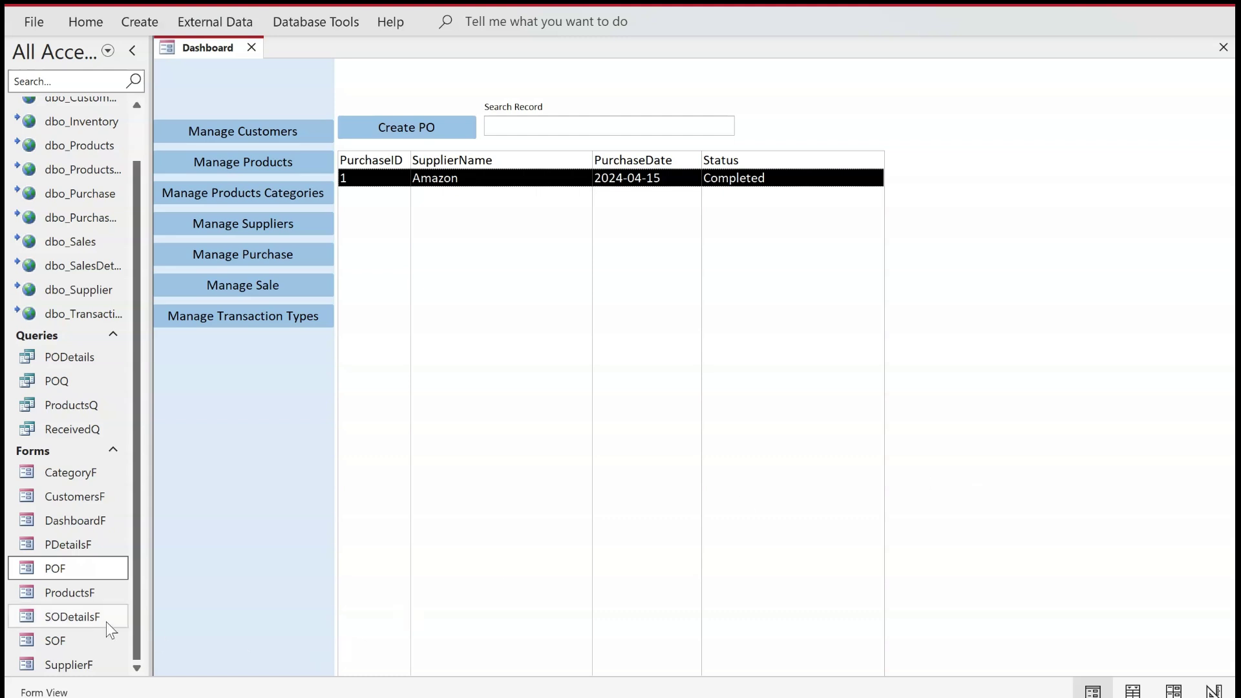
# Look over the SOF sales order form and the SODetailsF details form, closing each one after viewing.
pyautogui.doubleClick(79, 638)
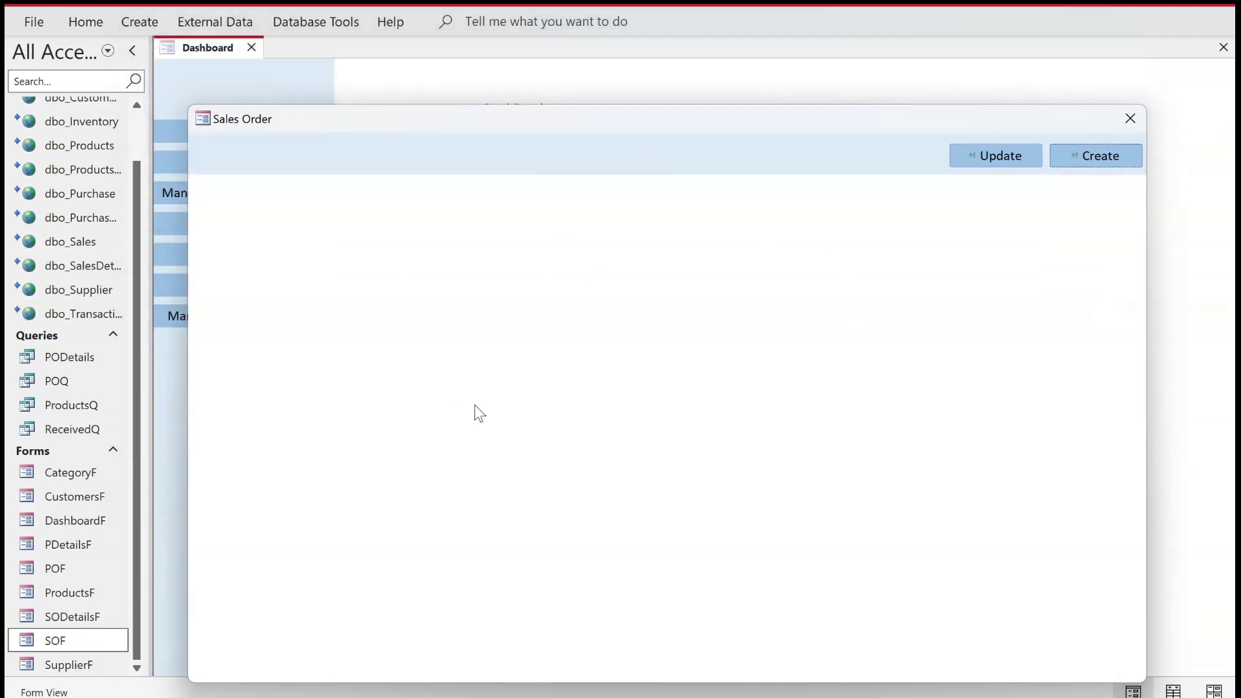
pyautogui.click(1131, 116)
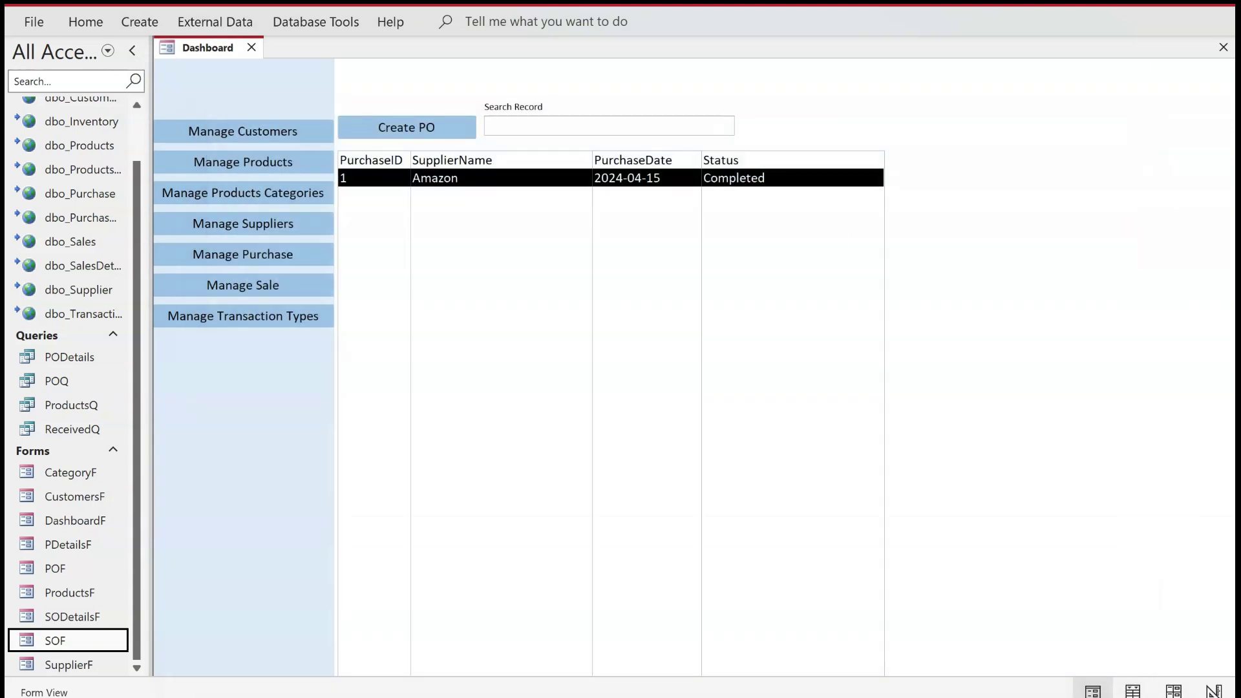
pyautogui.doubleClick(80, 616)
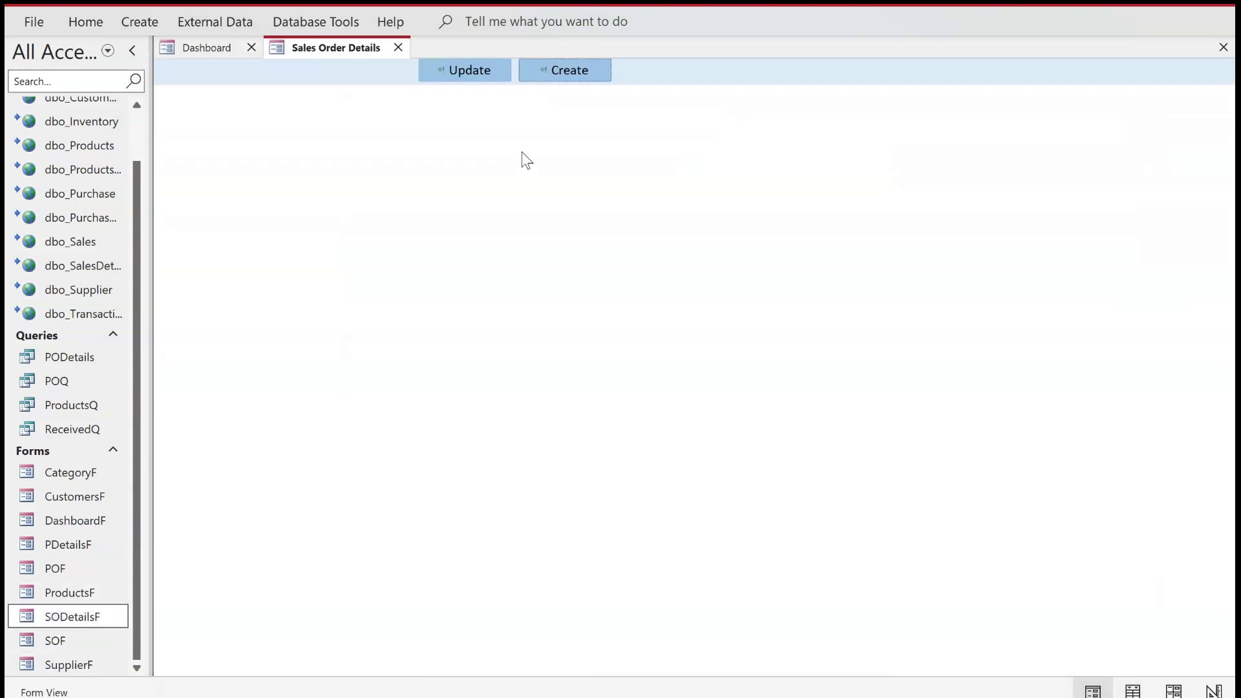
pyautogui.click(398, 48)
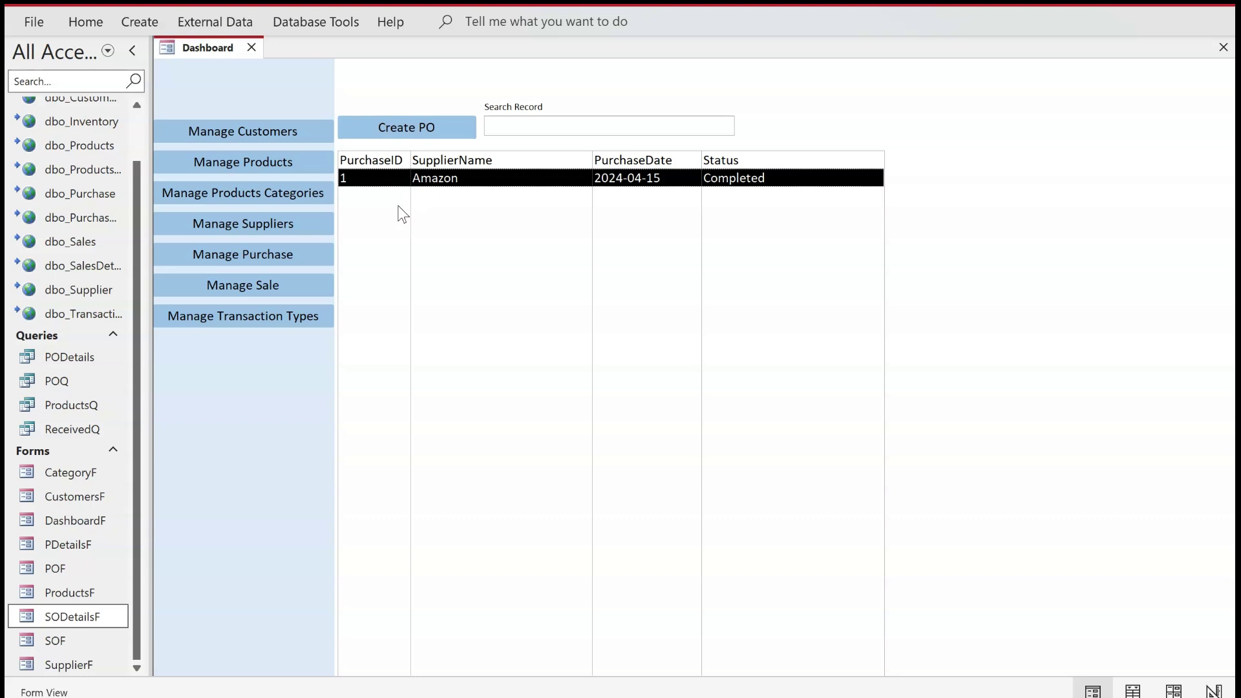
# Open the completed Amazon purchase order and check whether its Add Product command still opens the detail form, then close that form.
pyautogui.doubleClick(510, 178)
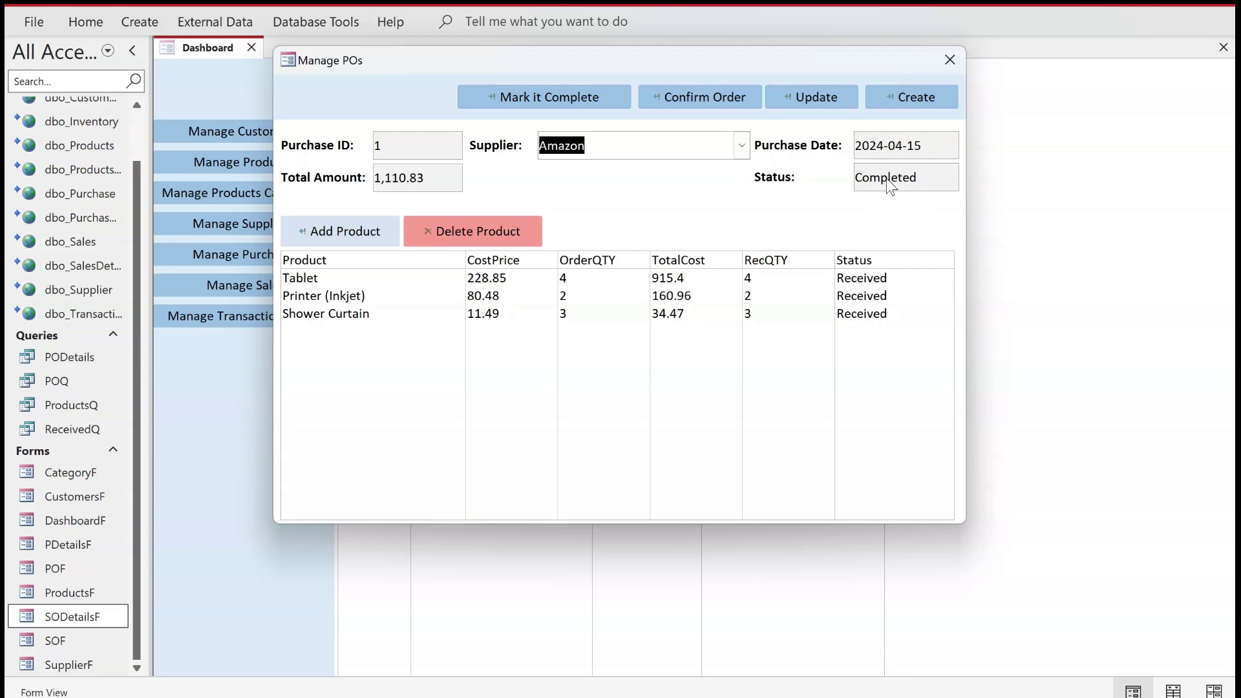
pyautogui.click(363, 232)
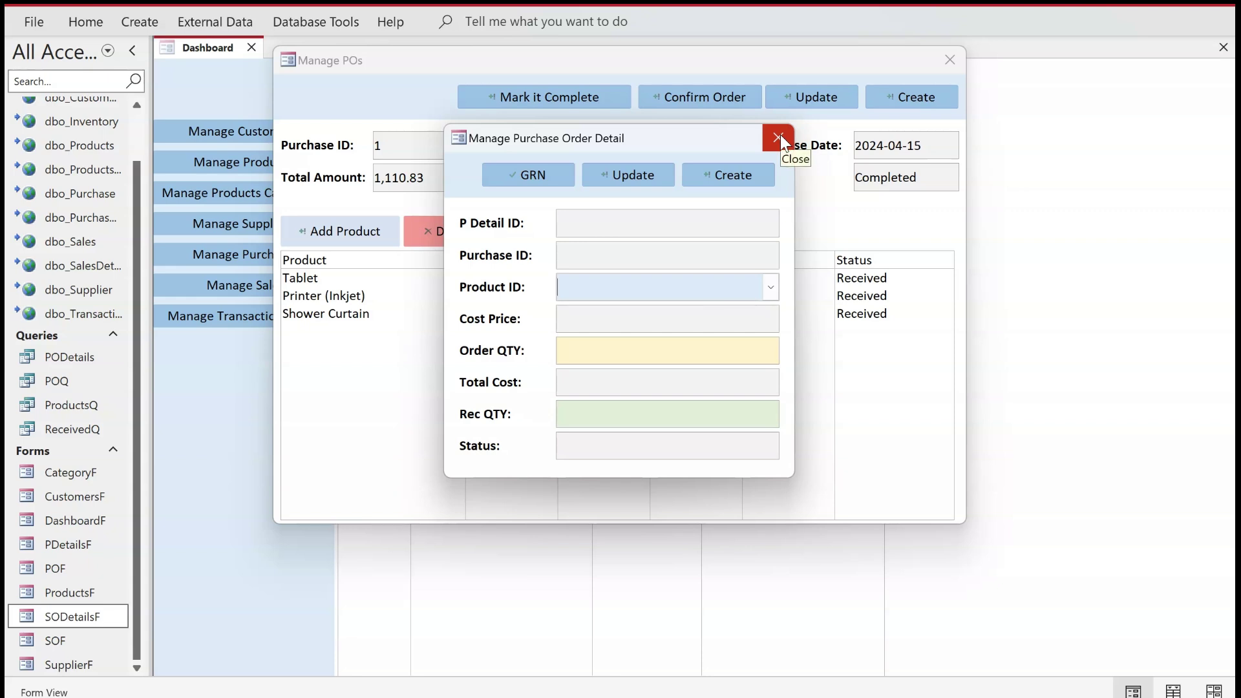
pyautogui.click(779, 138)
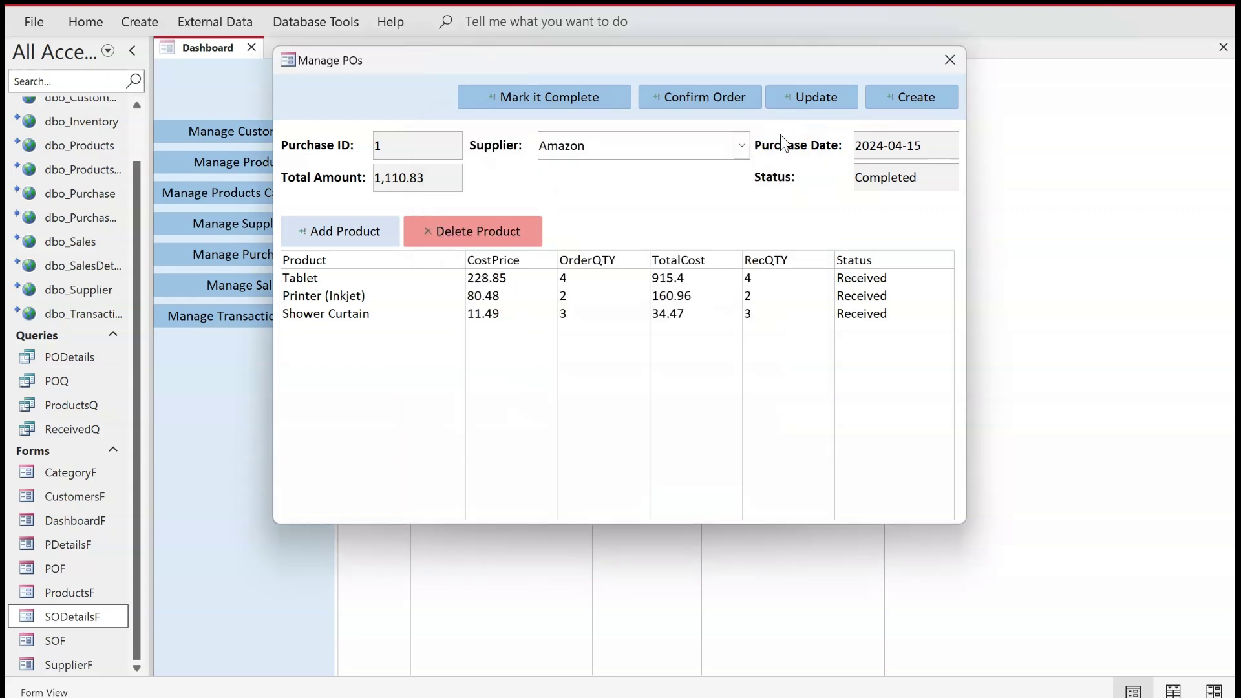
# Switch the purchase order form to Design View and open the click event code of the Add Product button.
pyautogui.rightClick(656, 198)
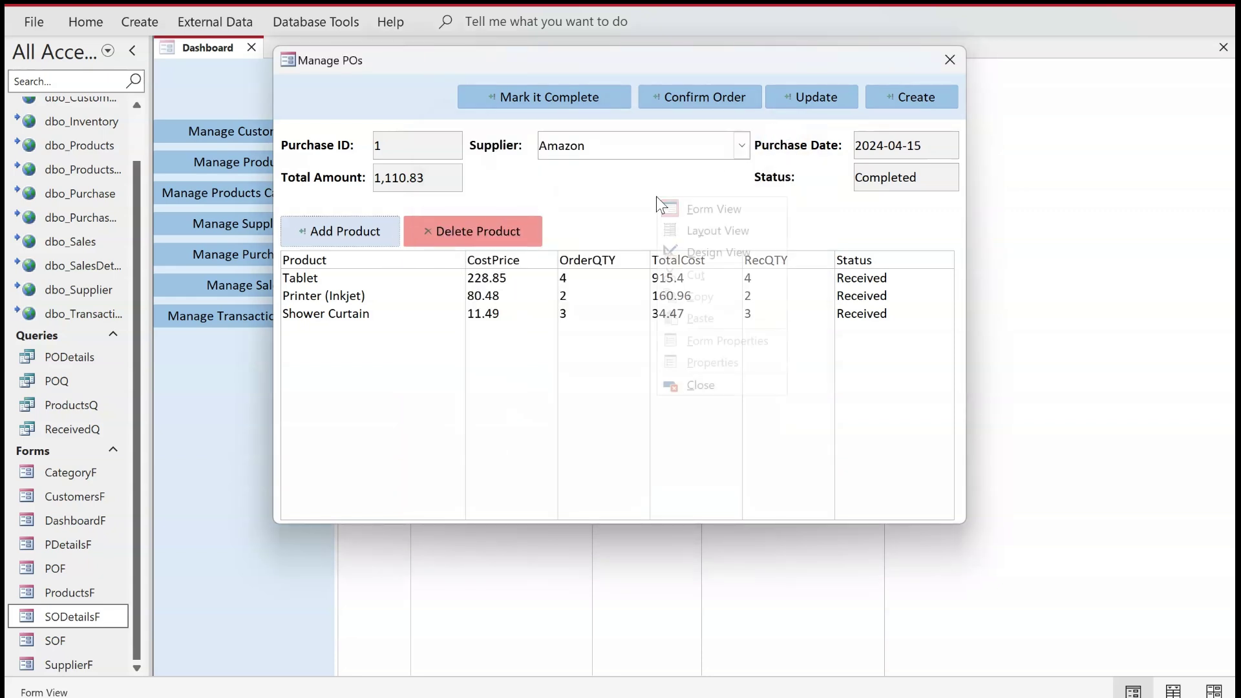
pyautogui.click(692, 252)
pyautogui.click(261, 275)
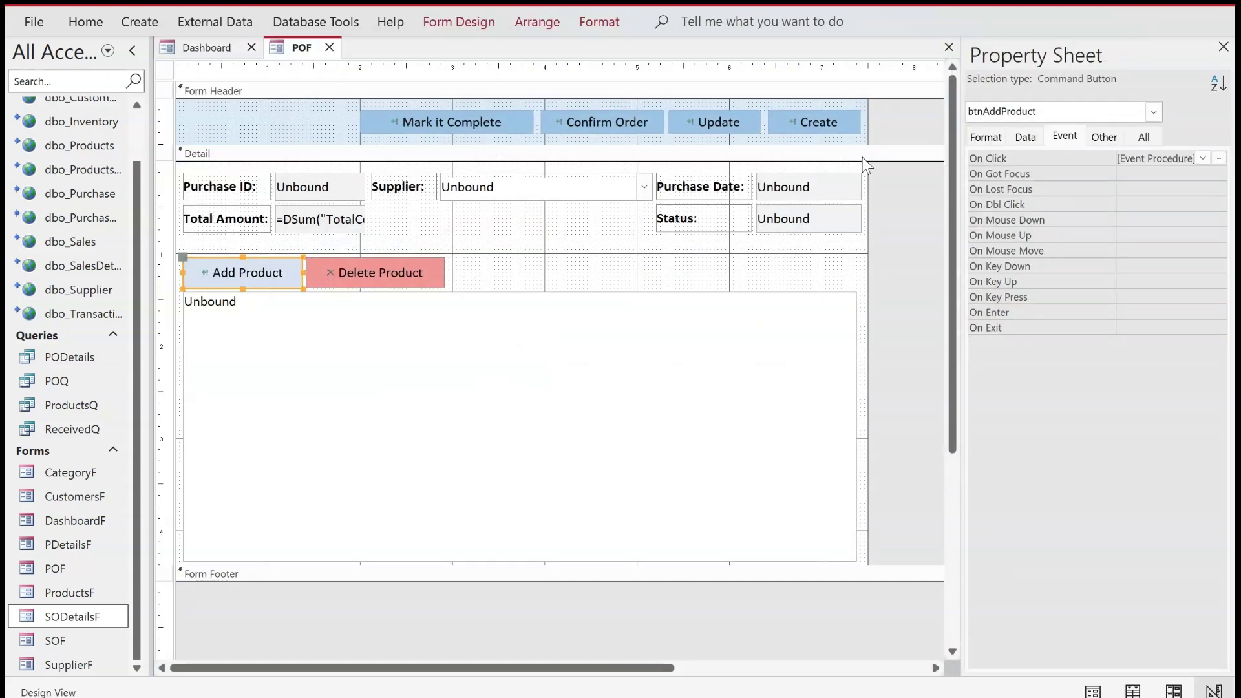
pyautogui.click(1203, 156)
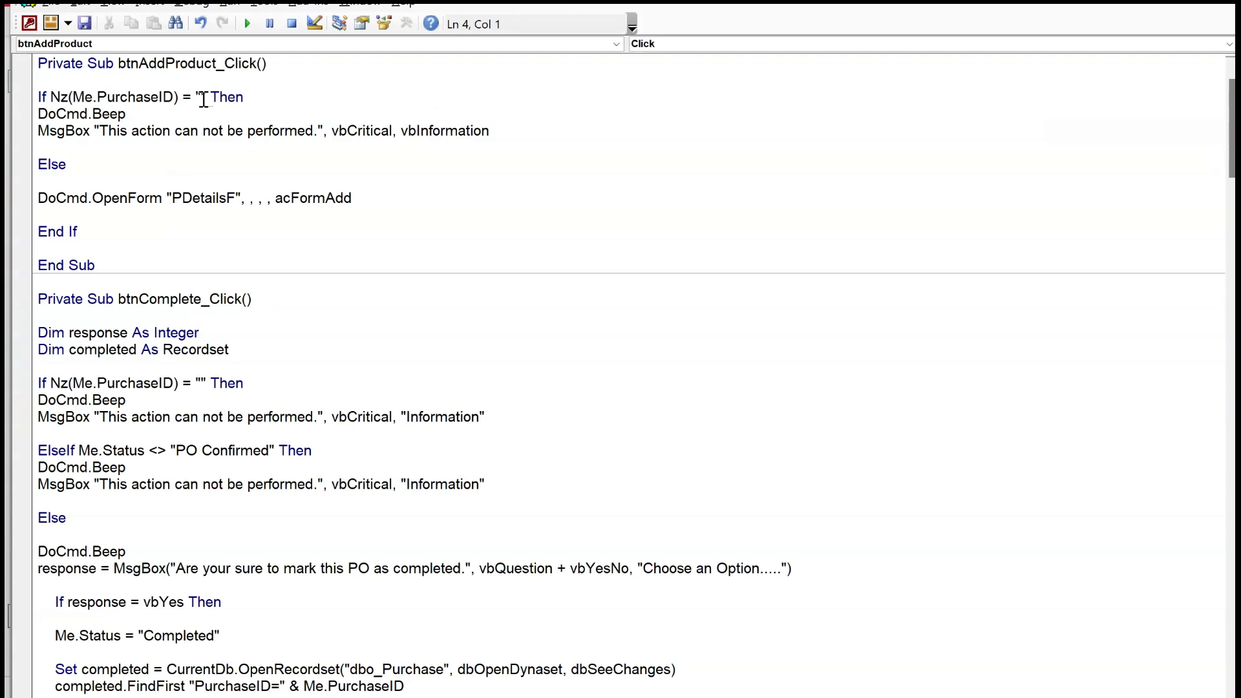
# Insert three blank lines below the MsgBox line in the btnAddProduct_Click procedure.
pyautogui.moveTo(491, 131); pyautogui.dragTo(37, 97)
pyautogui.click(246, 108)
pyautogui.click(513, 133)
pyautogui.press('Return')
pyautogui.press('Return')
pyautogui.press('Return')
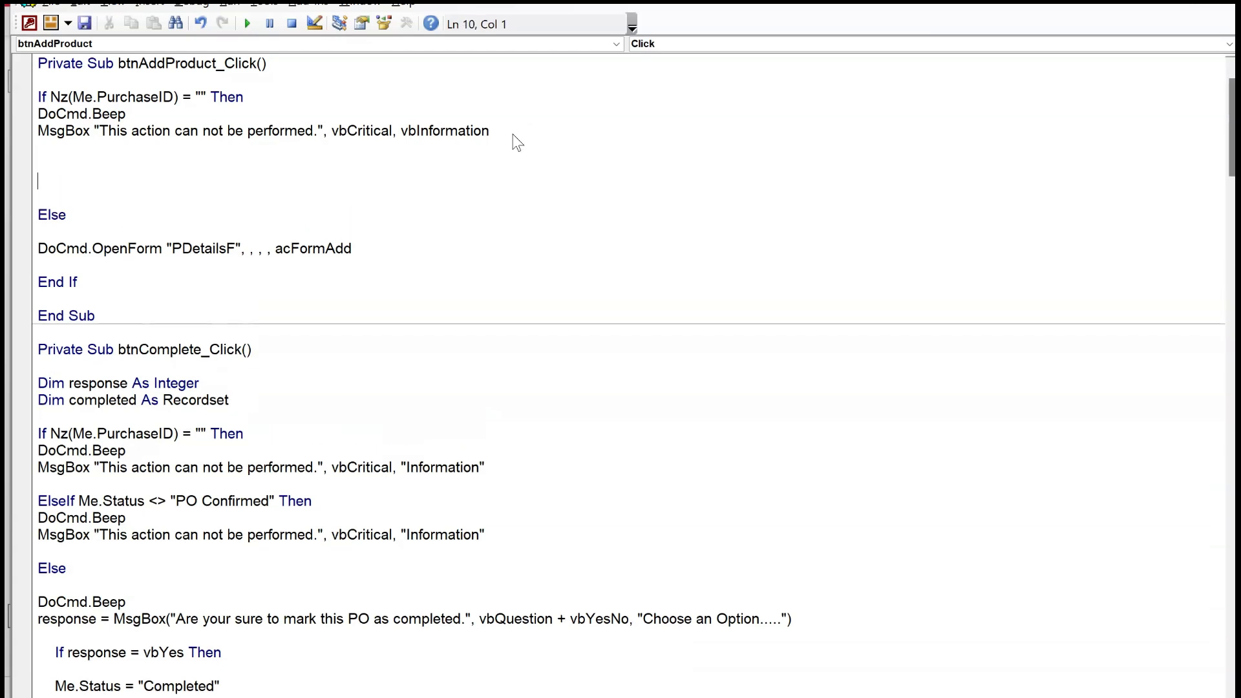
# Extend the If condition in btnAddProduct_Click with Or Me.Status = "Completed".
pyautogui.click(210, 97)
pyautogui.write('or me.stat')
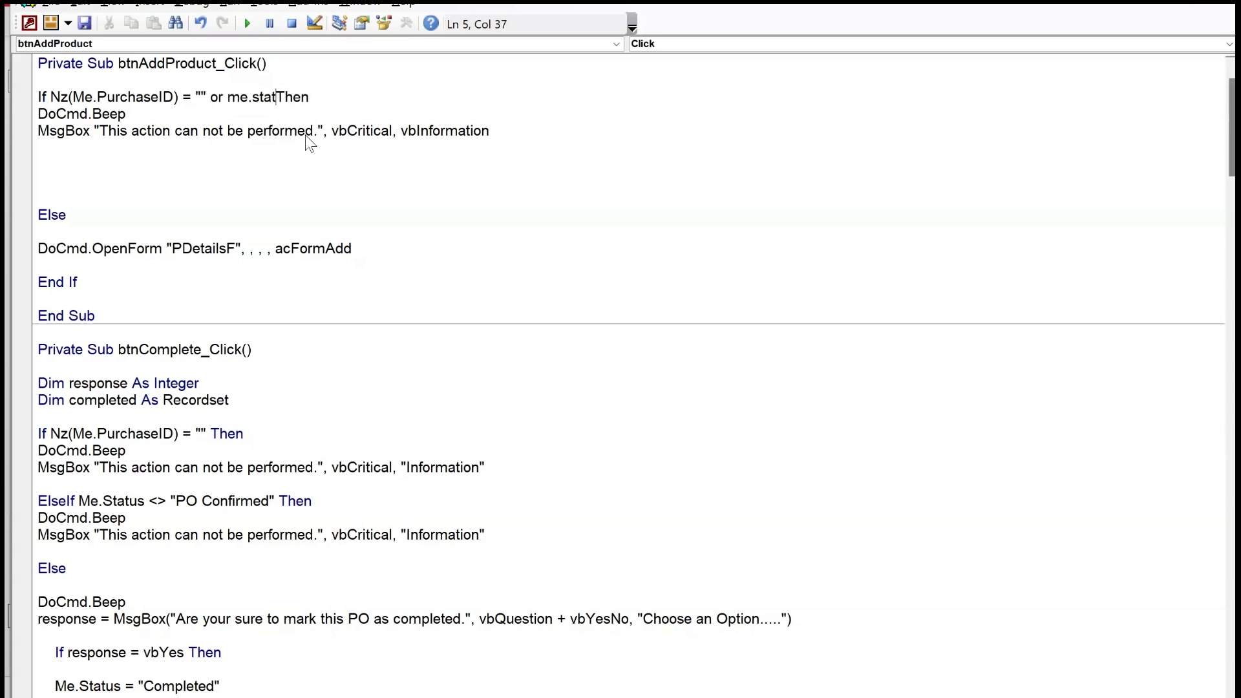
pyautogui.press('BackSpace')
pyautogui.press('BackSpace')
pyautogui.press('BackSpace')
pyautogui.press('BackSpace')
pyautogui.press('BackSpace')
pyautogui.write('.Status = ""')
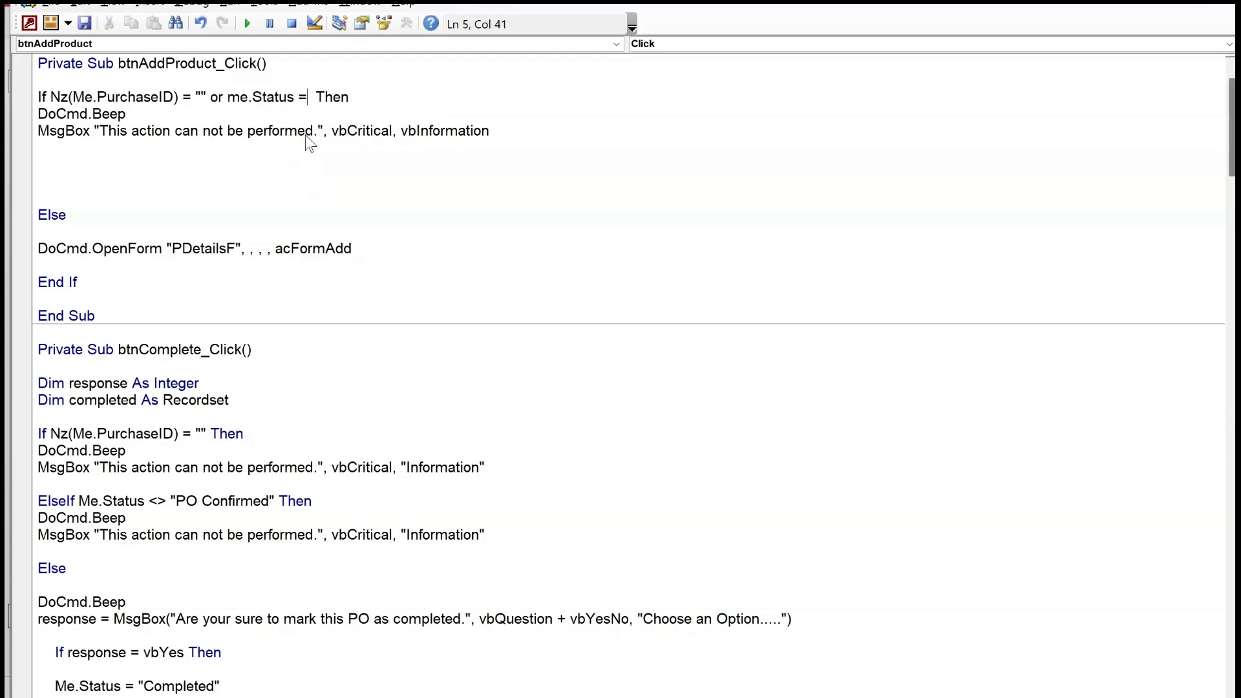
pyautogui.press('Left')
pyautogui.write('Completed')
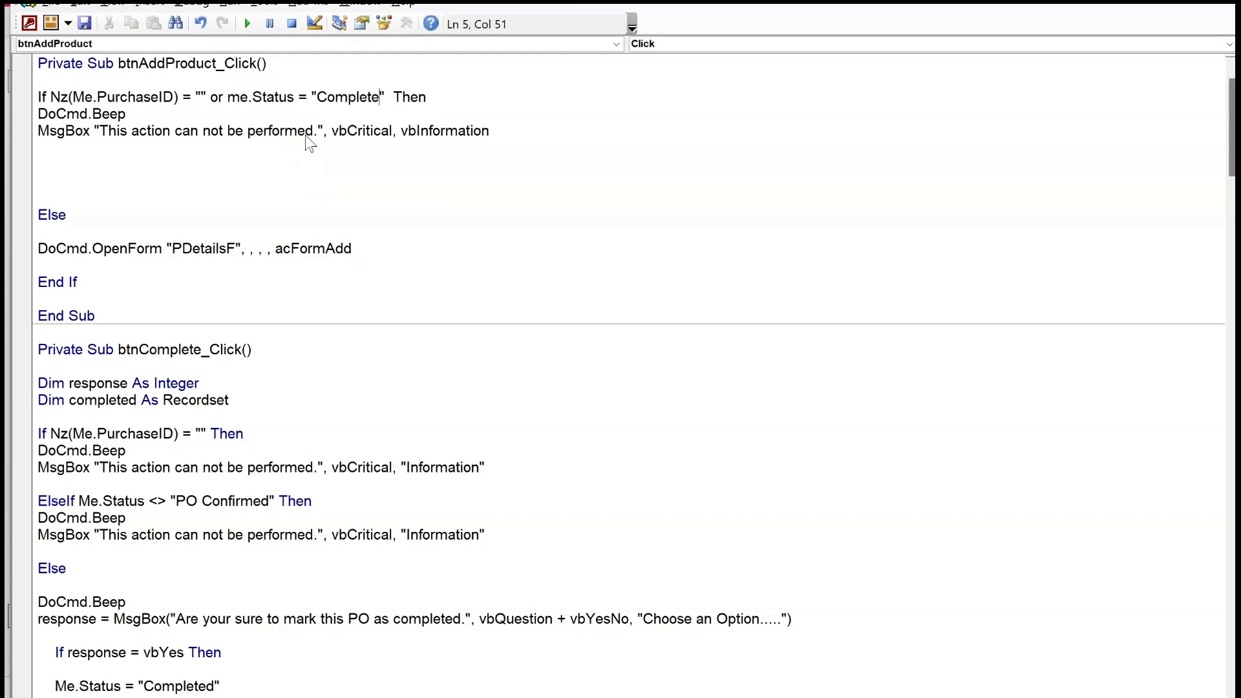
pyautogui.press('Down')
pyautogui.write('s')
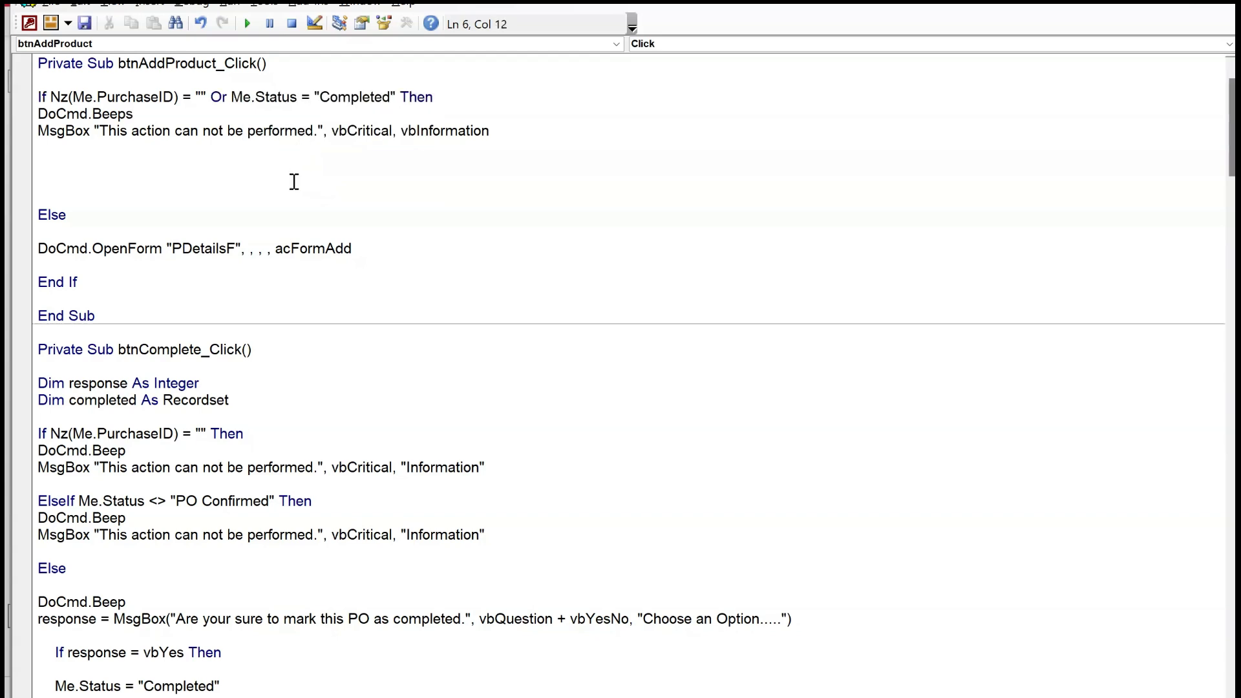
# Remove one blank line above Else in btnAddProduct_Click, and close all forms with changes to DashboardF and POF saved.
pyautogui.click(298, 182)
pyautogui.press('BackSpace')
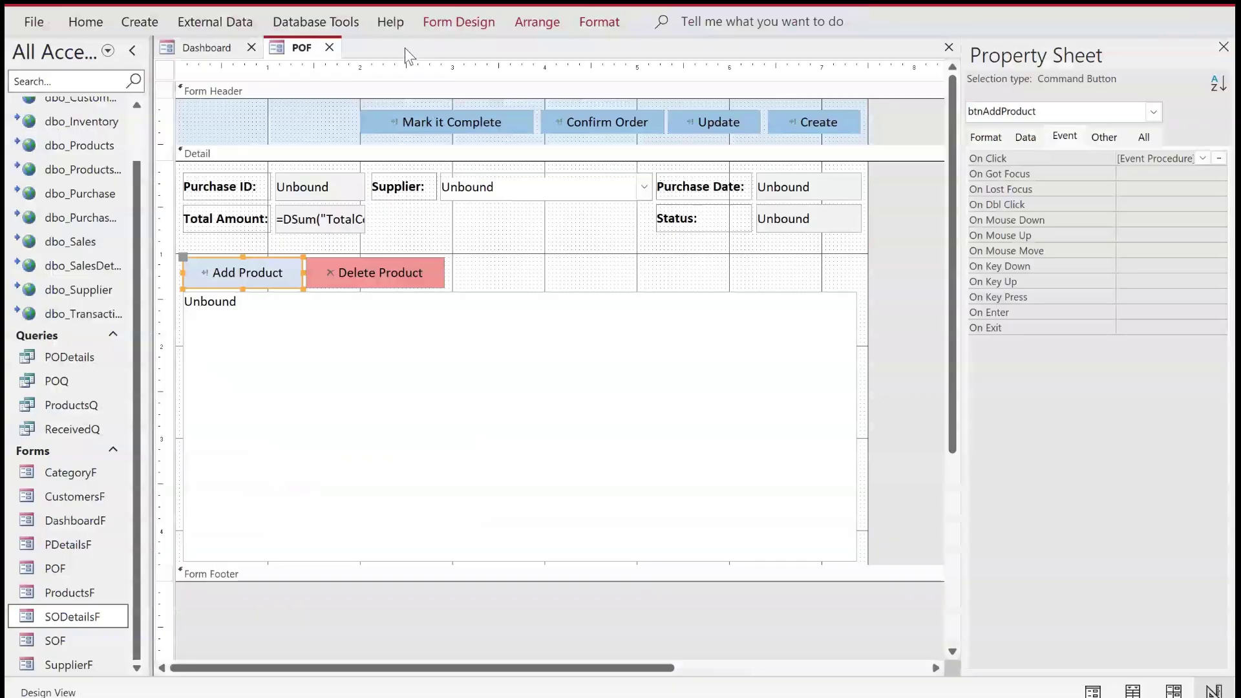
pyautogui.rightClick(302, 48)
pyautogui.click(346, 119)
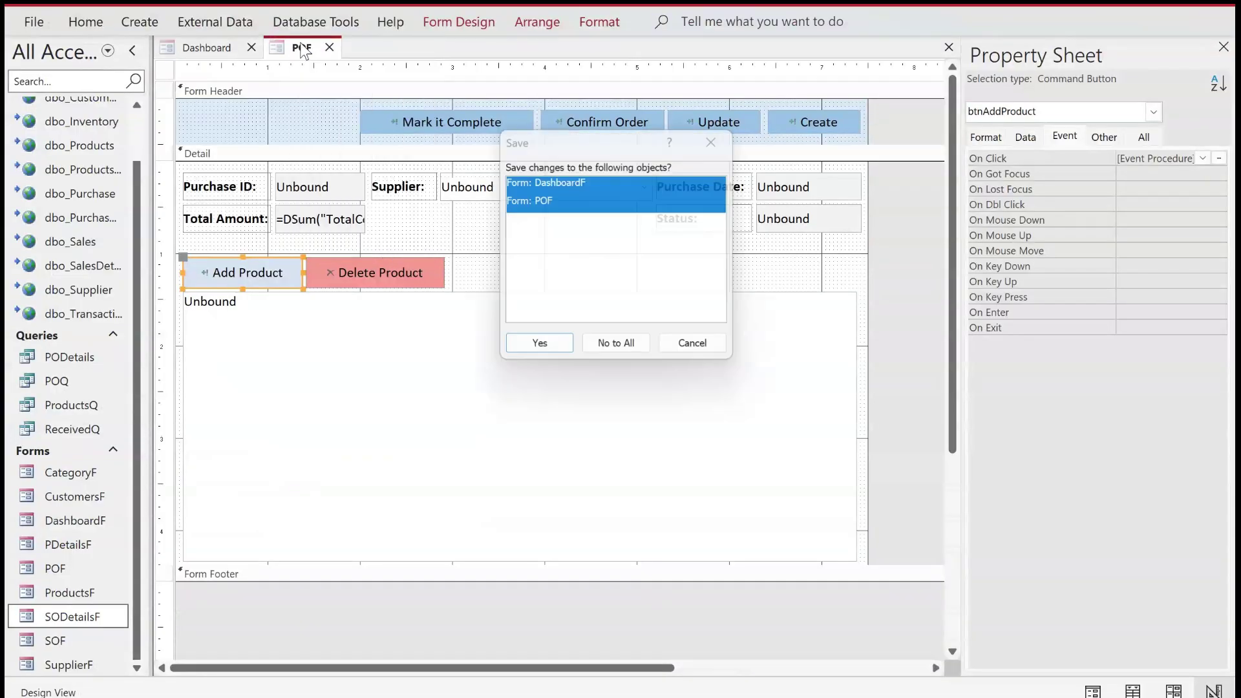
pyautogui.click(540, 344)
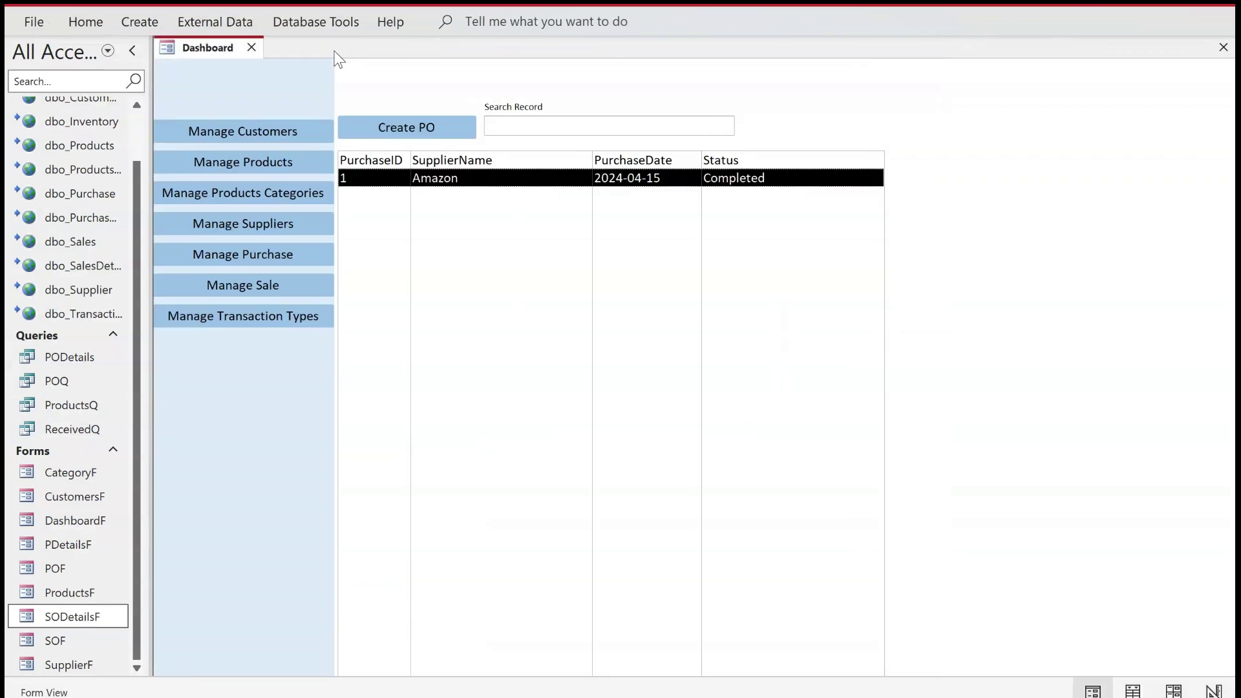
# Reopen the completed Amazon purchase order and try to add a product to it.
pyautogui.doubleClick(413, 179)
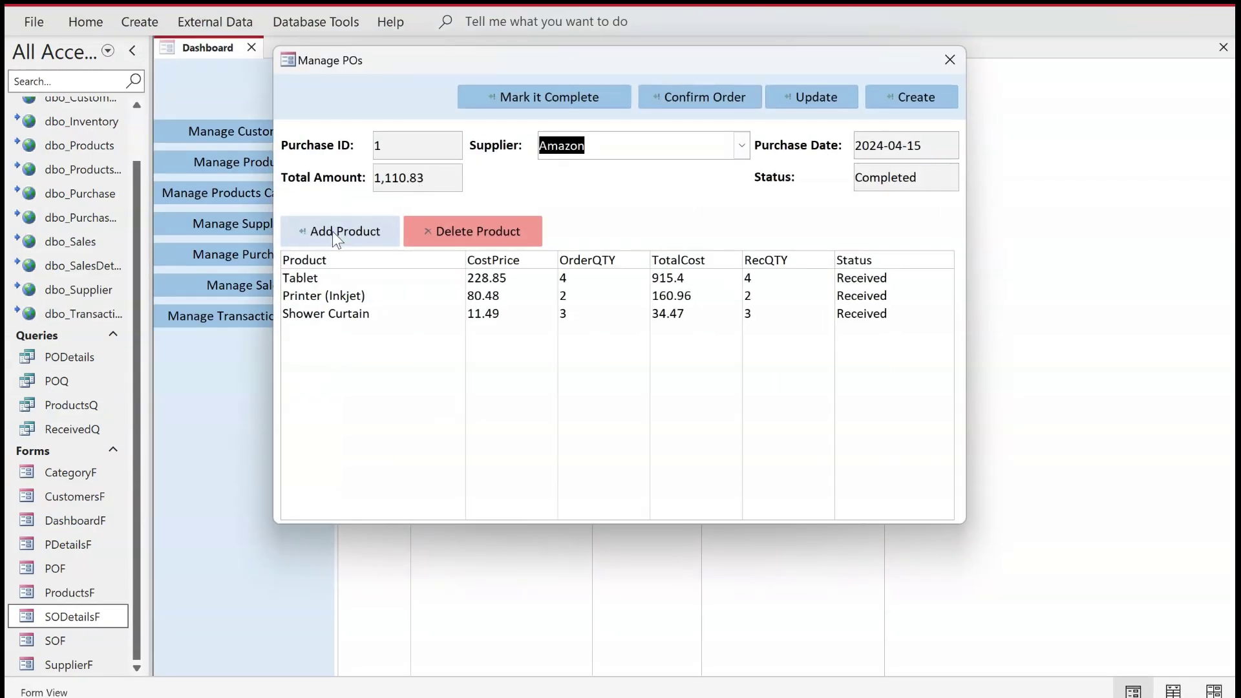
pyautogui.click(332, 231)
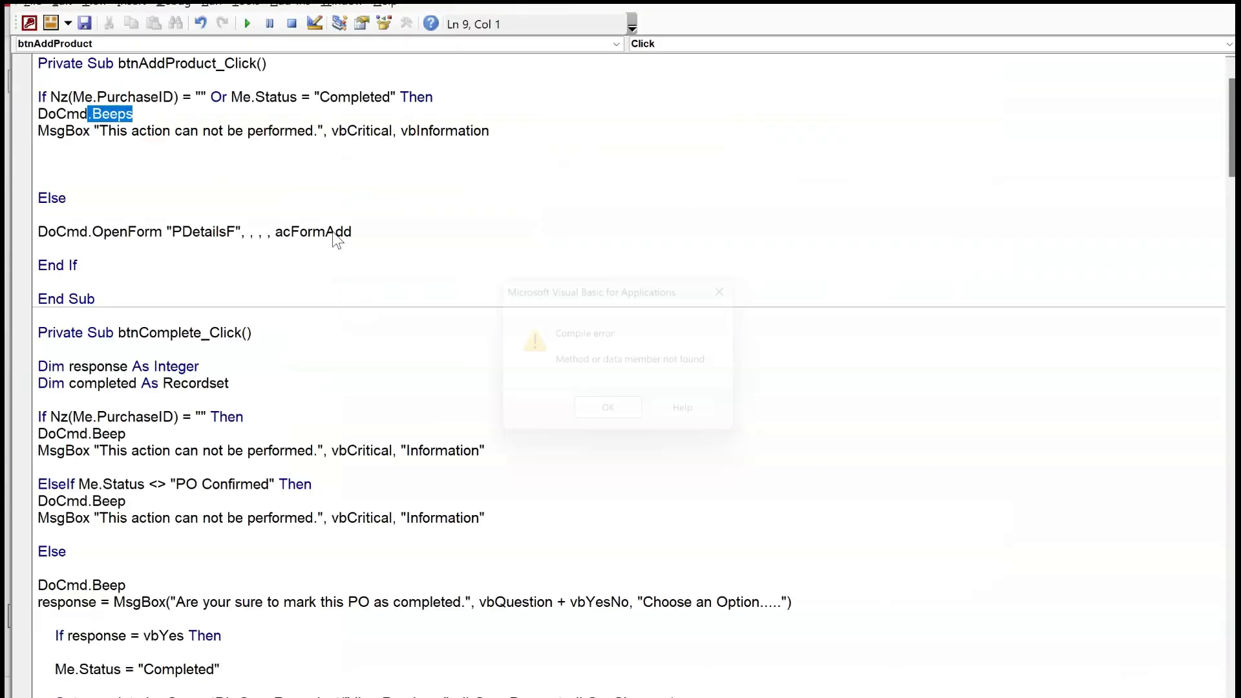
pyautogui.click(619, 420)
# Correct the beep command to DoCmd.Beep in btnAddProduct_Click and retest adding a product to the completed purchase order.
pyautogui.click(173, 120)
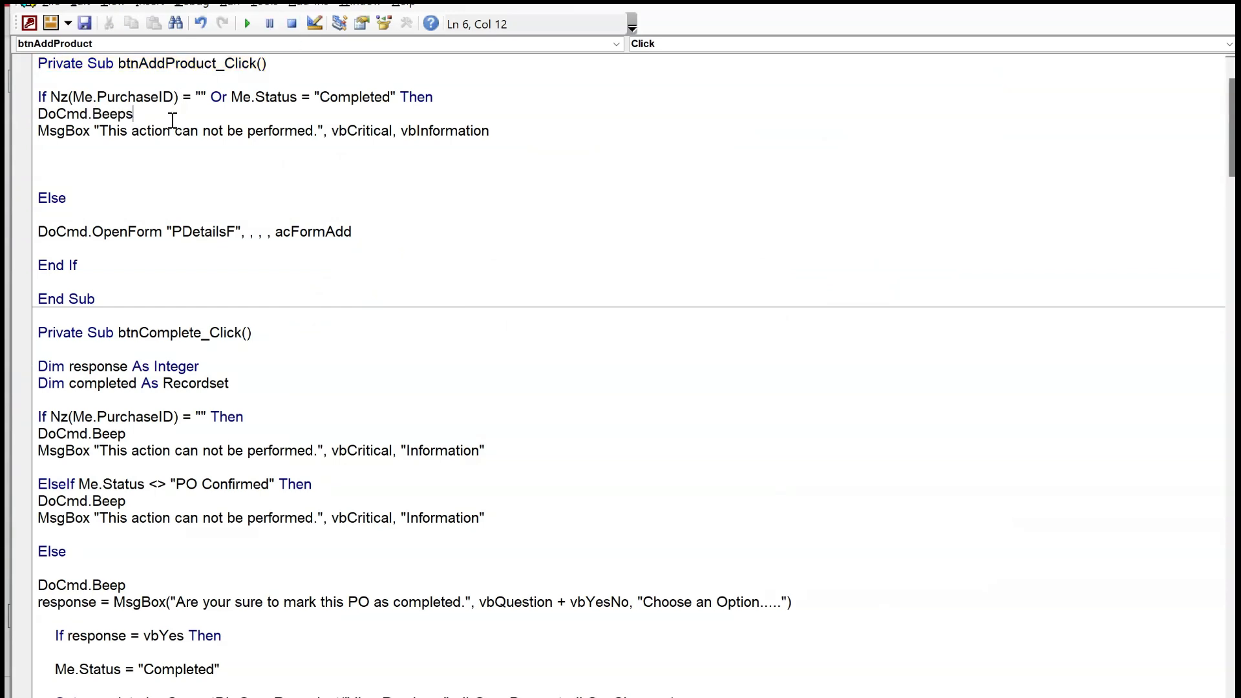
pyautogui.press('BackSpace')
pyautogui.click(29, 24)
pyautogui.click(587, 213)
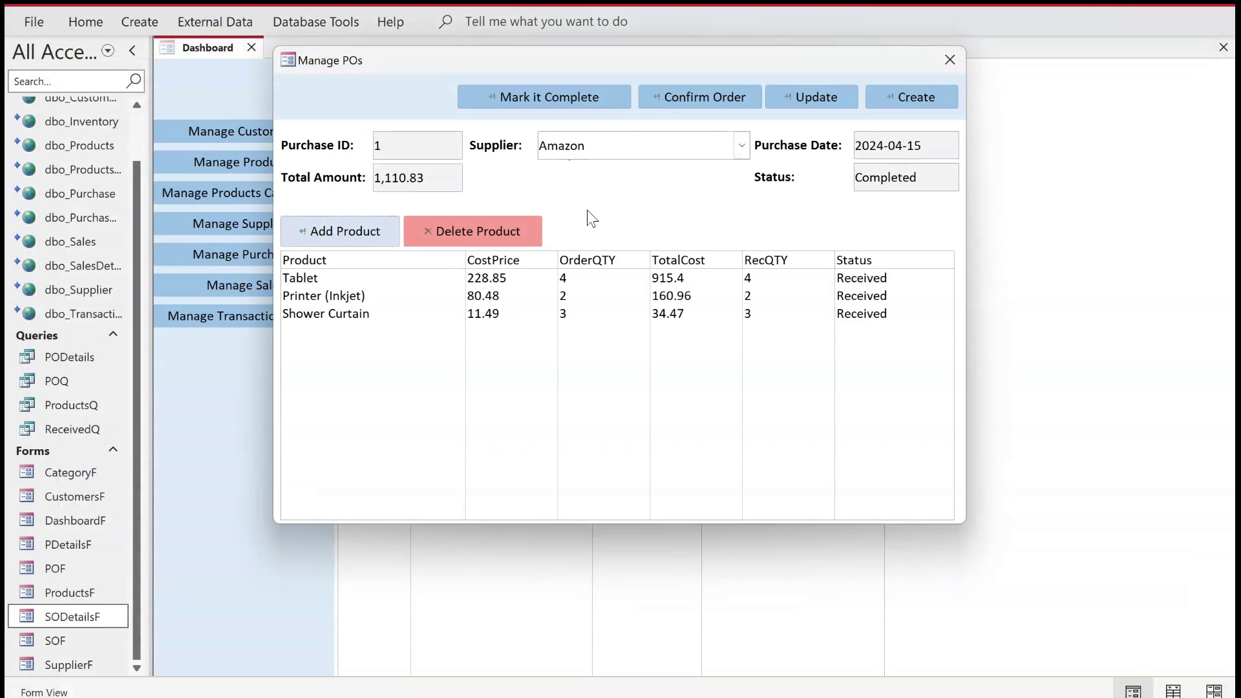
pyautogui.click(361, 233)
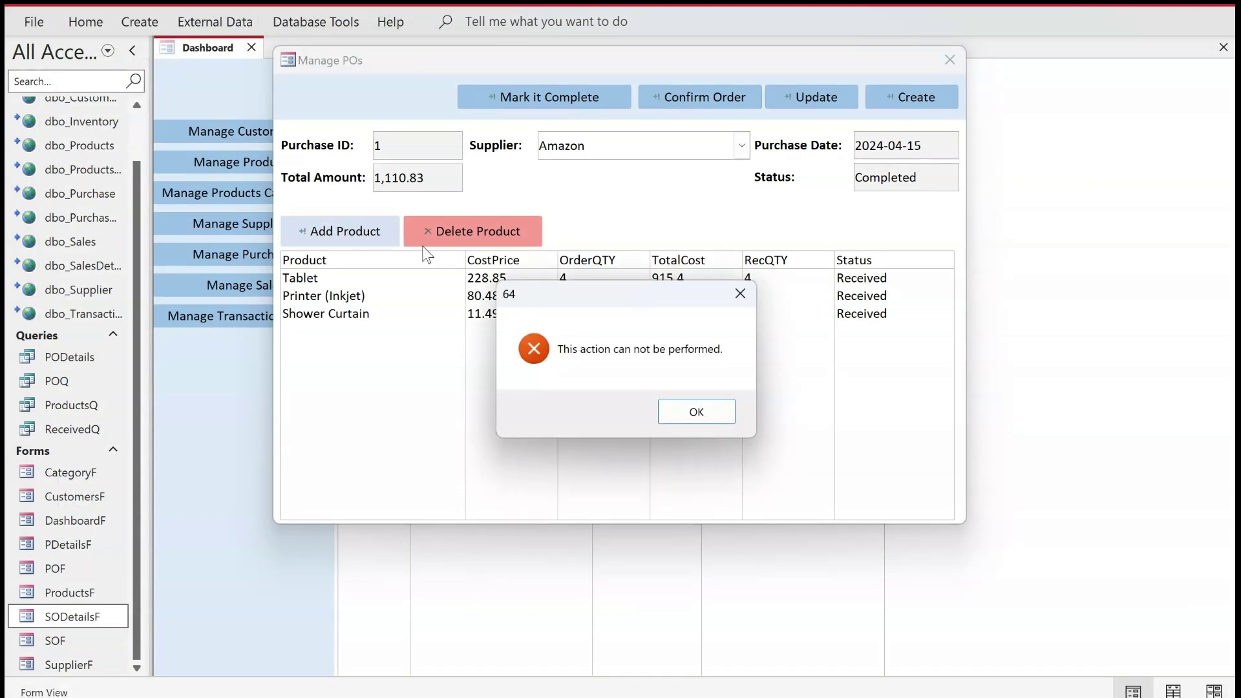
pyautogui.click(700, 417)
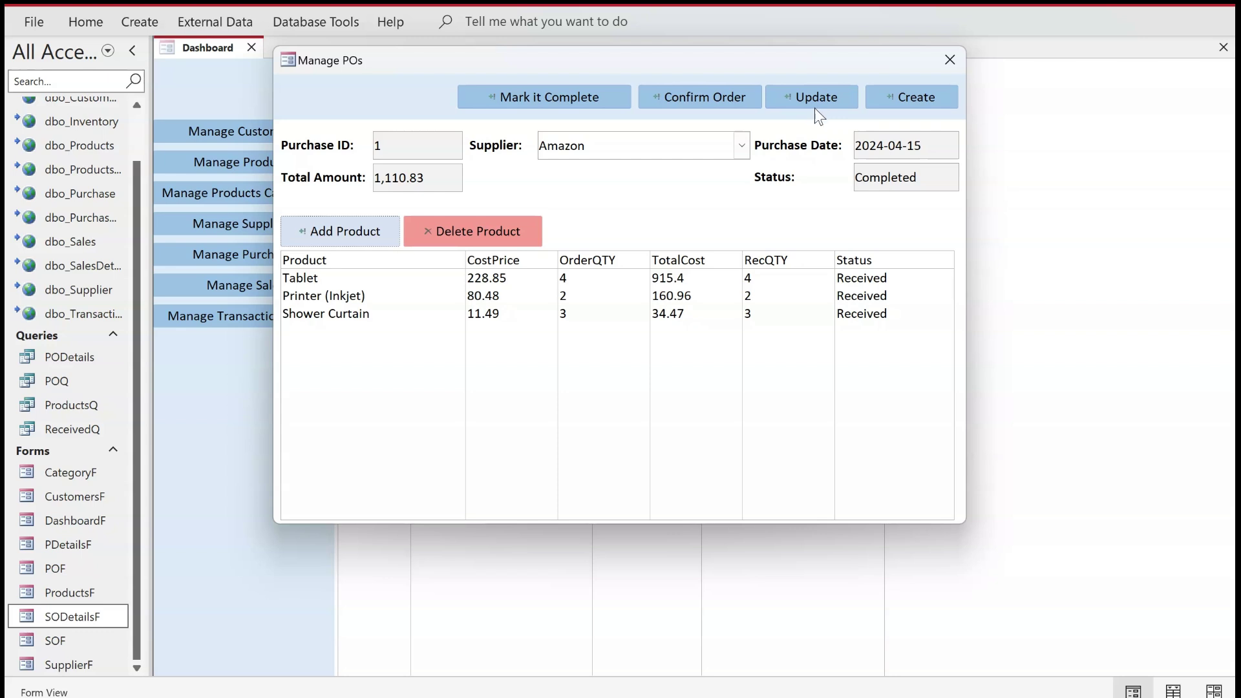
# Switch the purchase order form to Design View and open the click event code of the Create button.
pyautogui.rightClick(629, 207)
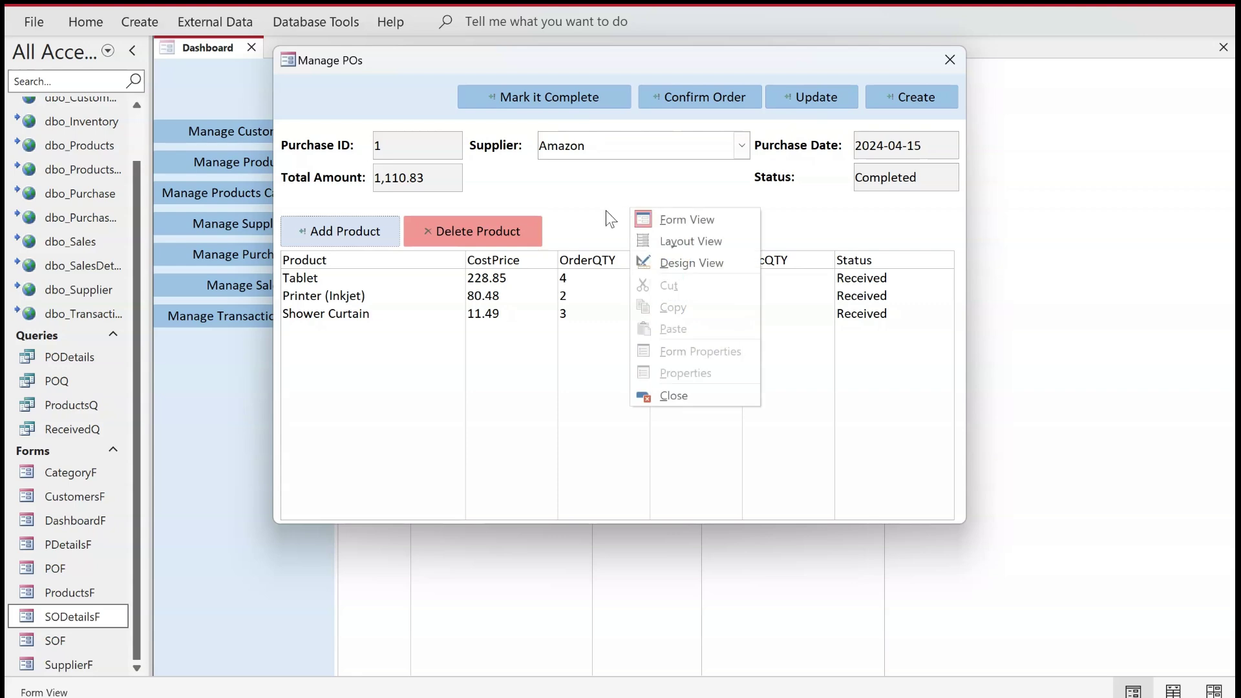
pyautogui.click(665, 262)
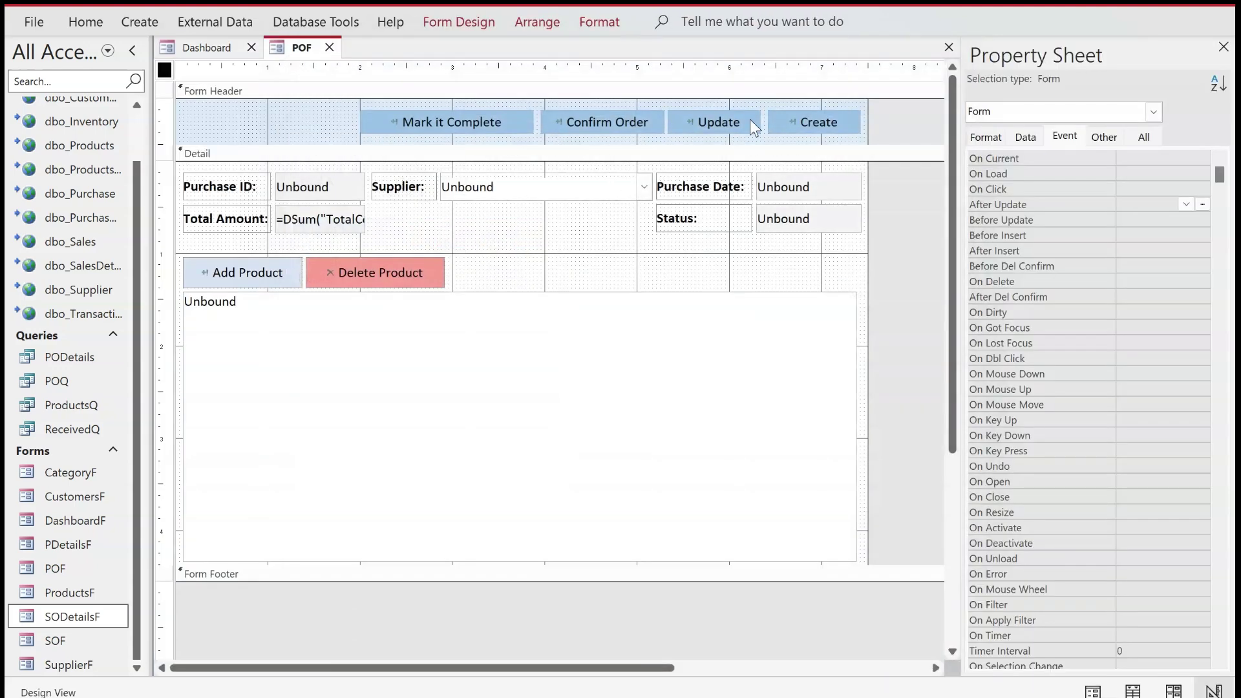
pyautogui.click(824, 120)
pyautogui.click(1219, 159)
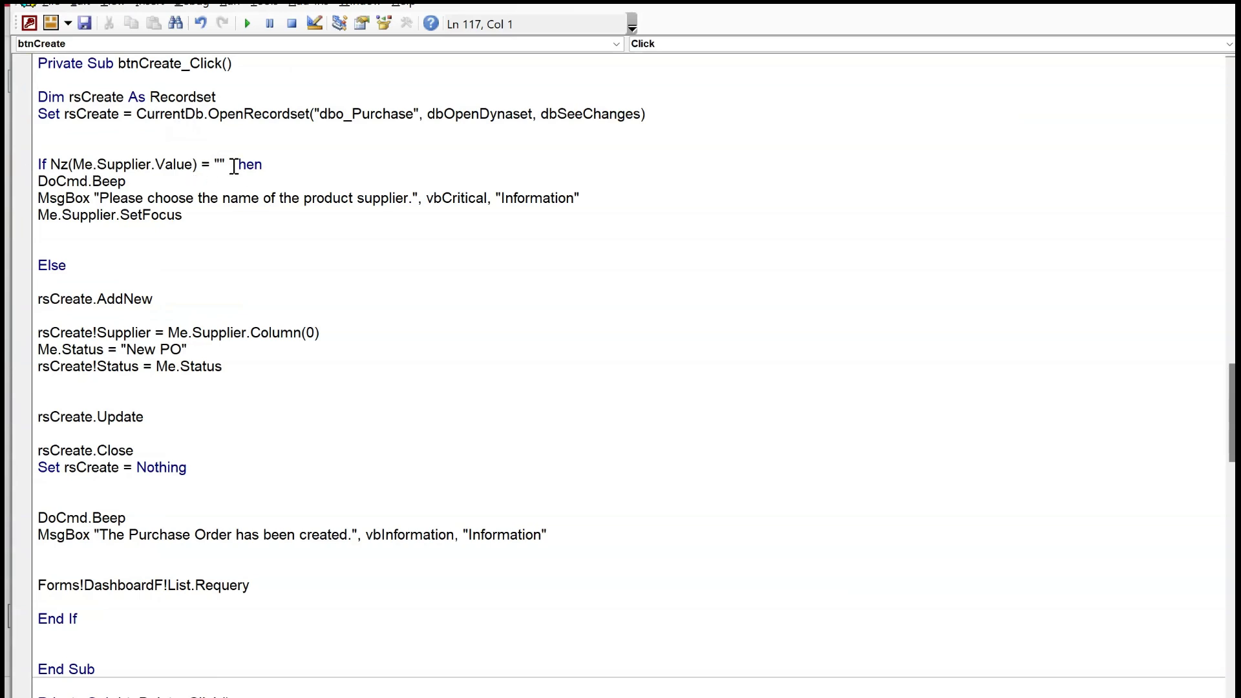
# Add the branch ElseIf Me.Status = "Completed" Then below the Me.Supplier.SetFocus line in btnCreate_Click.
pyautogui.click(248, 228)
pyautogui.press('Return')
pyautogui.press('Return')
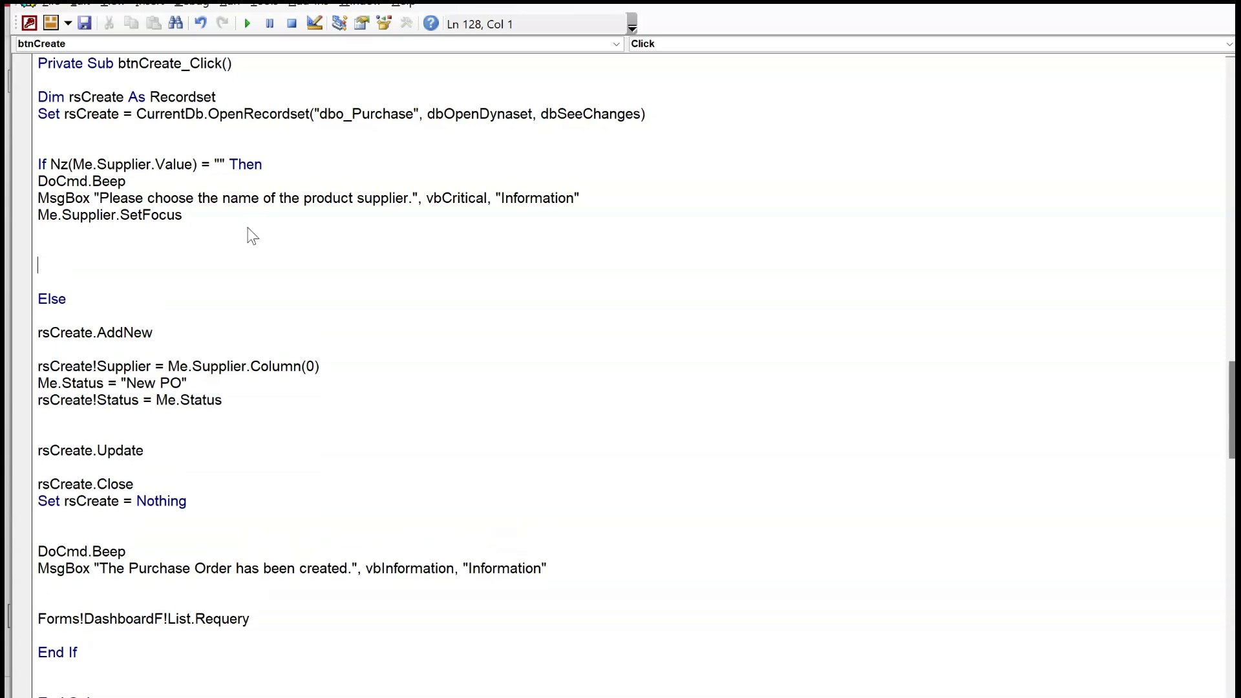
pyautogui.write('elseif me.Status = ""')
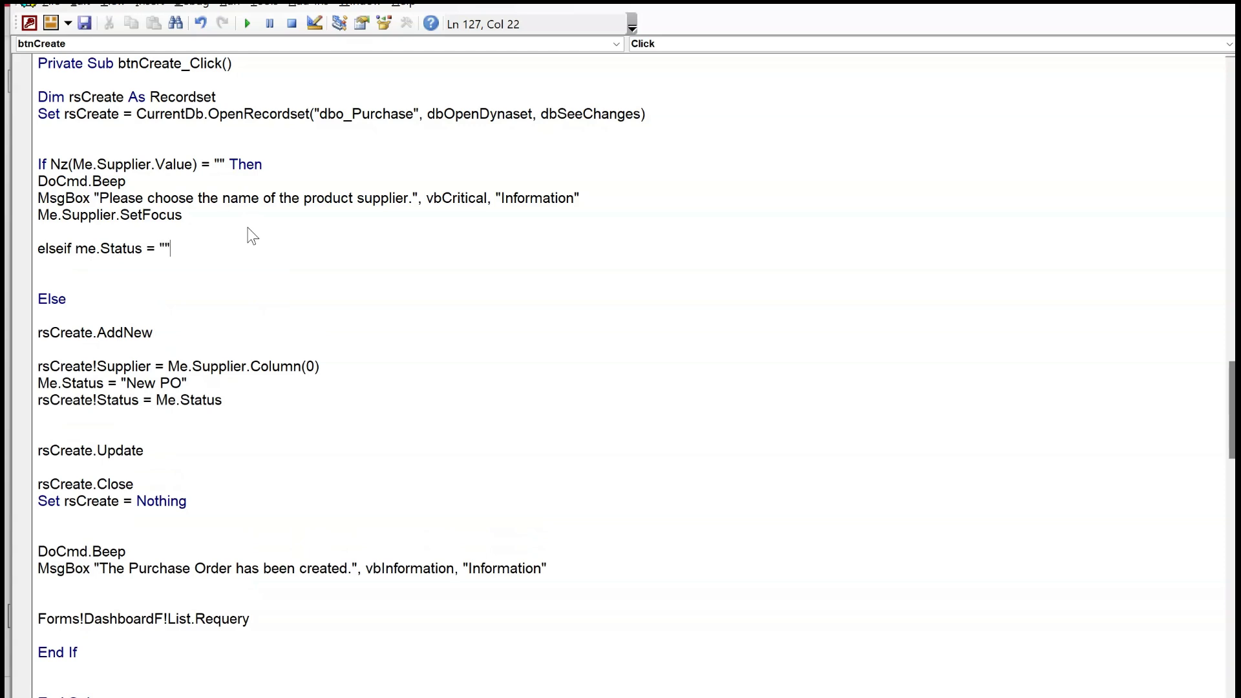
pyautogui.press('Left')
pyautogui.write('Completed')
pyautogui.press('Right')
pyautogui.write('then')
pyautogui.press('Return')
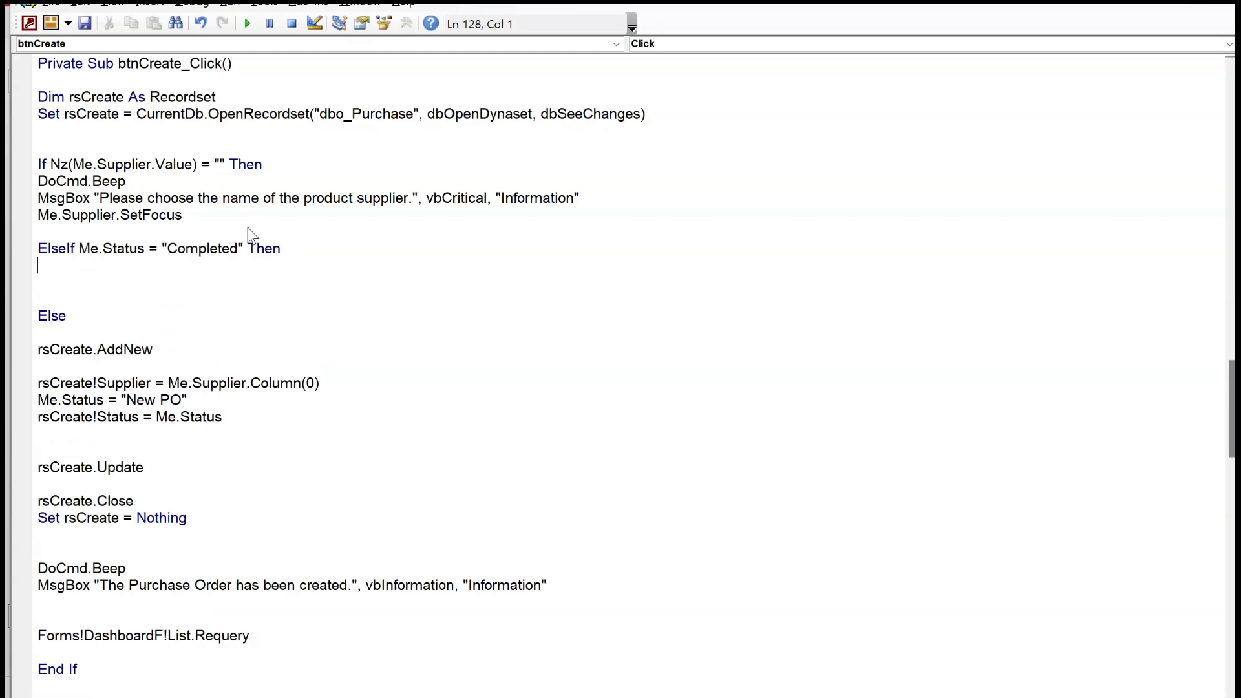
# Fill the new ElseIf branch with DoCmd.Beep and a copy of the MsgBox line about choosing the supplier.
pyautogui.write('docmd.be')
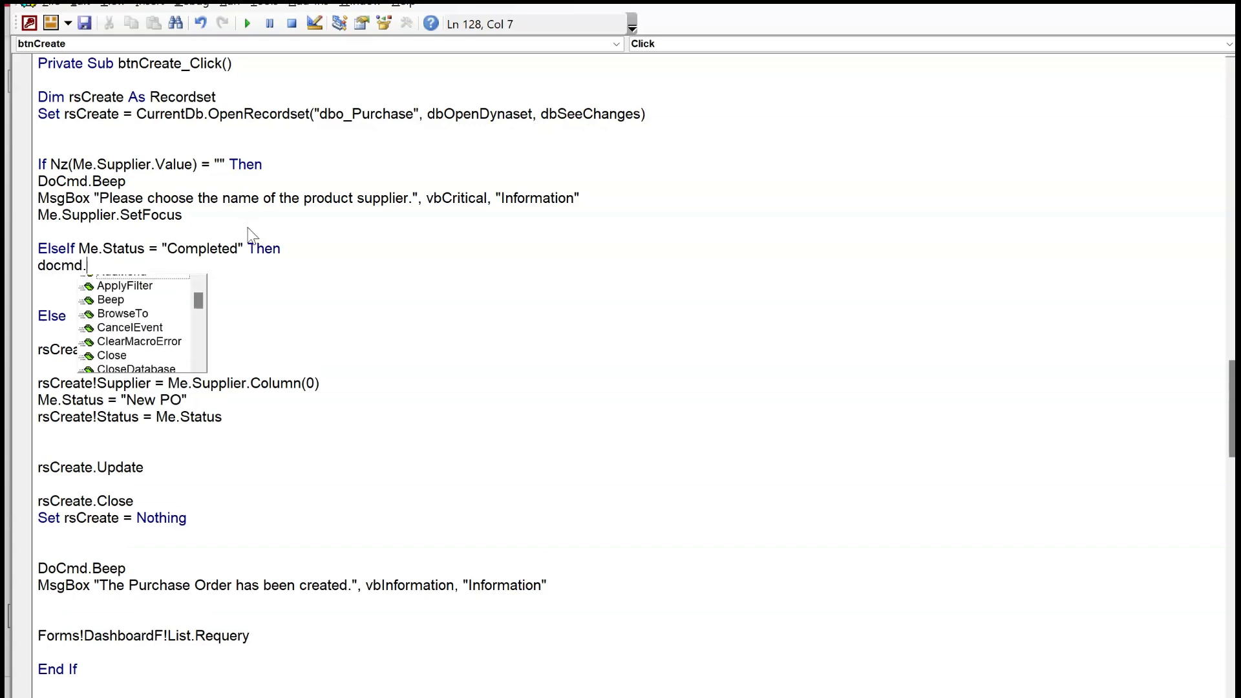
pyautogui.press('Return')
pyautogui.moveTo(673, 197); pyautogui.dragTo(10, 197)
pyautogui.hotkey('ctrl', 'c')
pyautogui.click(112, 278)
pyautogui.hotkey('ctrl', 'v')
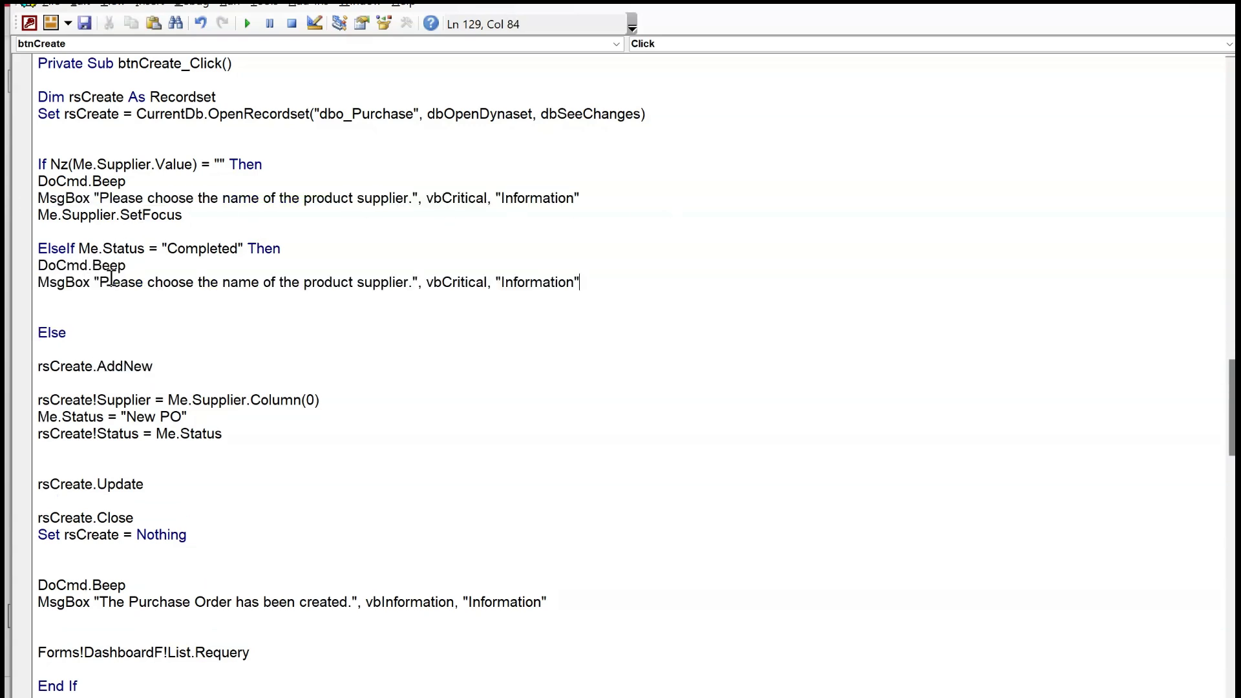
# Replace the message text in the copied MsgBox line with "This action can not be performed".
pyautogui.moveTo(412, 282); pyautogui.dragTo(107, 280)
pyautogui.write('This action can ot')
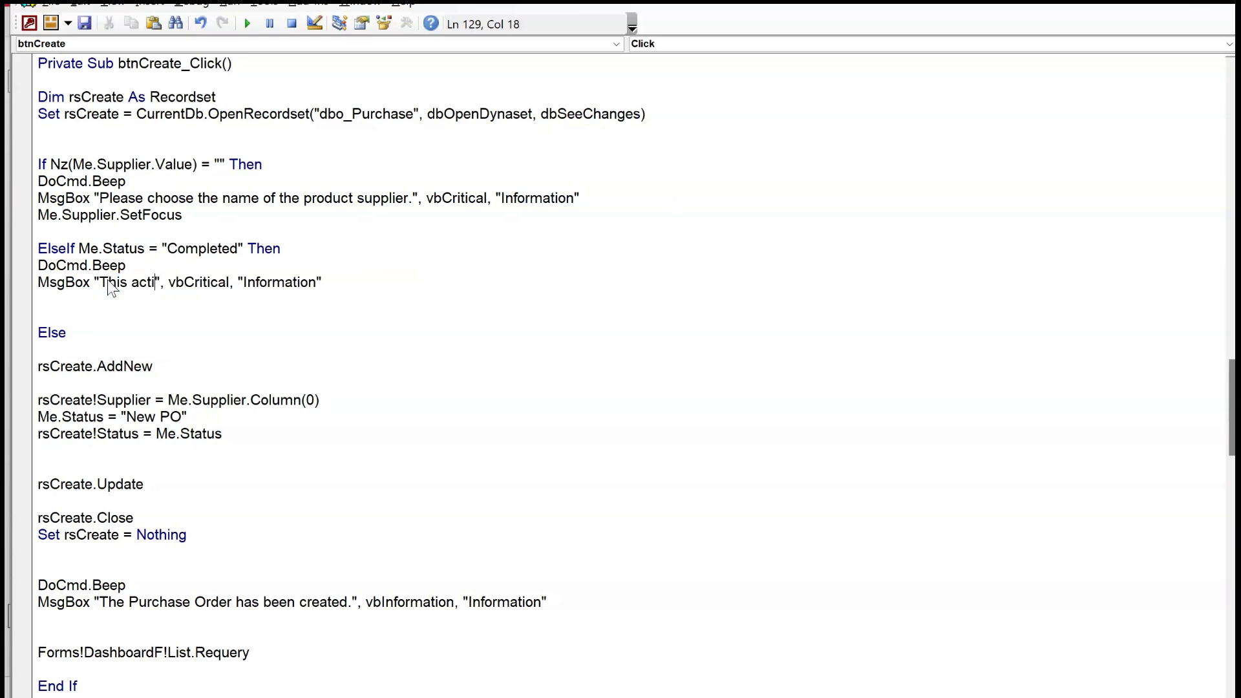
pyautogui.press('BackSpace')
pyautogui.press('BackSpace')
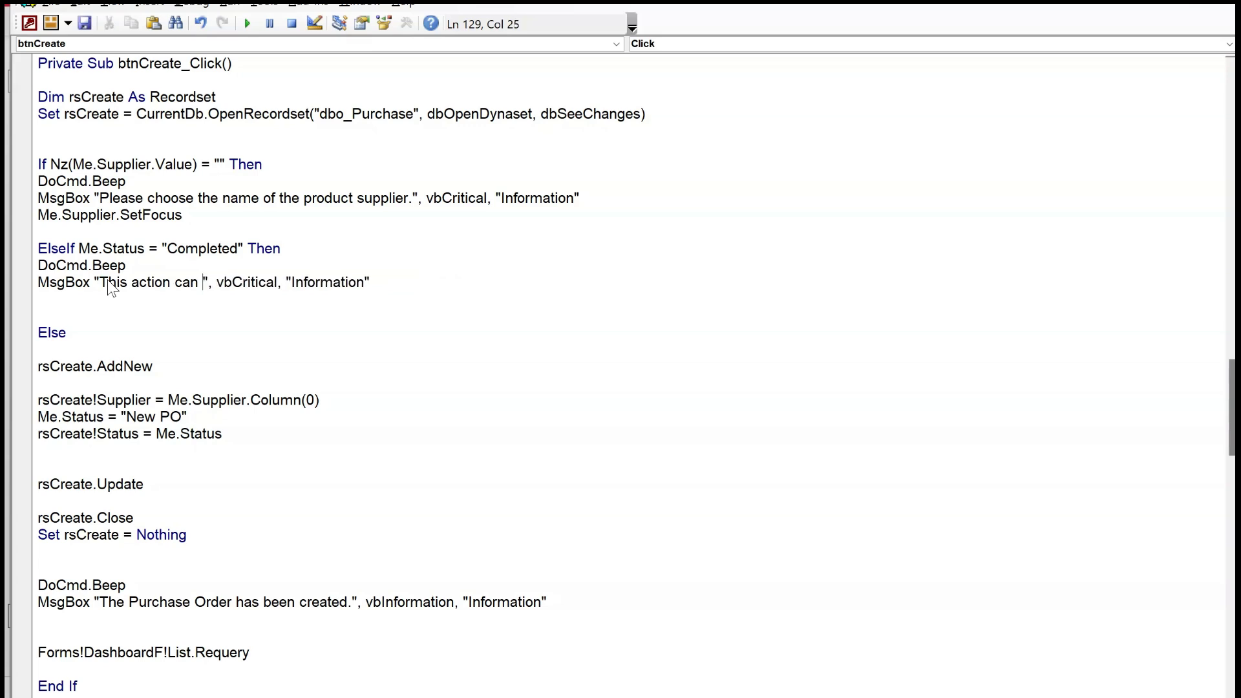
pyautogui.write('not be performed')
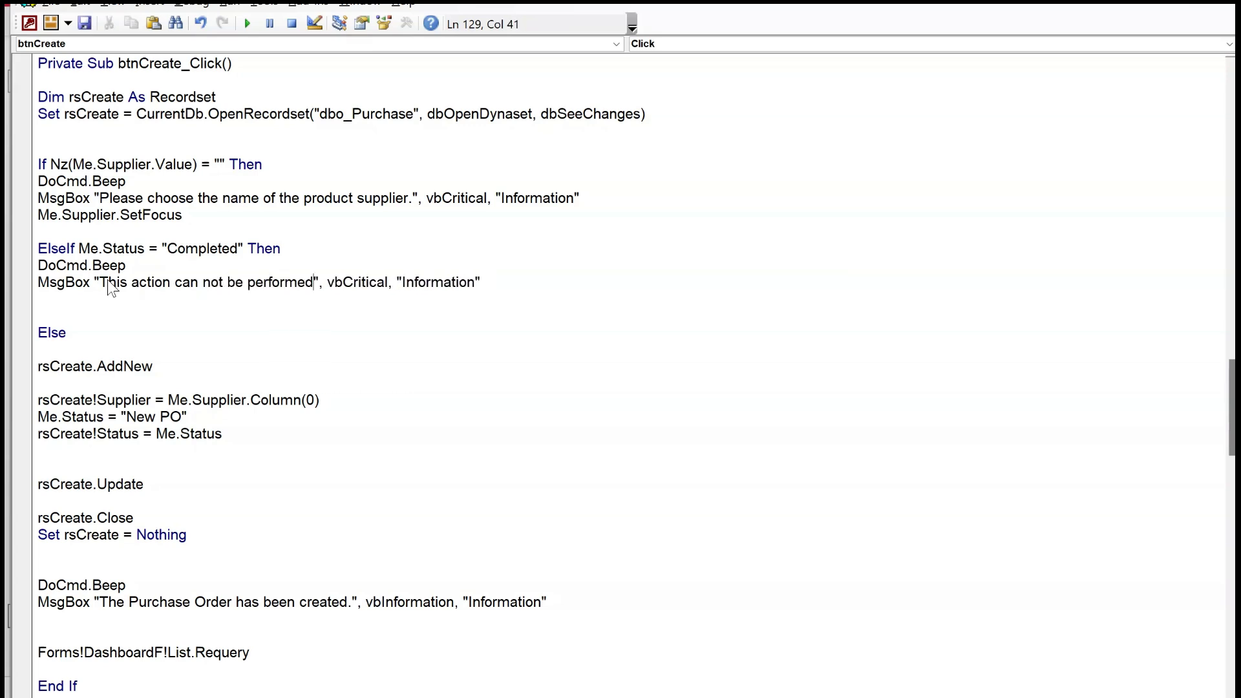
# Copy the completed-status ElseIf branch from btnCreate_Click into the Update button's click code, below the MsgBox line about no displayed record.
pyautogui.press('Down')
pyautogui.moveTo(551, 308); pyautogui.dragTo(114, 244)
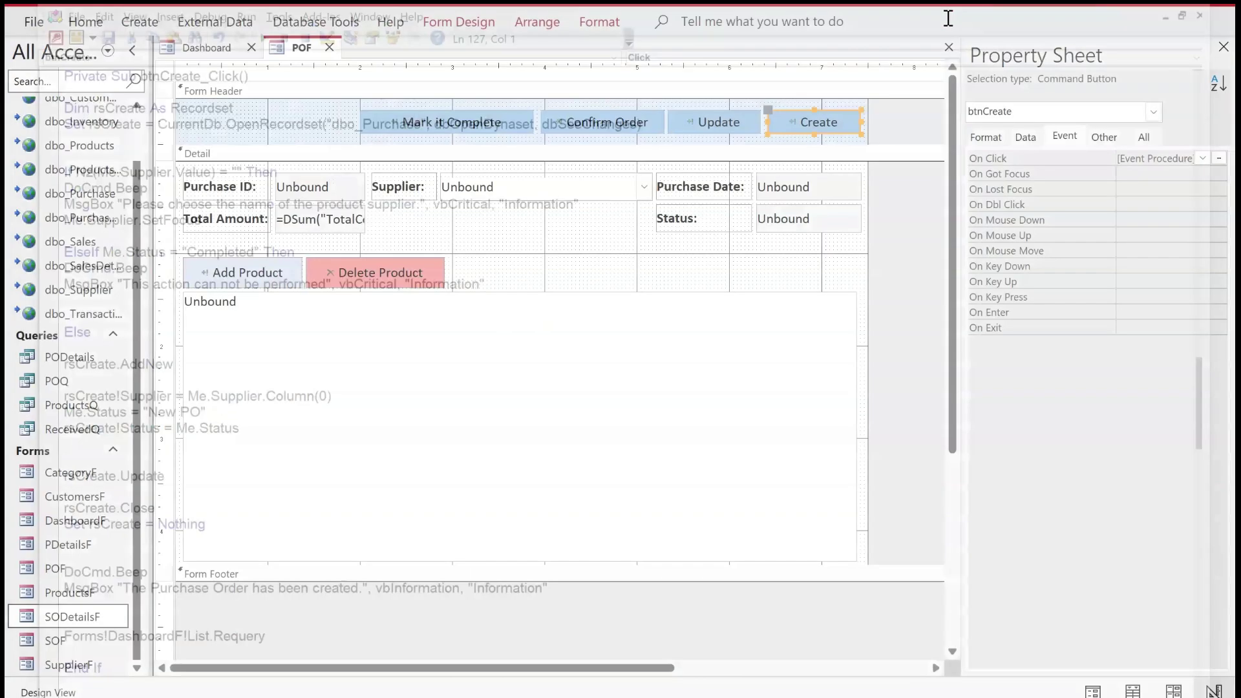
pyautogui.click(715, 122)
pyautogui.click(1219, 158)
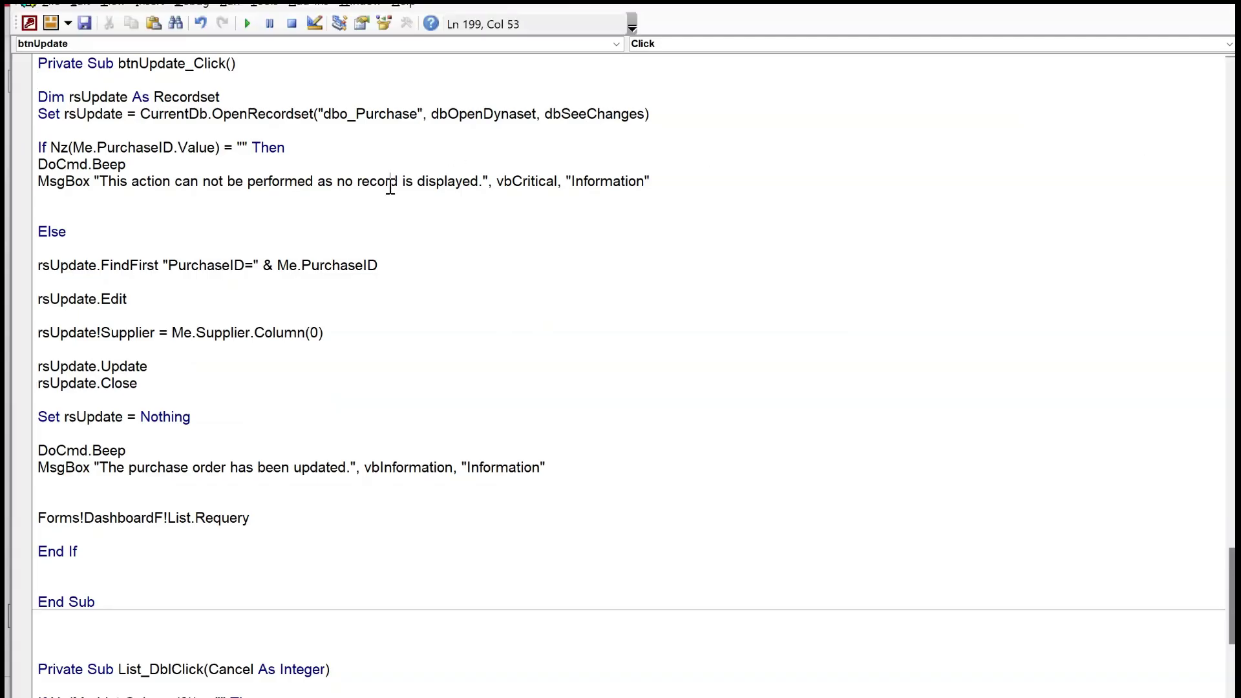
pyautogui.press('Return')
pyautogui.press('Return')
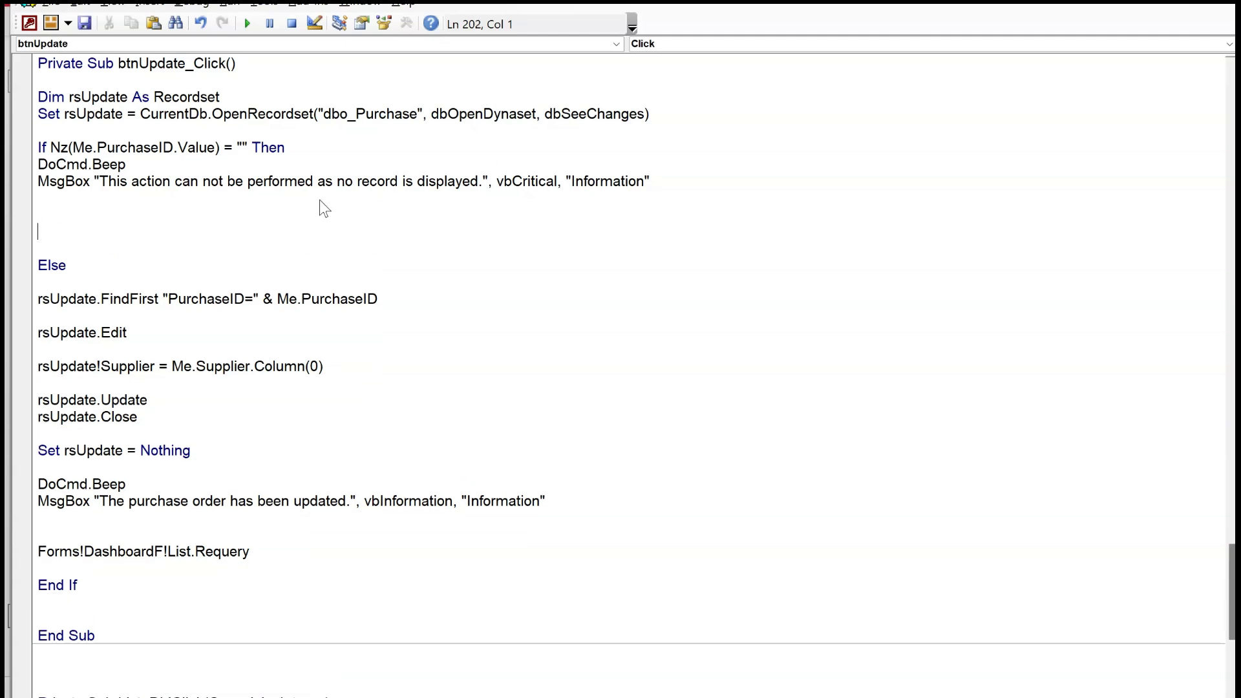
pyautogui.hotkey('ctrl', 'v')
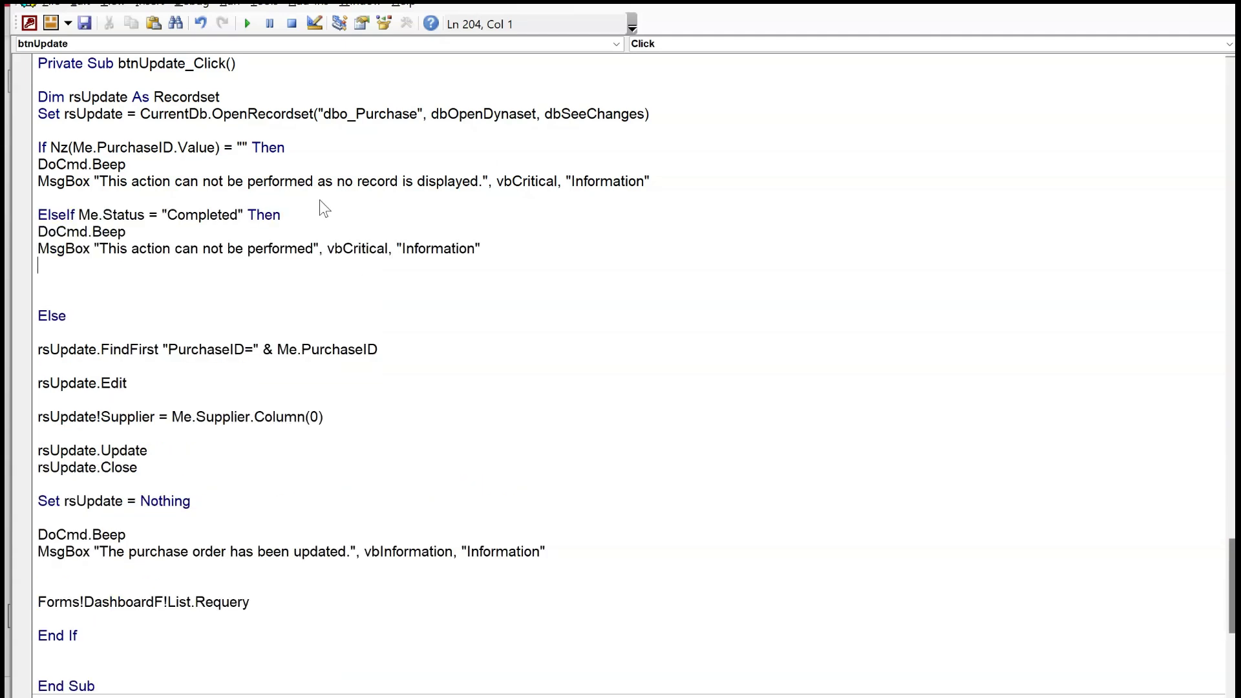
pyautogui.click(256, 147)
# Open the click event code of the Confirm Order button and check its existing conditions.
pyautogui.hotkey('alt', 'Tab')
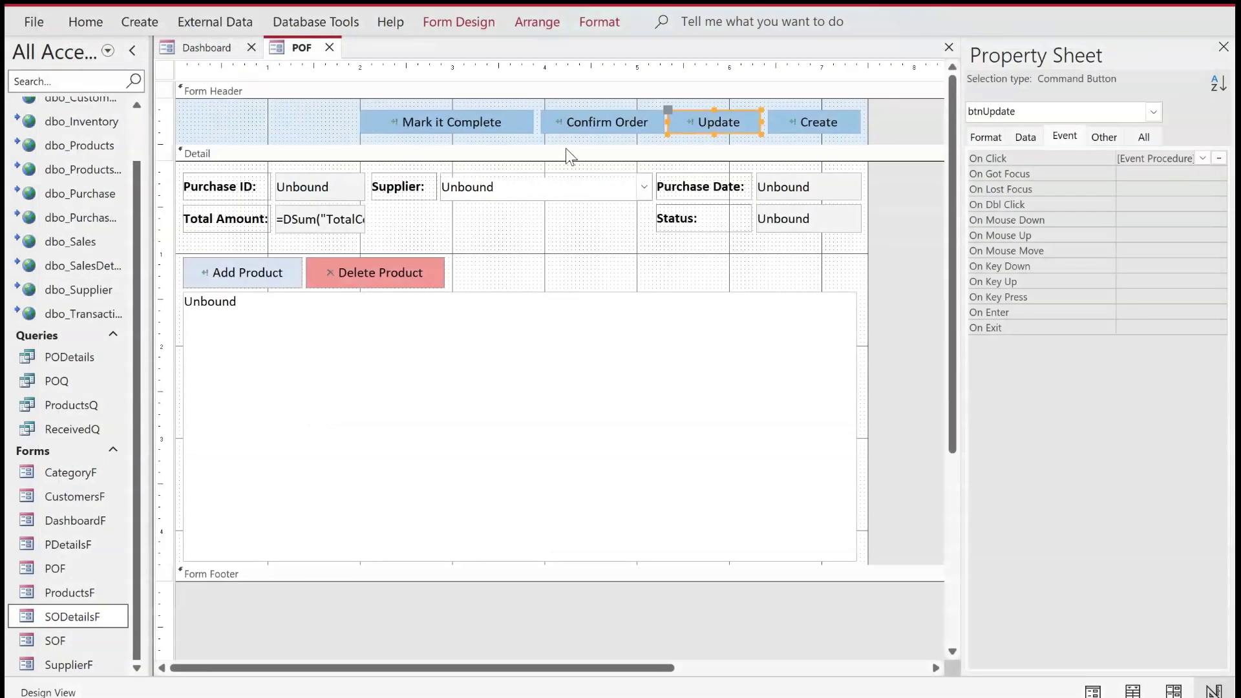
pyautogui.click(572, 141)
pyautogui.click(639, 125)
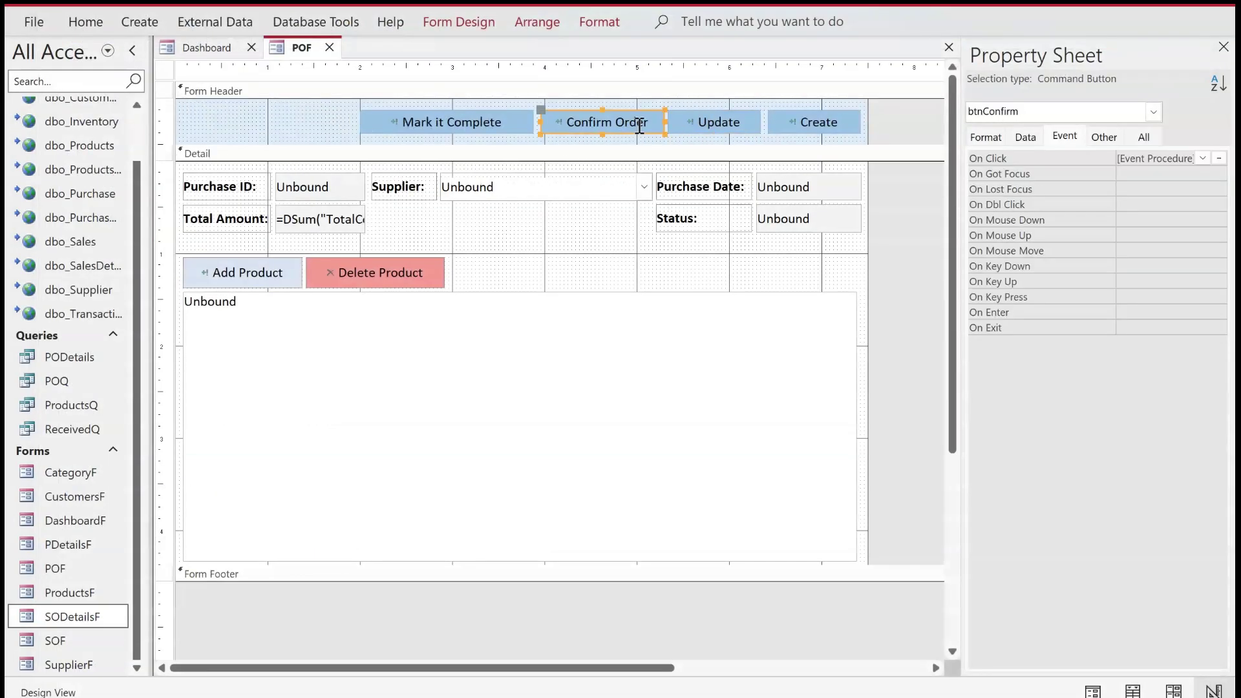
pyautogui.click(1220, 160)
pyautogui.click(367, 198)
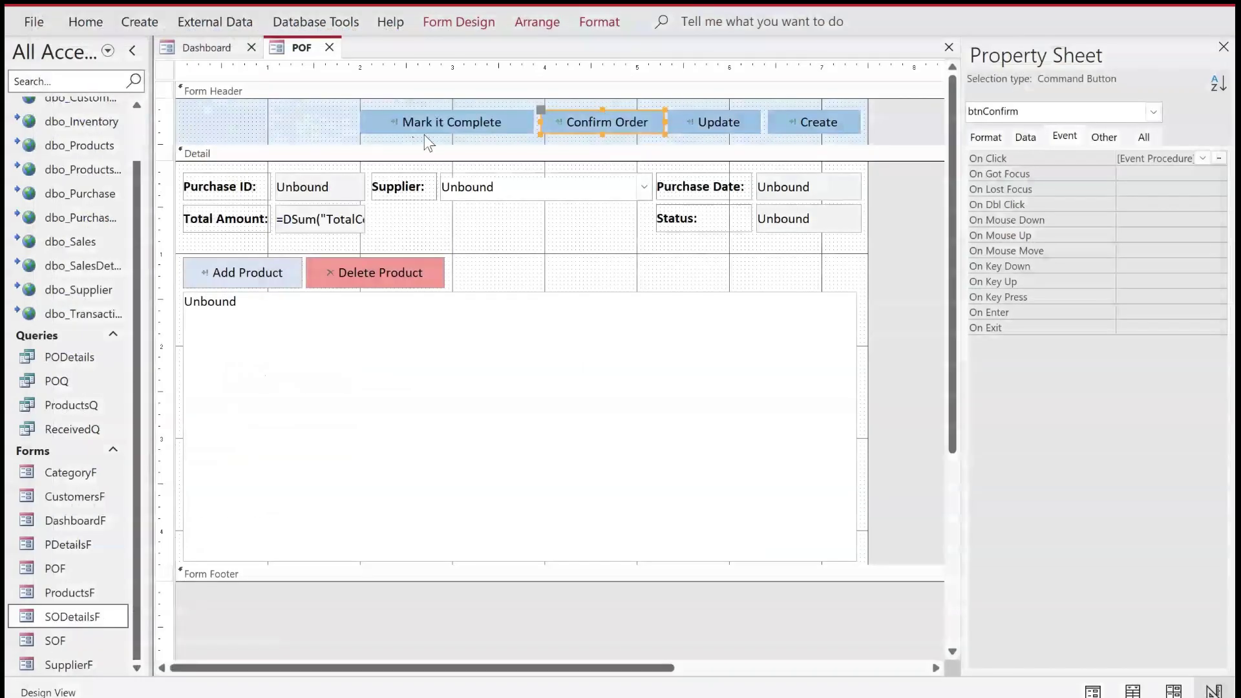
# Paste the ElseIf Me.Status = "Completed" branch into btnComplete_Click, below the "PO Confirmed" check and before Else.
pyautogui.click(428, 135)
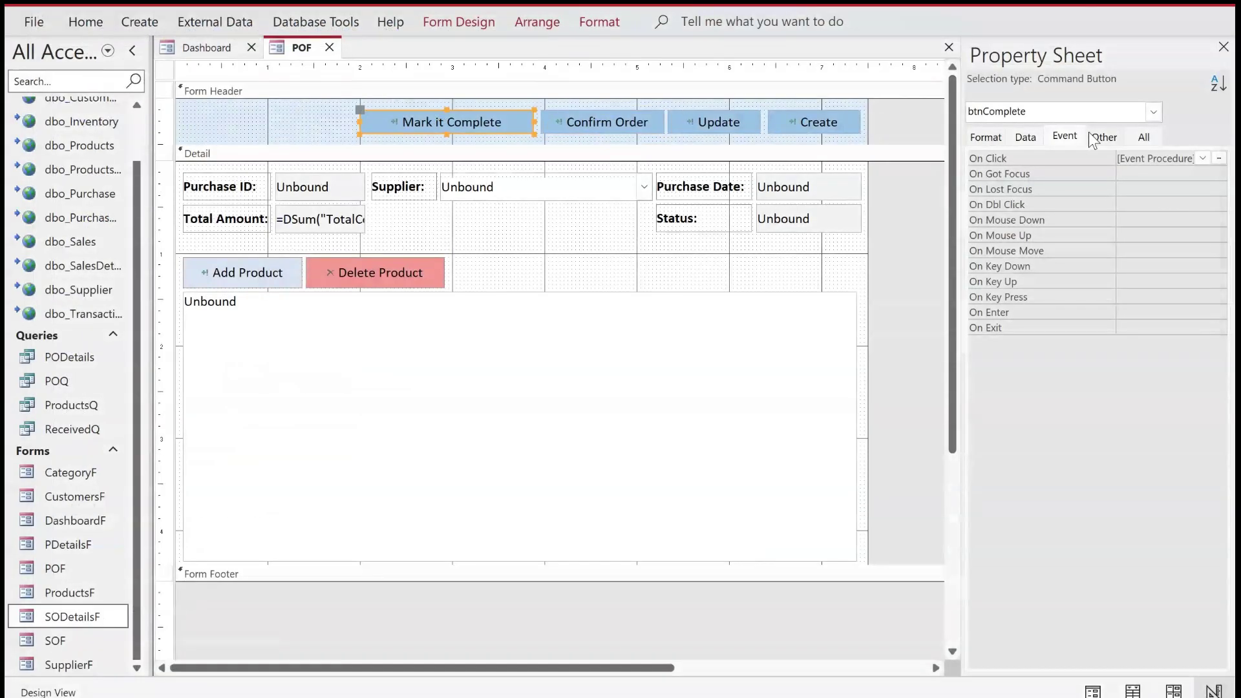
pyautogui.click(1219, 161)
pyautogui.click(483, 254)
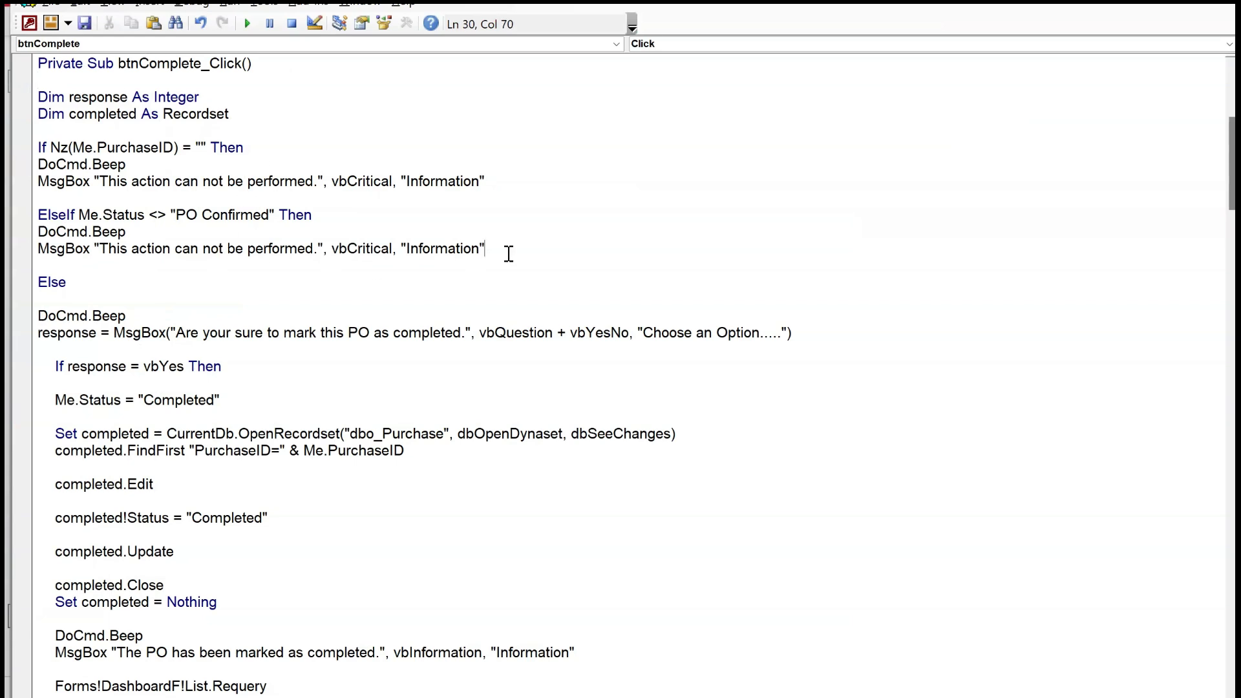
pyautogui.press('Return')
pyautogui.press('Return')
pyautogui.hotkey('ctrl', 'v')
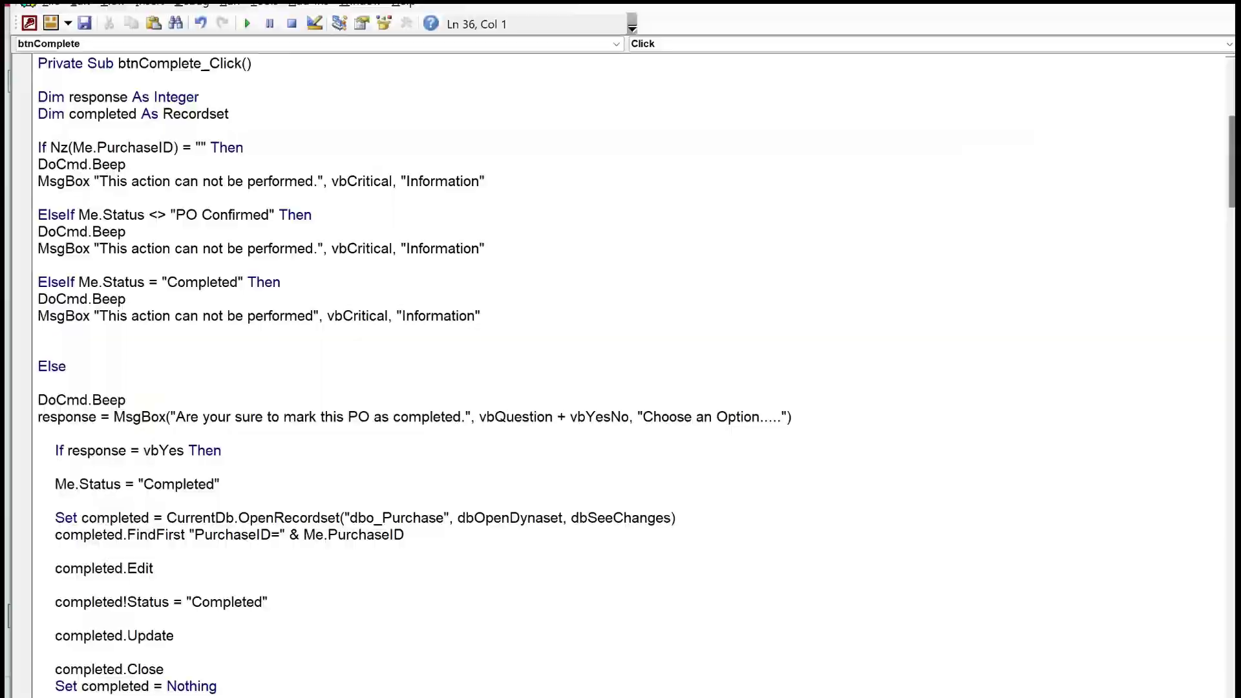
pyautogui.click(1227, 4)
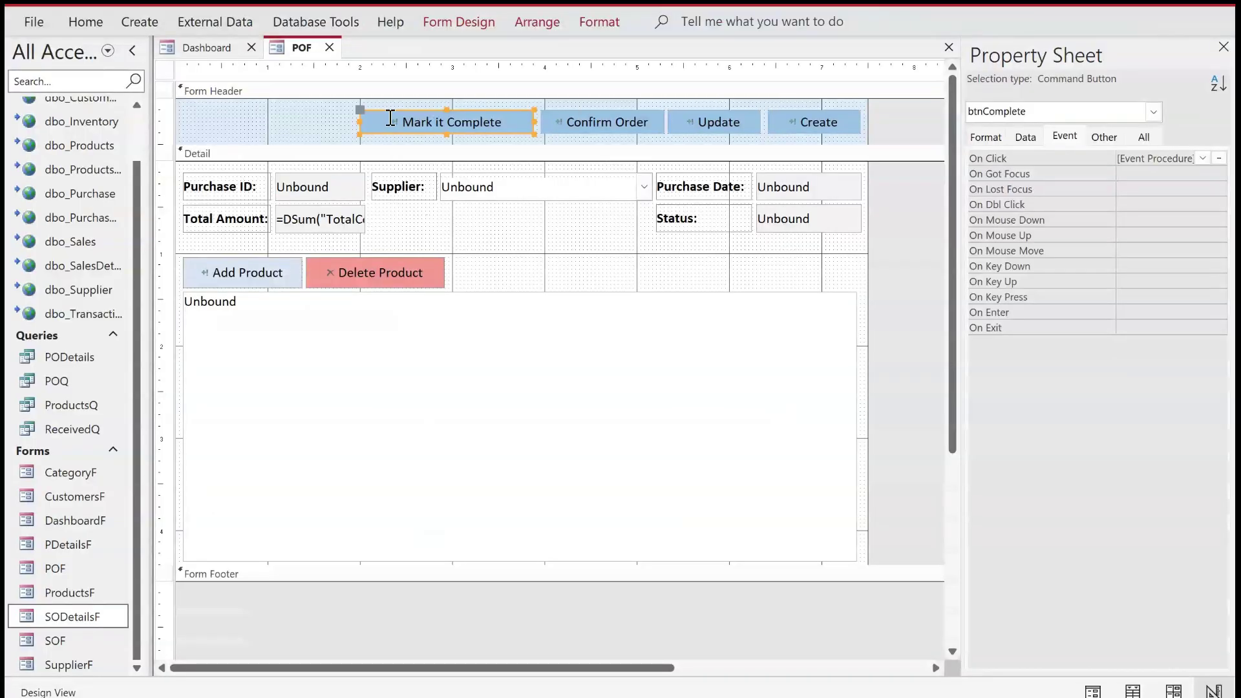
# Close the form design and test Create, Update, Confirm Order and Mark it Complete on completed purchase order 1.
pyautogui.click(329, 48)
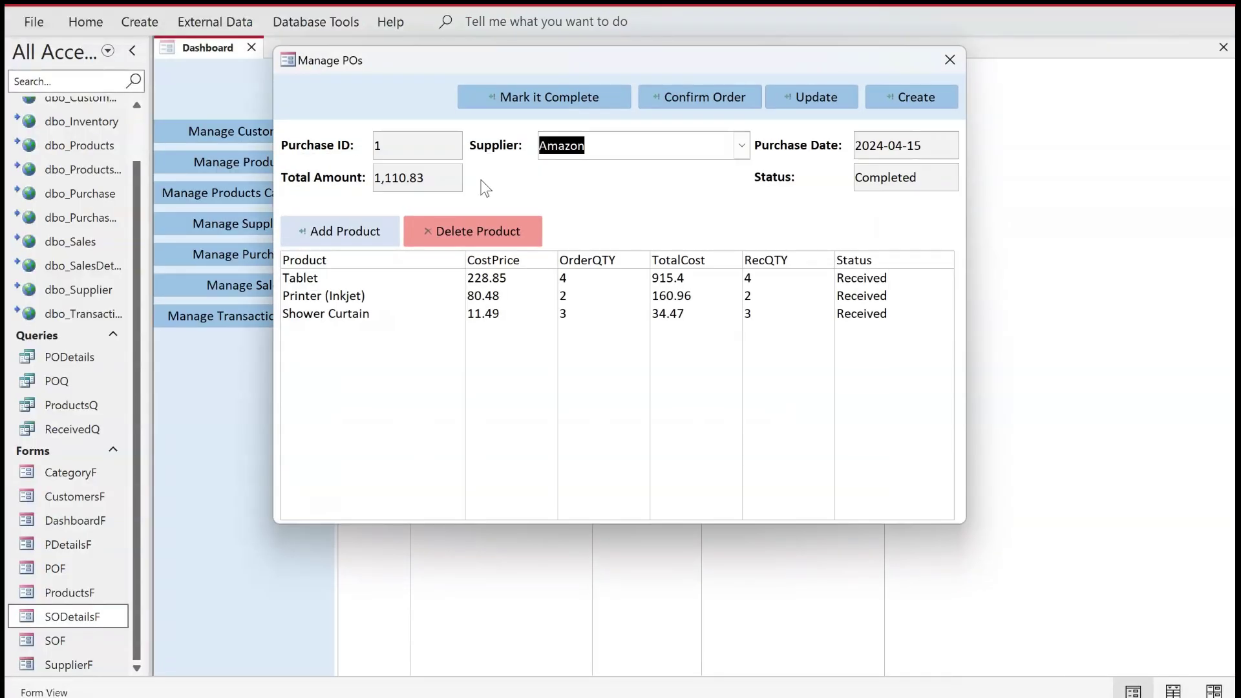
pyautogui.click(928, 97)
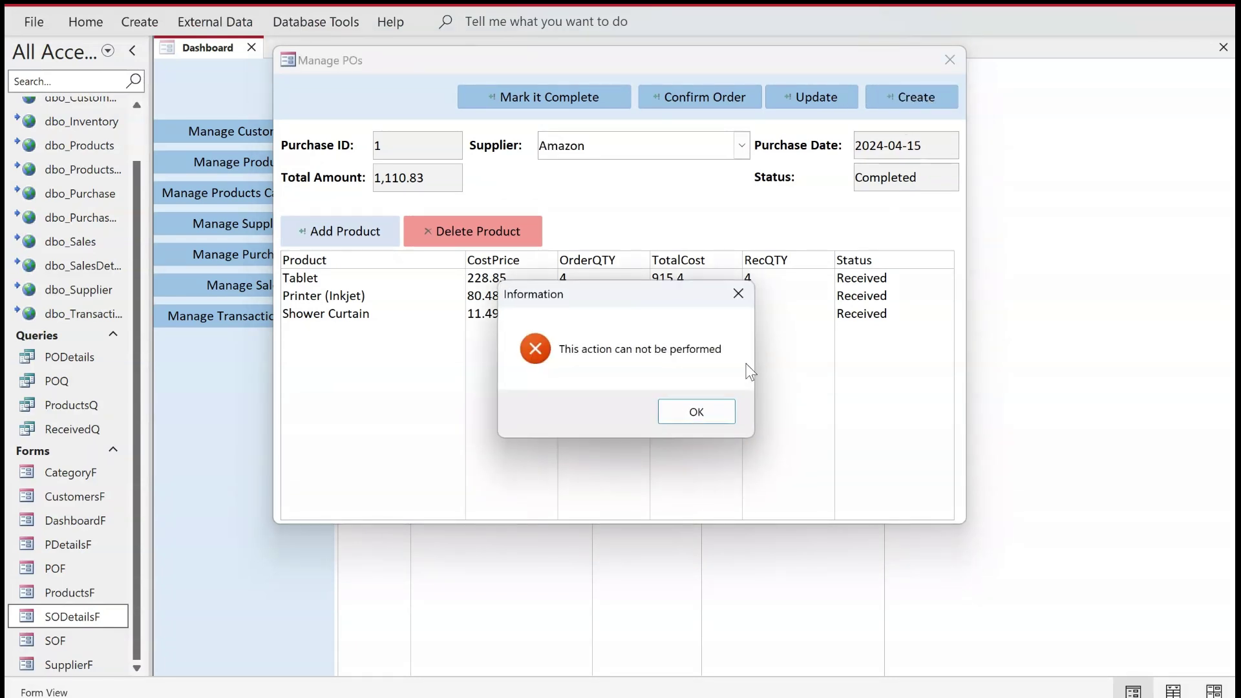
pyautogui.click(699, 414)
pyautogui.click(812, 98)
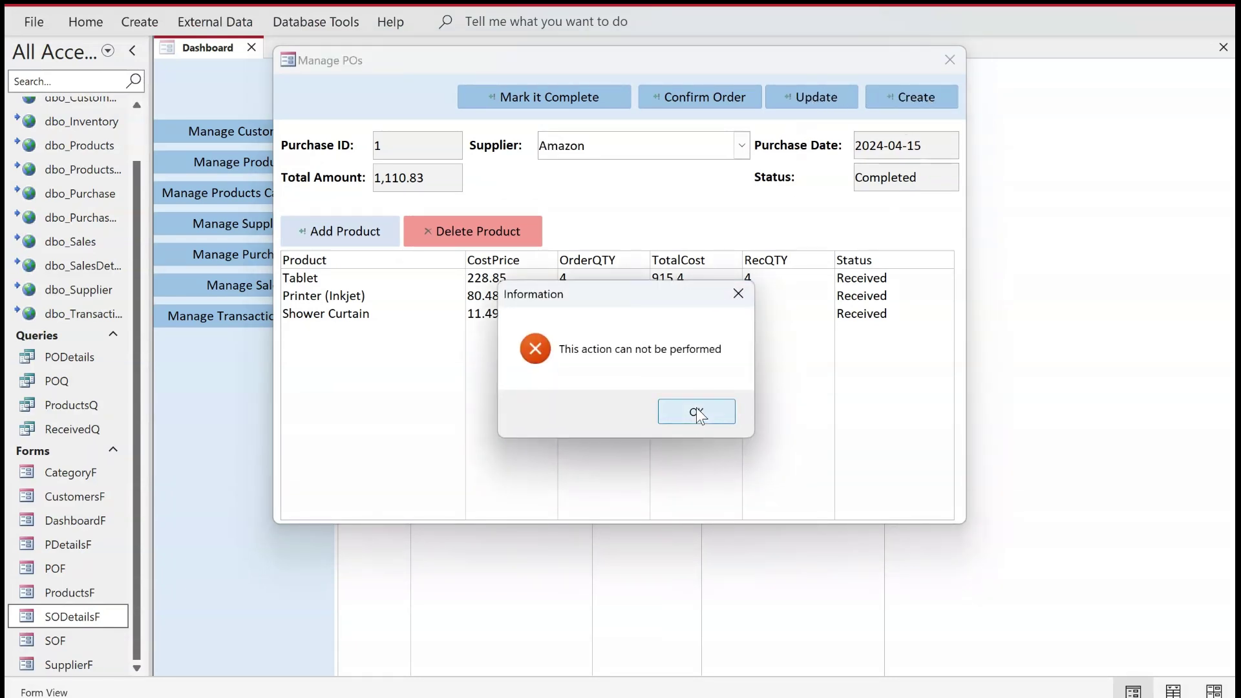
pyautogui.click(696, 412)
pyautogui.click(724, 97)
pyautogui.click(685, 408)
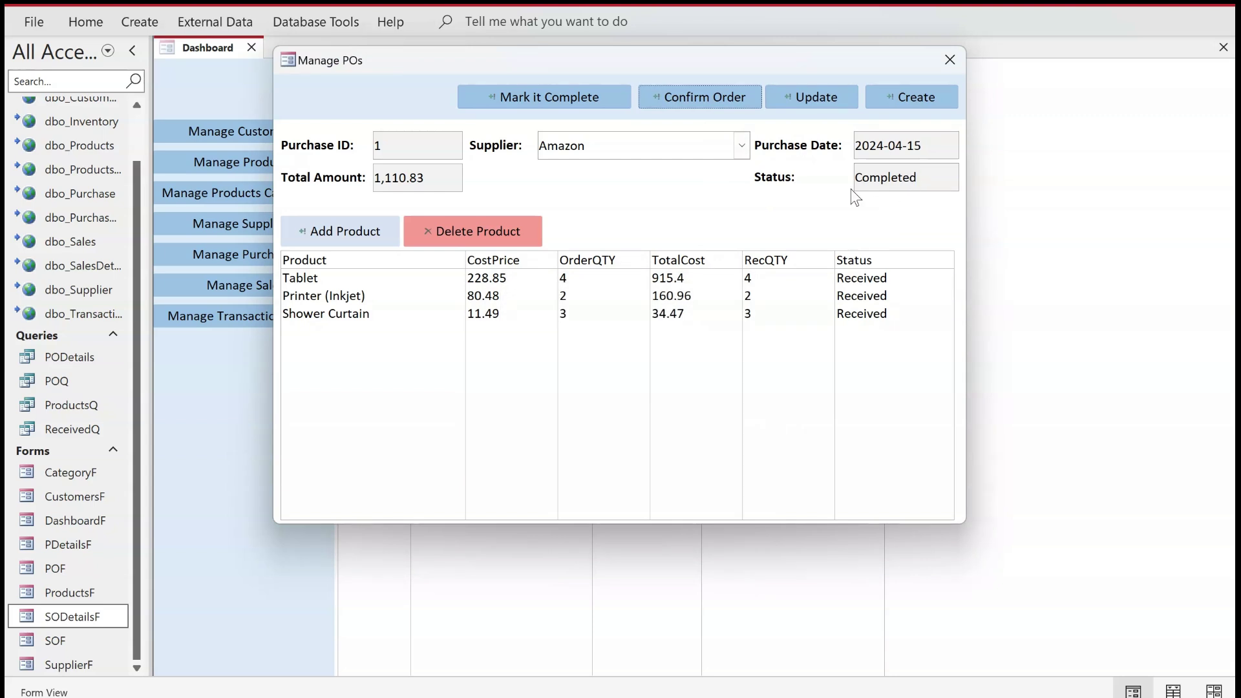
pyautogui.click(602, 98)
pyautogui.click(700, 407)
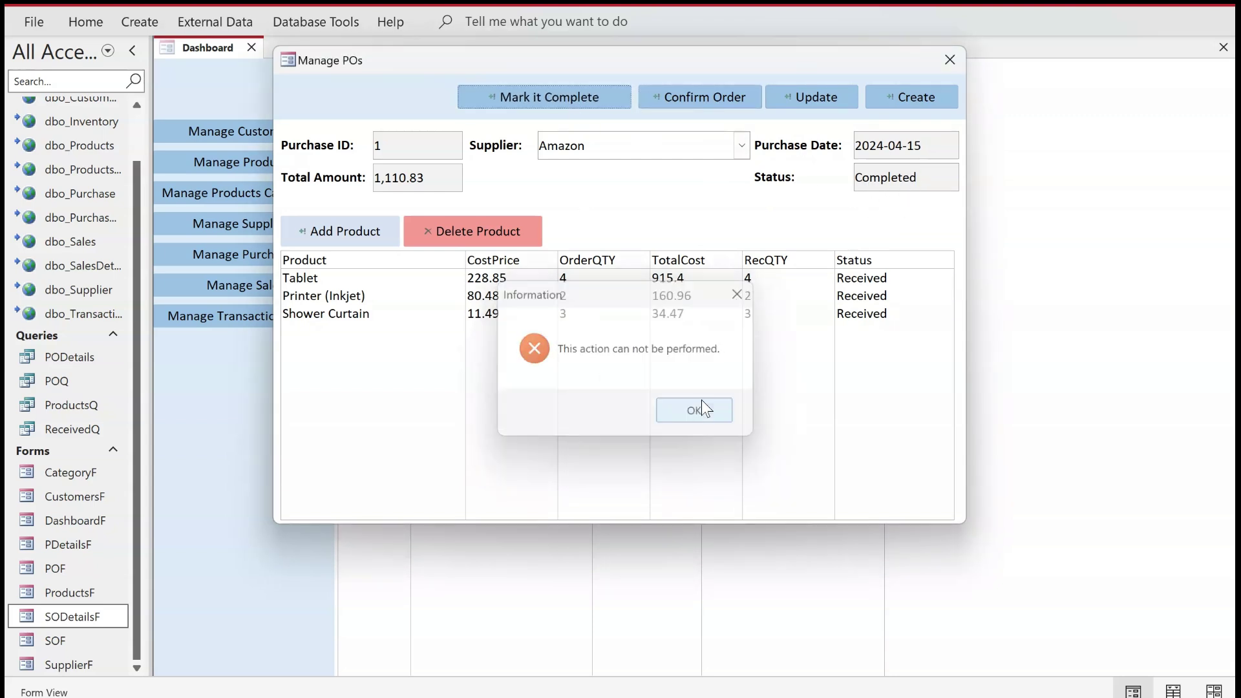
# Try to update the completed purchase order with Ali Baba as supplier, and close the Manage POs form.
pyautogui.click(742, 146)
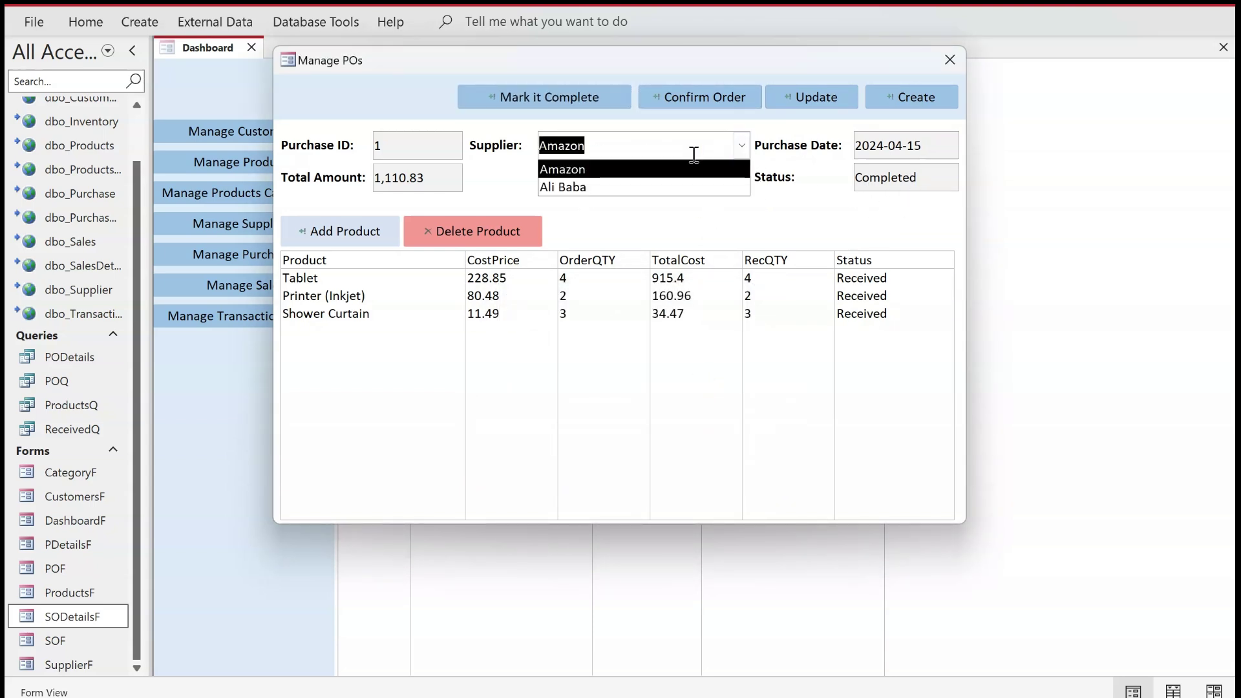
pyautogui.click(643, 188)
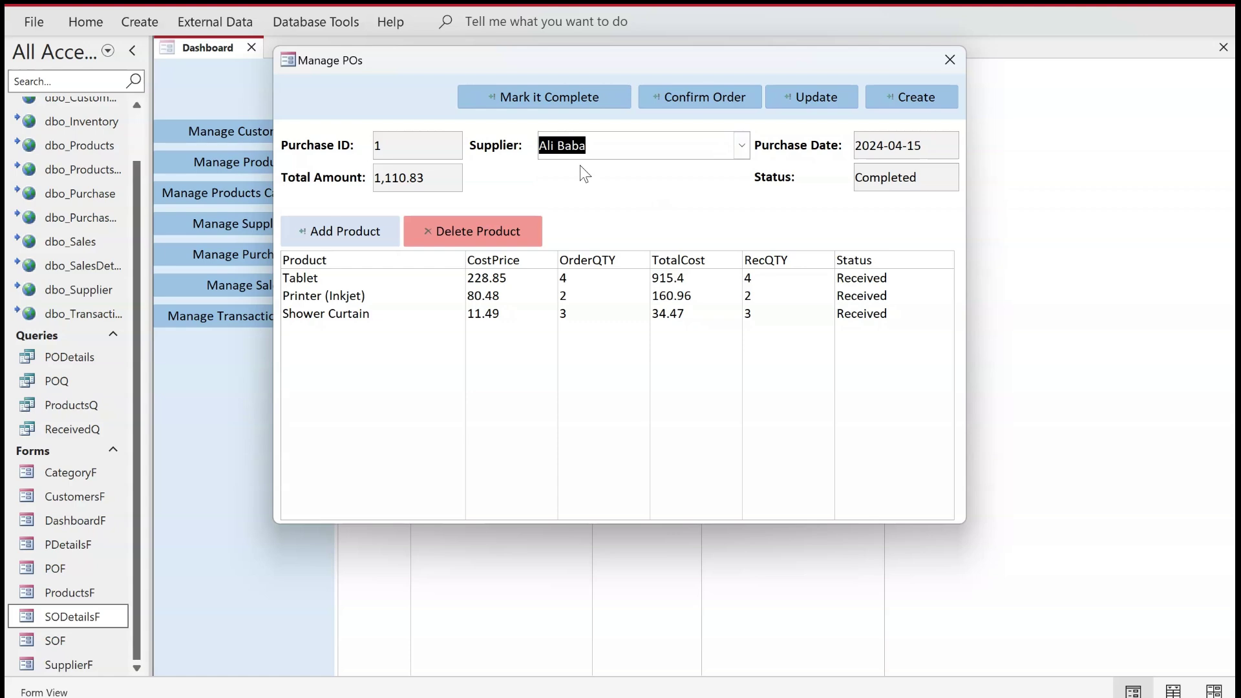
pyautogui.click(825, 105)
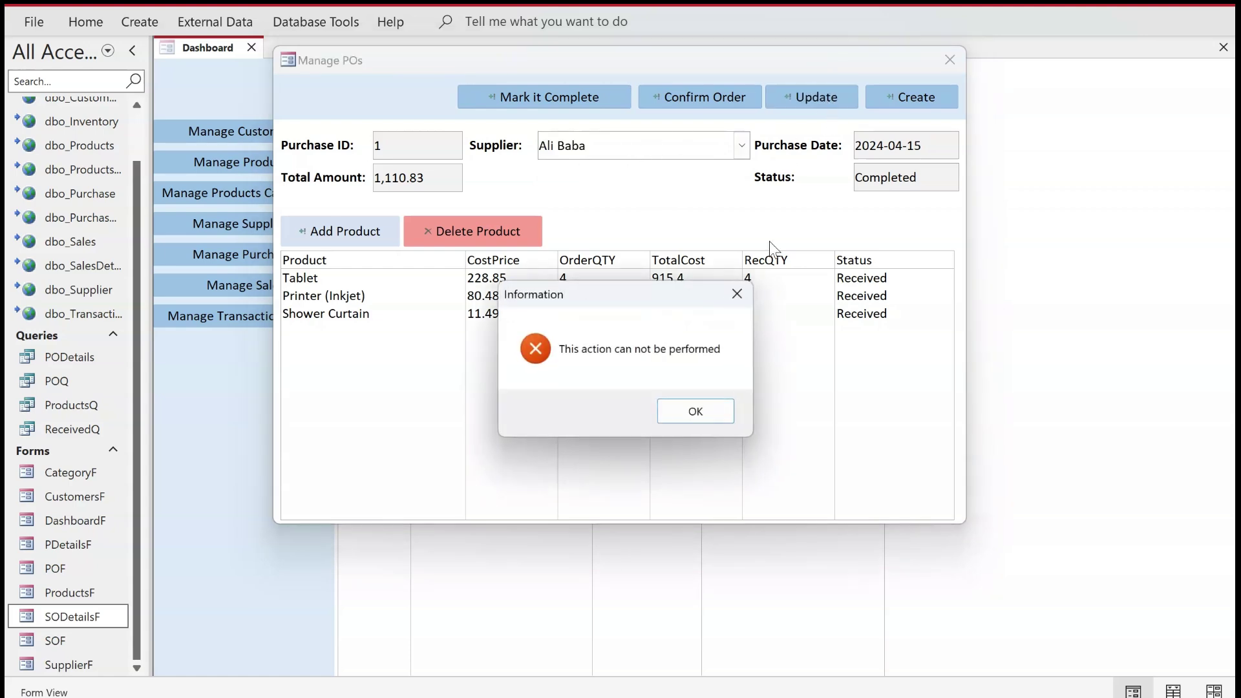
pyautogui.click(686, 412)
pyautogui.click(950, 60)
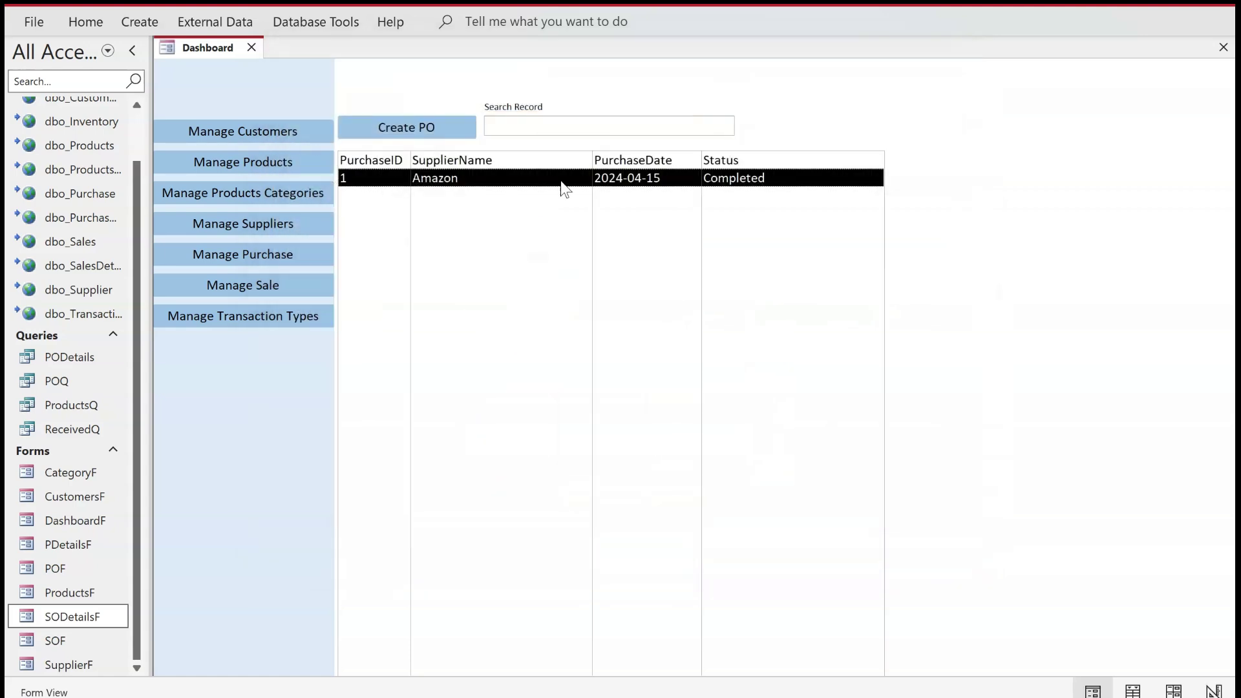
# Reopen purchase order 1 from the dashboard to check its supplier, and close the form again.
pyautogui.doubleClick(561, 182)
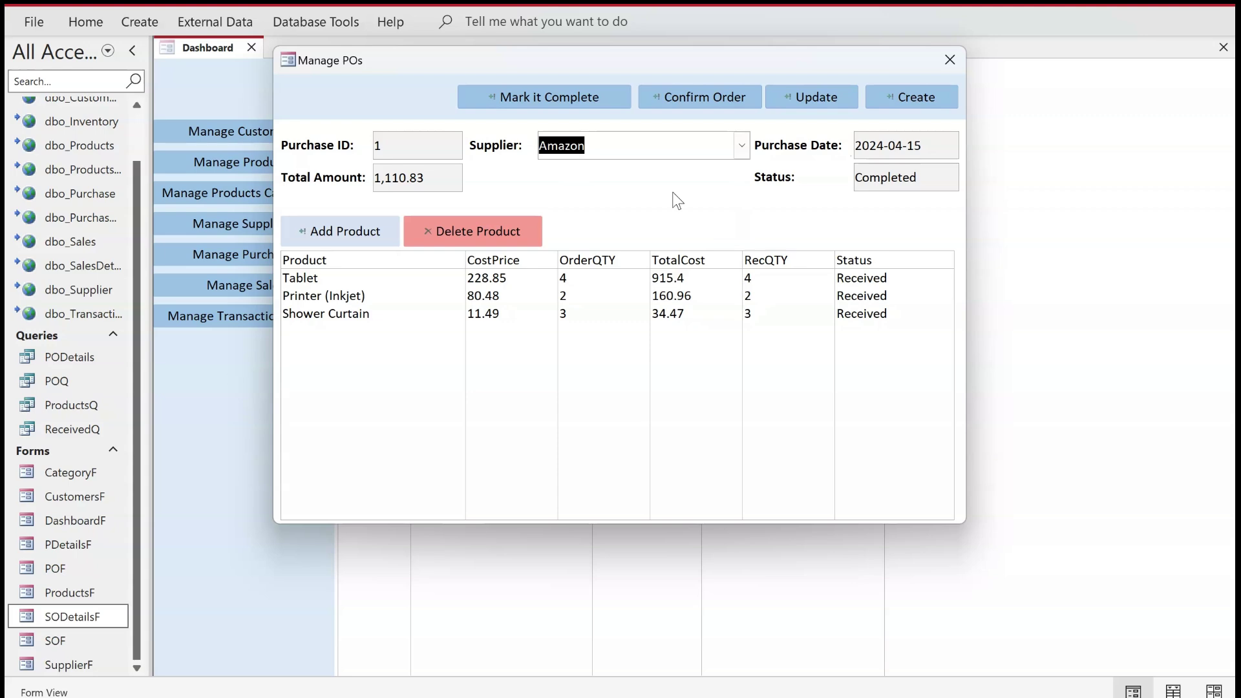
pyautogui.moveTo(607, 62); pyautogui.dragTo(650, 165)
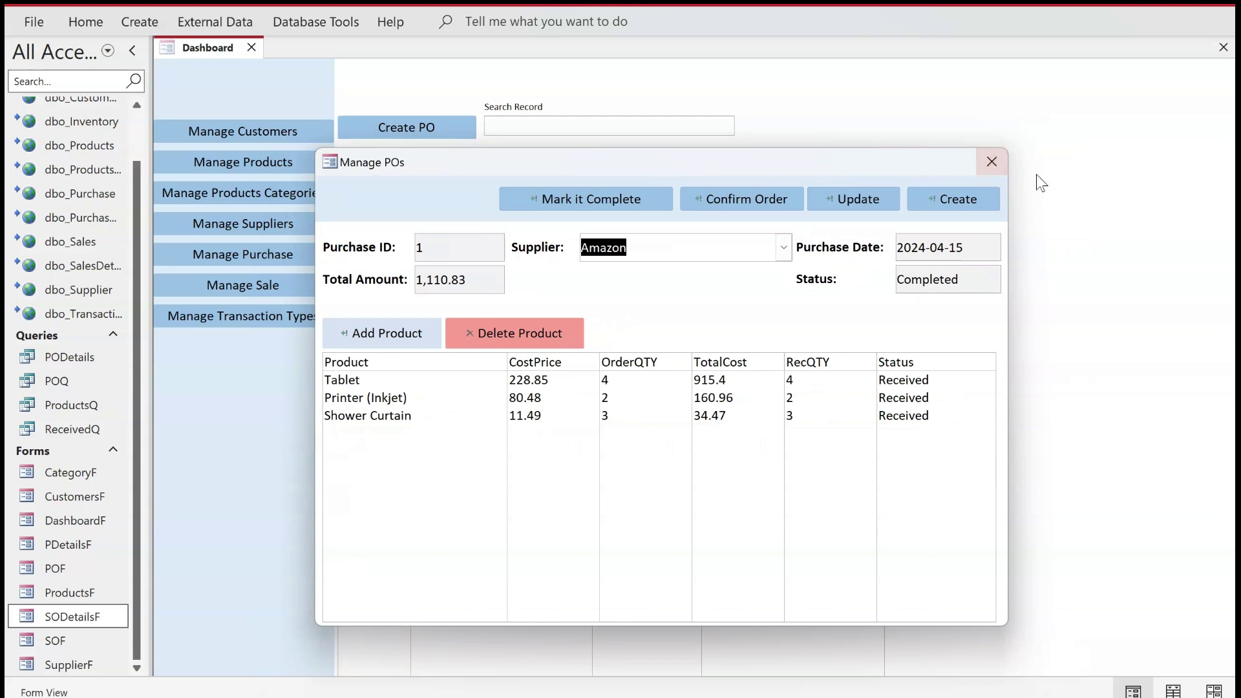
pyautogui.click(992, 161)
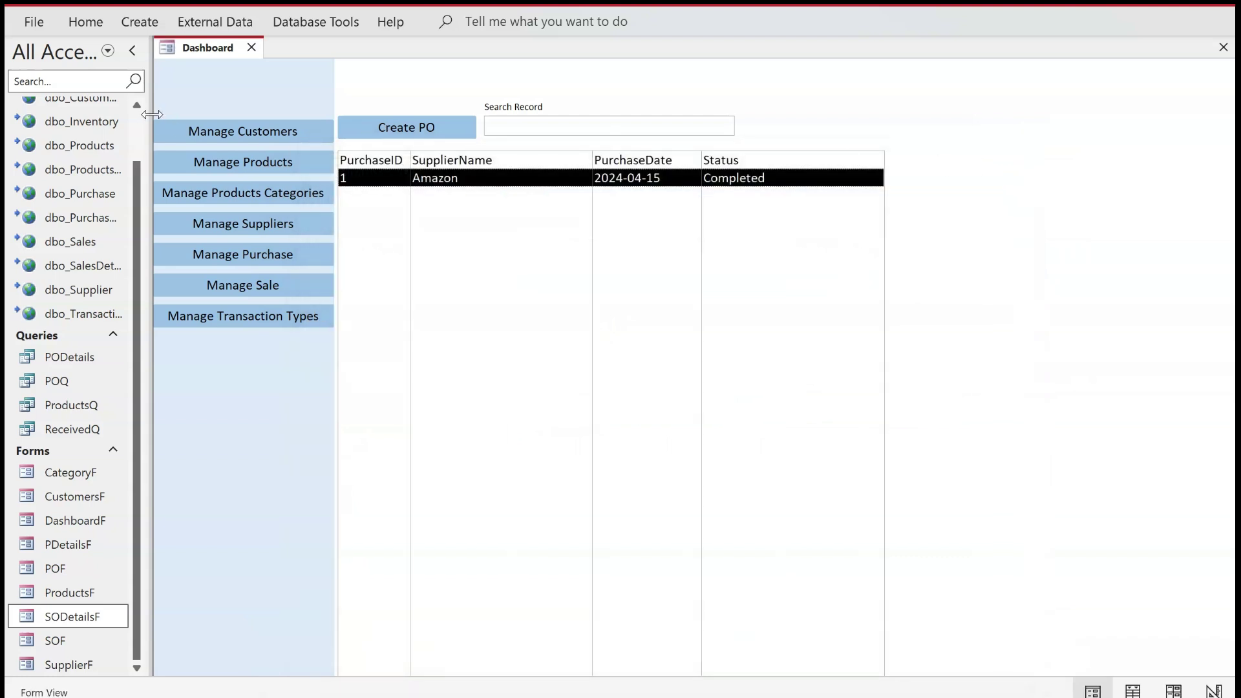
# Widen the navigation pane and open the SOF sales order form in Design View.
pyautogui.moveTo(152, 114); pyautogui.dragTo(219, 114)
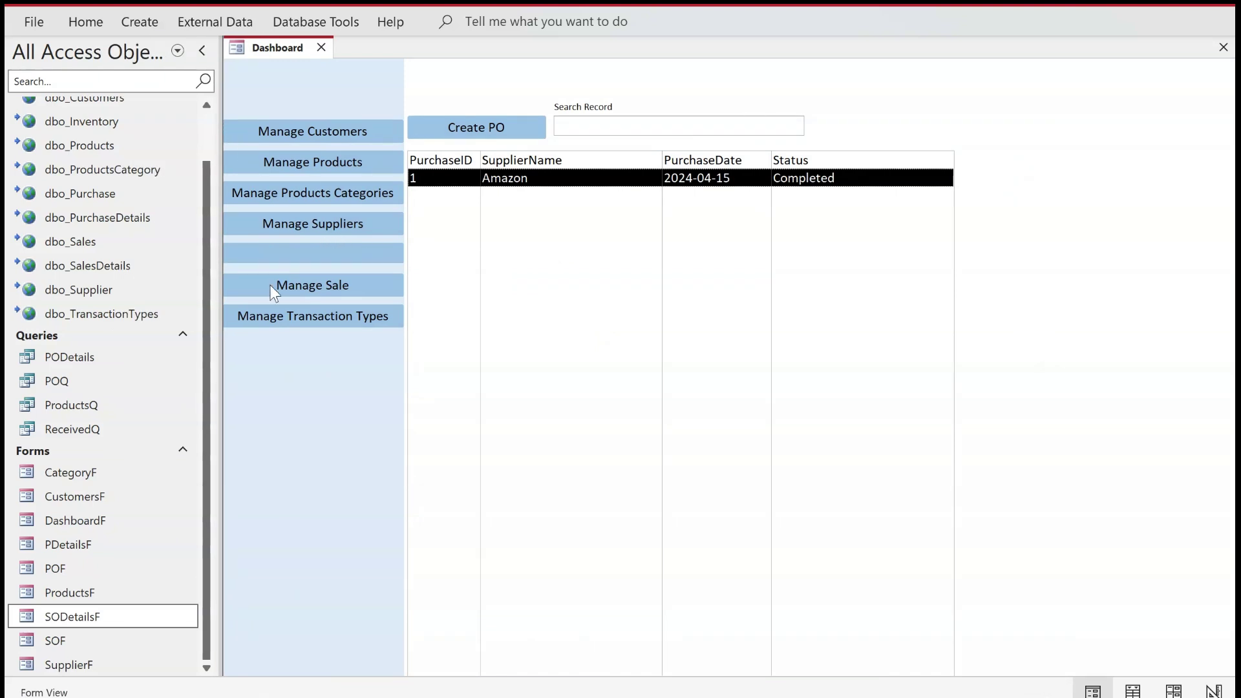
pyautogui.doubleClick(28, 642)
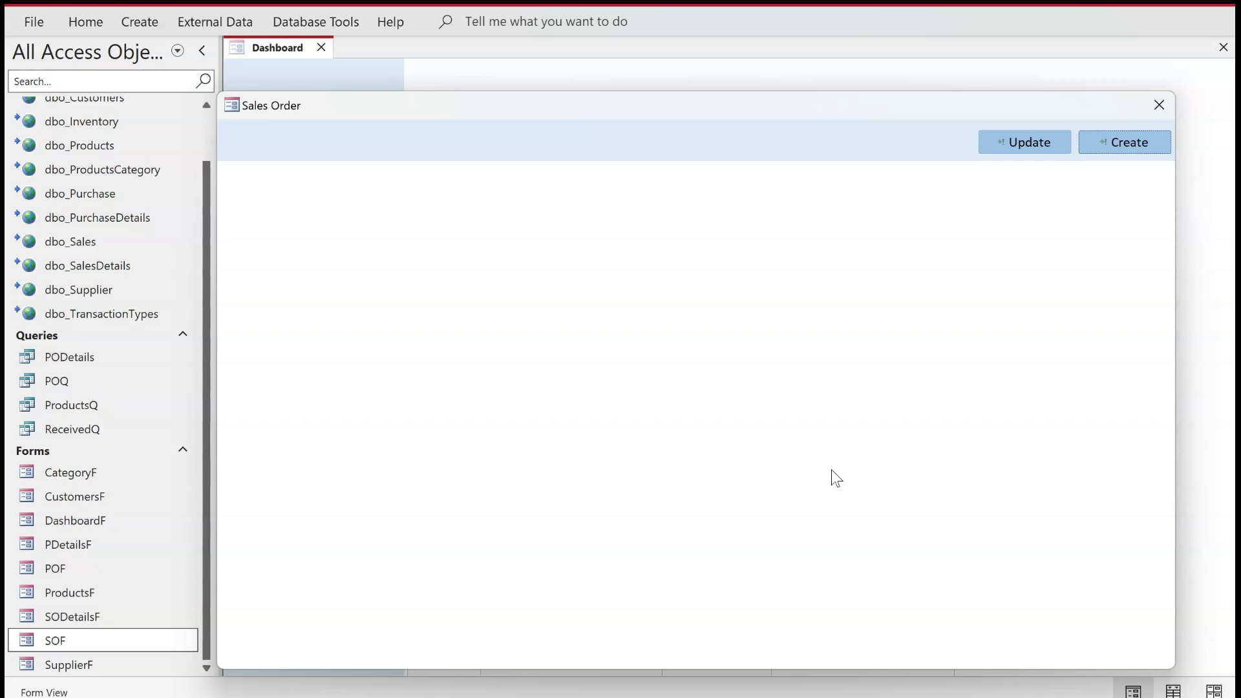
pyautogui.rightClick(788, 366)
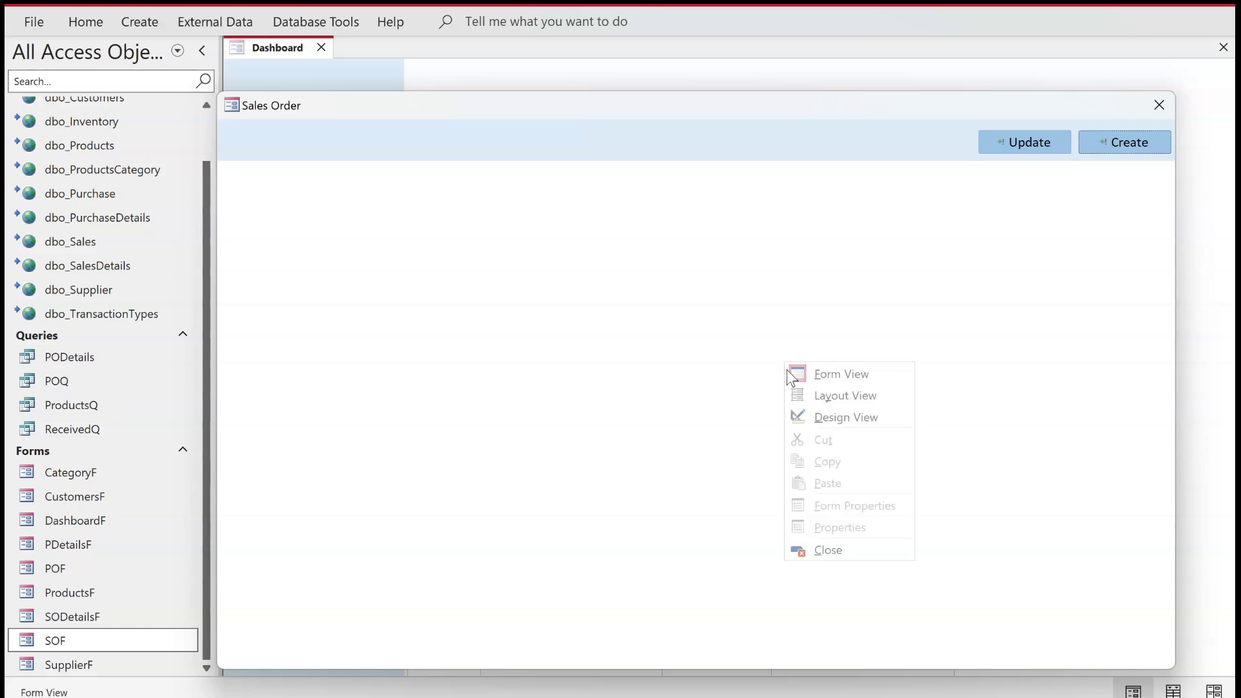
pyautogui.click(815, 417)
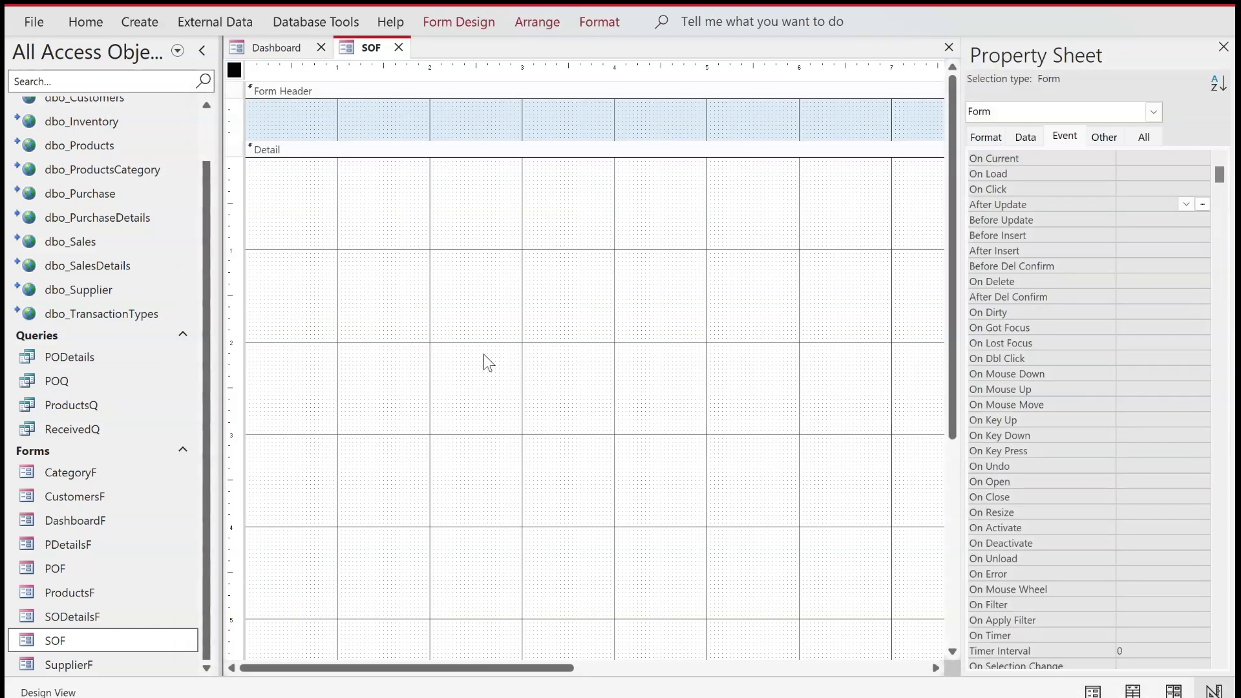
pyautogui.scroll(-3, 483, 355)
pyautogui.scroll(3, 484, 355)
pyautogui.click(55, 644)
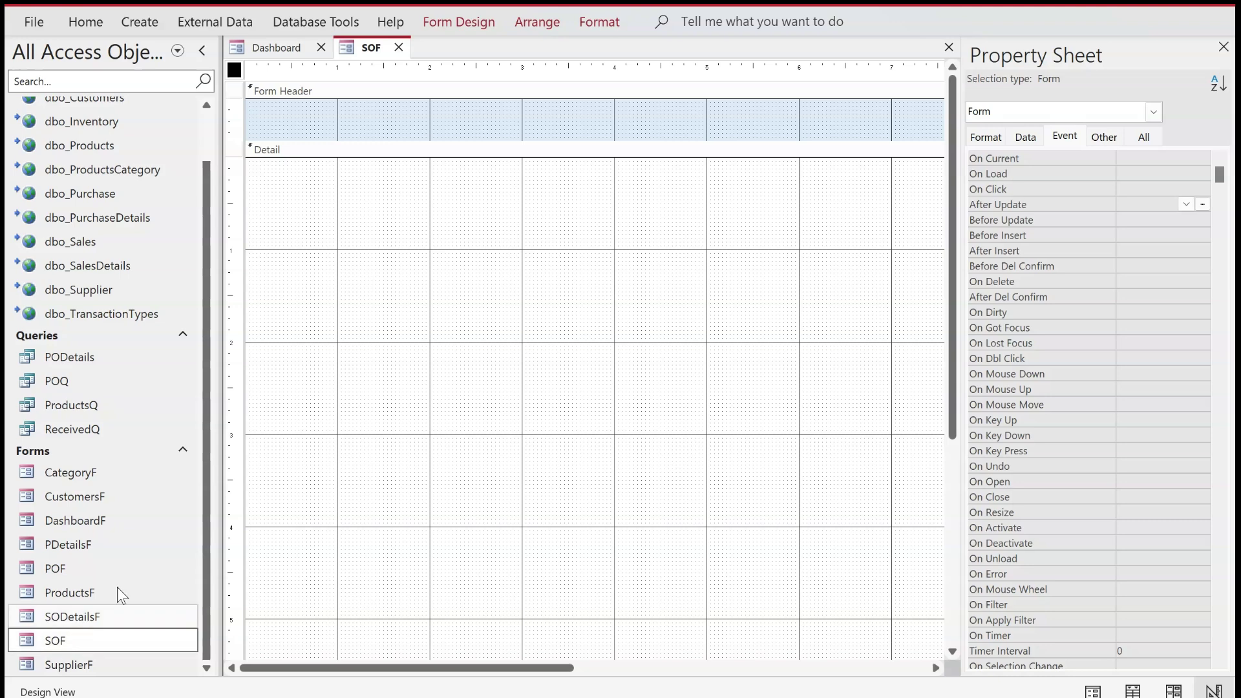
# Draw a list box about one grid square in size in the Detail section's upper-left corner, skipping the List Box Wizard.
pyautogui.click(450, 20)
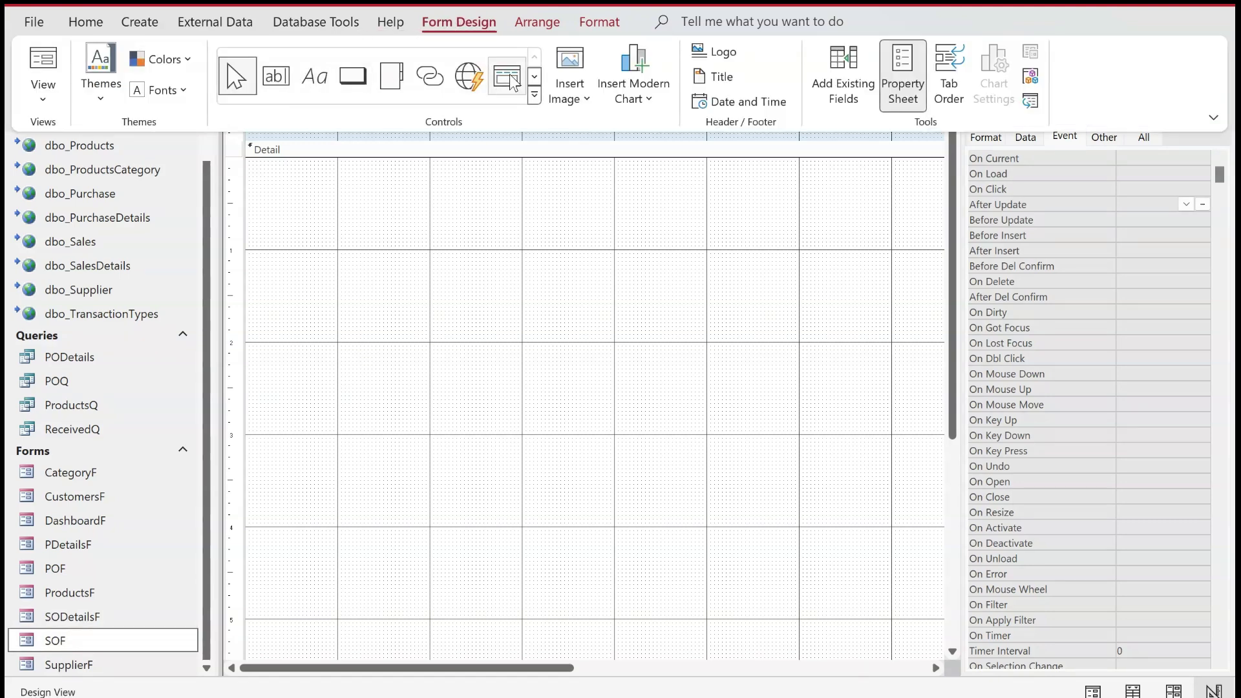
pyautogui.click(533, 76)
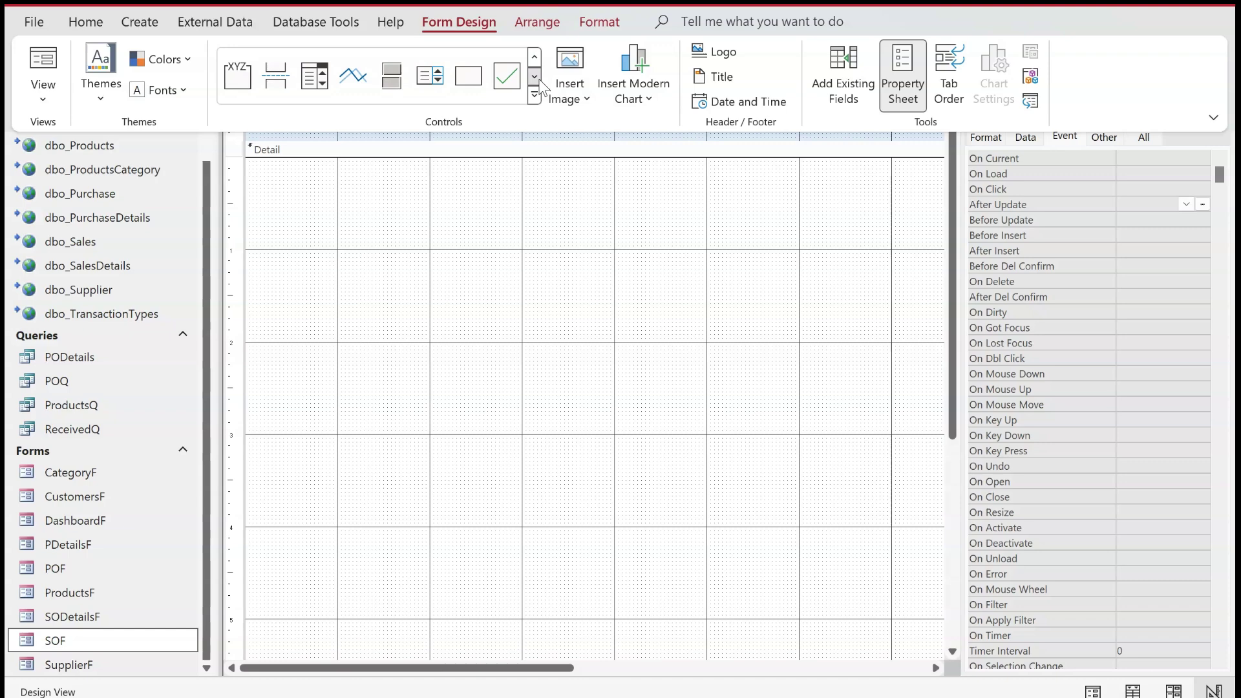
pyautogui.click(435, 83)
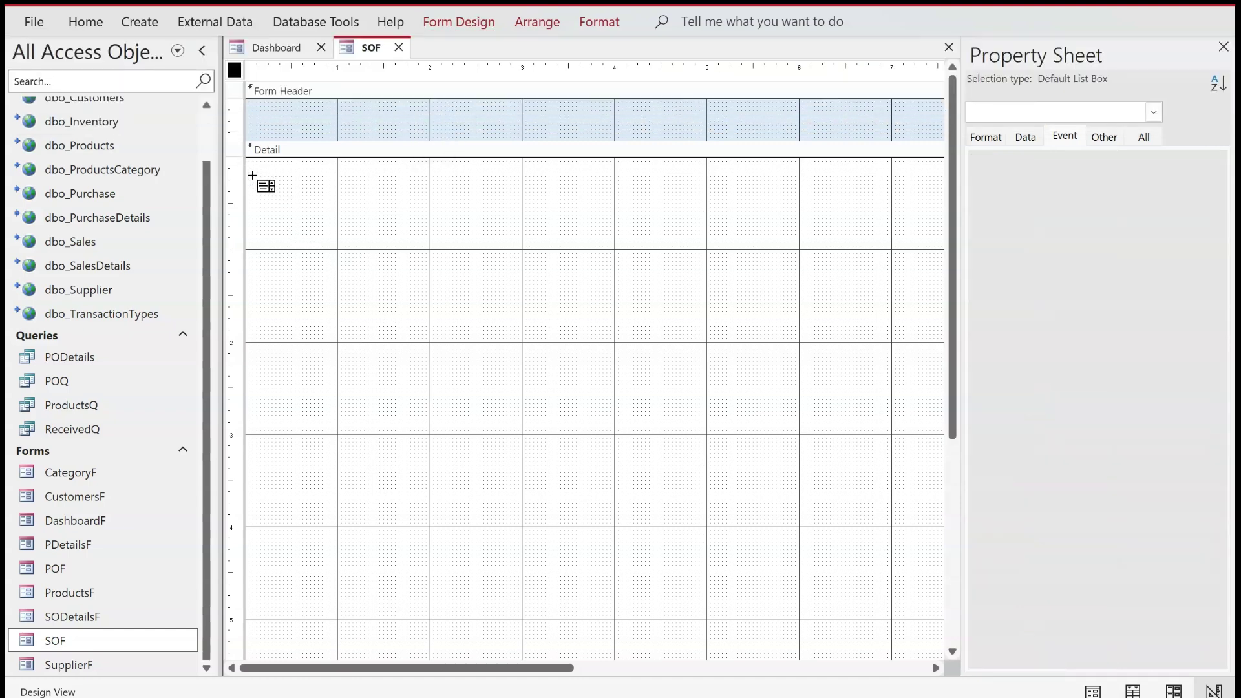
pyautogui.moveTo(250, 172); pyautogui.dragTo(344, 269)
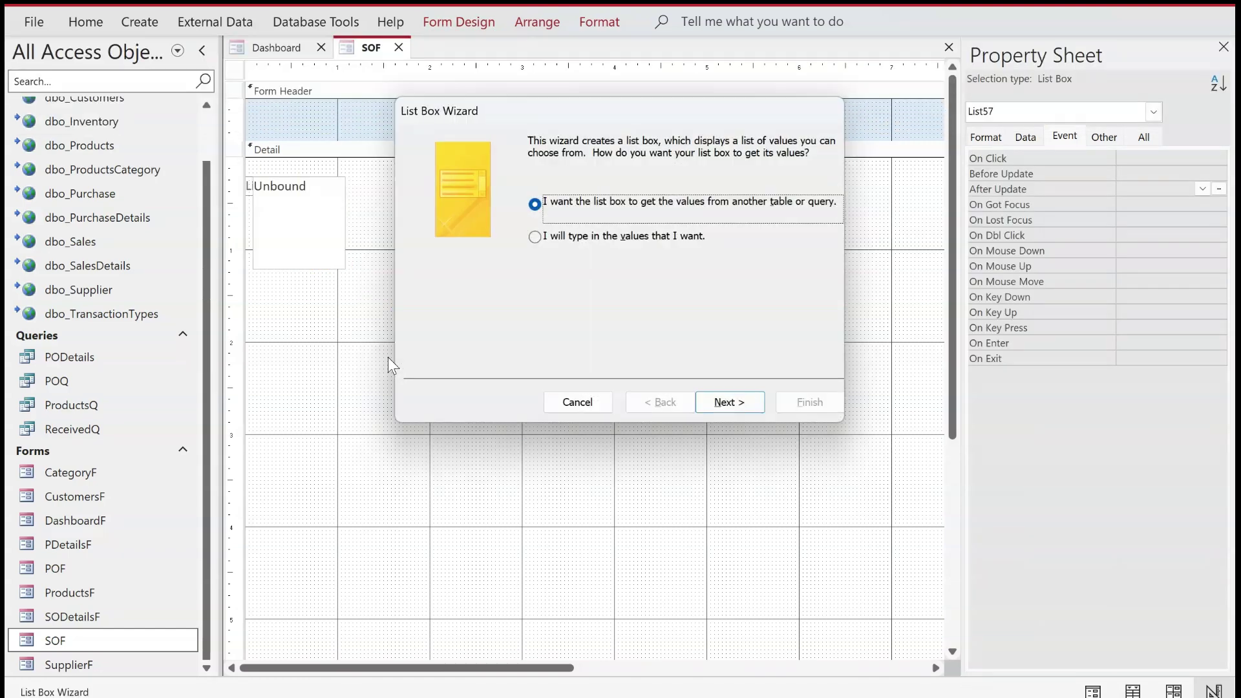
pyautogui.click(580, 404)
# Place the list box's label directly above the box, aligned with its left edge, and caption it Product Categories.
pyautogui.moveTo(329, 270); pyautogui.dragTo(334, 234)
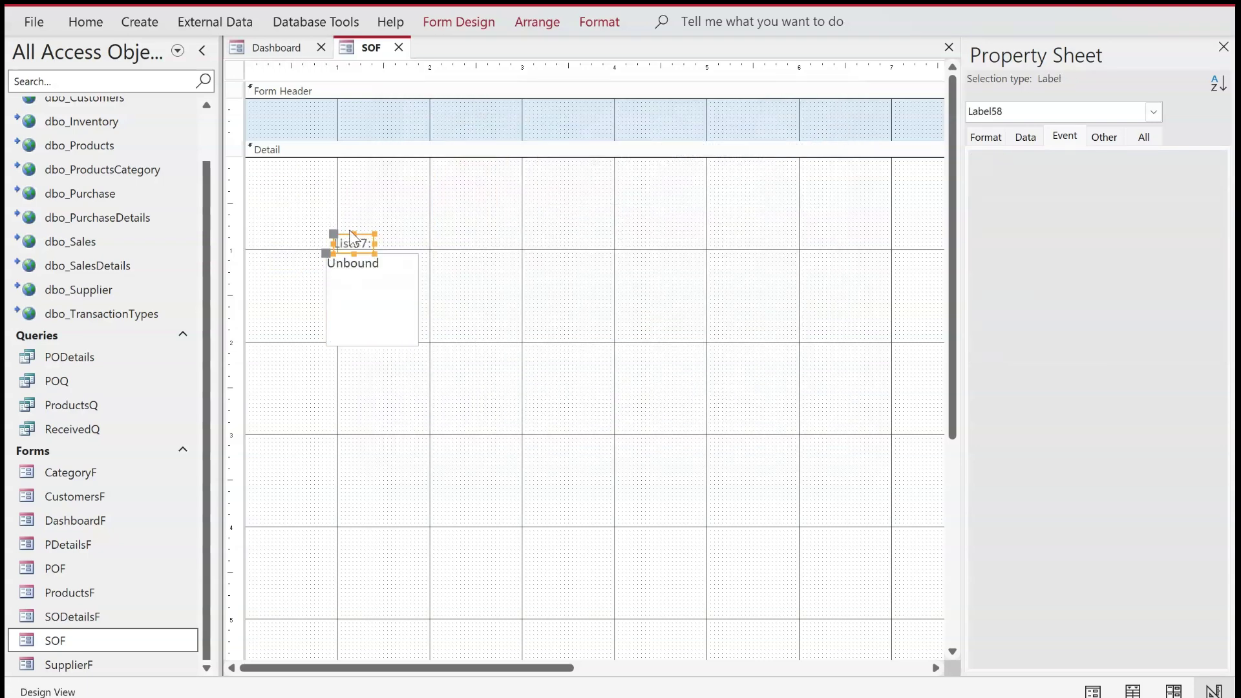
pyautogui.click(357, 231)
pyautogui.click(347, 236)
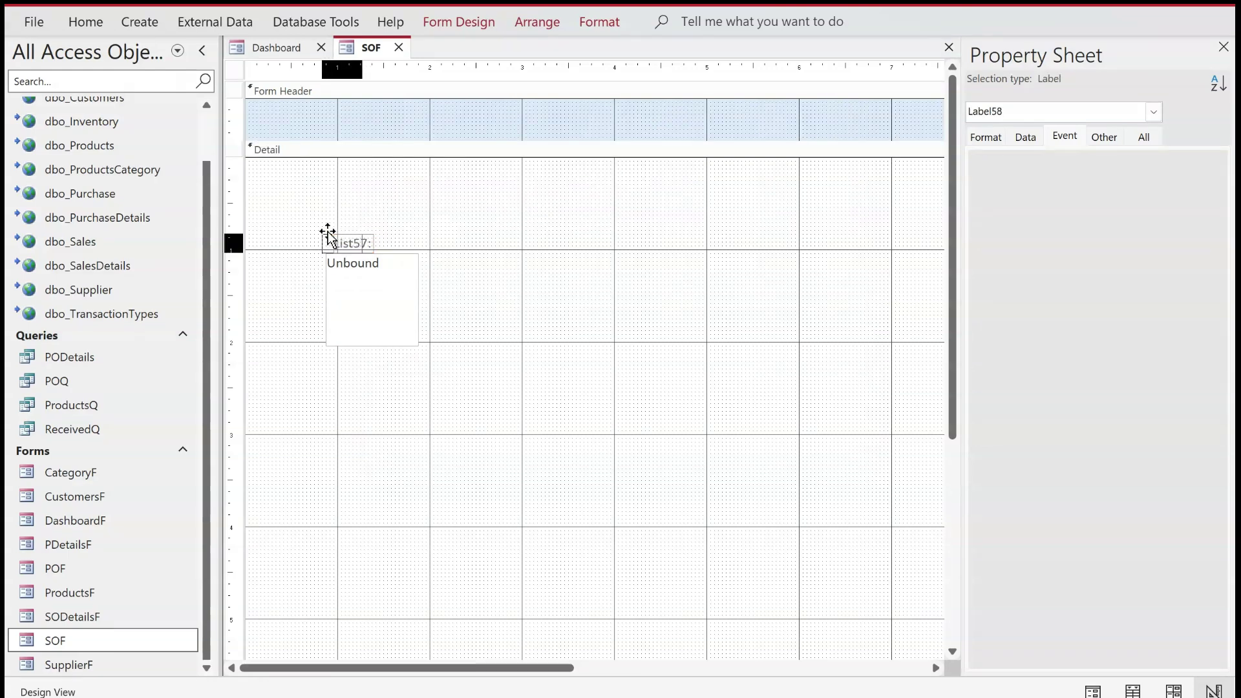
pyautogui.click(331, 242)
pyautogui.doubleClick(346, 242)
pyautogui.doubleClick(366, 242)
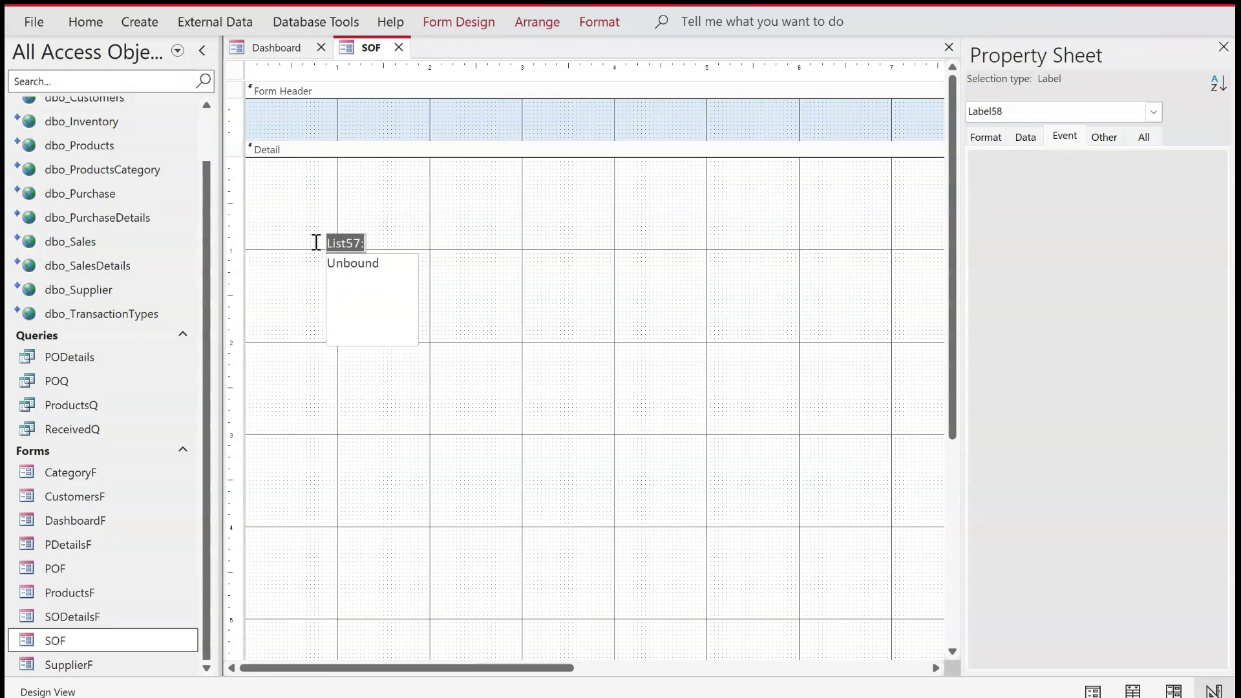
pyautogui.write('Product Categories')
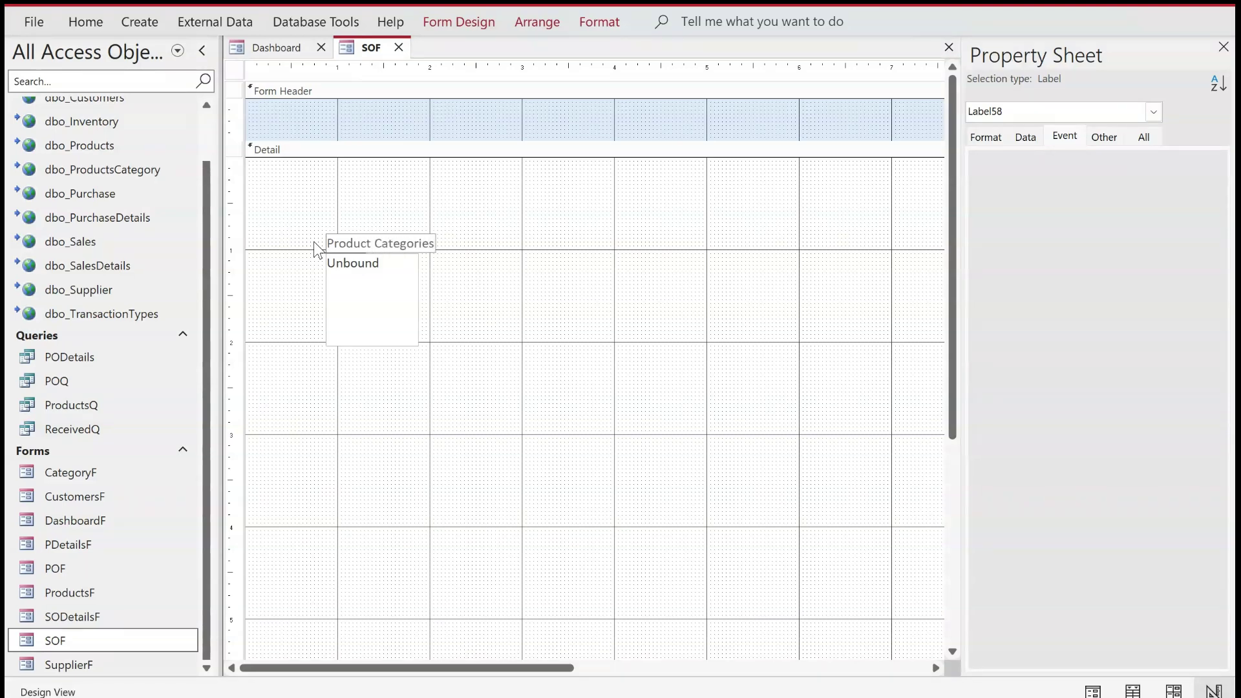
pyautogui.press('Return')
# Widen the list box to about 1.96" and set the font color of the box and its label to black.
pyautogui.click(402, 332)
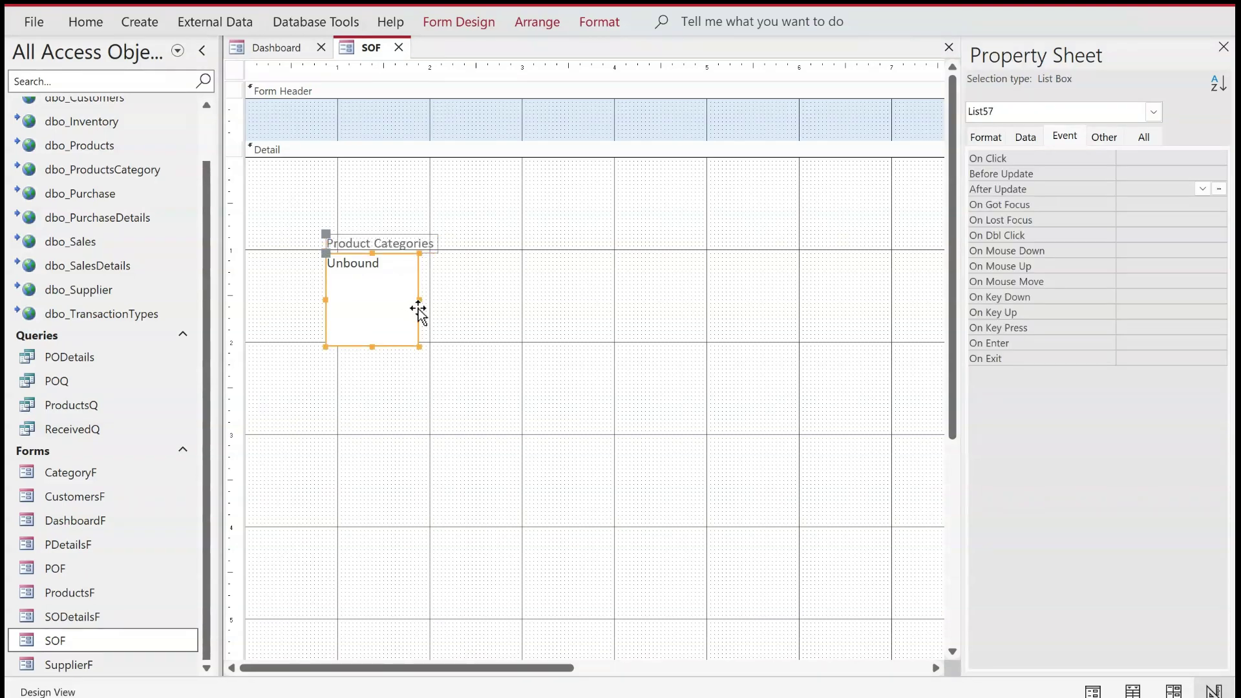
pyautogui.moveTo(418, 300); pyautogui.dragTo(508, 310)
pyautogui.moveTo(438, 386); pyautogui.dragTo(337, 237)
pyautogui.click(95, 26)
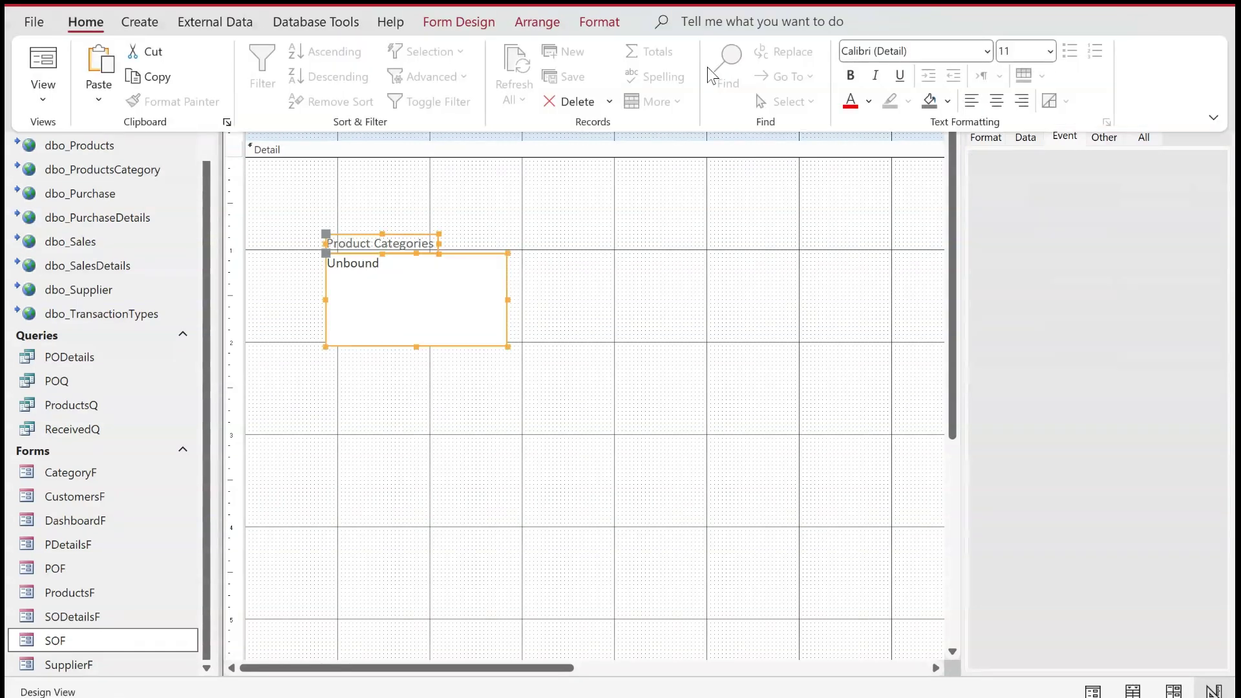
pyautogui.click(868, 101)
pyautogui.click(869, 138)
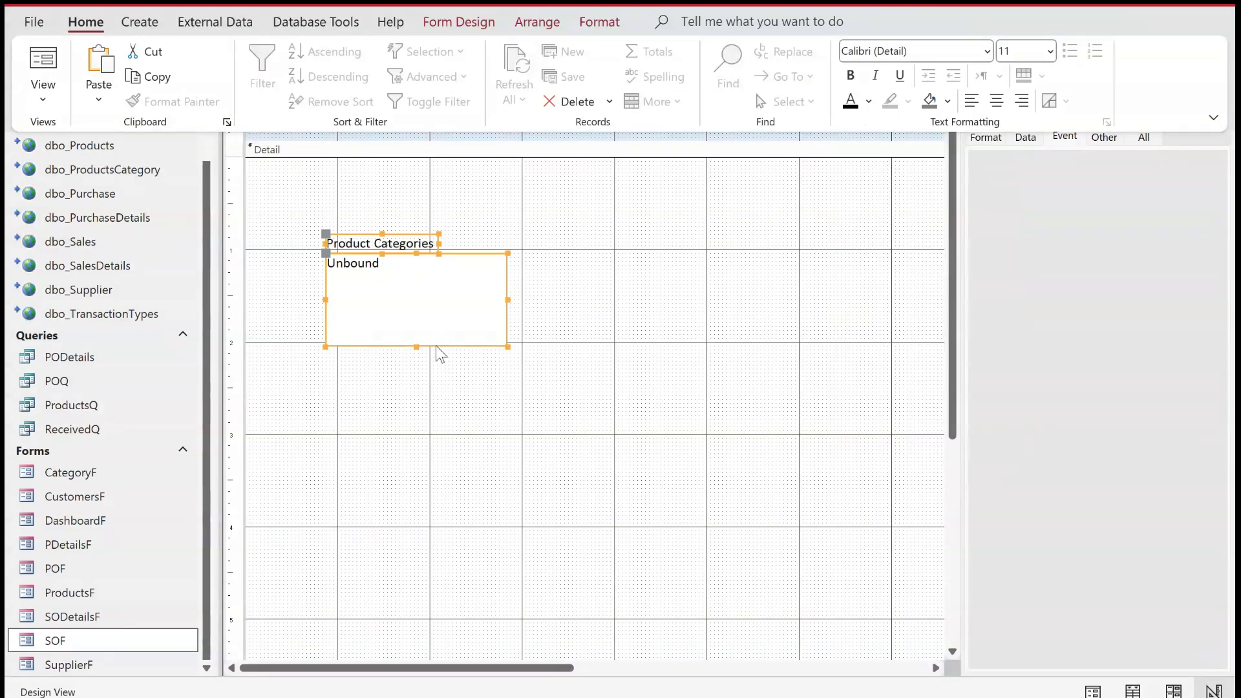
# Stretch the list box to about 5.04" high and move it with its label to the upper-left corner of the Detail section.
pyautogui.moveTo(437, 343); pyautogui.dragTo(335, 543)
pyautogui.click(340, 290)
pyautogui.click(343, 285)
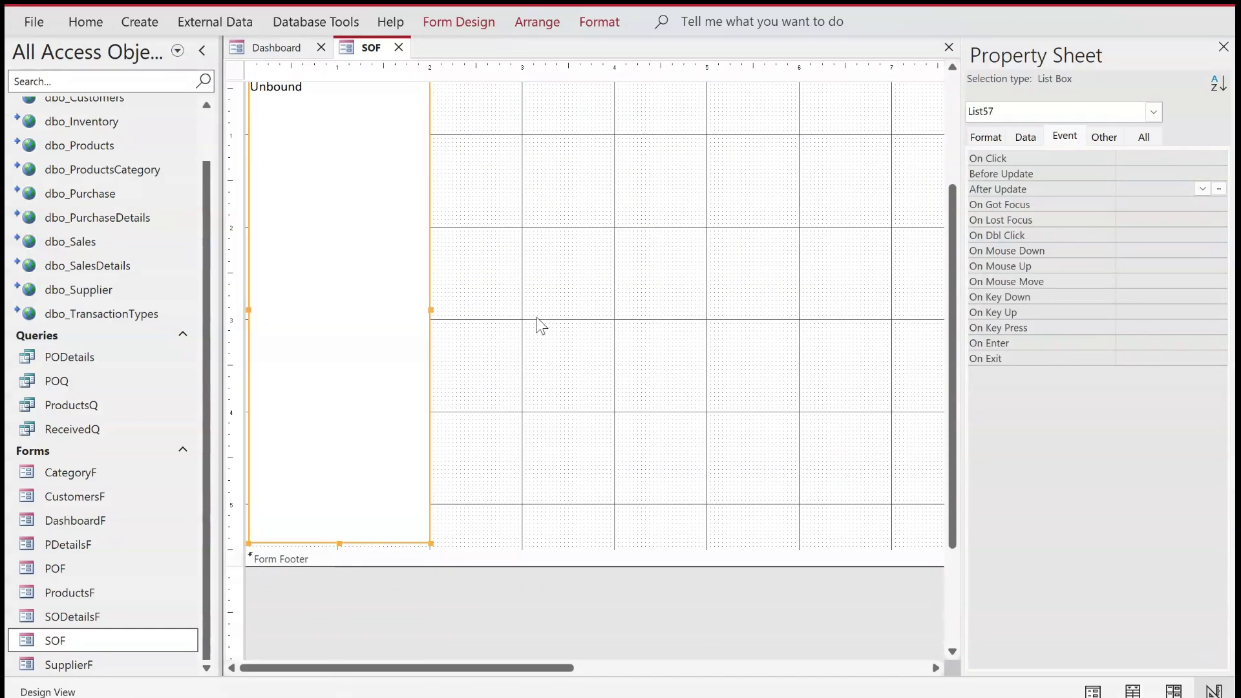
pyautogui.scroll(3, 605, 310)
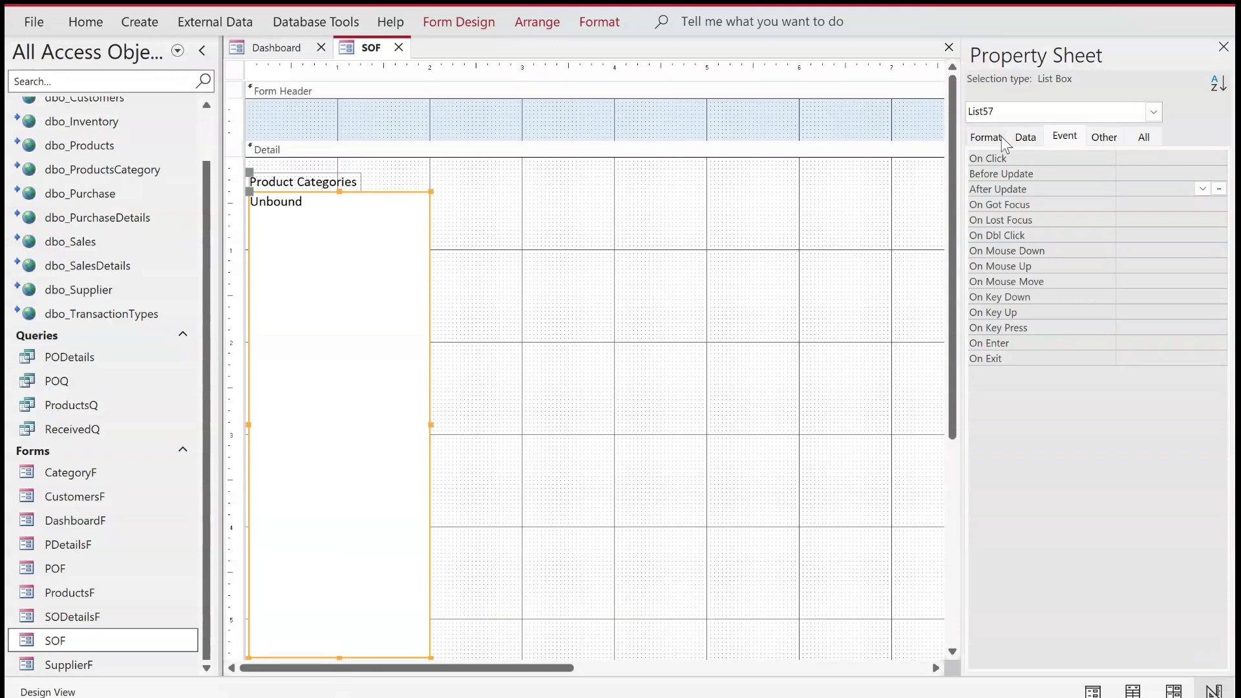
# Name the product categories list box ListCategories.
pyautogui.click(1103, 135)
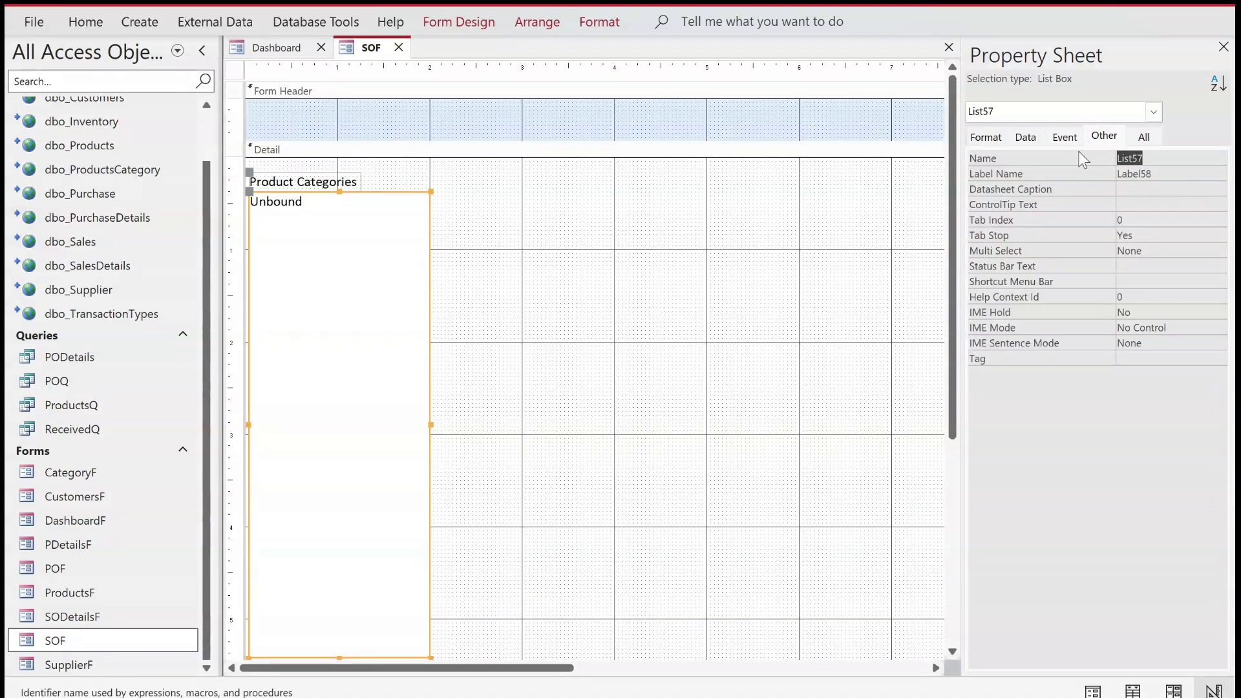
pyautogui.write('ListCategories')
pyautogui.press('Return')
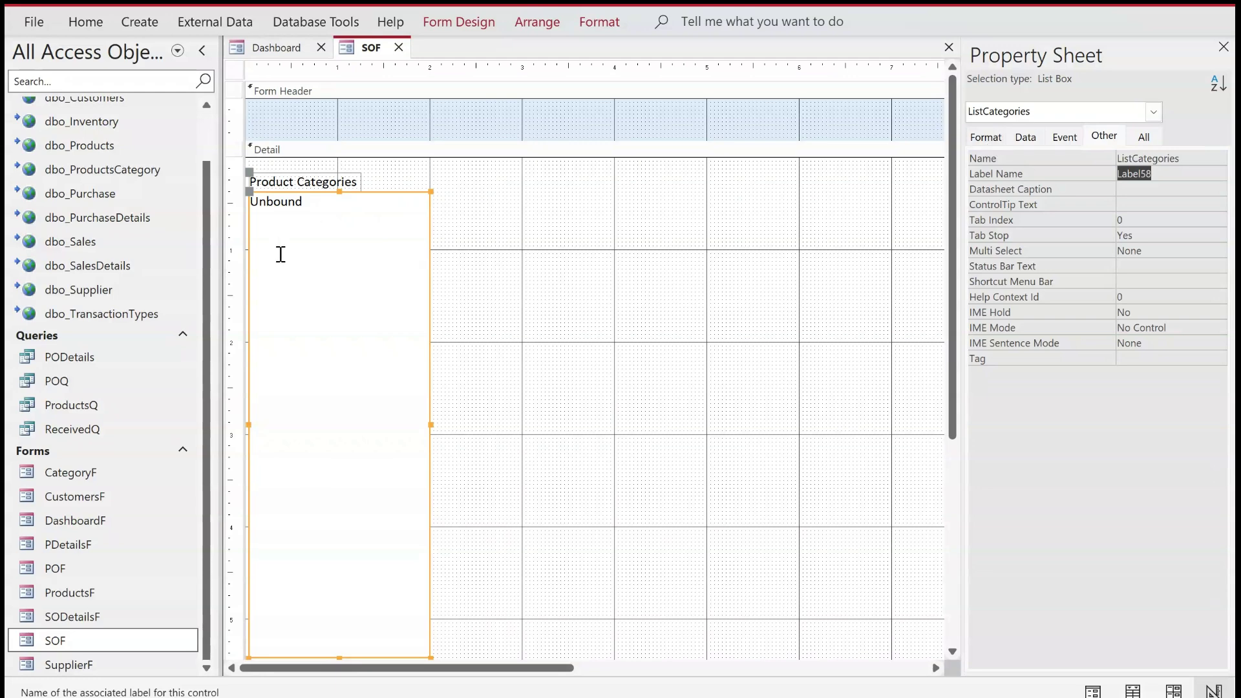
# Open the dbo_ProductsCategory table to examine its fields and records, and close it again.
pyautogui.click(1026, 137)
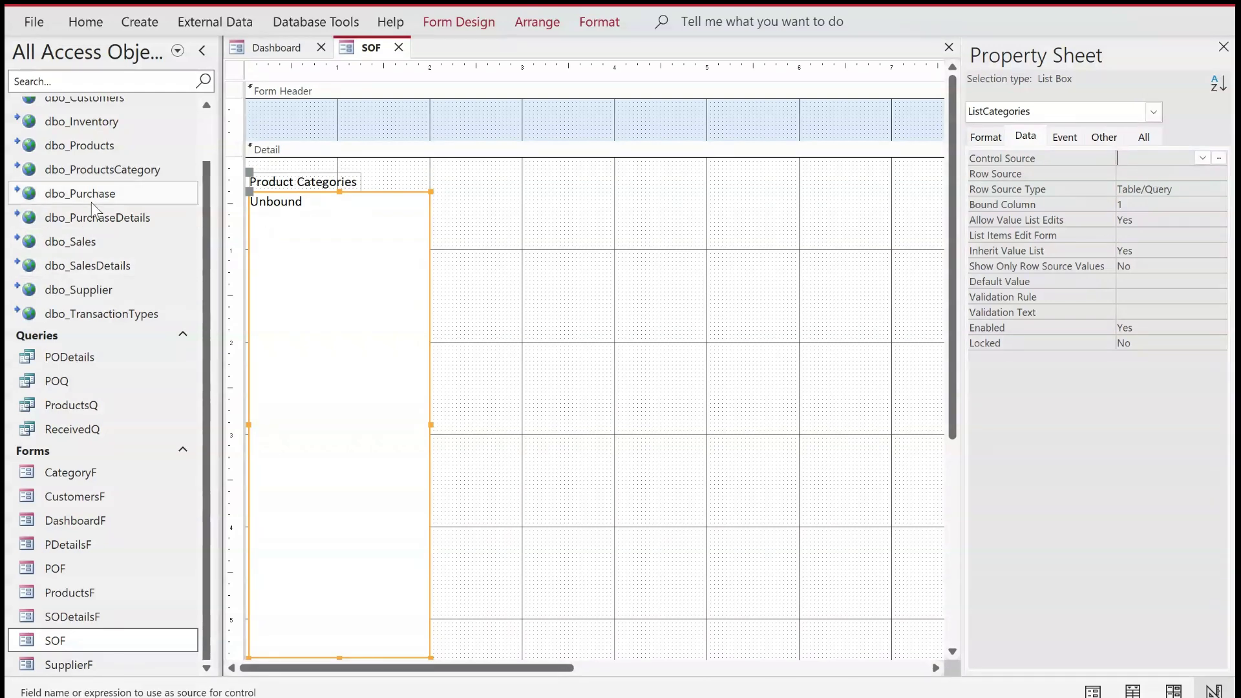
pyautogui.doubleClick(103, 170)
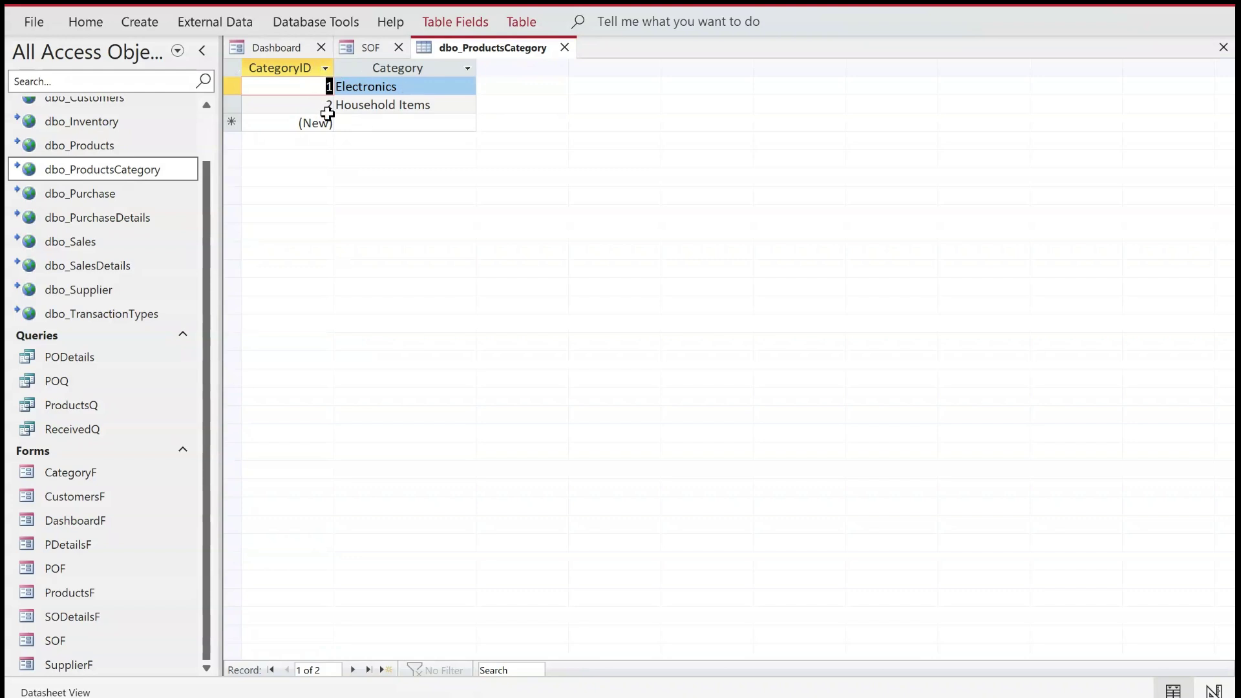
pyautogui.click(565, 48)
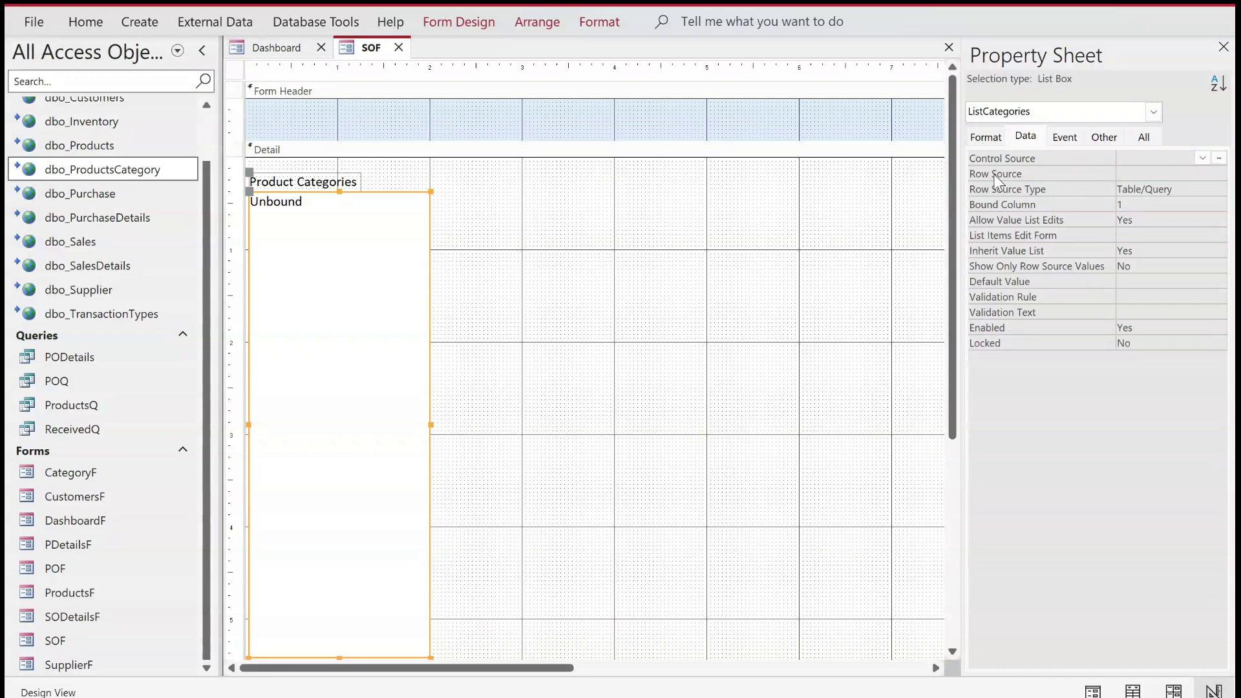
# Build the ListCategories row source as a query returning CategoryID and Category from dbo_ProductsCategory, and save it.
pyautogui.click(1156, 173)
pyautogui.click(1219, 174)
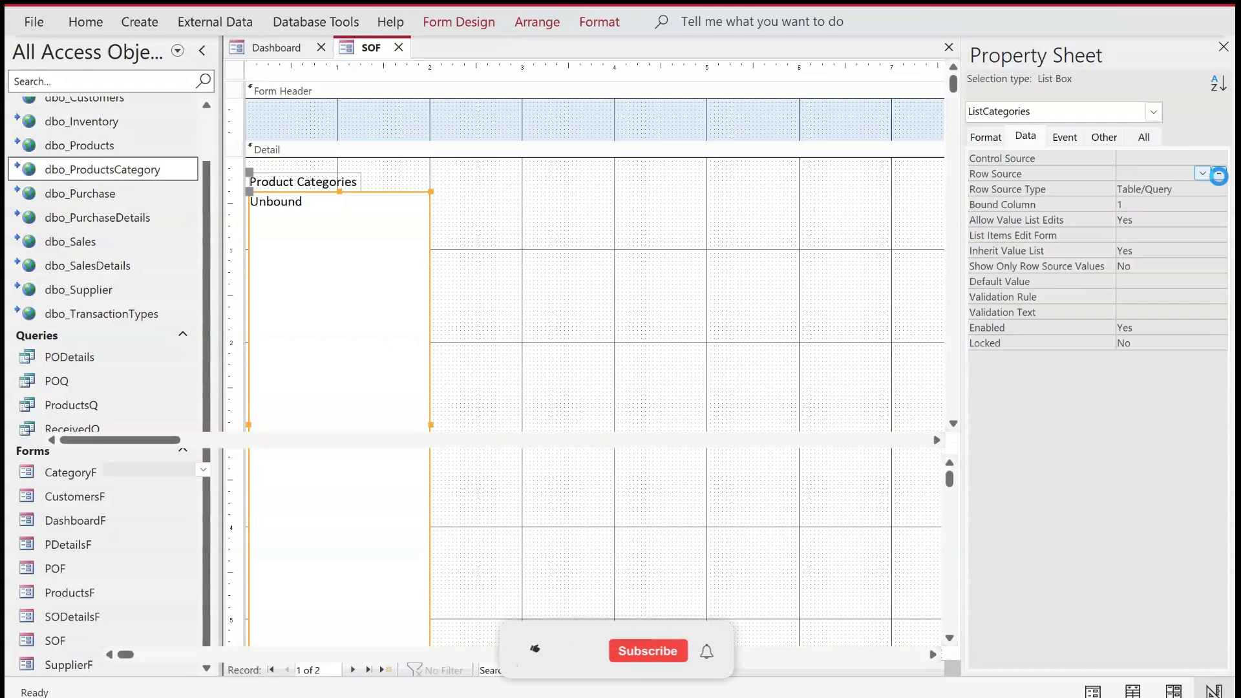
pyautogui.moveTo(1075, 351); pyautogui.dragTo(331, 272)
pyautogui.doubleClick(336, 292)
pyautogui.doubleClick(336, 308)
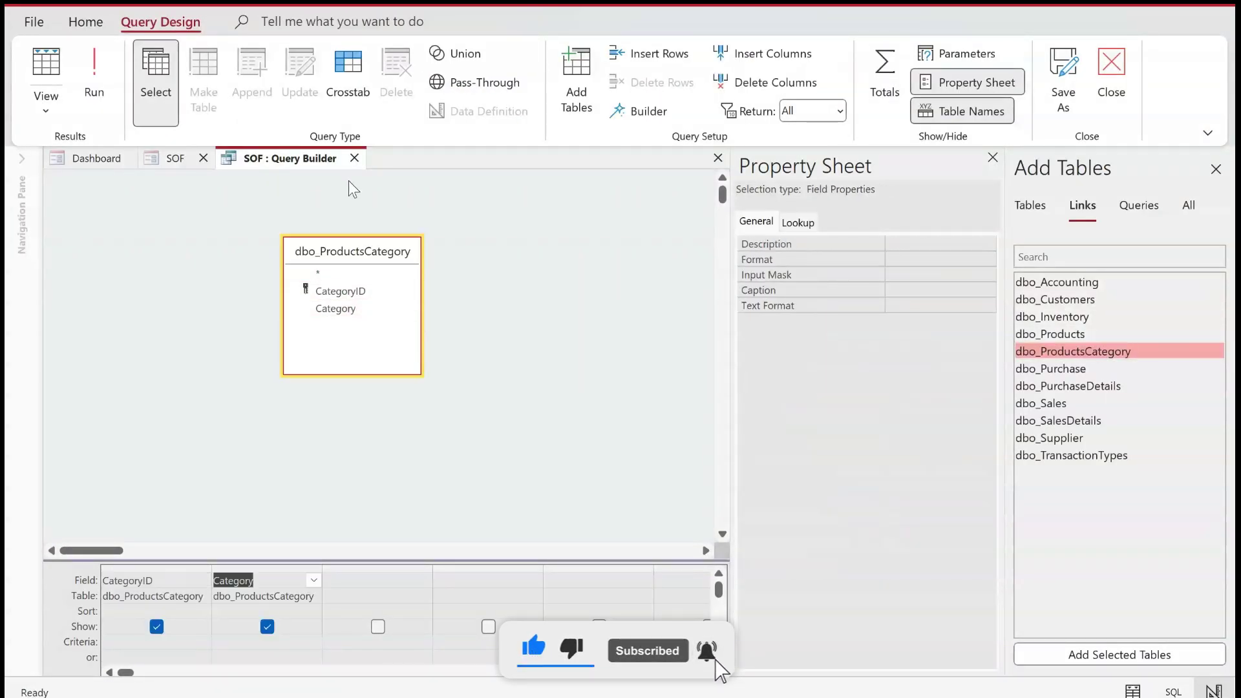
pyautogui.click(354, 158)
pyautogui.click(581, 420)
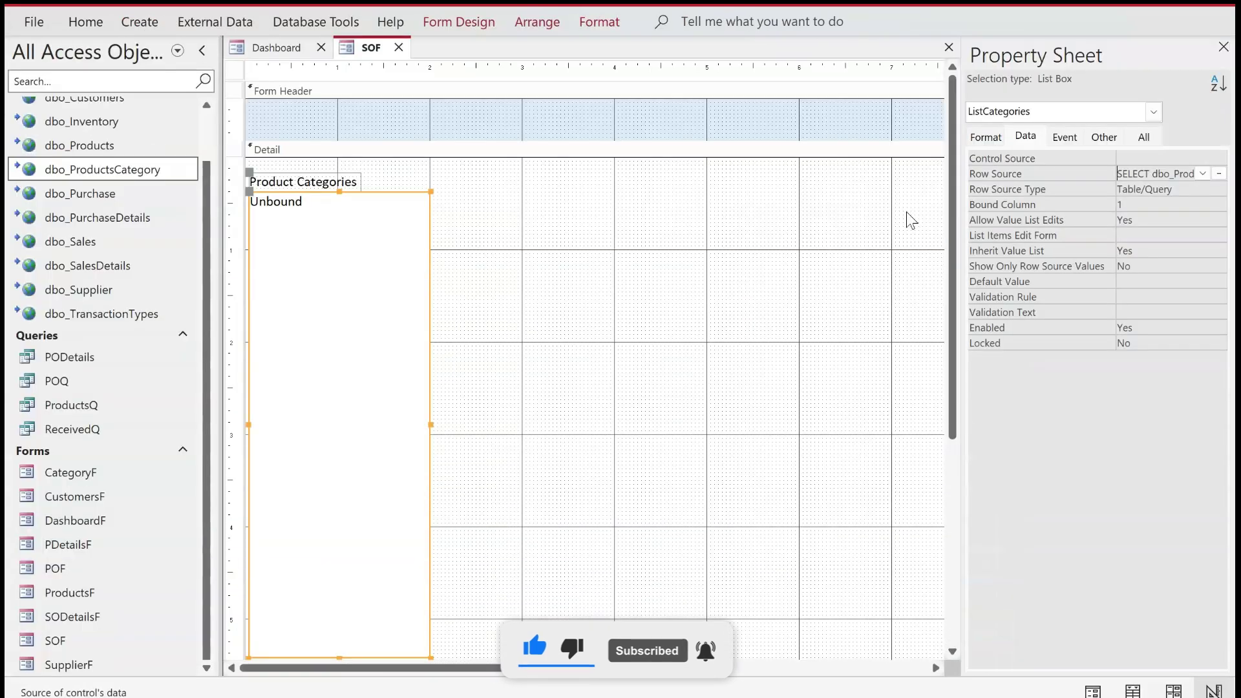
# Set the ListCategories column count to 2 and its column widths to 0";1".
pyautogui.click(987, 137)
pyautogui.click(1064, 173)
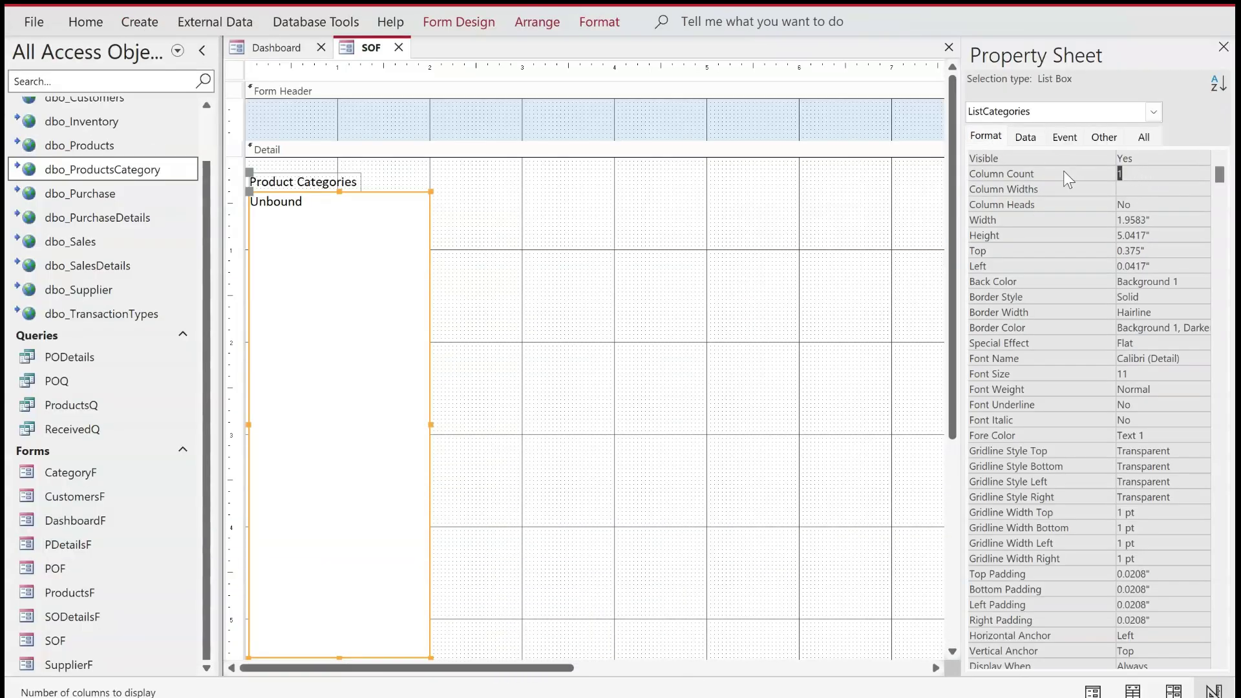
pyautogui.write('2')
pyautogui.press('Return')
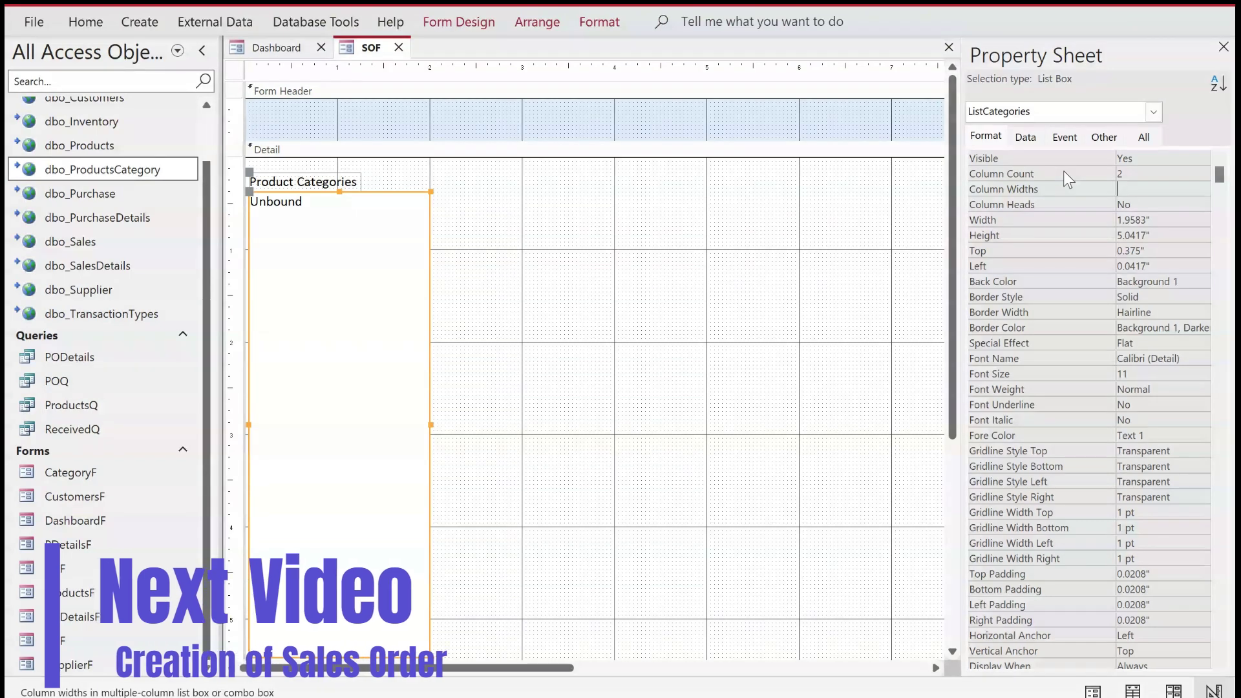
pyautogui.write('0";1')
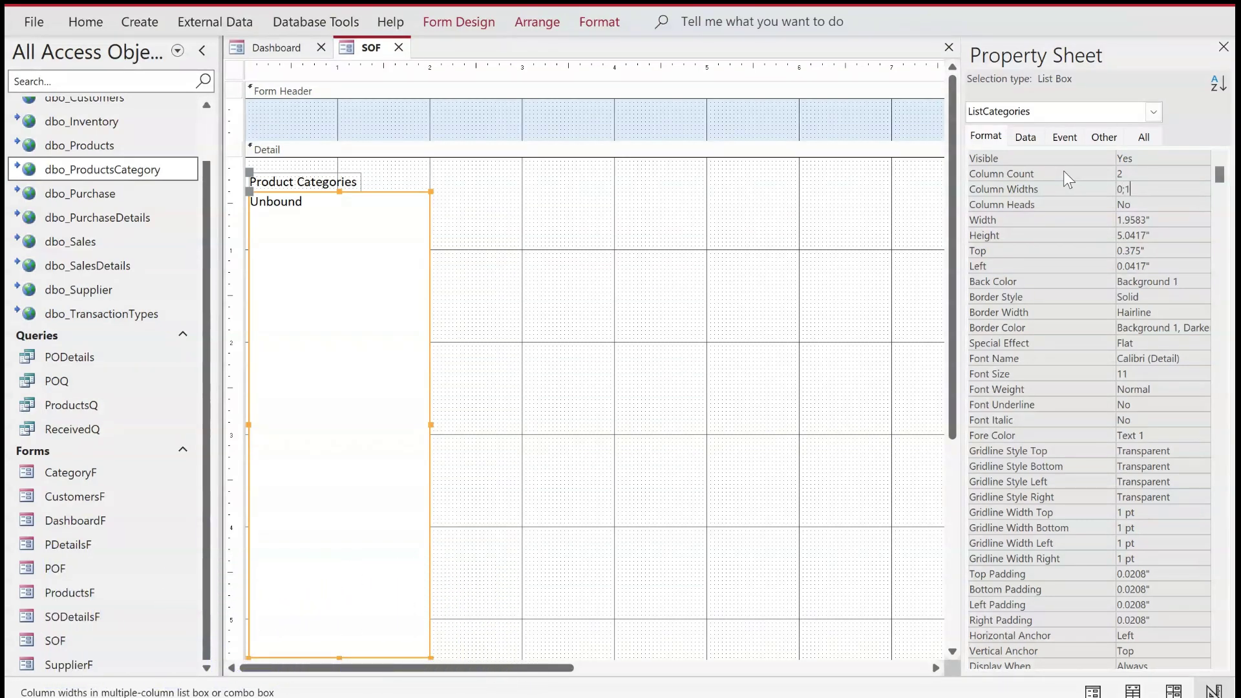
pyautogui.press('Return')
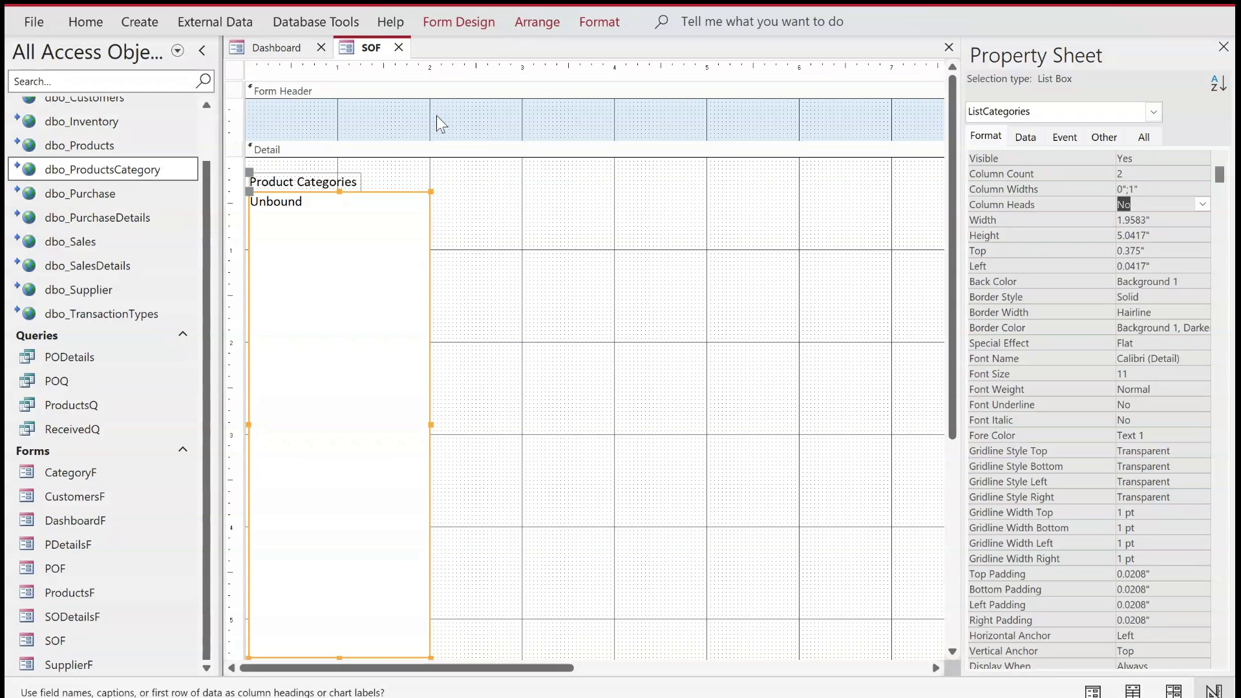
# Switch the SOF form to Form View and test selecting Electronics and Household Items in the Product Categories list.
pyautogui.rightClick(362, 45)
pyautogui.rightClick(372, 47)
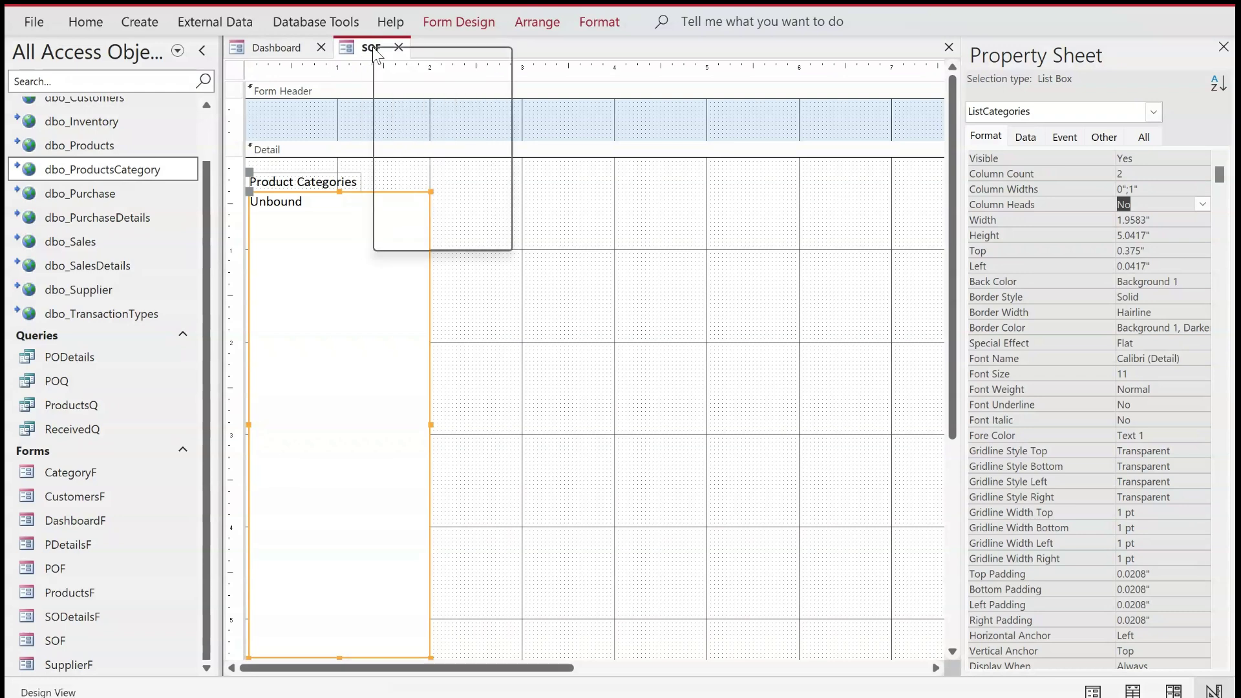
pyautogui.click(422, 162)
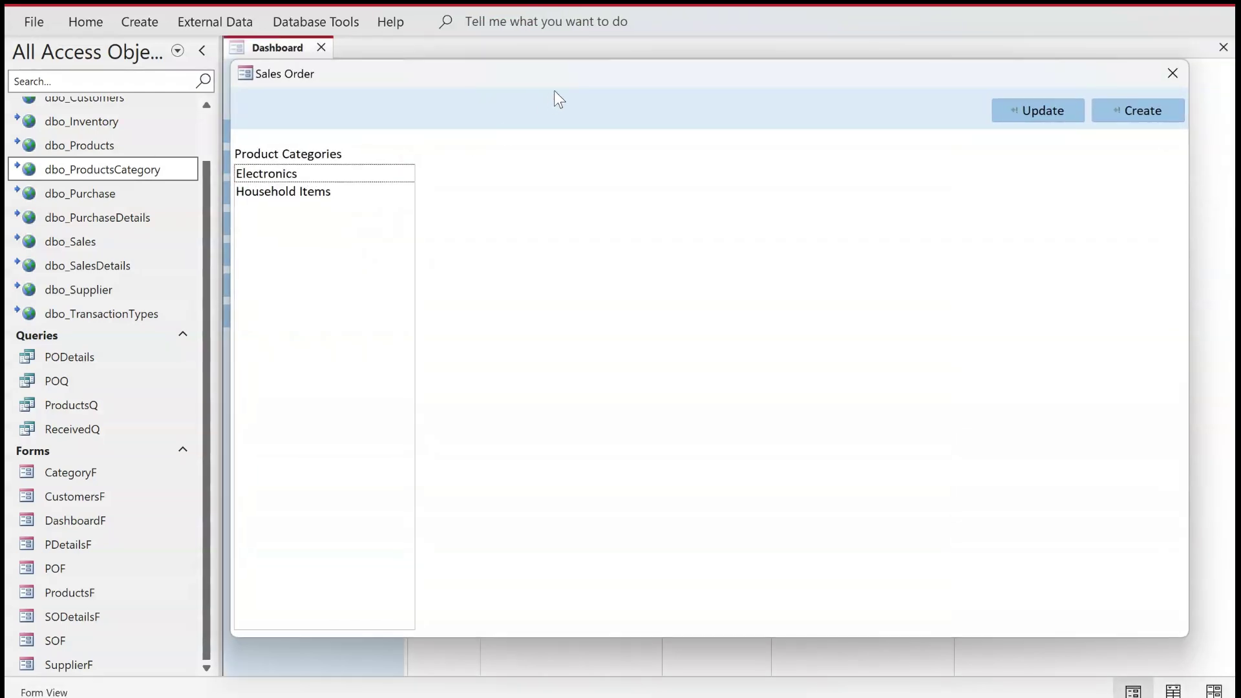
pyautogui.click(300, 208)
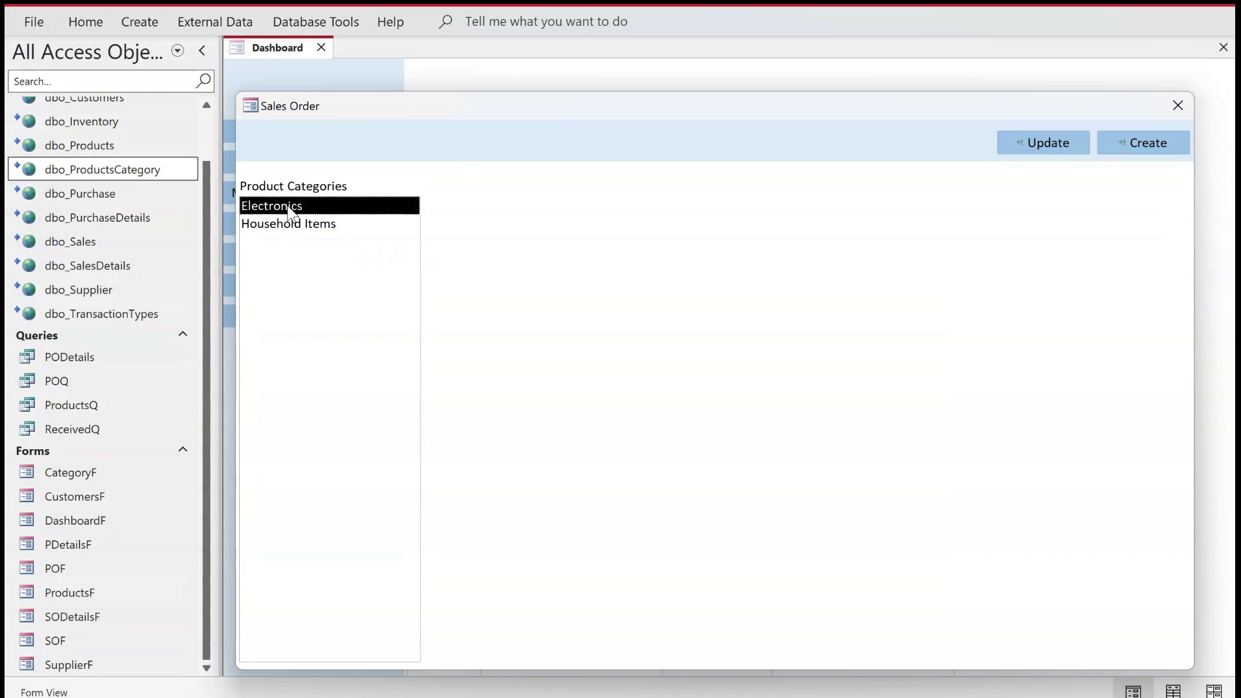
pyautogui.click(294, 226)
pyautogui.click(298, 211)
pyautogui.click(294, 223)
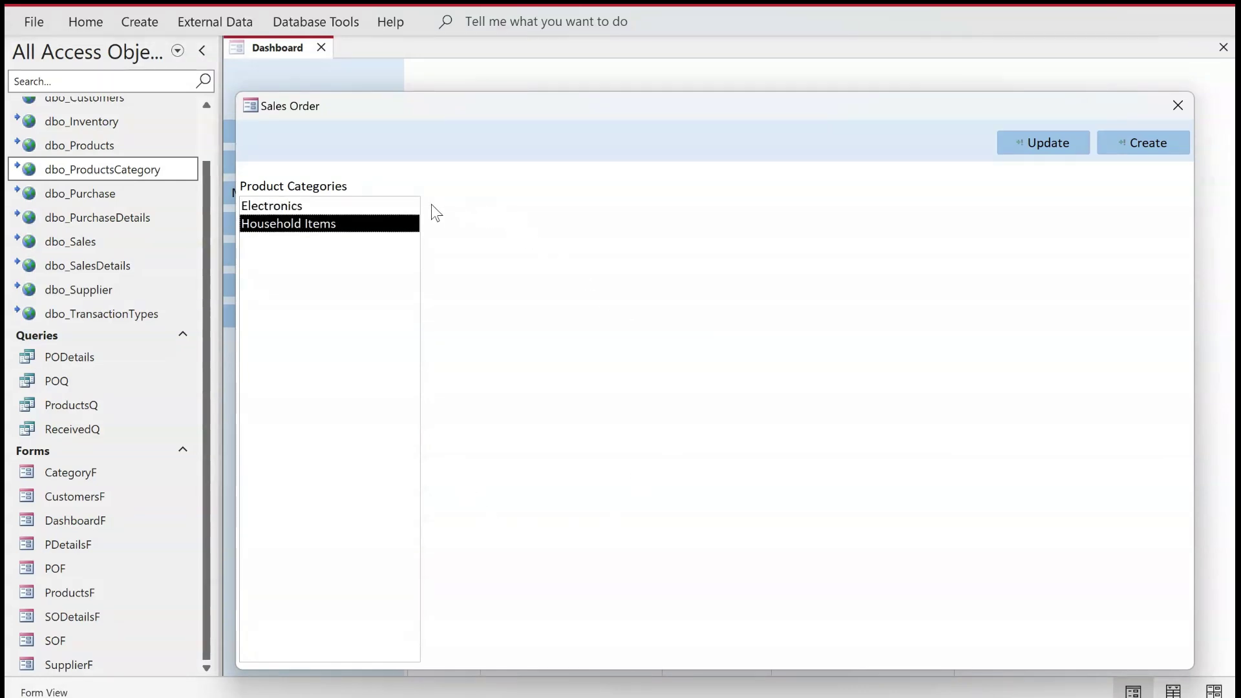
pyautogui.click(292, 209)
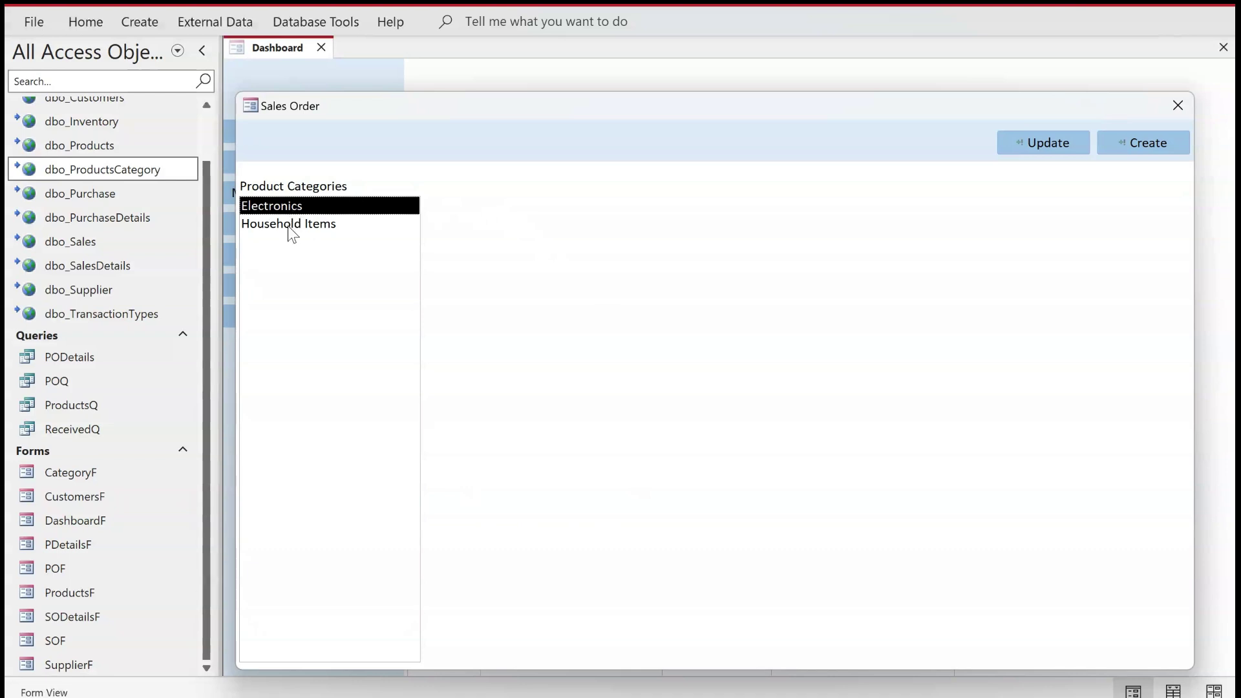
pyautogui.click(289, 226)
pyautogui.click(290, 214)
pyautogui.click(294, 228)
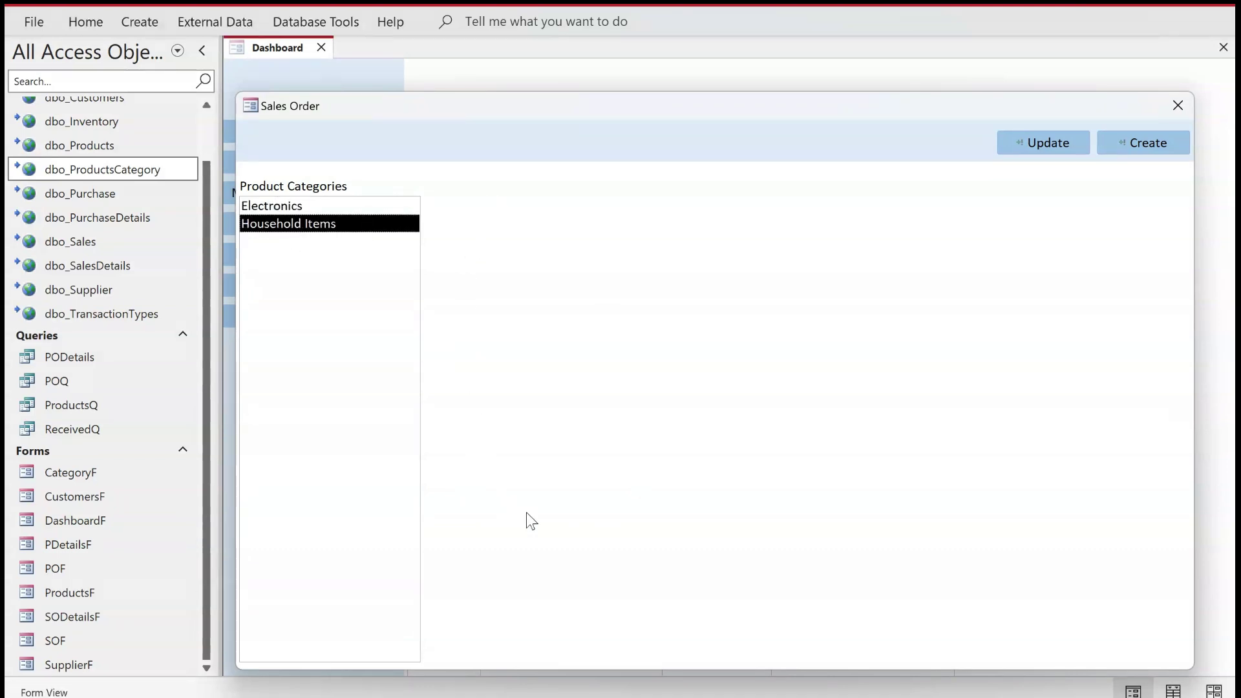
# Return the form to Design View and duplicate the Product Categories list box with its label, placing the copy just right of the original.
pyautogui.rightClick(766, 222)
pyautogui.click(781, 270)
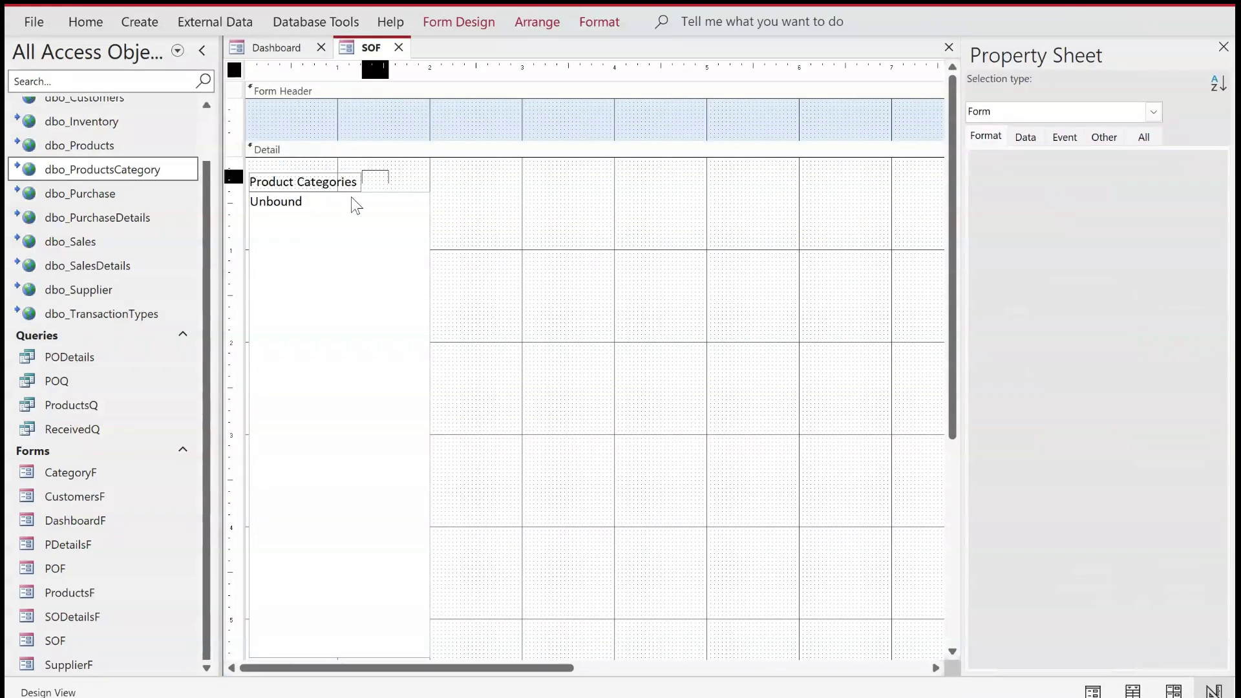
pyautogui.moveTo(353, 198); pyautogui.dragTo(297, 255)
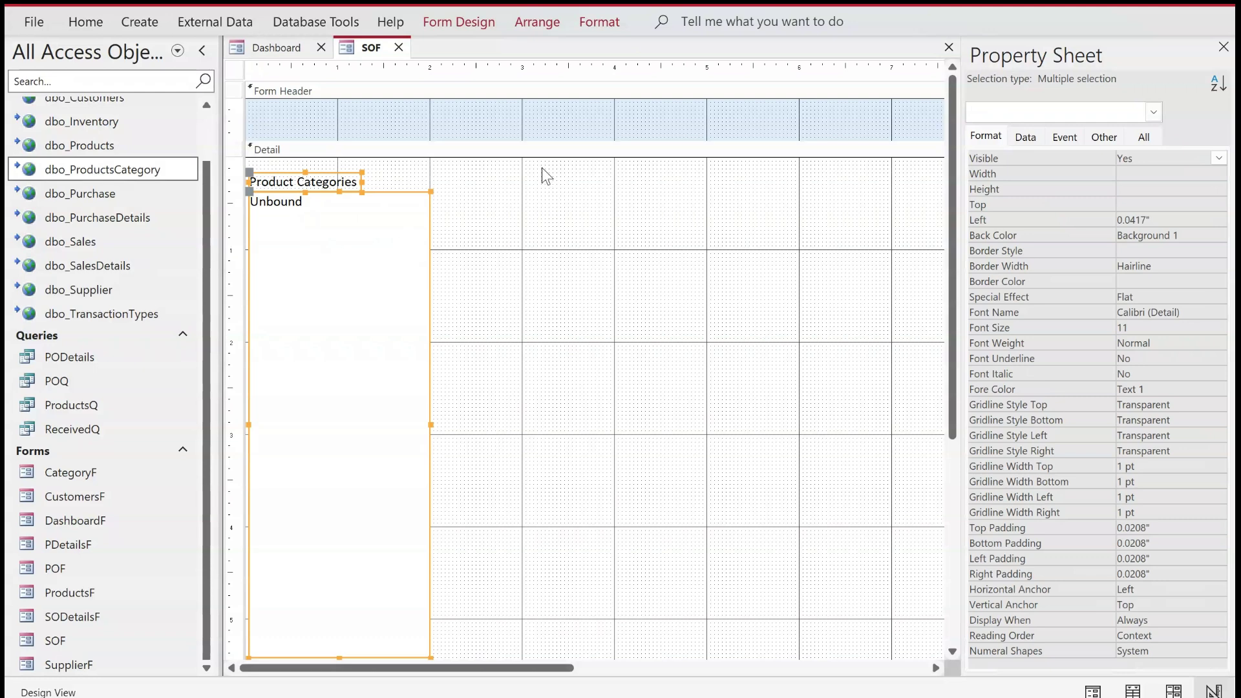
pyautogui.click(498, 185)
pyautogui.hotkey('ctrl', 'z')
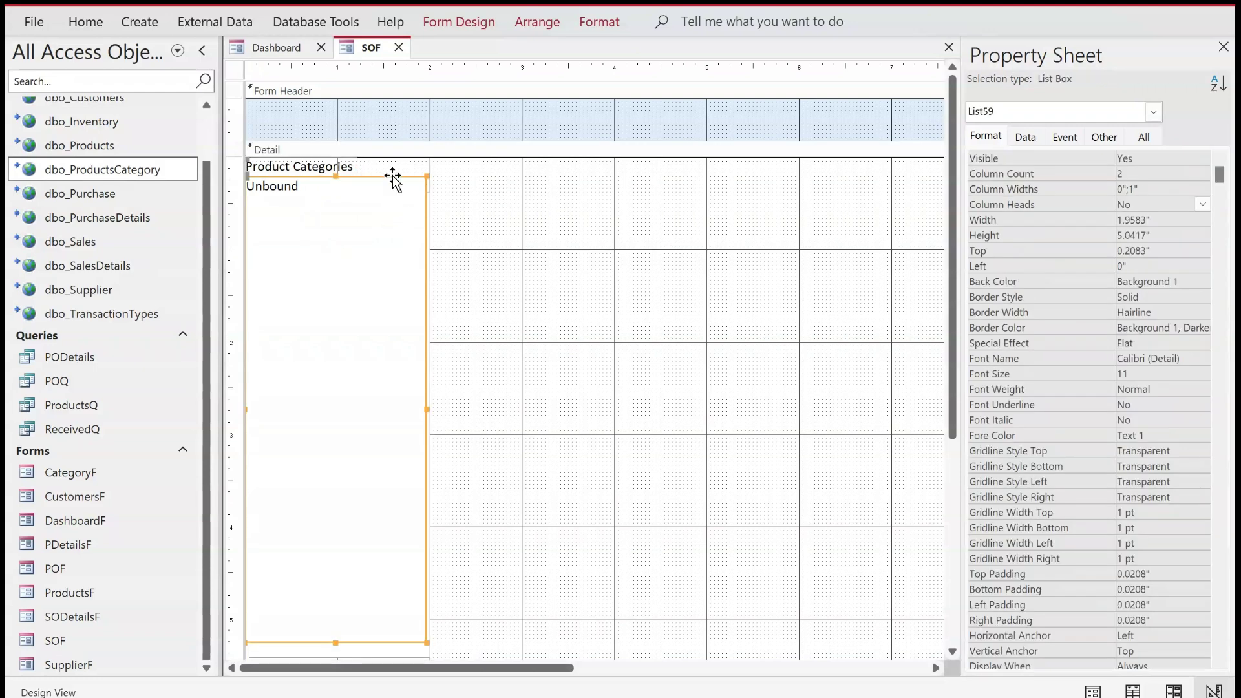
pyautogui.moveTo(393, 178); pyautogui.dragTo(590, 191)
pyautogui.click(684, 205)
pyautogui.click(572, 217)
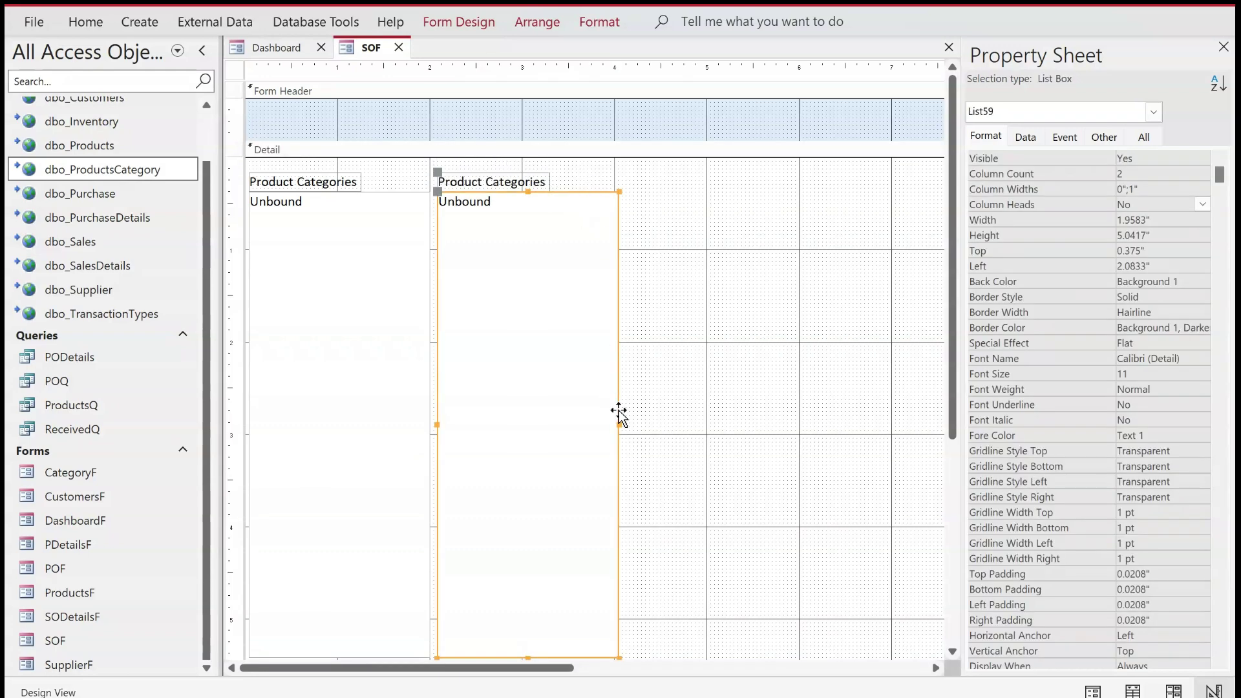
# Widen the copied list box to about 3.63" and change its label's caption to Products.
pyautogui.moveTo(620, 424); pyautogui.dragTo(773, 418)
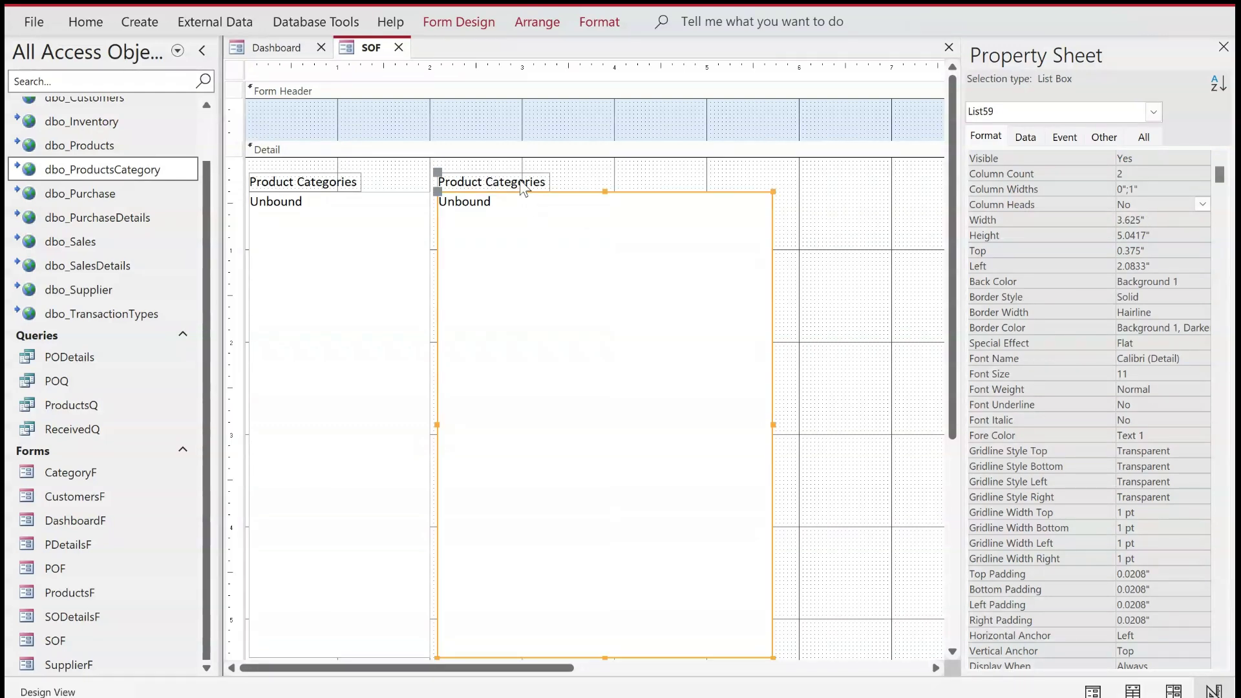
pyautogui.click(522, 186)
pyautogui.doubleClick(494, 181)
pyautogui.press('BackSpace')
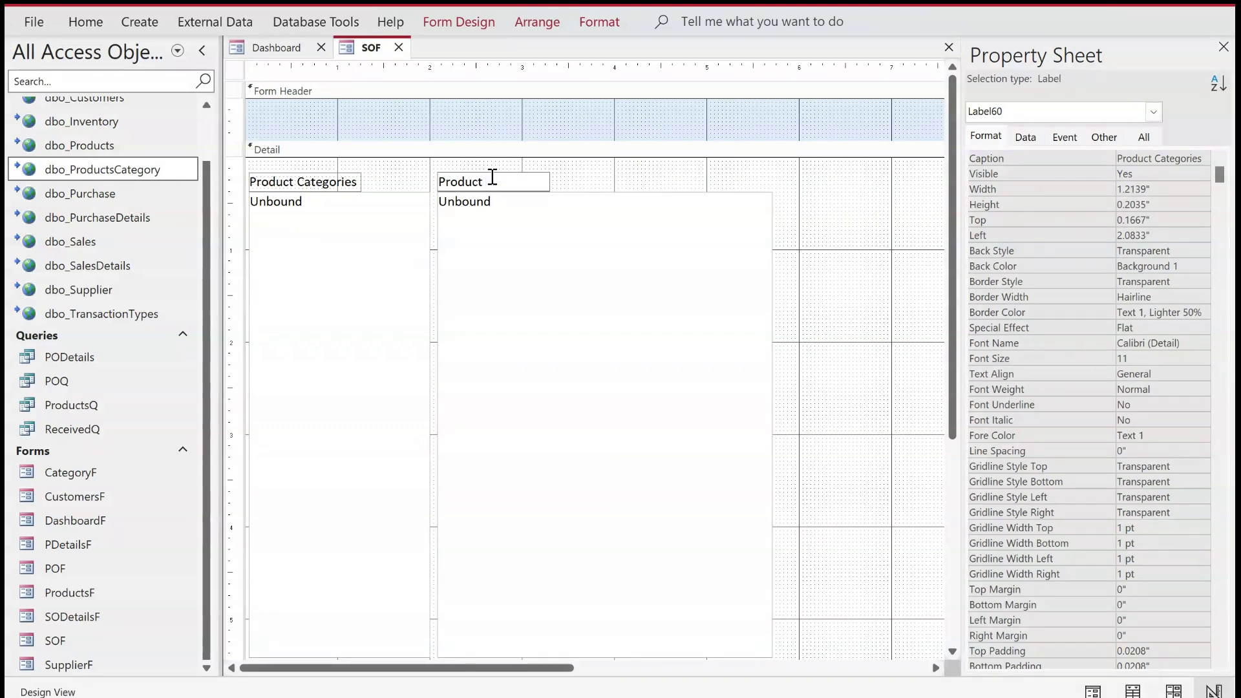
pyautogui.write('s')
pyautogui.press('Return')
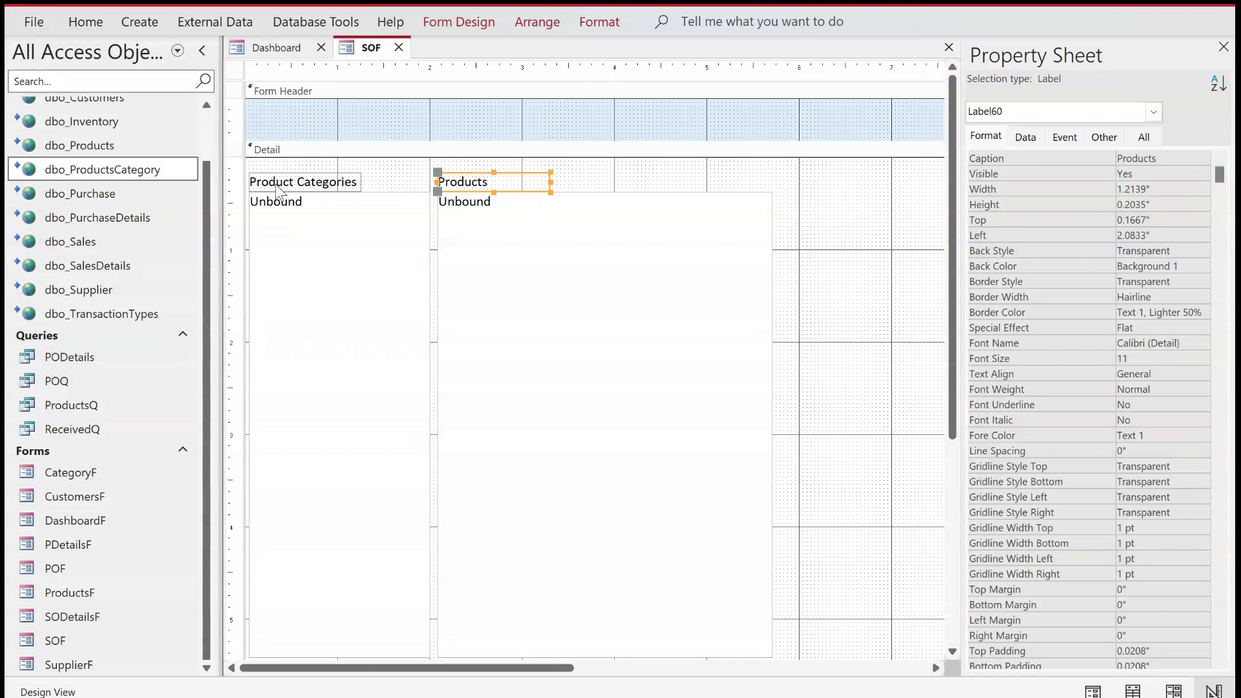
# Rename the list box under the Products label as ListProducts.
pyautogui.click(568, 297)
pyautogui.click(1104, 137)
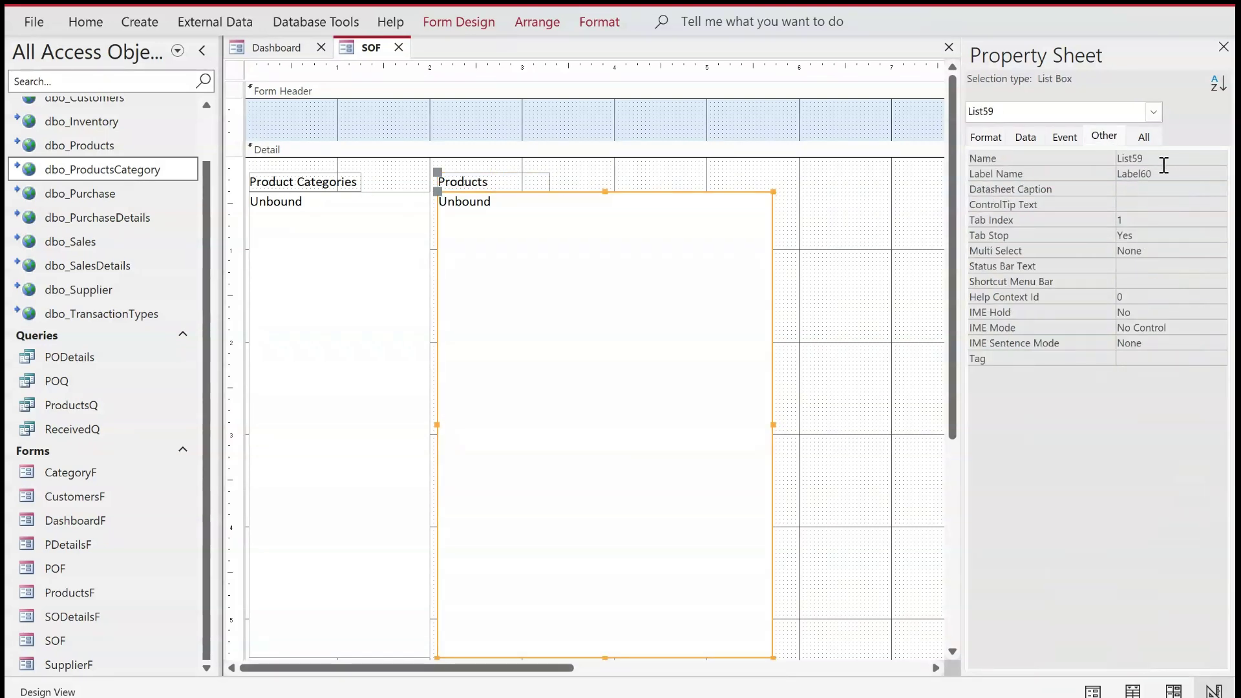
pyautogui.click(1166, 158)
pyautogui.press('BackSpace')
pyautogui.press('BackSpace')
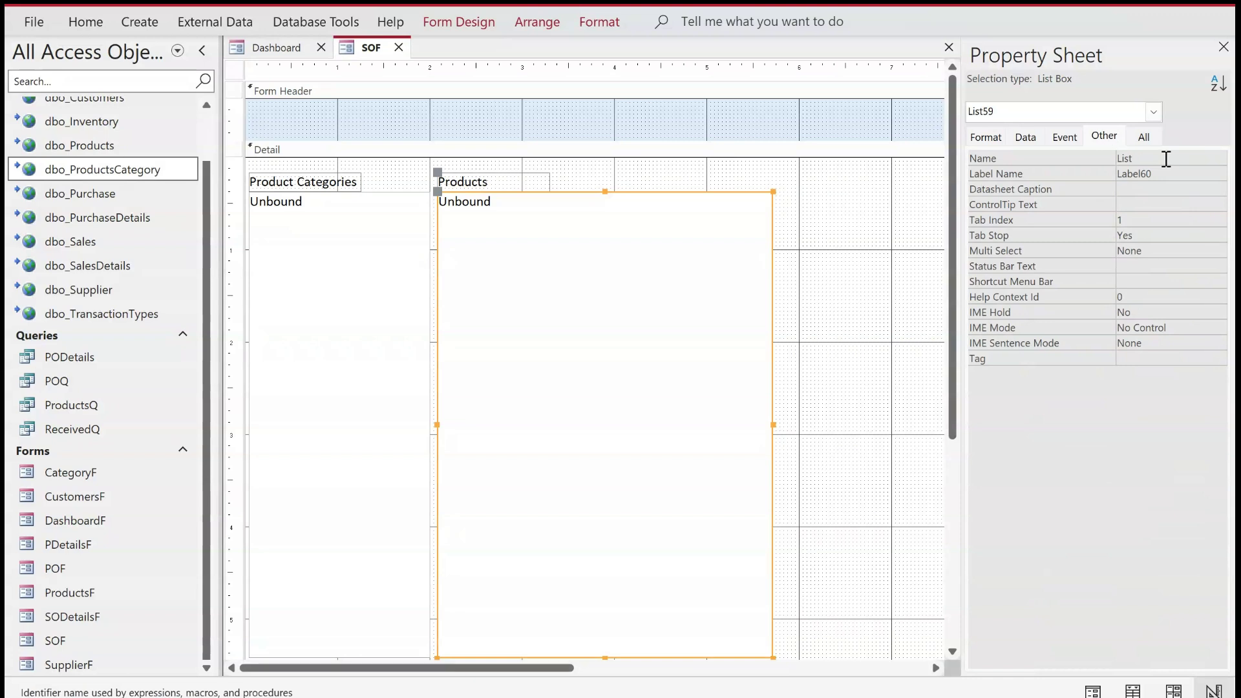
pyautogui.write('Products')
pyautogui.press('Return')
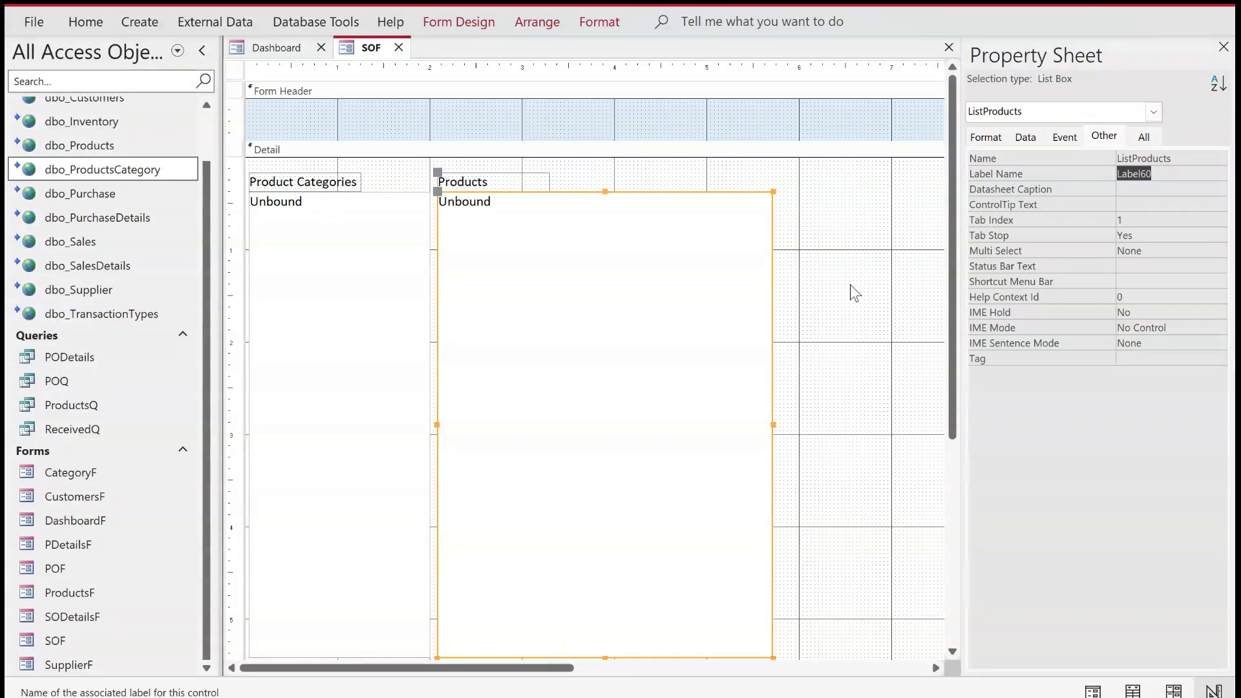
# Open the ListProducts row source query, replace the dbo_ProductsCategory table with dbo_Products, and enlarge its field list to show all fields.
pyautogui.click(1025, 137)
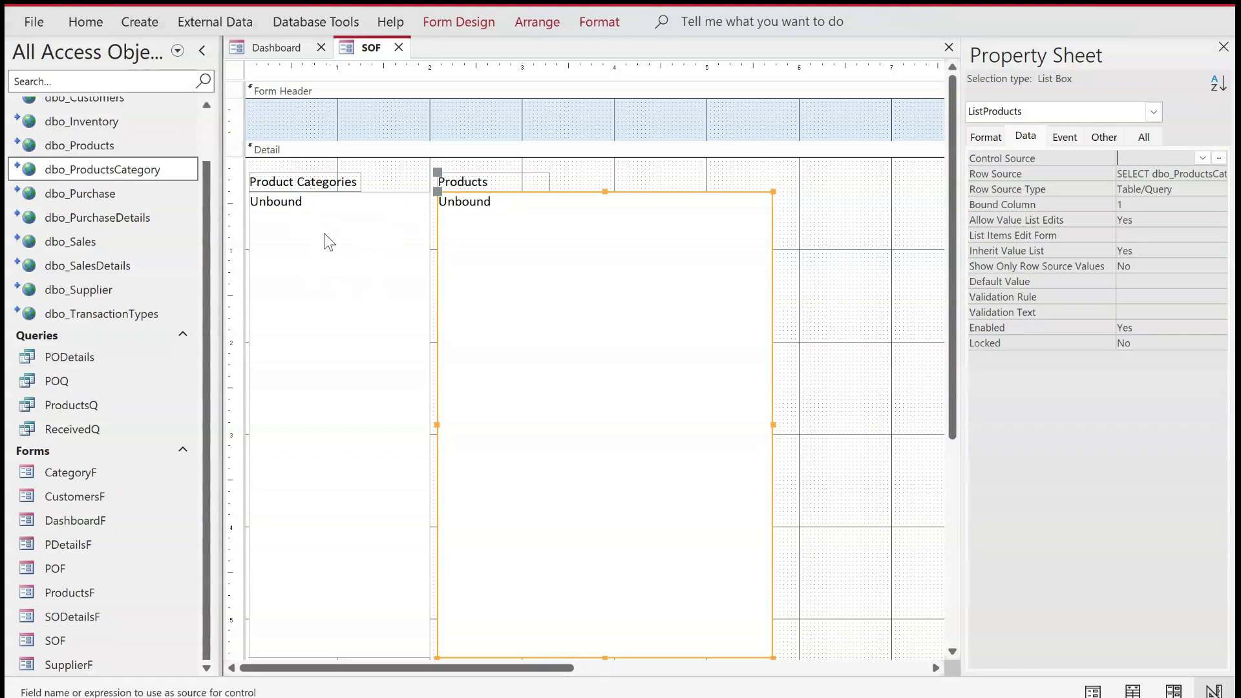
pyautogui.click(1141, 174)
pyautogui.click(1220, 174)
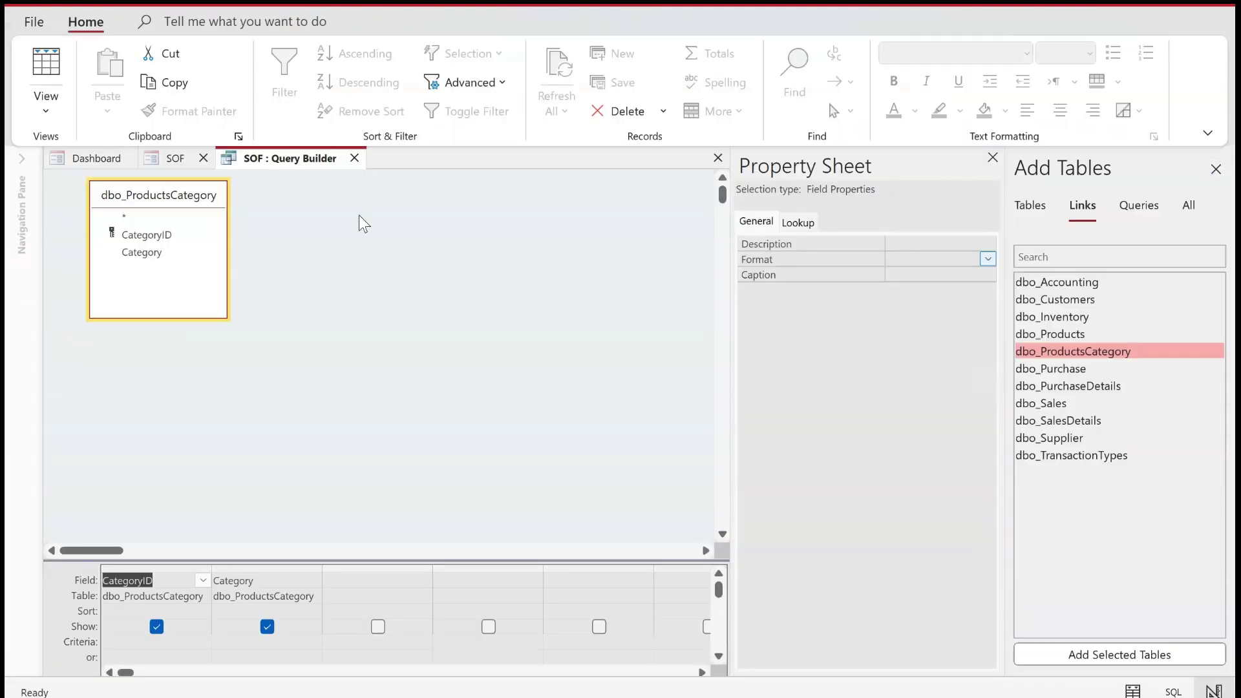
pyautogui.click(993, 158)
pyautogui.click(130, 219)
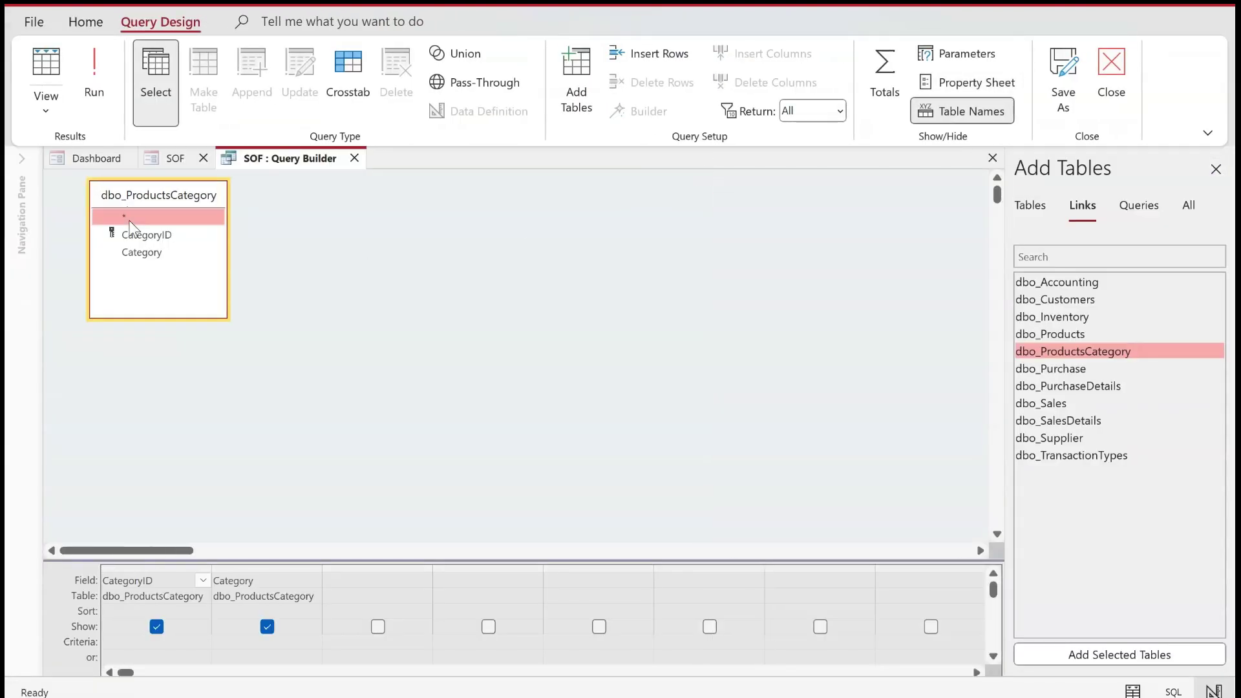
pyautogui.press('Delete')
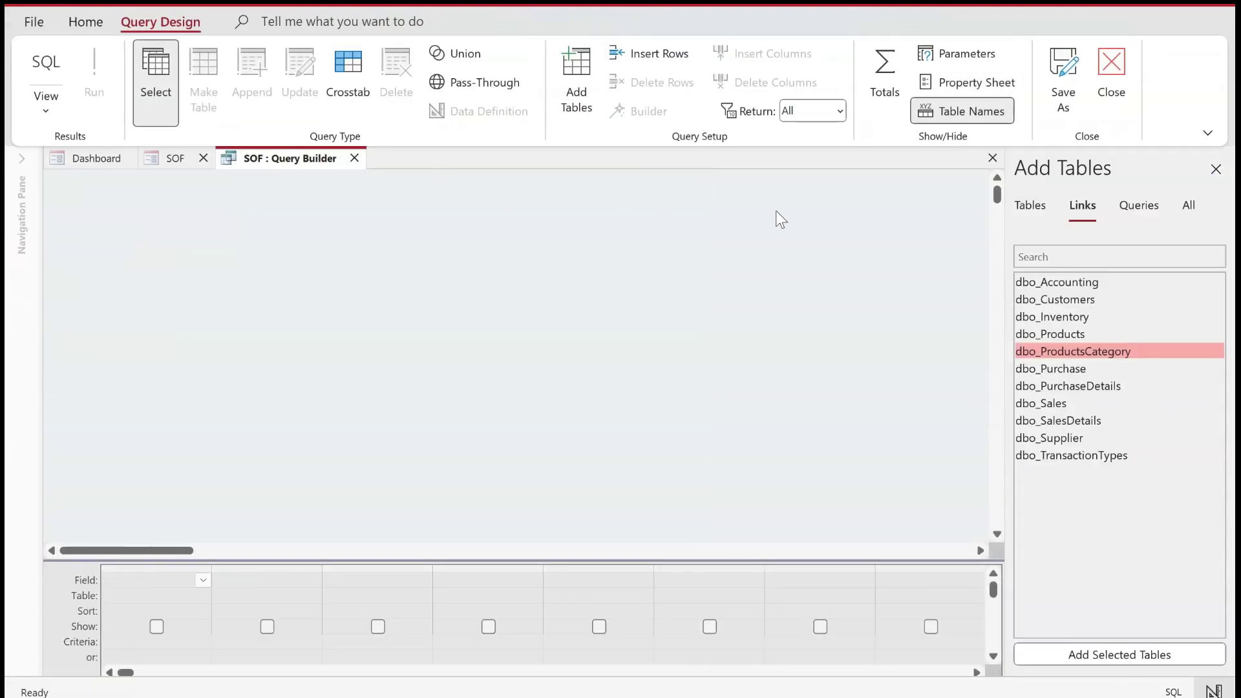
pyautogui.doubleClick(1049, 335)
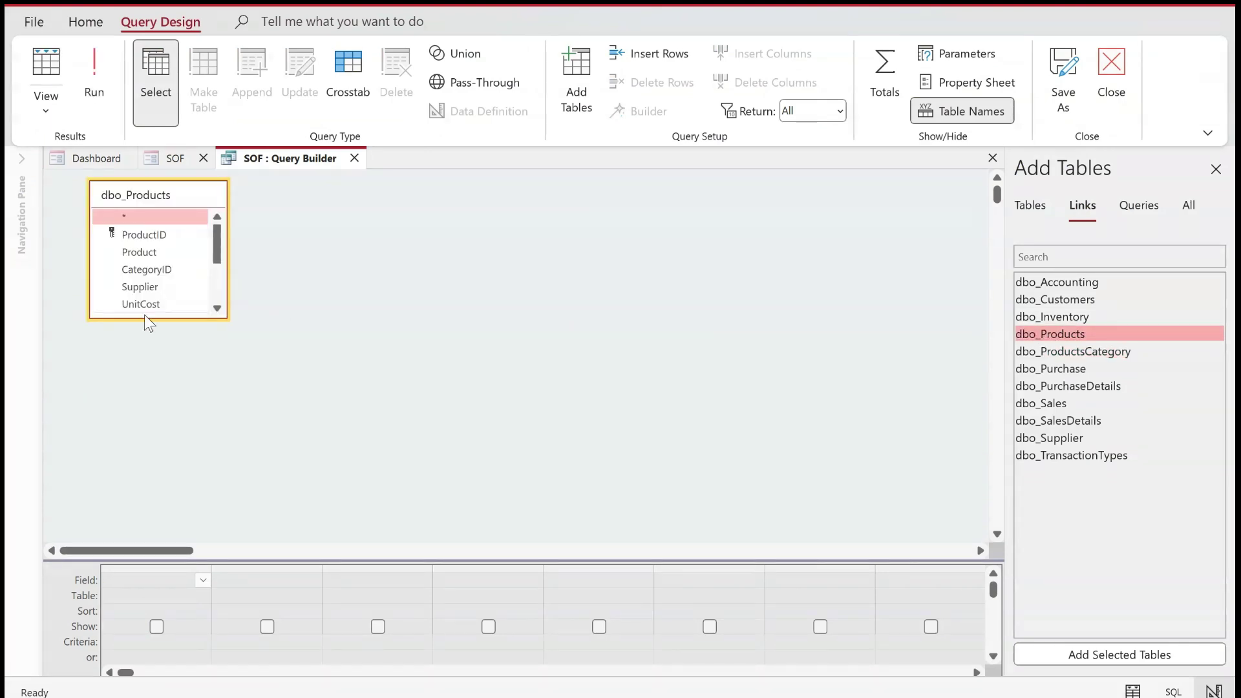
pyautogui.moveTo(143, 317); pyautogui.dragTo(132, 439)
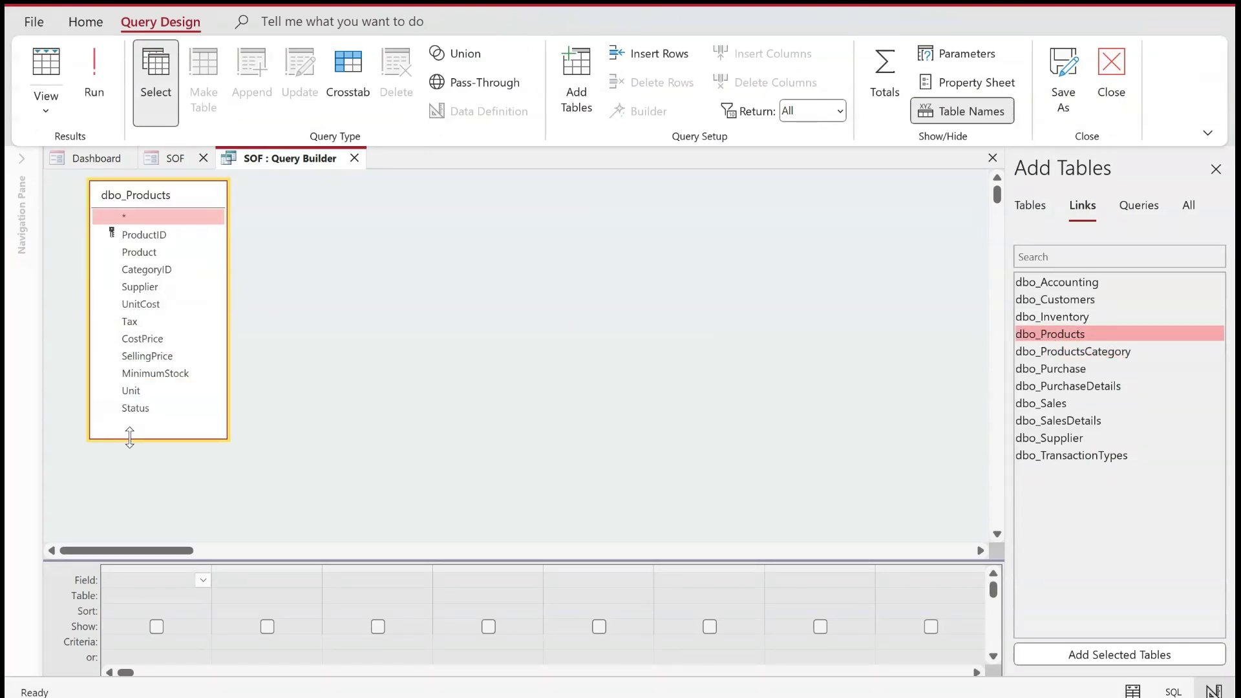
# Add the ProductID, Product, SellingPrice and Status fields of dbo_Products to the query.
pyautogui.doubleClick(161, 237)
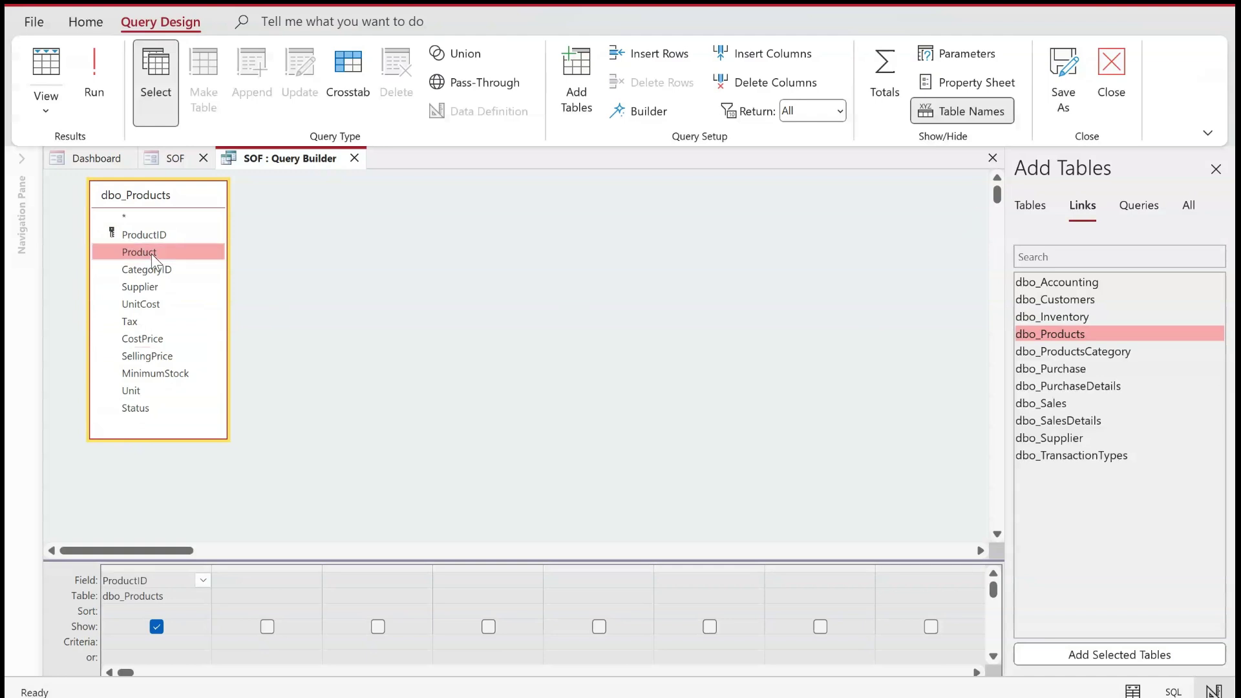
pyautogui.doubleClick(151, 253)
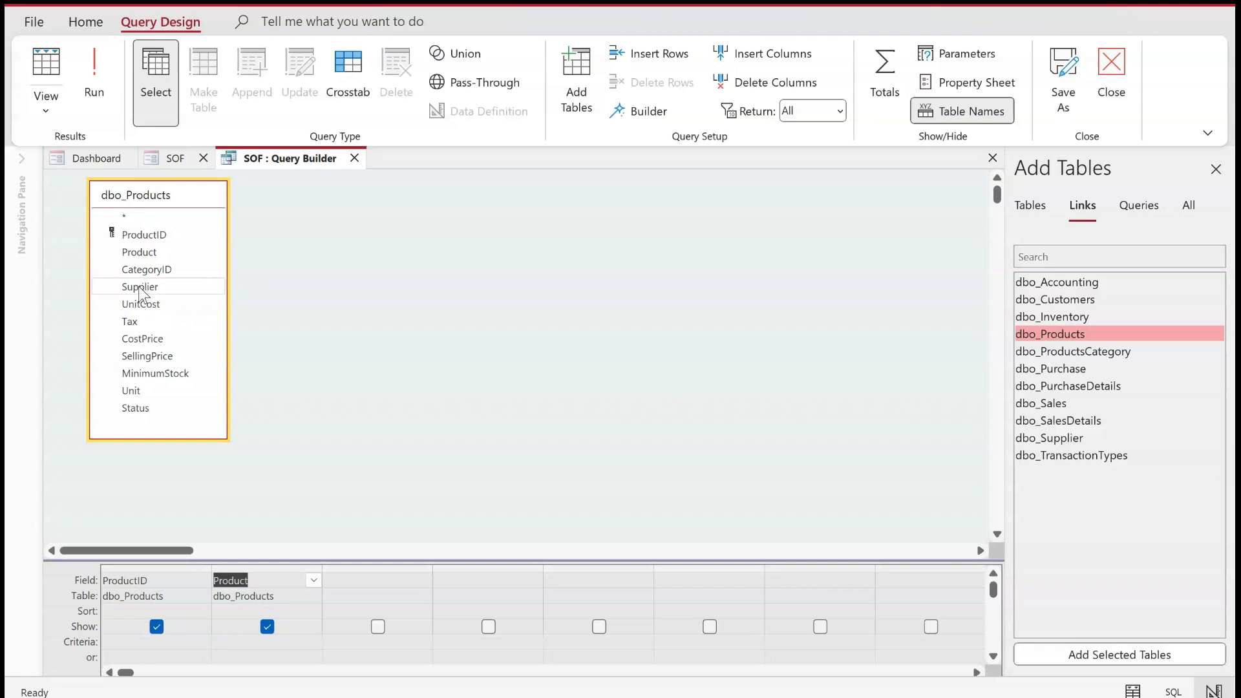
pyautogui.doubleClick(155, 358)
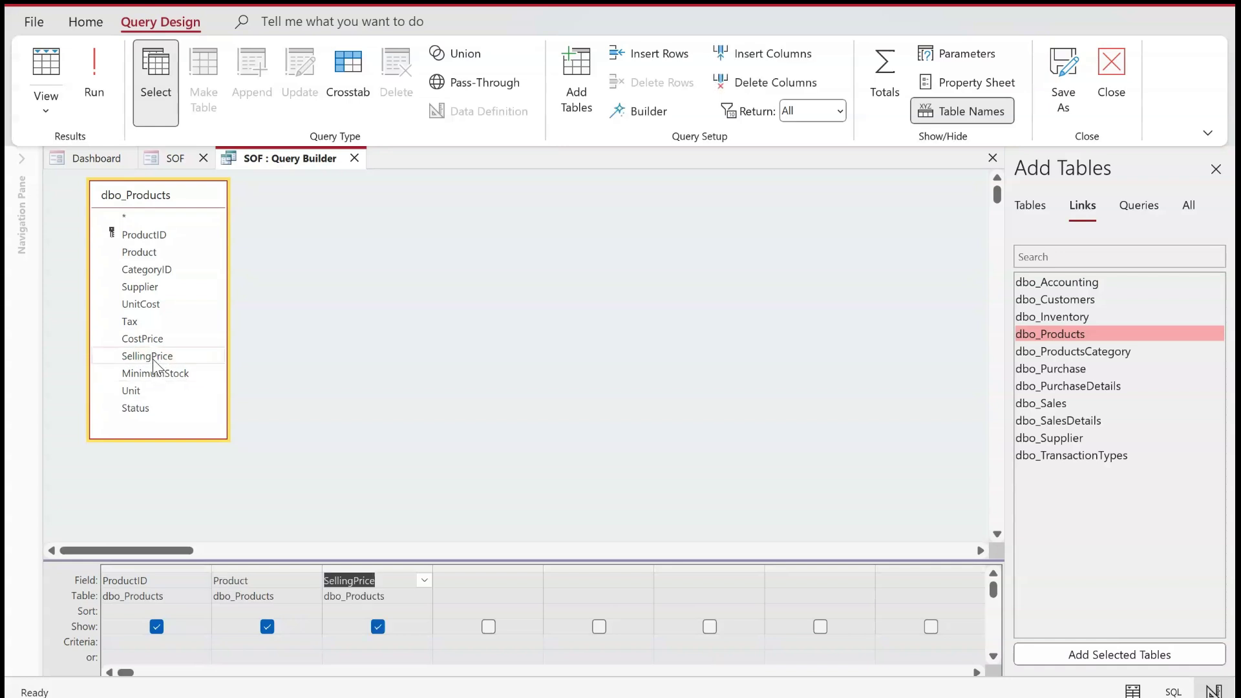
pyautogui.doubleClick(134, 405)
# Run the query, fit the Product column to its contents, and check the ID, product, price and status values.
pyautogui.click(95, 84)
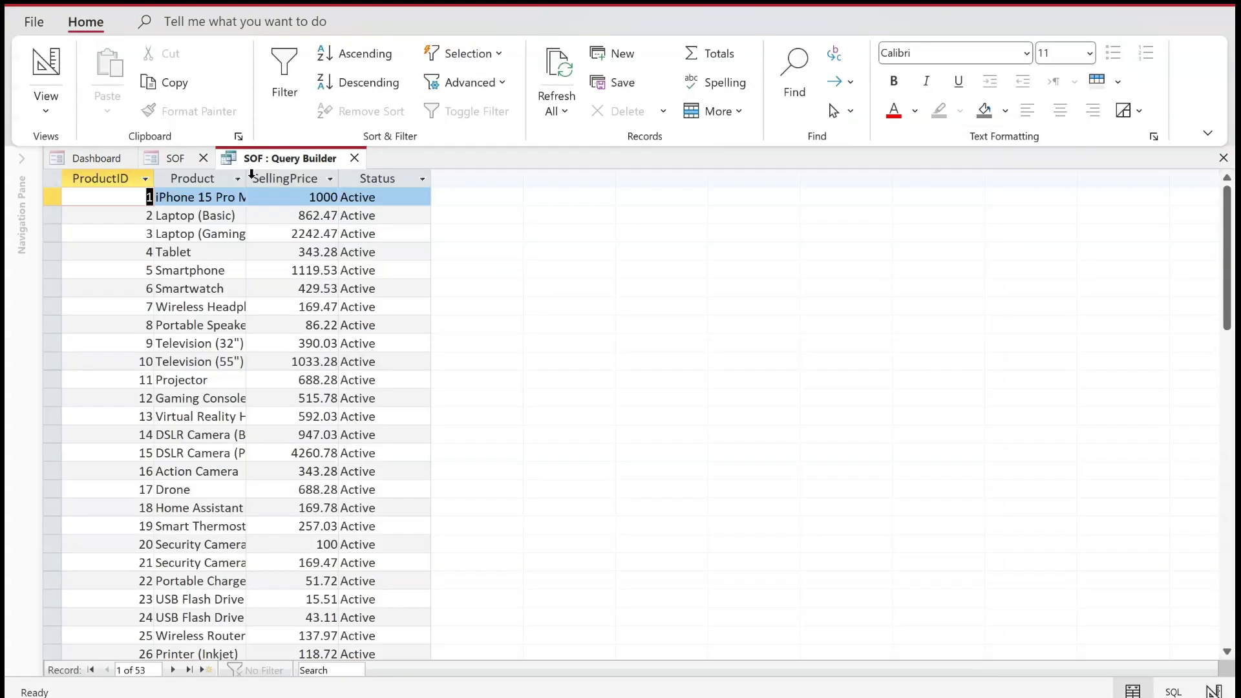
pyautogui.click(253, 174)
pyautogui.doubleClick(247, 178)
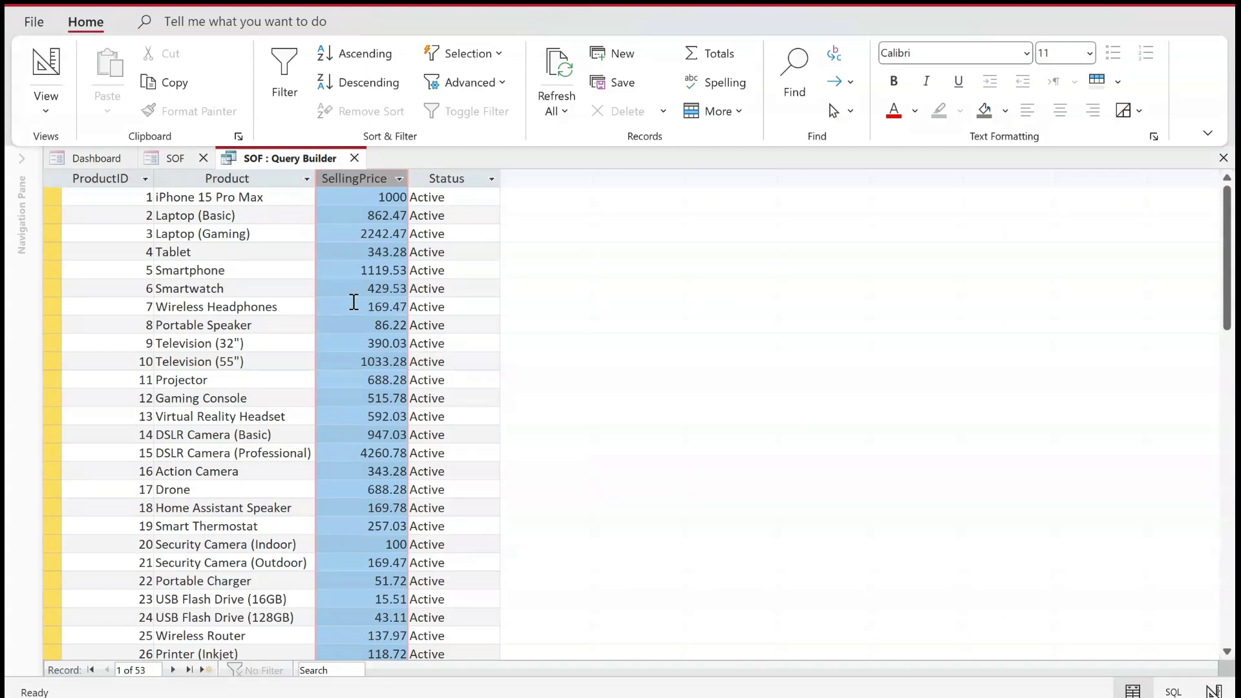
pyautogui.rightClick(311, 161)
pyautogui.press('Escape')
pyautogui.click(152, 195)
pyautogui.click(277, 197)
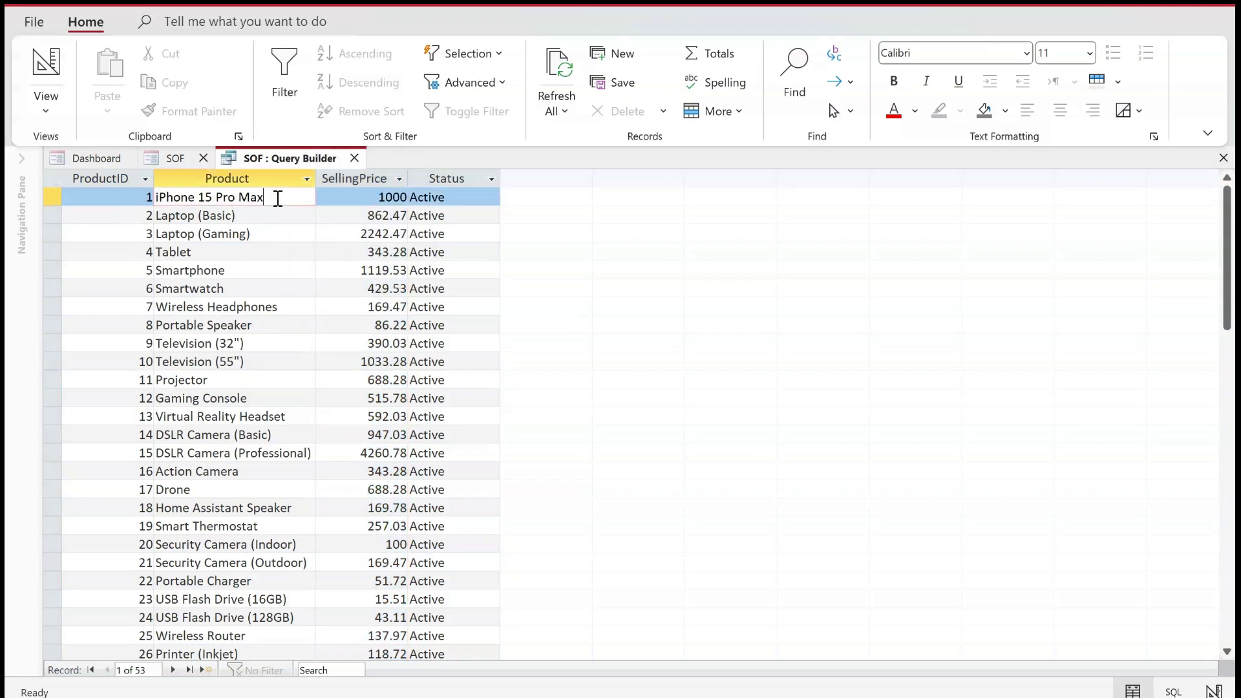
pyautogui.click(350, 199)
pyautogui.click(458, 196)
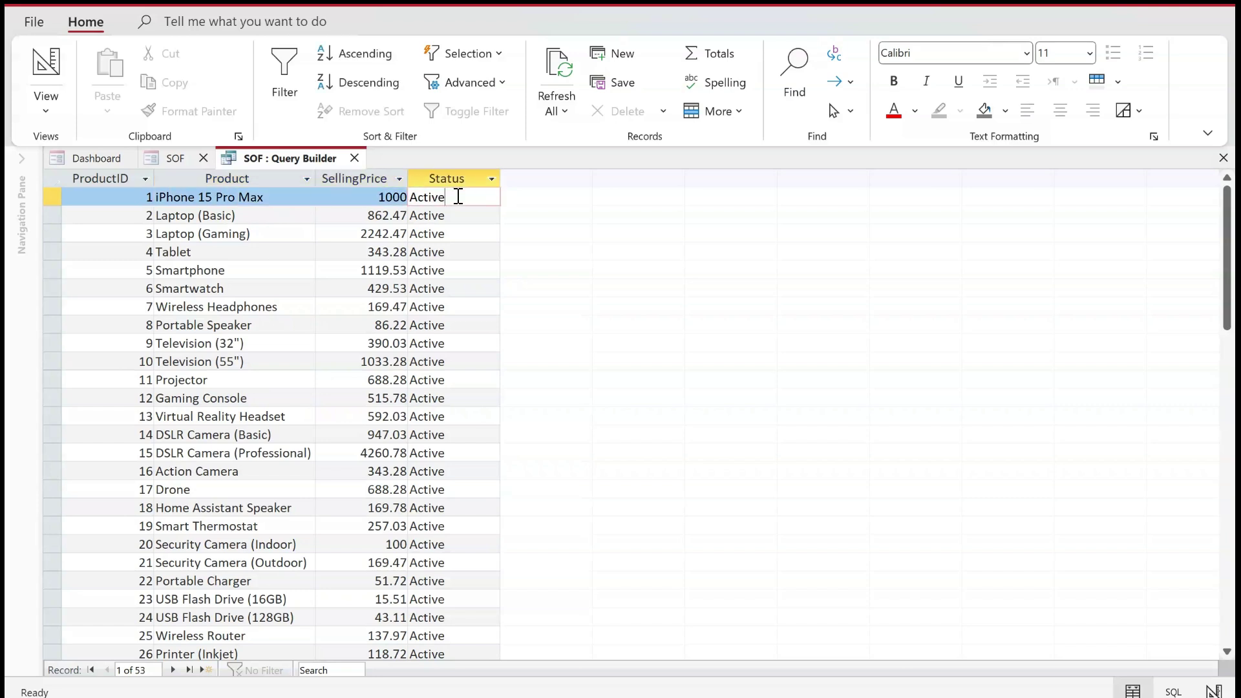
pyautogui.rightClick(285, 157)
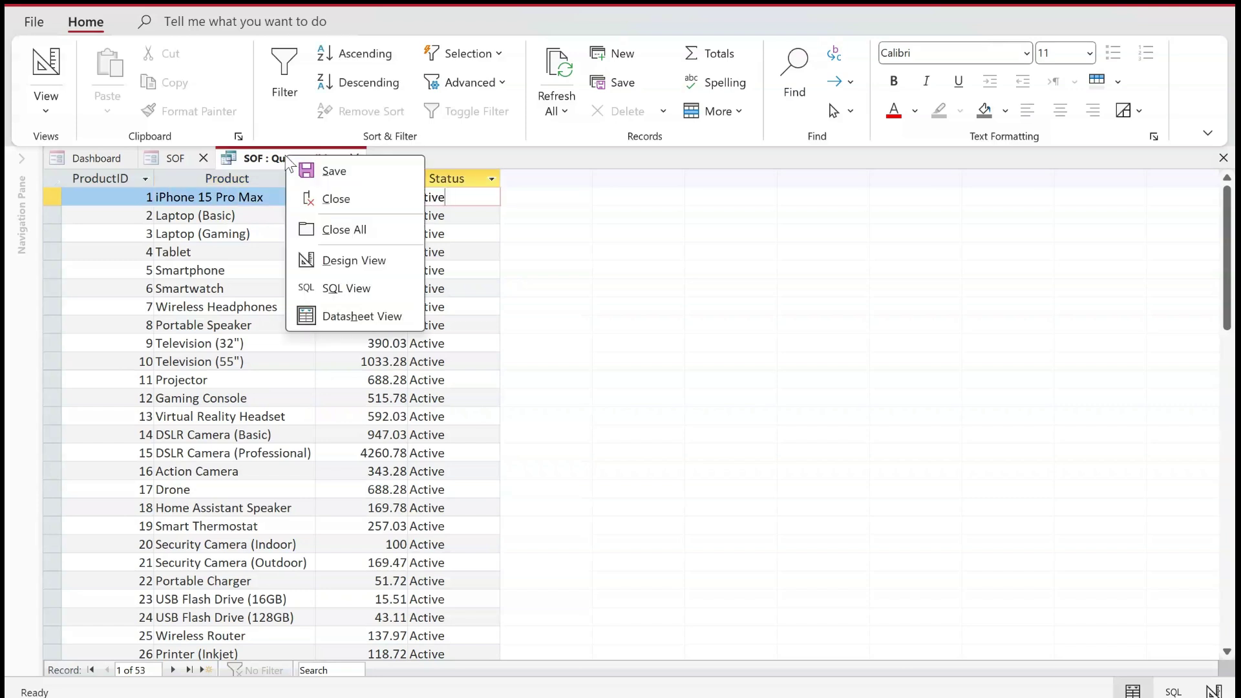
pyautogui.click(467, 240)
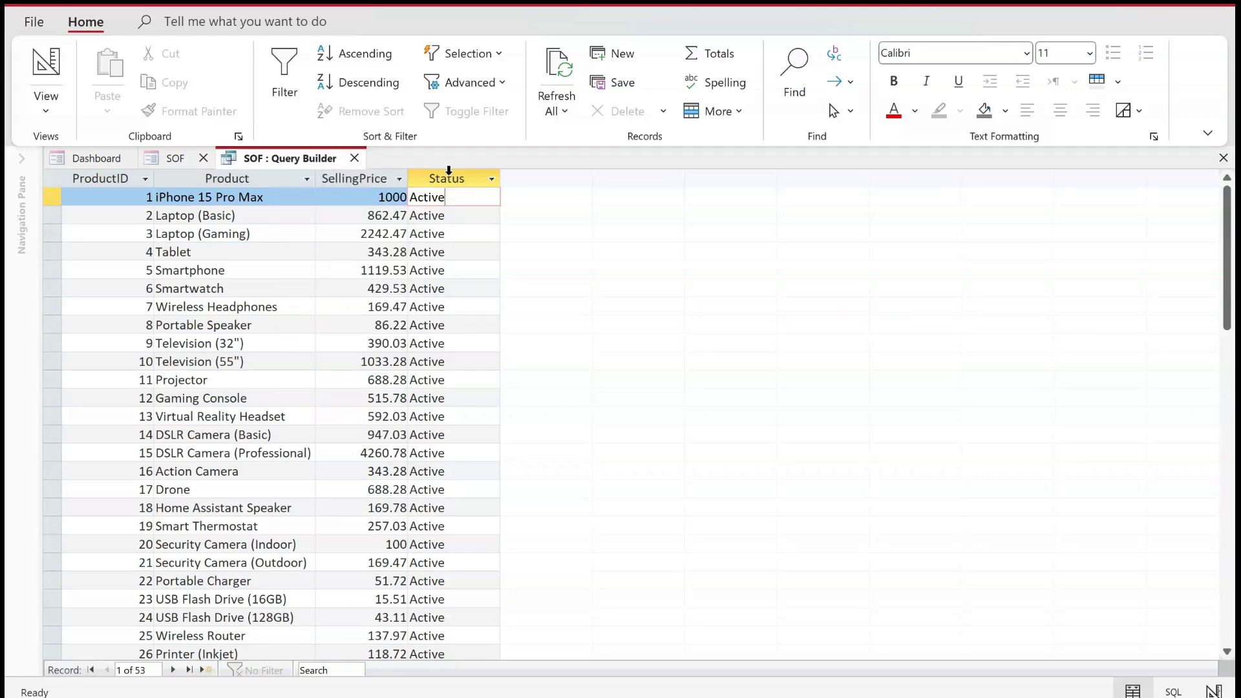
# Return the query to Design View and replace the Status field with CategoryID.
pyautogui.rightClick(318, 159)
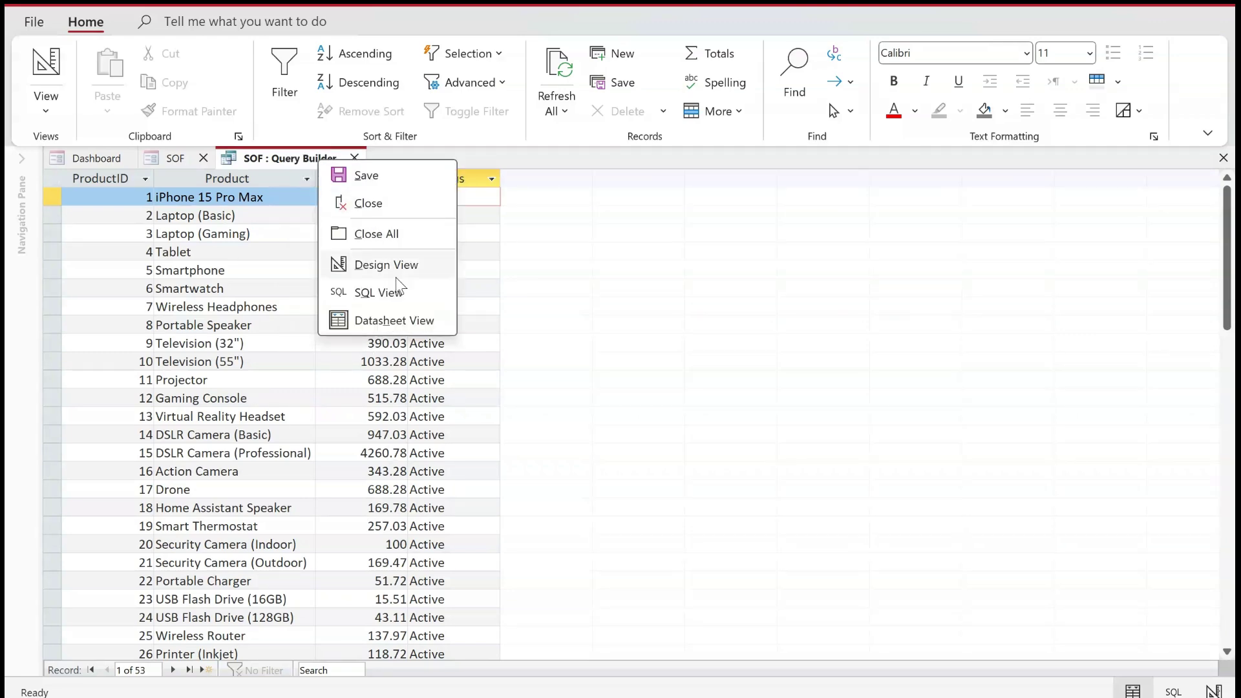
pyautogui.click(386, 265)
pyautogui.click(468, 567)
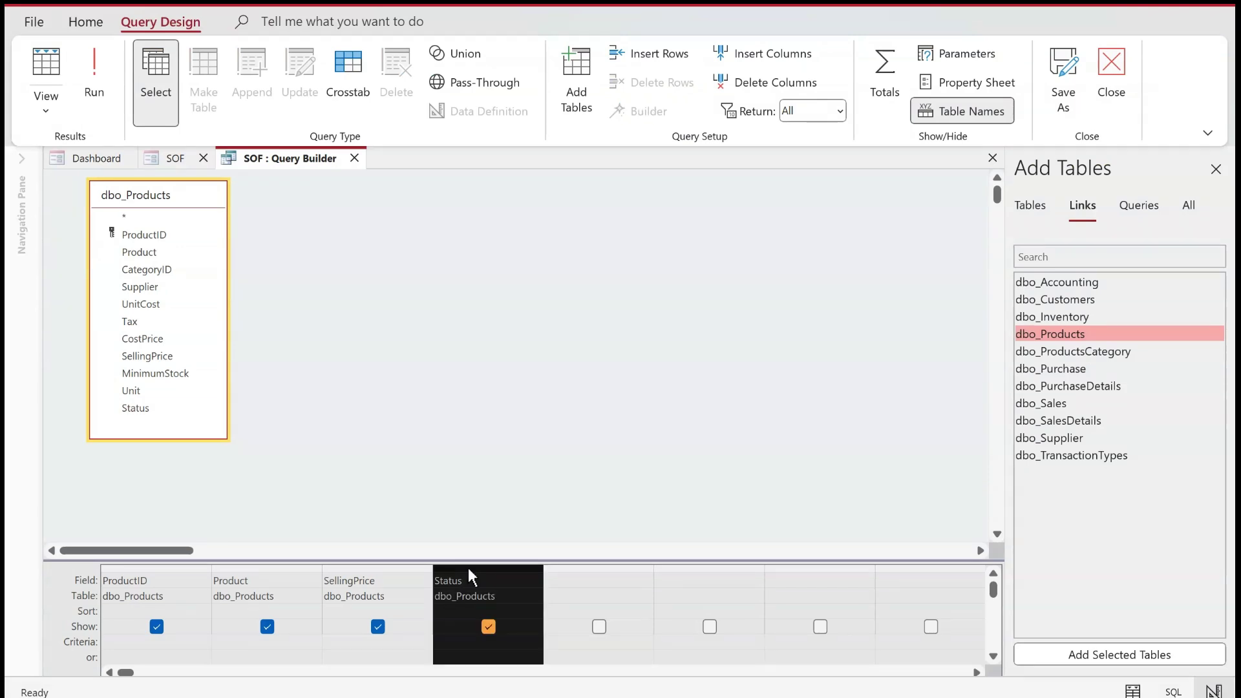
pyautogui.press('Delete')
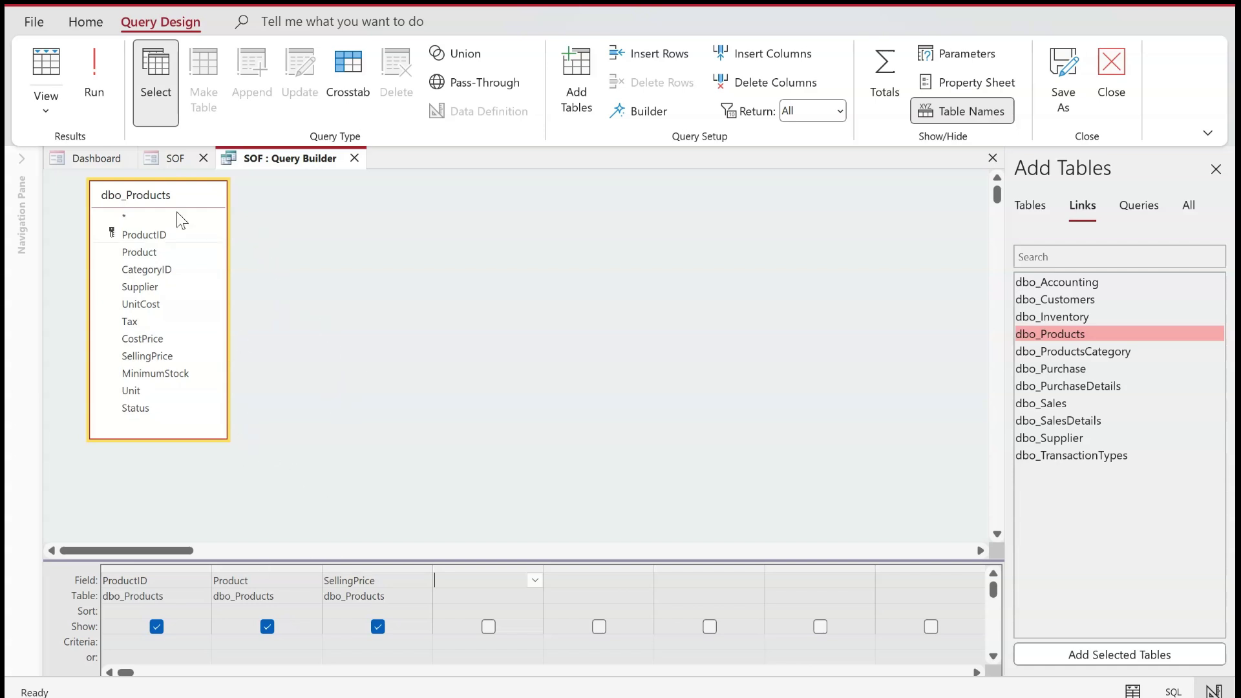
pyautogui.doubleClick(157, 270)
# Run the query to review the CategoryID values down to the last product, and return to Design View.
pyautogui.click(94, 78)
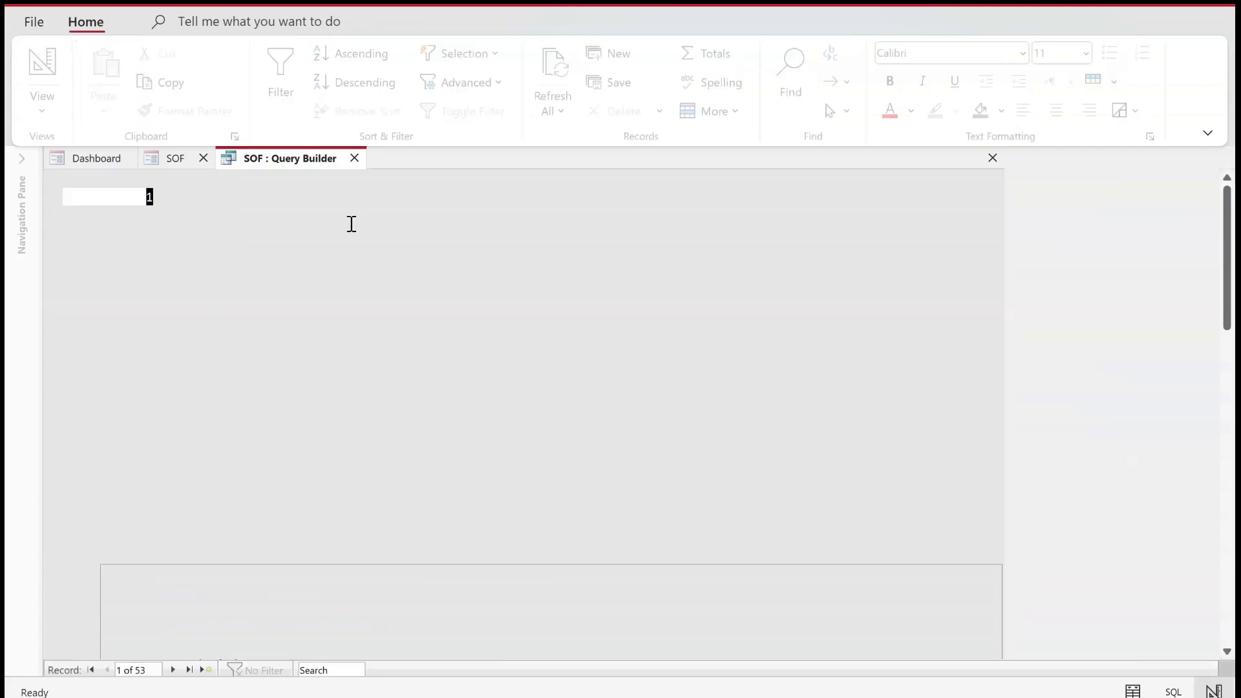
pyautogui.scroll(-10, 487, 321)
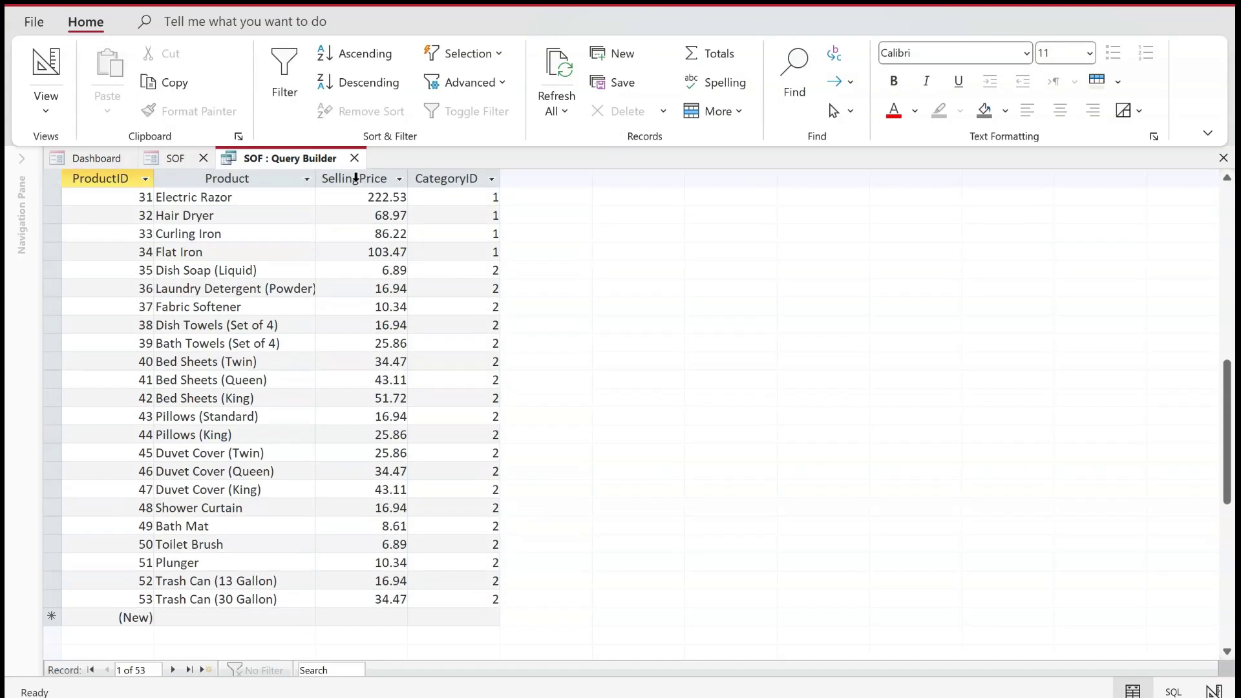
pyautogui.rightClick(318, 159)
pyautogui.click(319, 162)
pyautogui.rightClick(294, 161)
pyautogui.press('Escape')
pyautogui.rightClick(295, 163)
pyautogui.click(381, 267)
# Set the CategoryID criteria to [Forms]![SOF]![ListCategories].
pyautogui.click(499, 643)
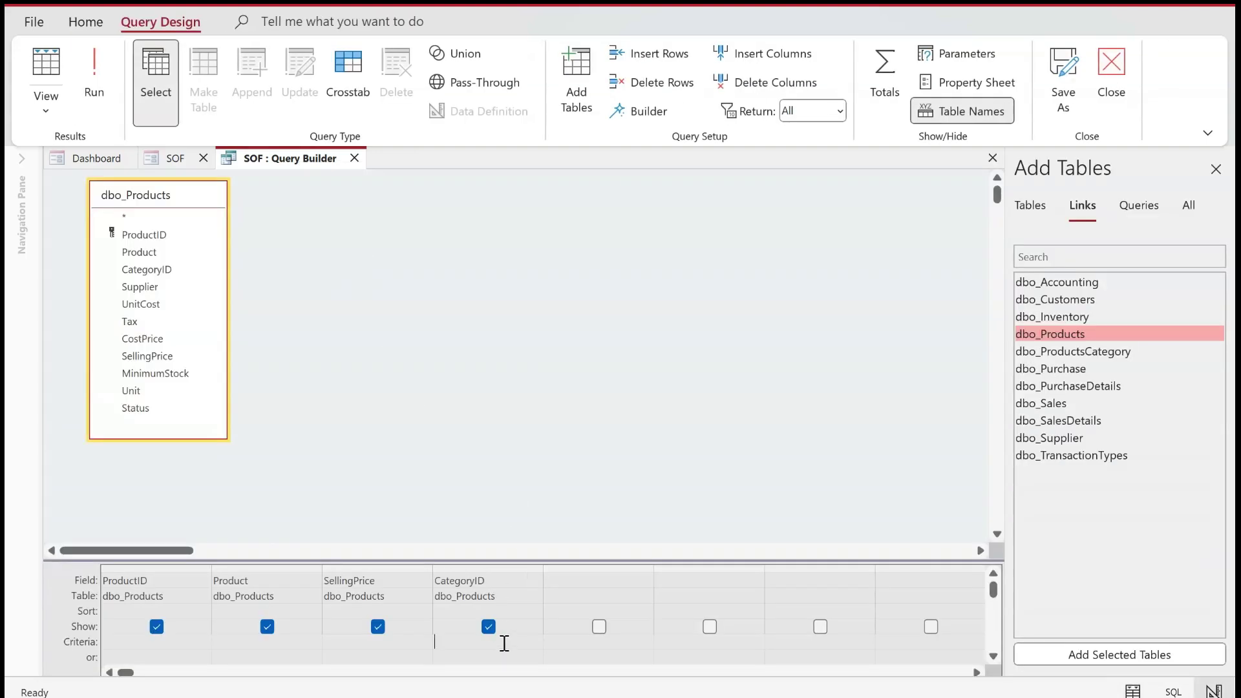
pyautogui.write('form')
pyautogui.press('Down')
pyautogui.press('Down')
pyautogui.press('Down')
pyautogui.press('Down')
pyautogui.press('Down')
pyautogui.press('Down')
pyautogui.press('Tab')
pyautogui.write('!')
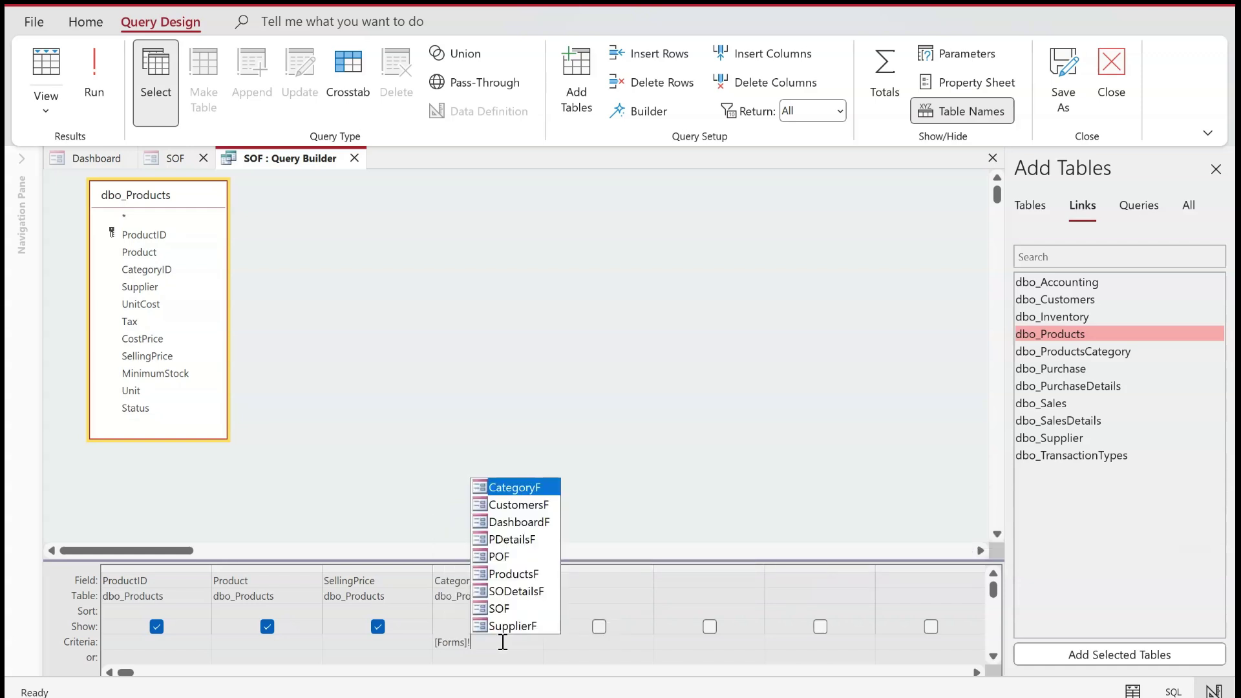
pyautogui.write('so')
pyautogui.press('Down')
pyautogui.press('Tab')
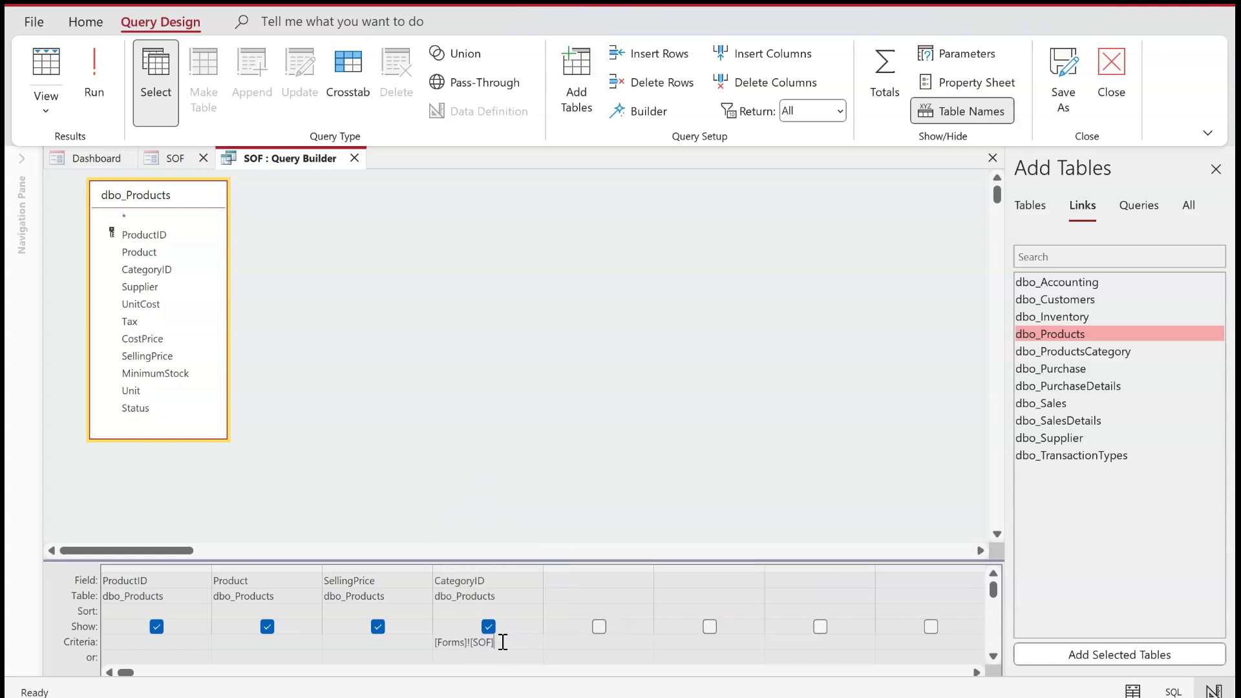
pyautogui.write('!l')
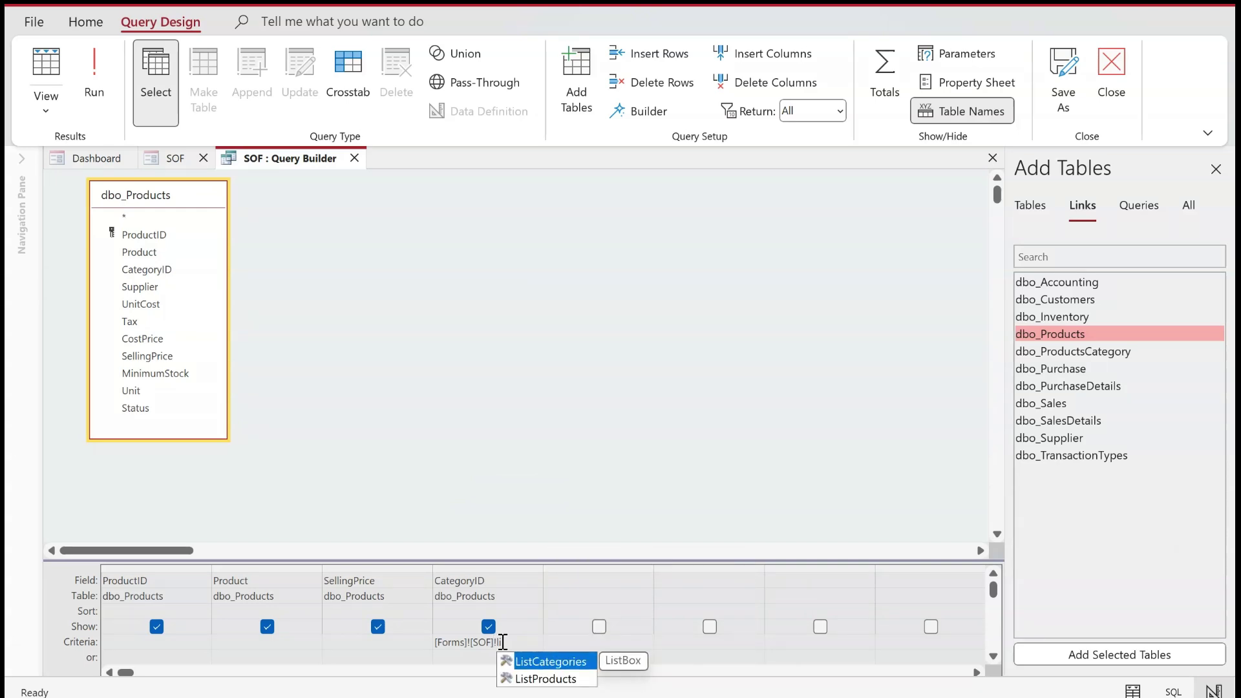
pyautogui.press('Down')
pyautogui.press('Up')
pyautogui.press('Tab')
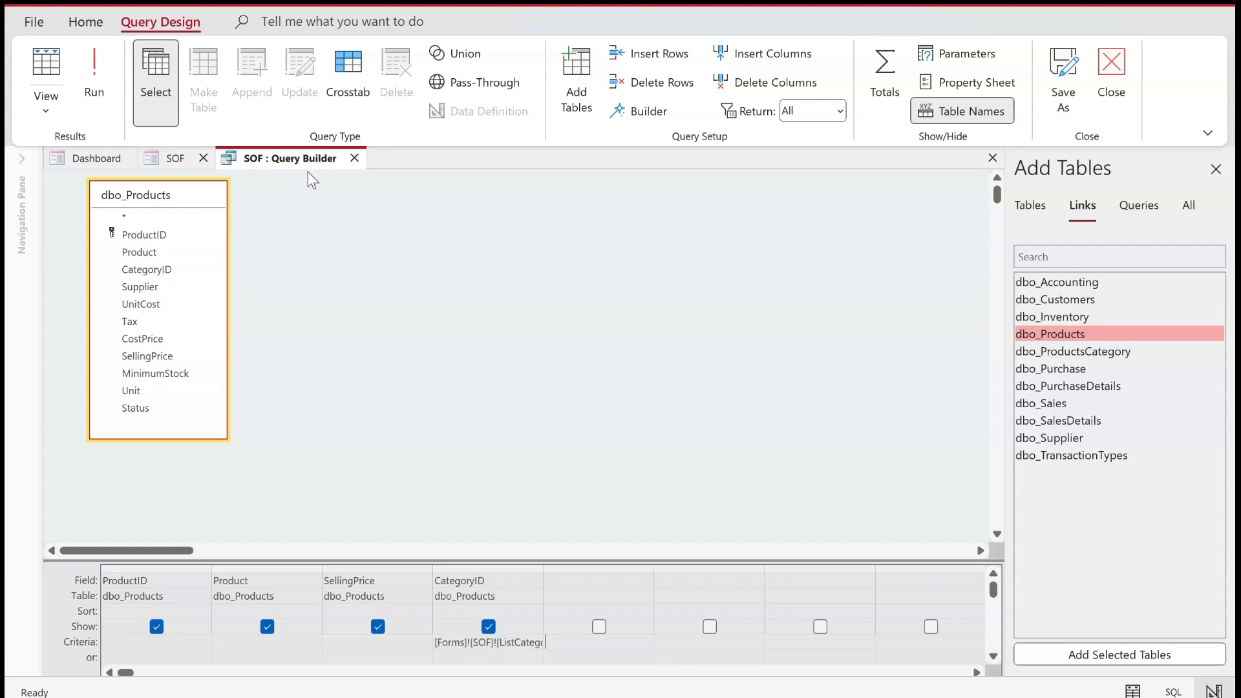
# Run the filtered query to check its result columns, and go back to Design View.
pyautogui.click(94, 80)
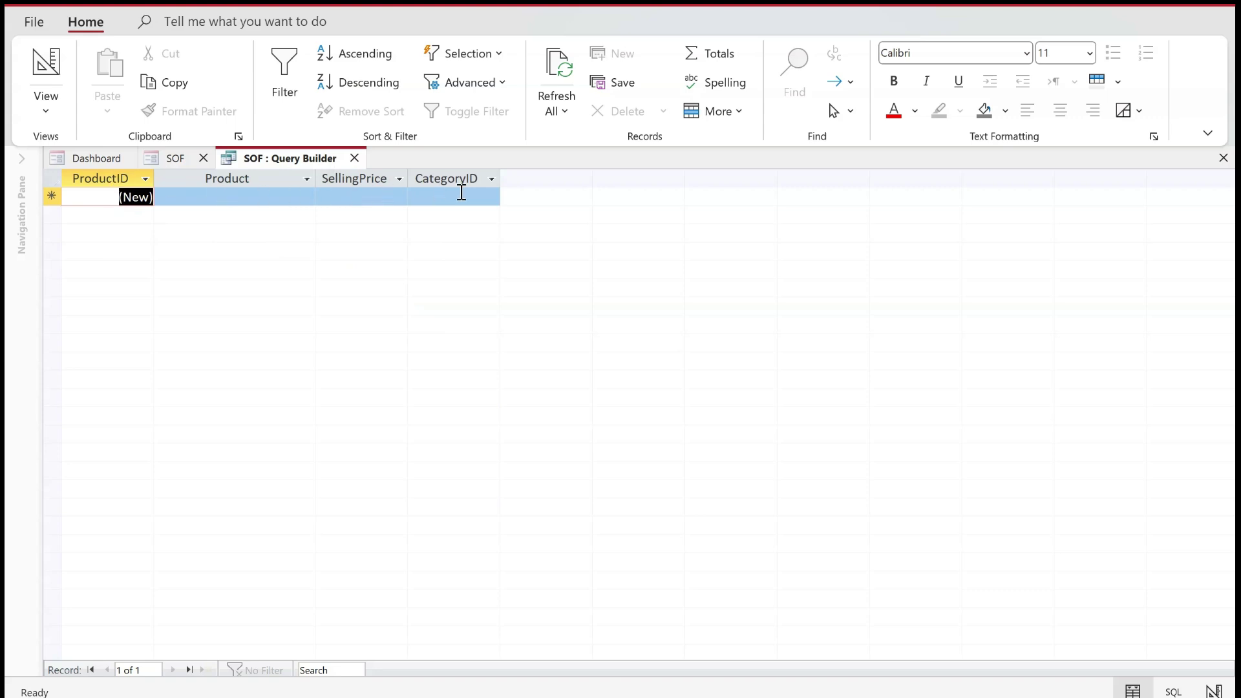
pyautogui.click(241, 182)
pyautogui.moveTo(241, 183); pyautogui.dragTo(355, 192)
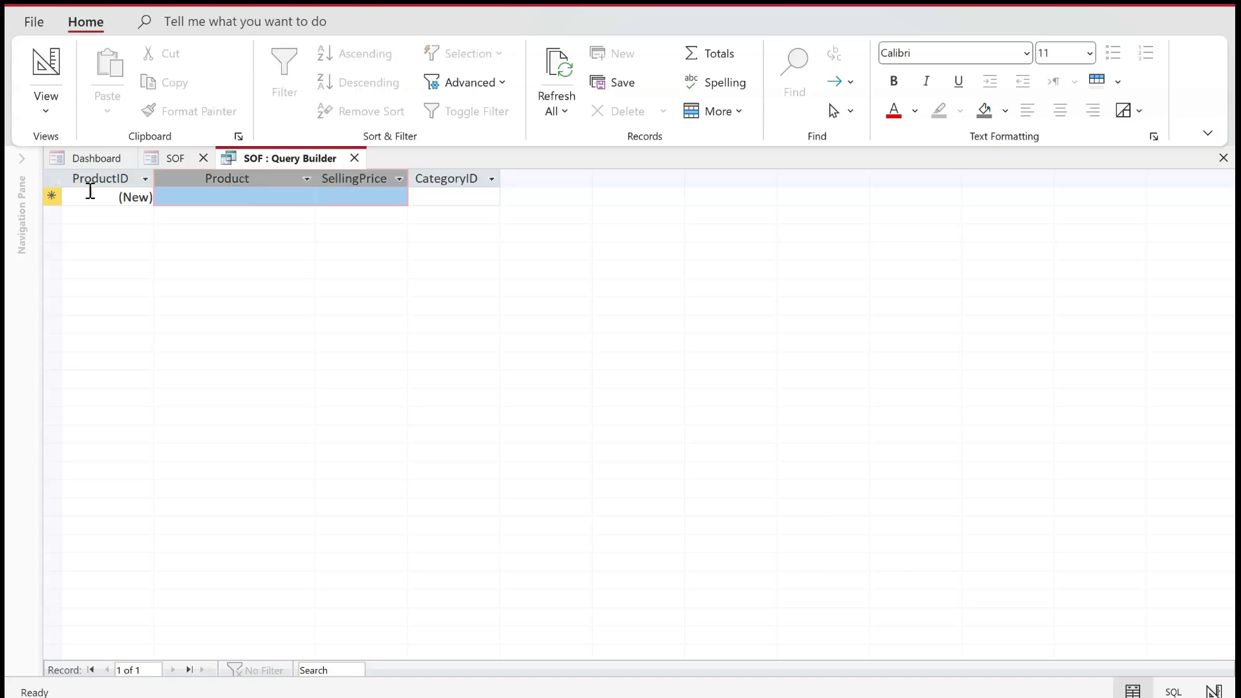
pyautogui.rightClick(285, 156)
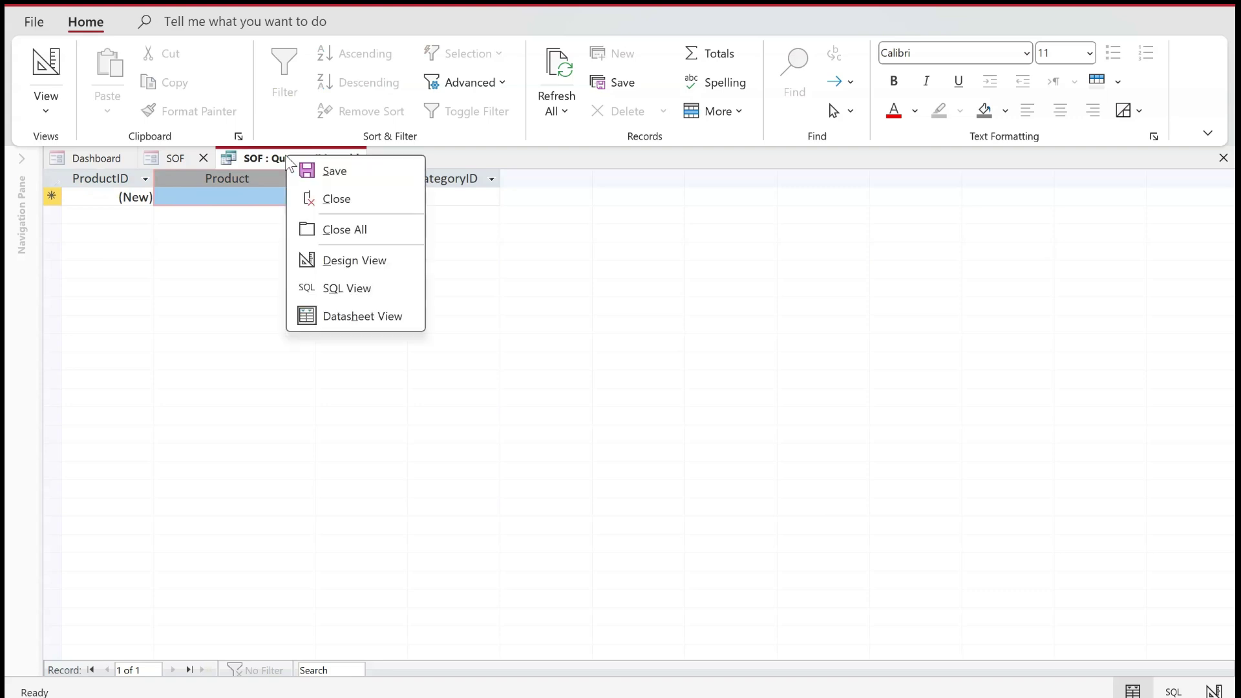
pyautogui.click(309, 157)
pyautogui.rightClick(308, 158)
pyautogui.click(363, 262)
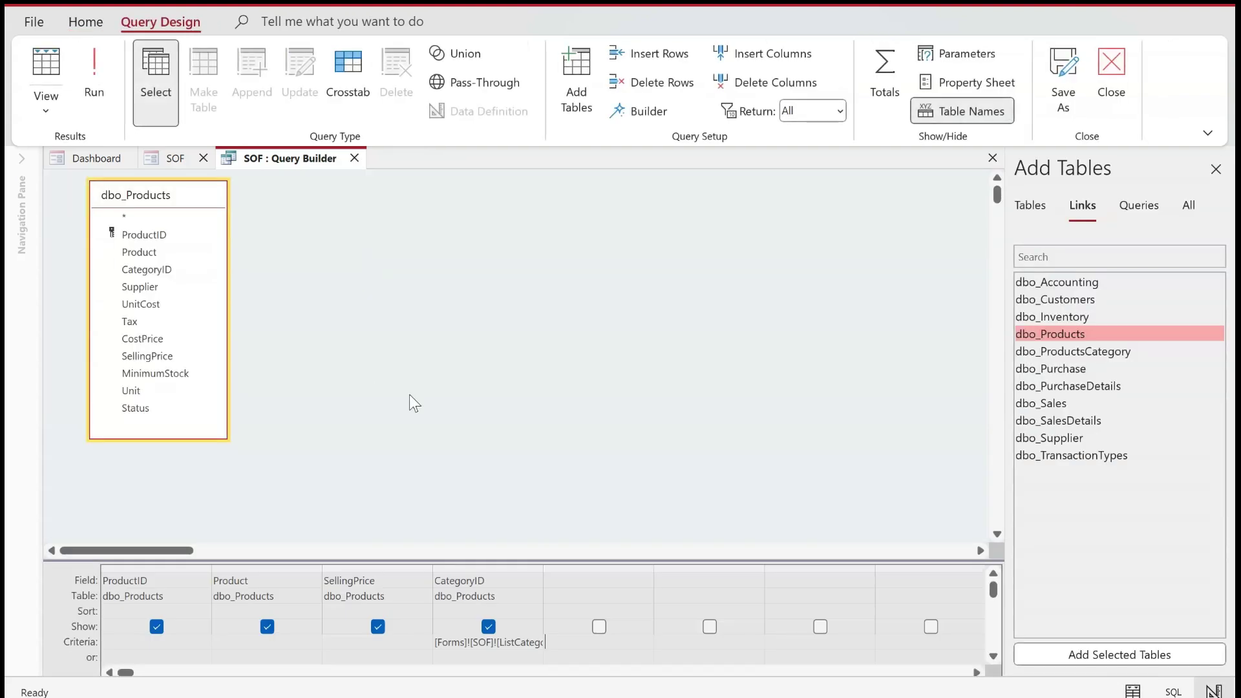
# Close the query builder and show the format properties of the ListProducts list box.
pyautogui.click(354, 157)
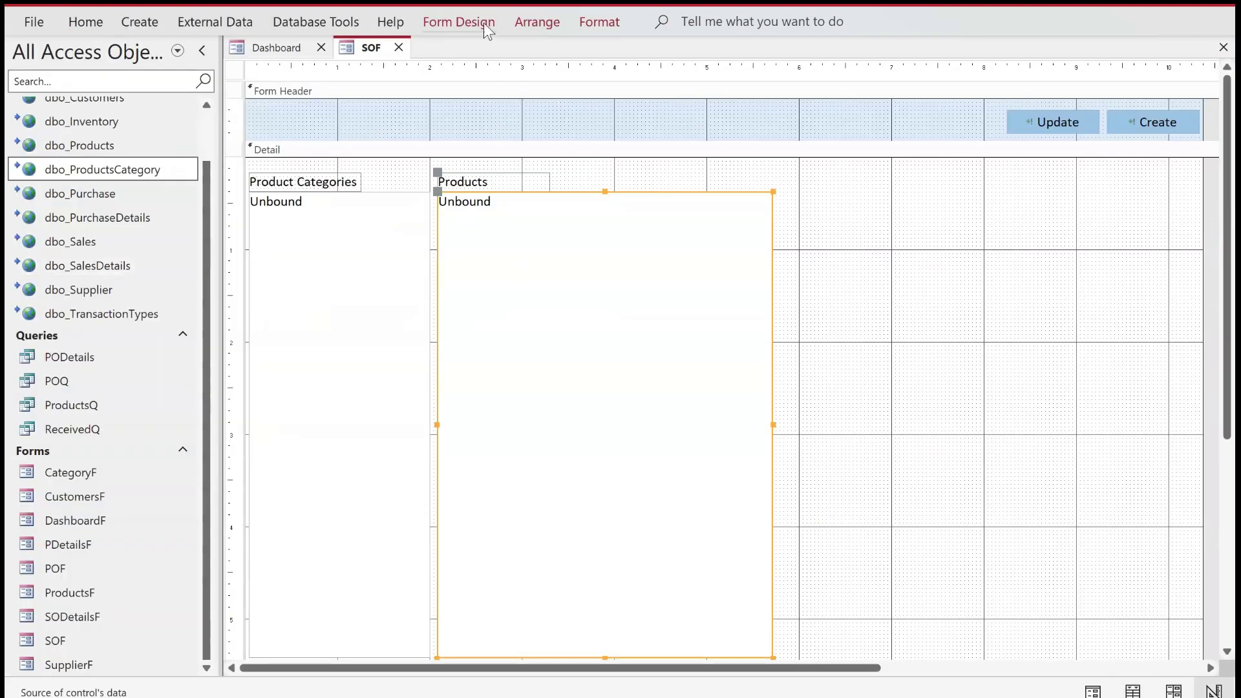
pyautogui.click(485, 24)
pyautogui.click(902, 77)
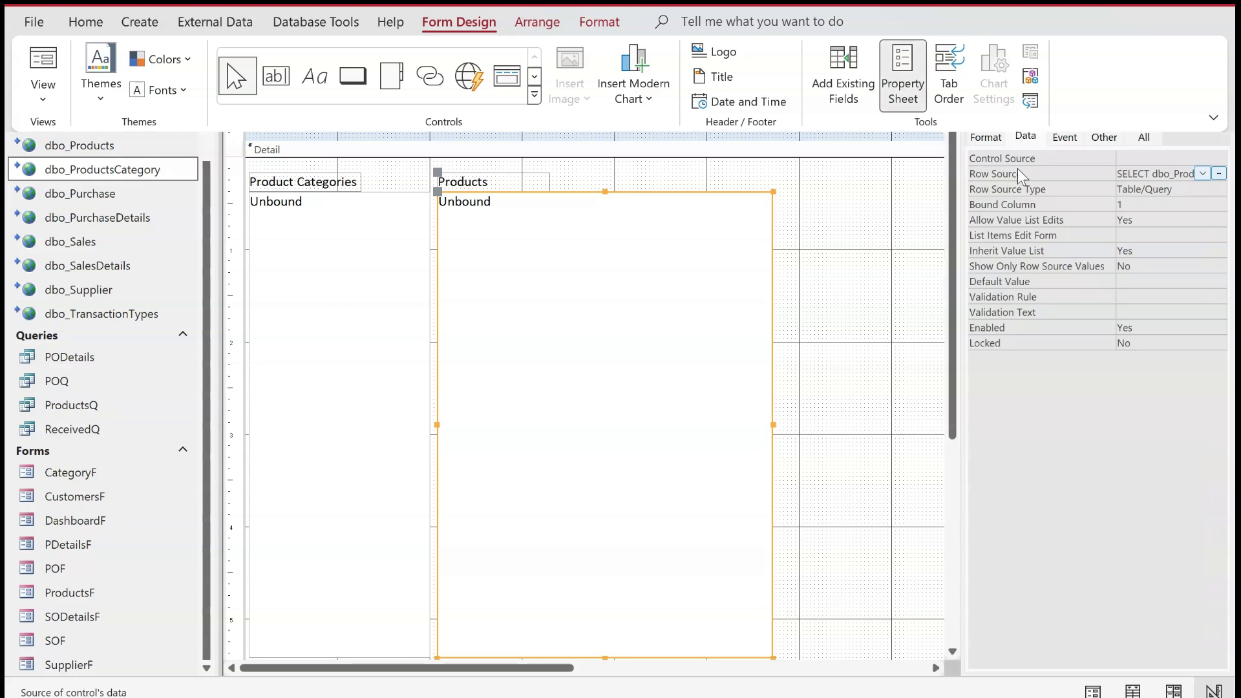
pyautogui.click(983, 139)
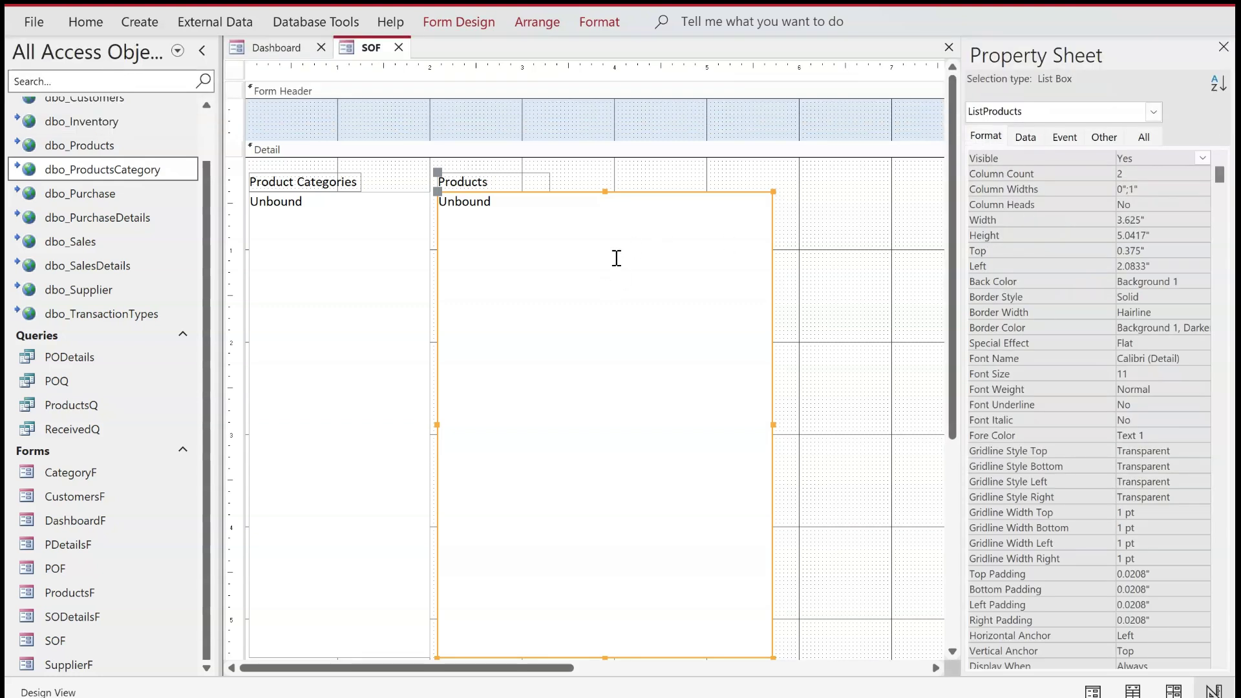
# Set the ListProducts list box to 4 columns with column widths 0";2.625";1";0".
pyautogui.click(1092, 174)
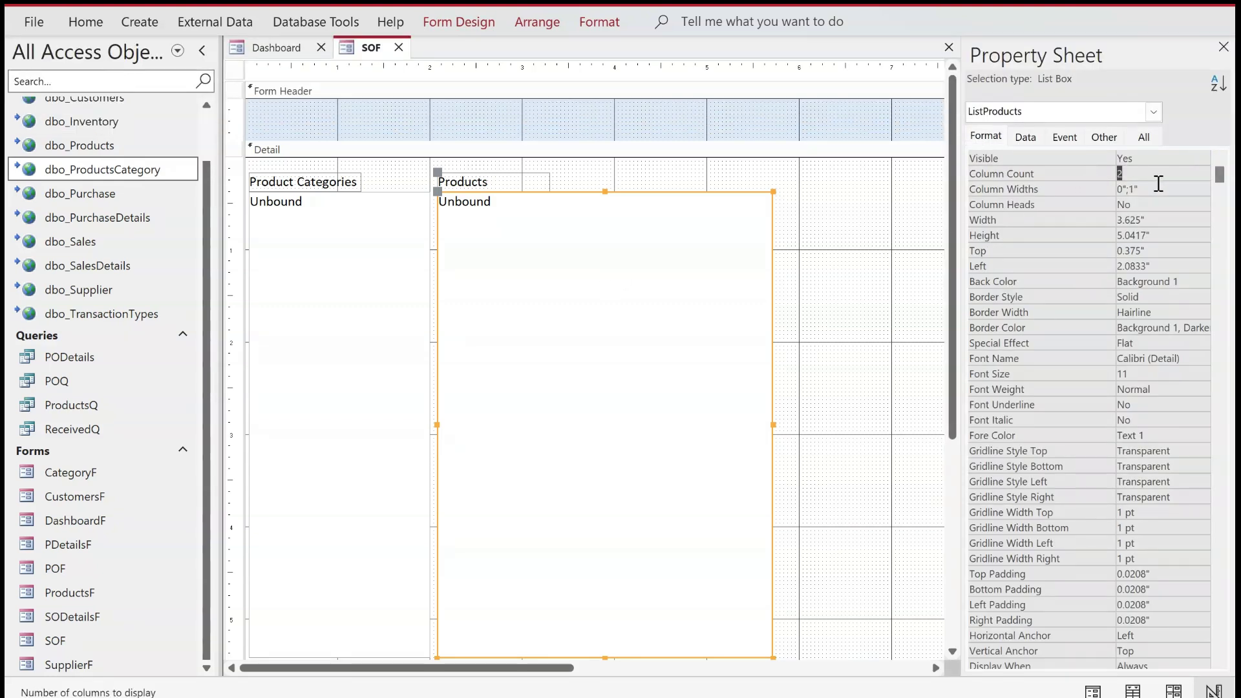
pyautogui.write('4')
pyautogui.doubleClick(1131, 189)
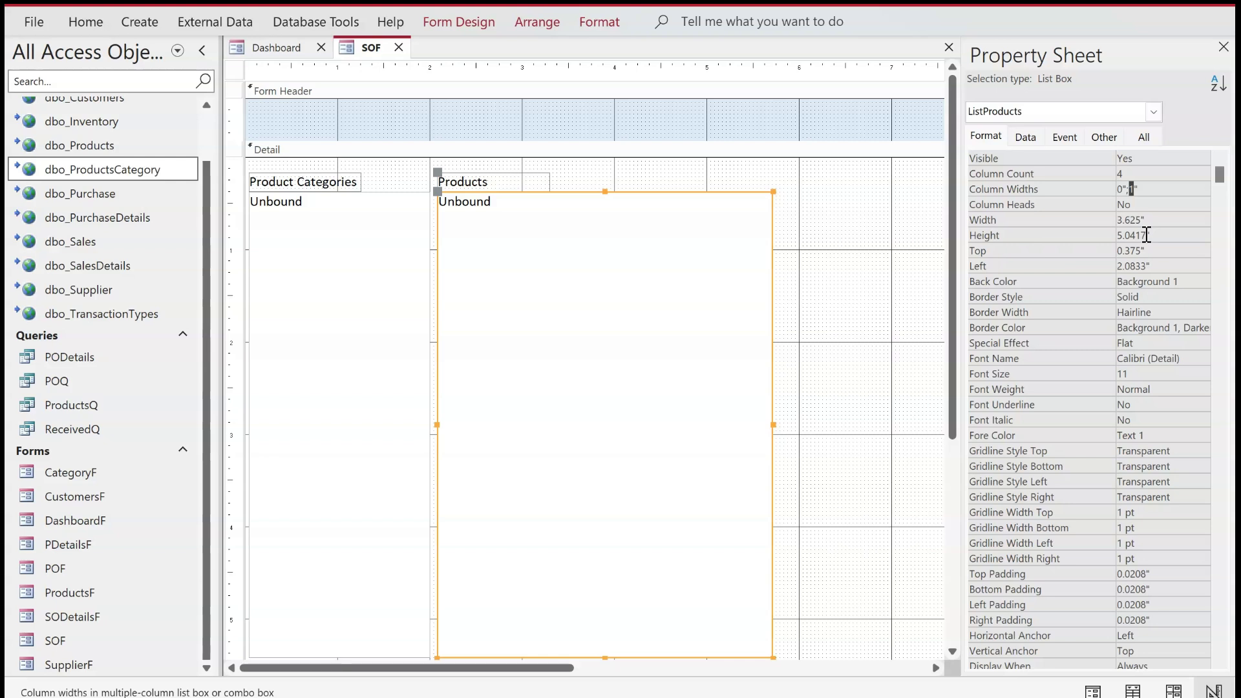
pyautogui.write('2.625;1;')
pyautogui.press('BackSpace')
pyautogui.write('0')
pyautogui.press('Return')
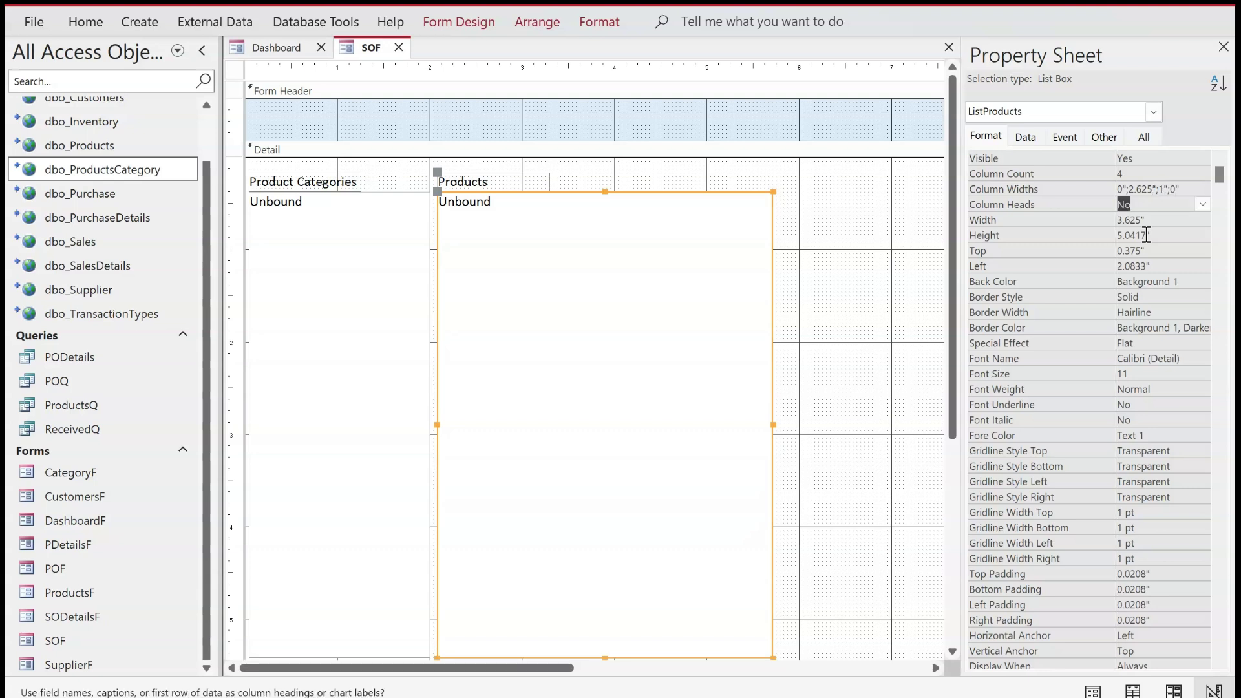
# Turn on column heads for both the ListProducts and ListCategories list boxes.
pyautogui.doubleClick(1148, 206)
pyautogui.click(284, 285)
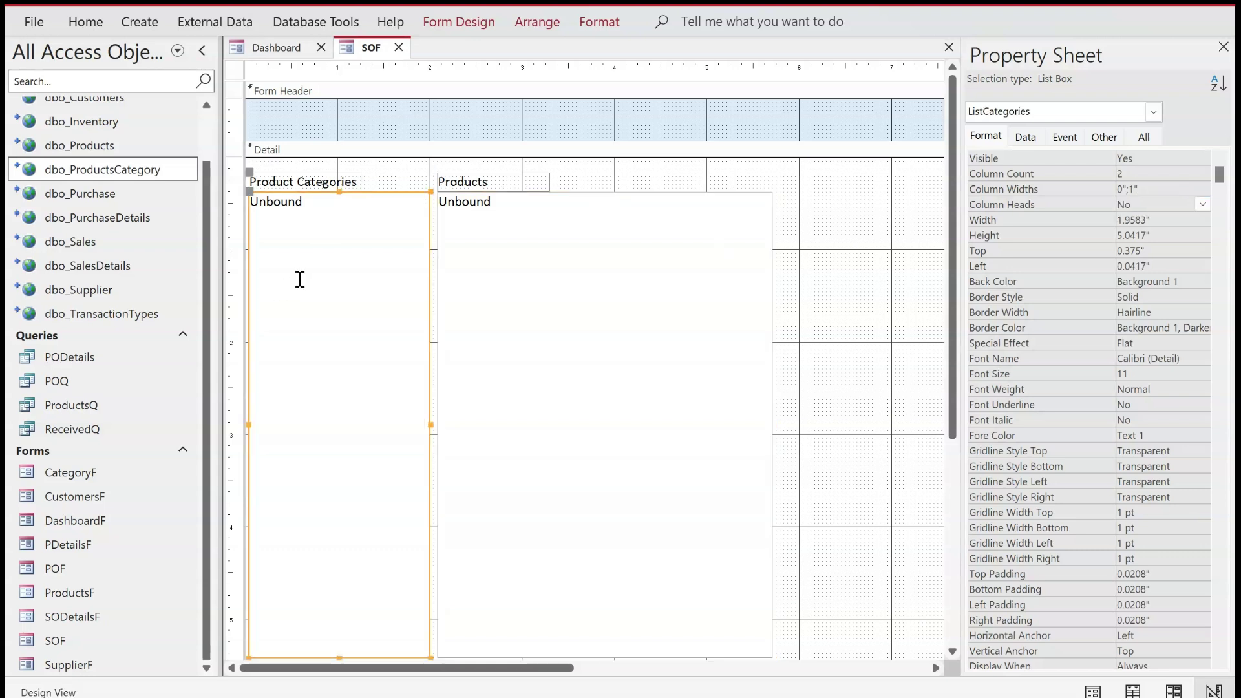
pyautogui.doubleClick(1137, 204)
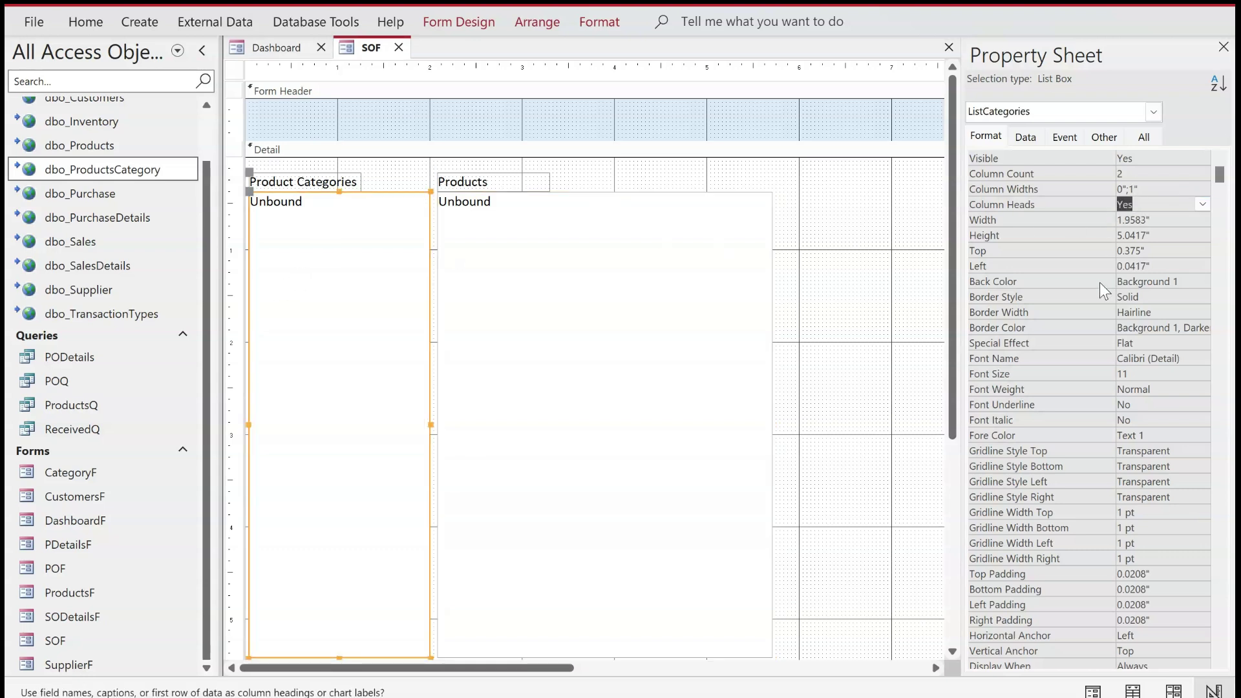
# Show the form in Form View and alternate between Electronics and Household Items to check whether the products list follows the category.
pyautogui.rightClick(369, 55)
pyautogui.click(429, 153)
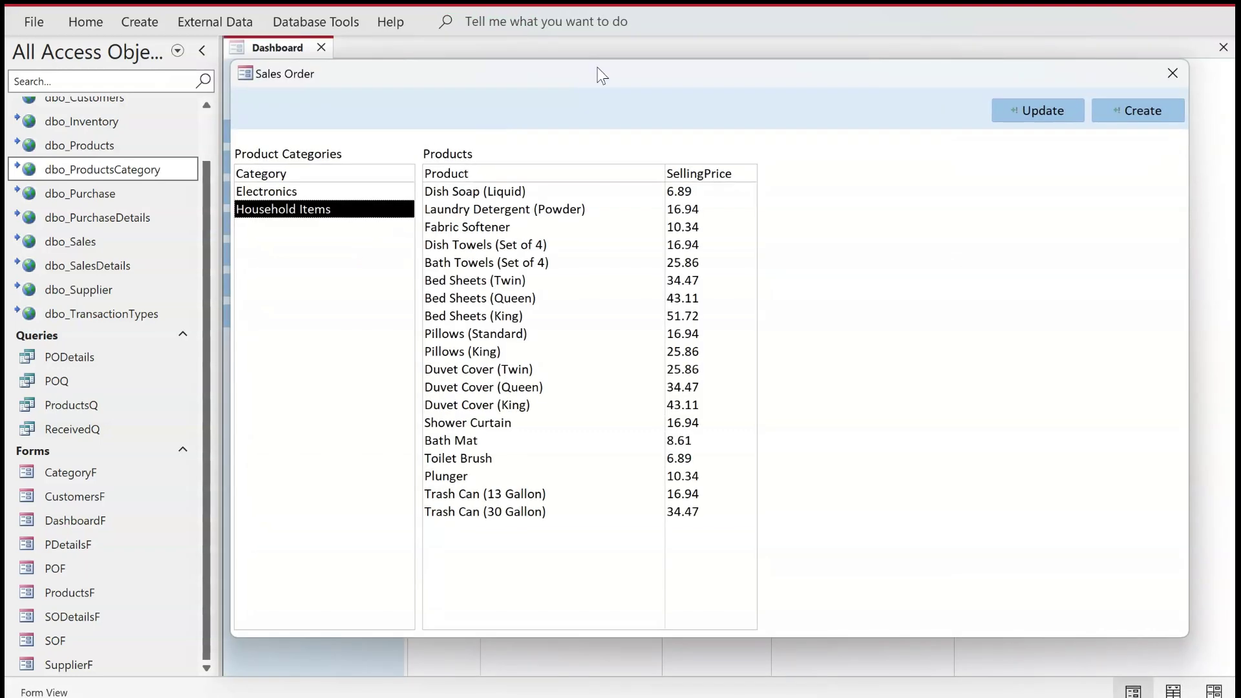
pyautogui.moveTo(601, 74); pyautogui.dragTo(586, 87)
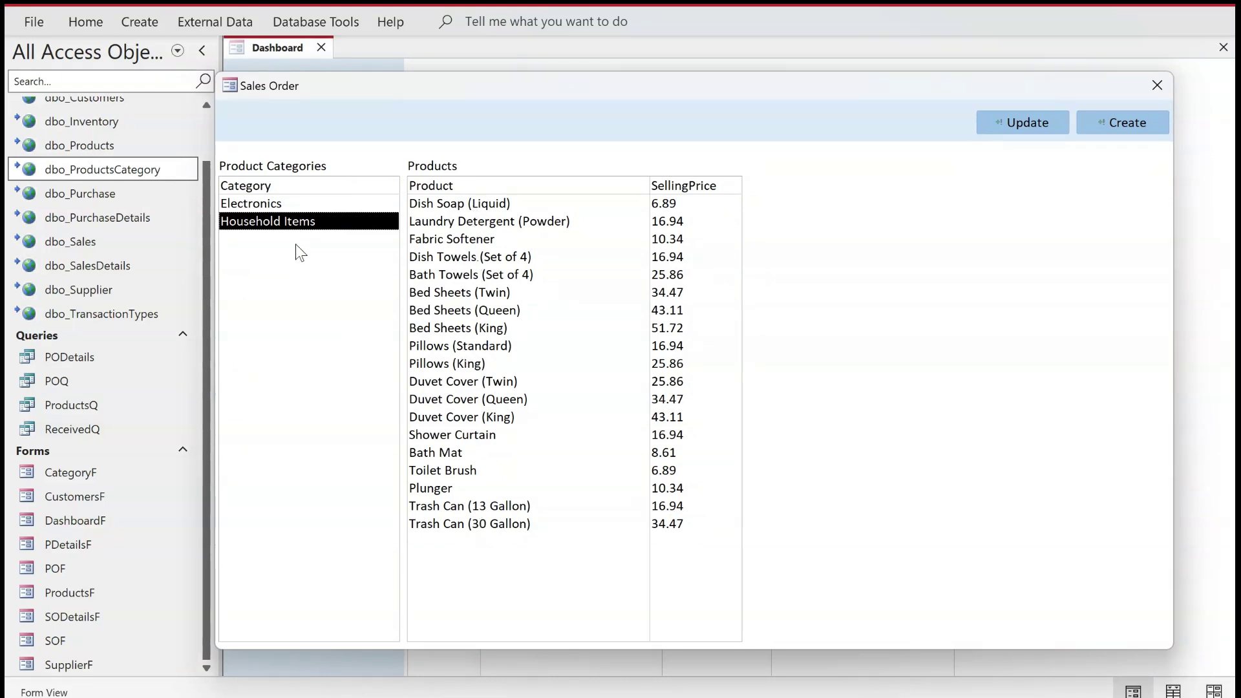
pyautogui.click(265, 206)
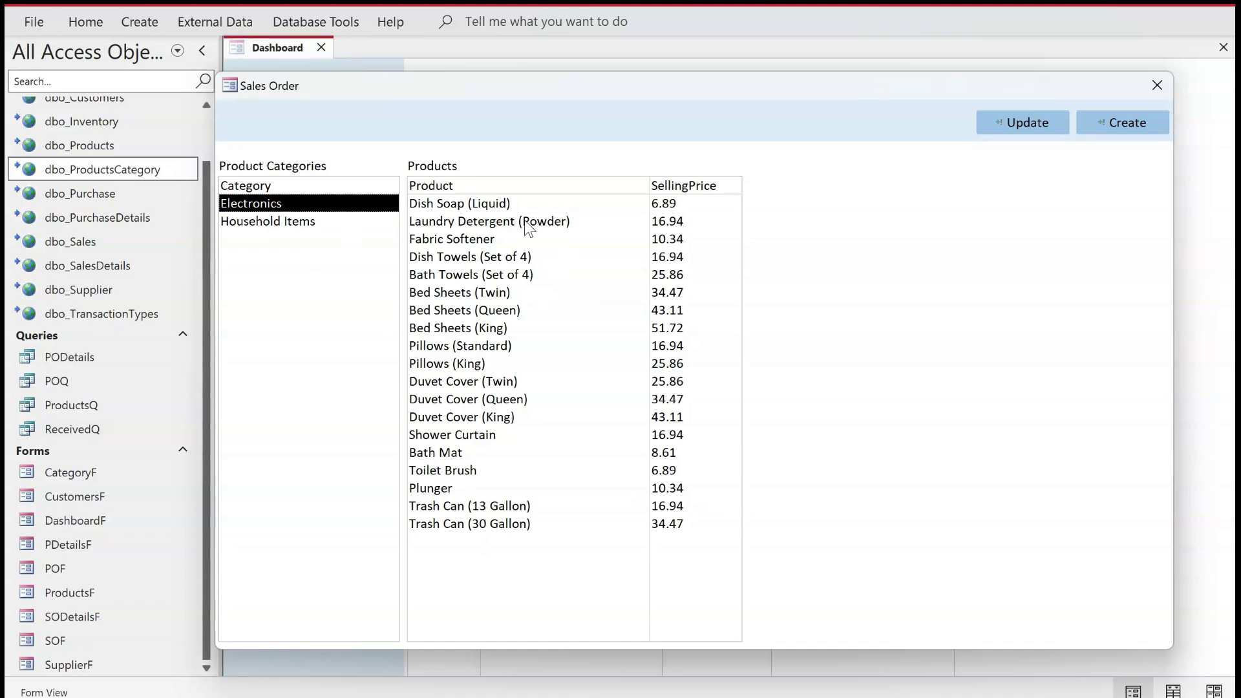
pyautogui.click(303, 223)
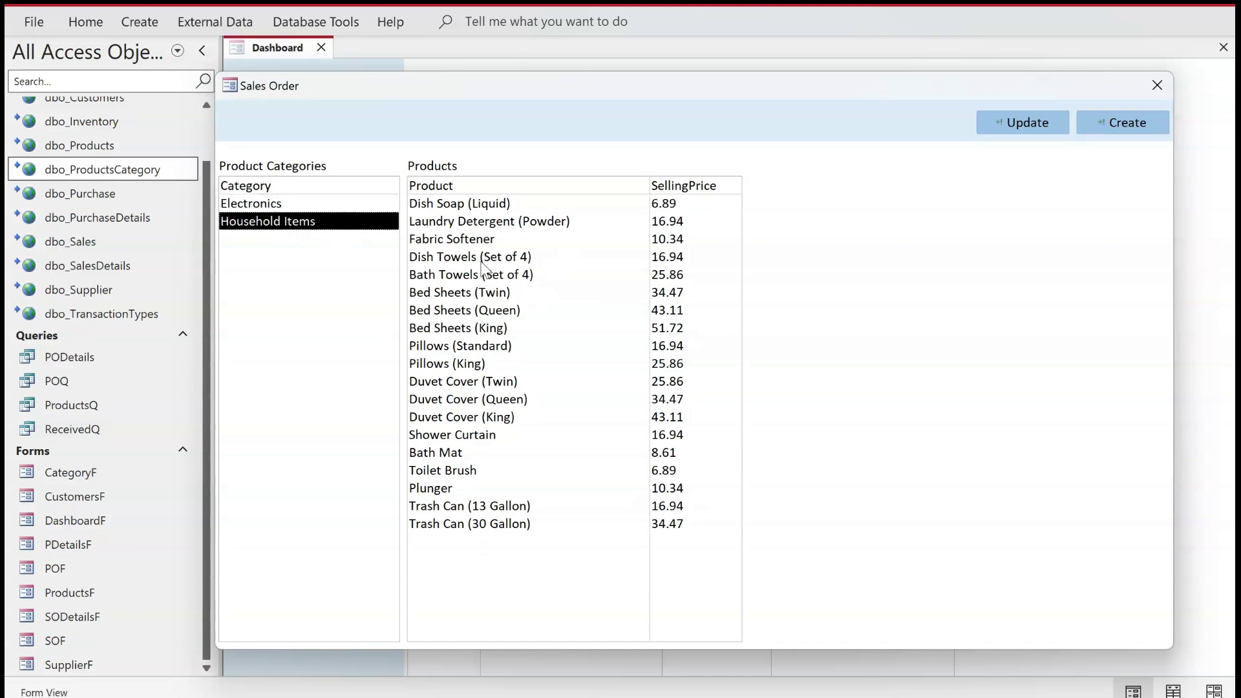
pyautogui.click(257, 205)
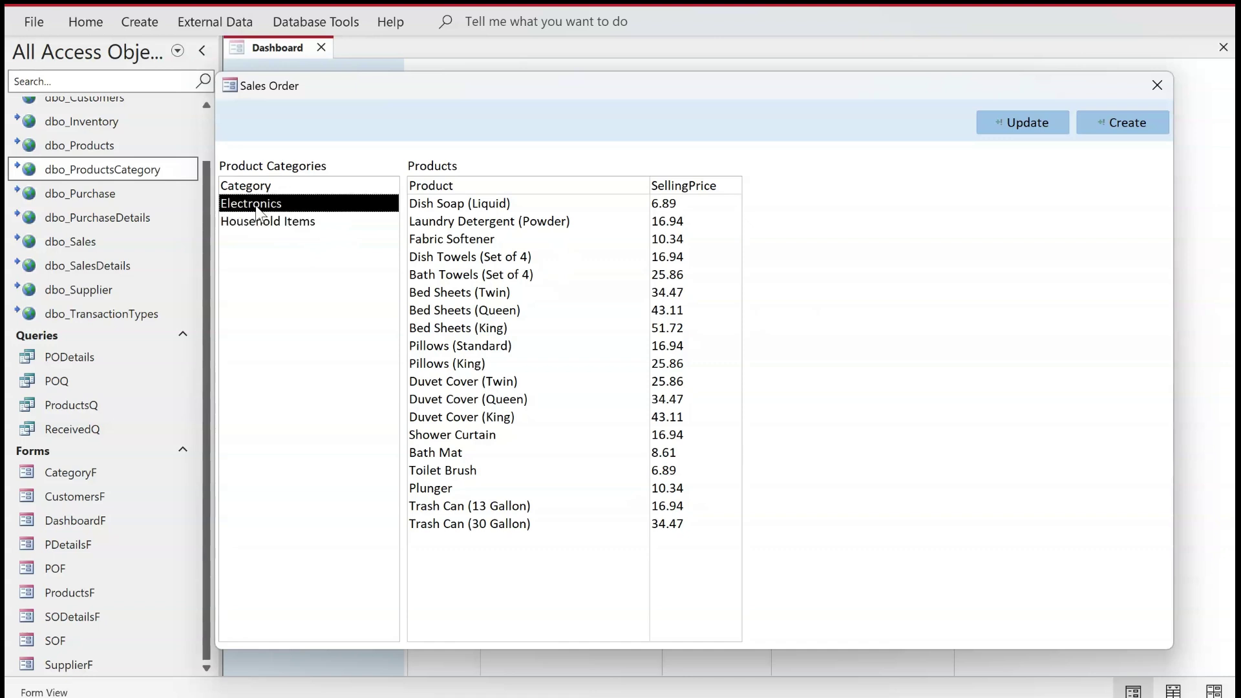
pyautogui.click(262, 224)
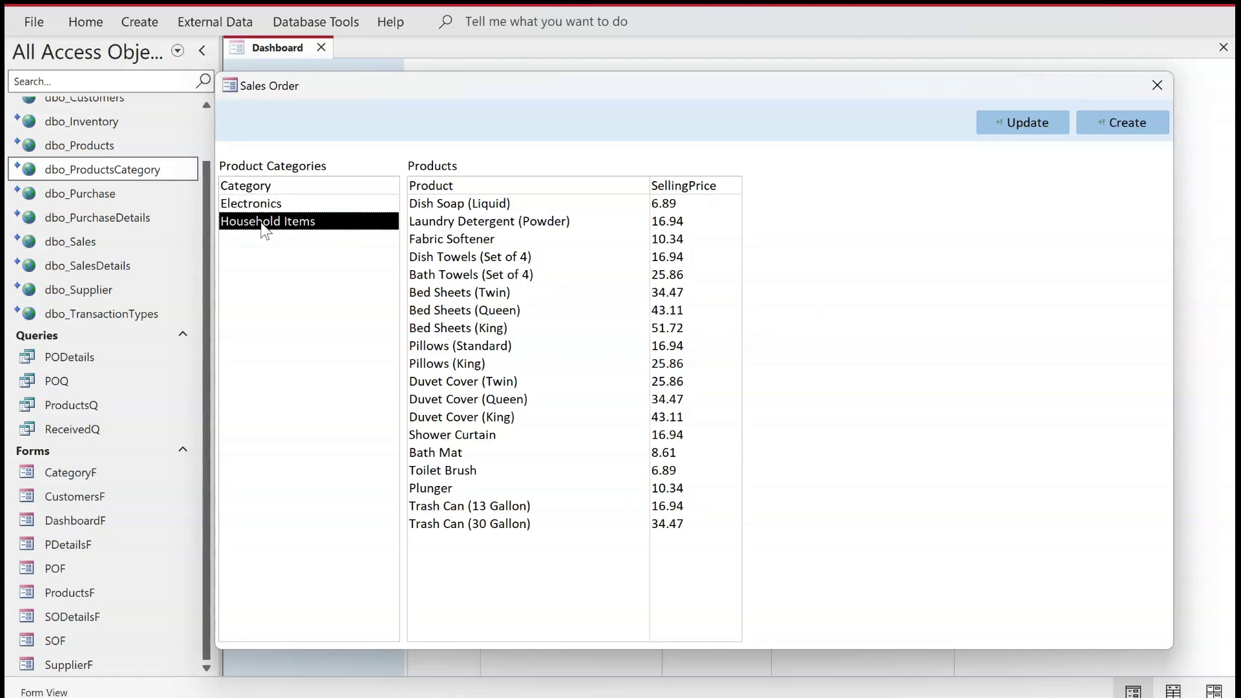
pyautogui.rightClick(815, 297)
pyautogui.click(768, 225)
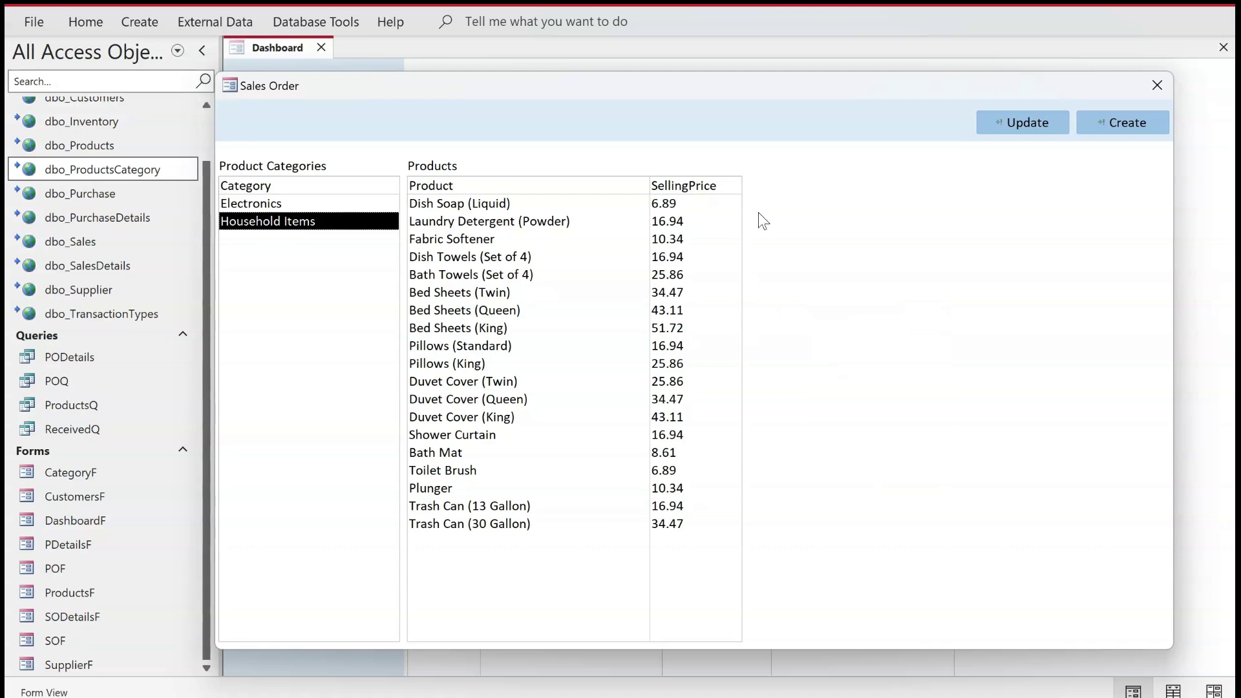
# Test the product filtering once more with both categories, and return the form to Design View.
pyautogui.click(289, 208)
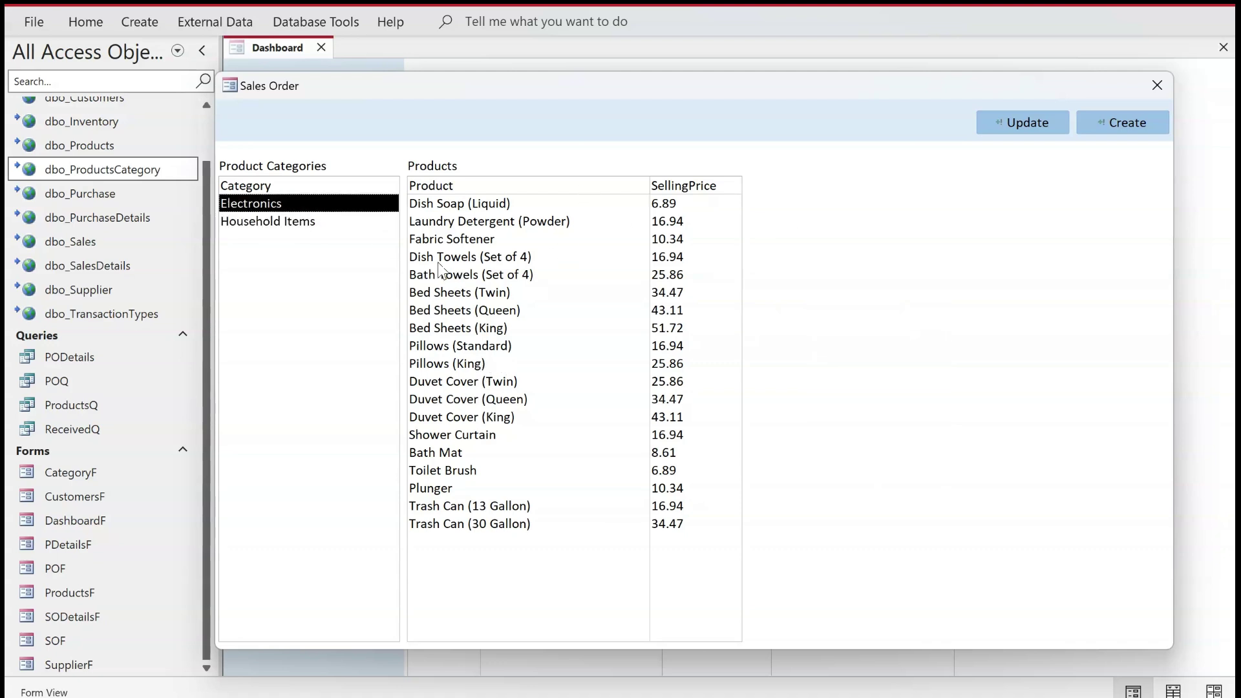
pyautogui.click(292, 224)
pyautogui.click(269, 204)
pyautogui.click(270, 223)
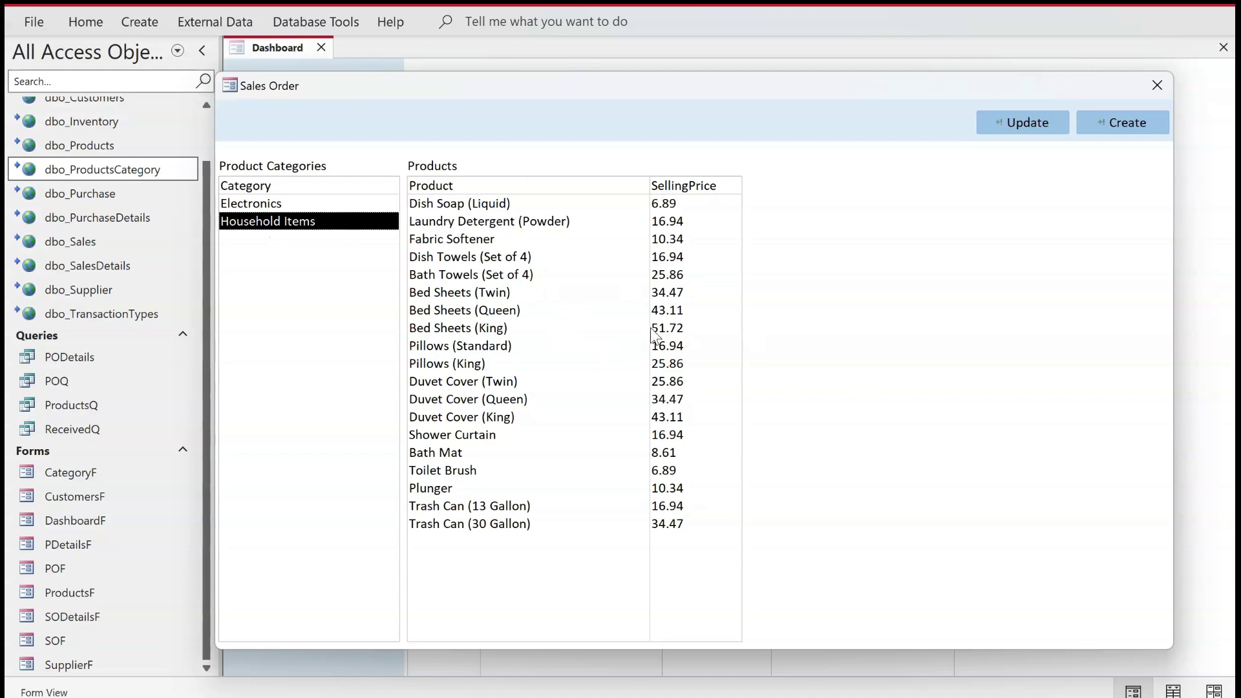
pyautogui.rightClick(881, 286)
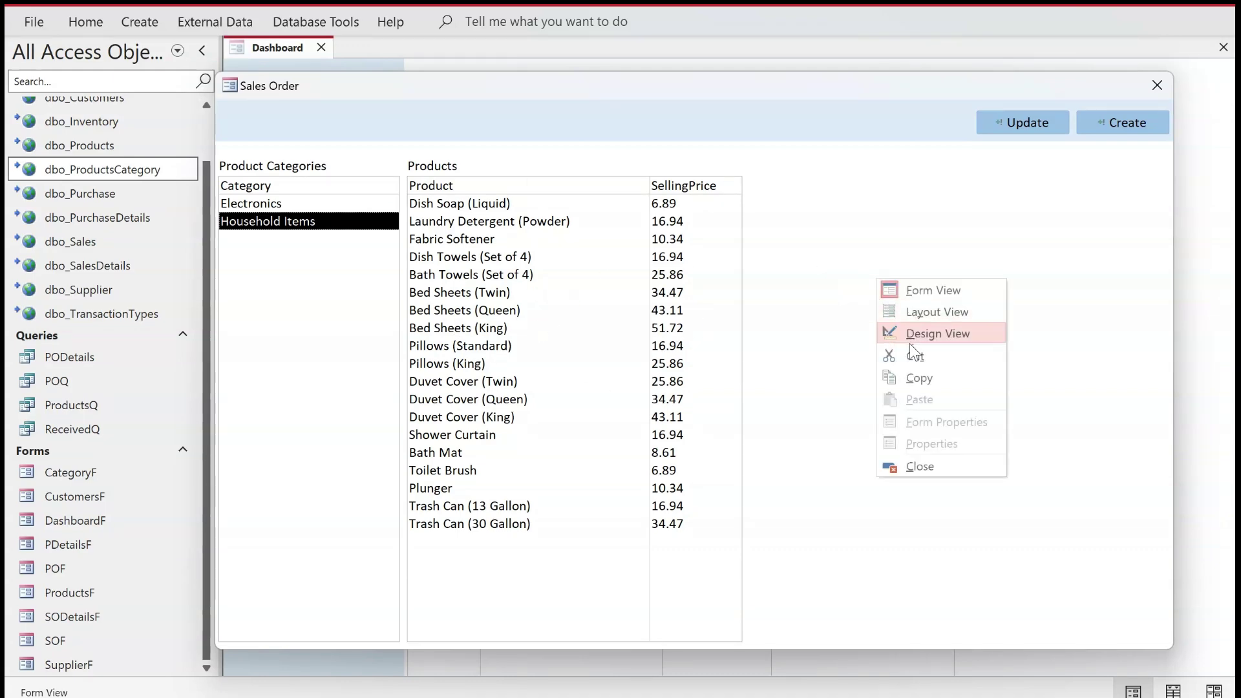
pyautogui.click(911, 333)
# Create an On Click event procedure for the ListCategories list box with the Code Builder.
pyautogui.click(367, 256)
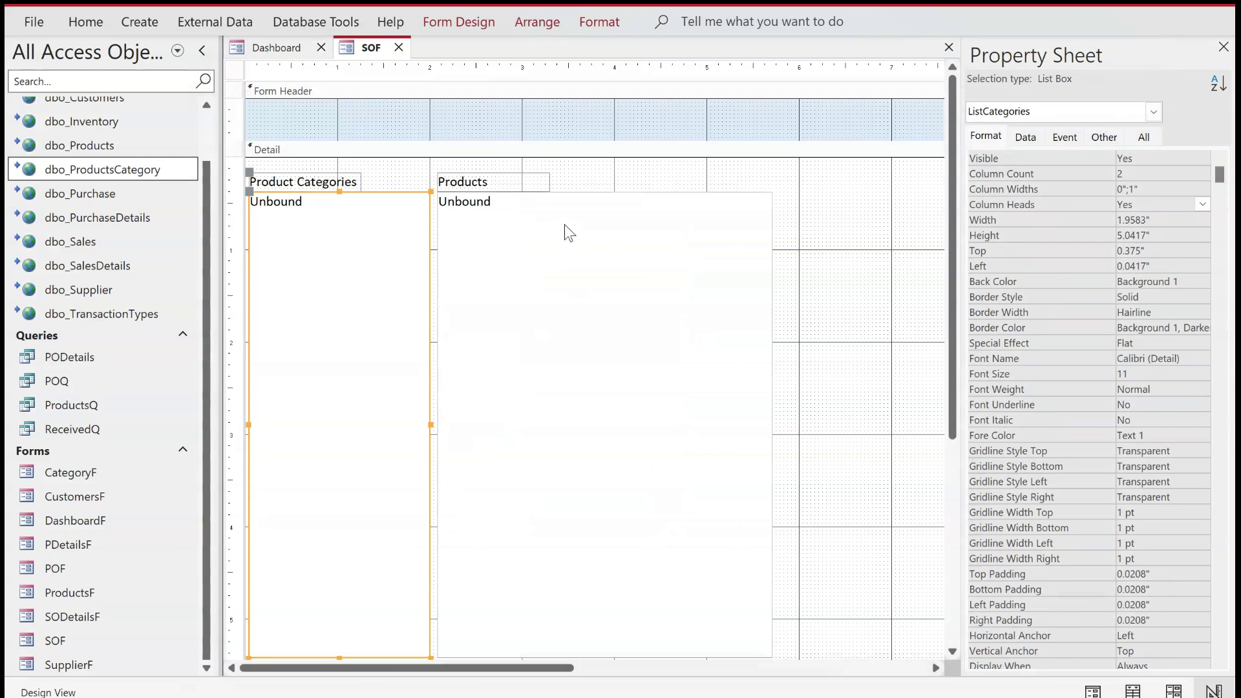
pyautogui.click(1060, 135)
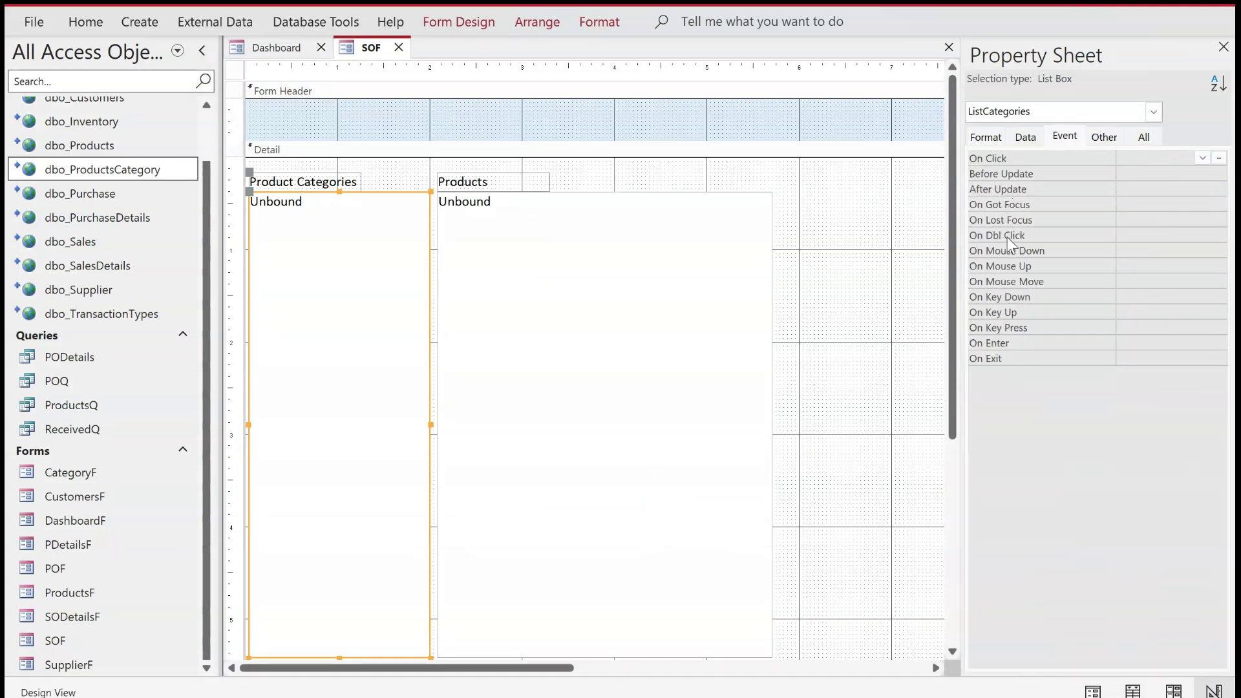
pyautogui.click(1129, 236)
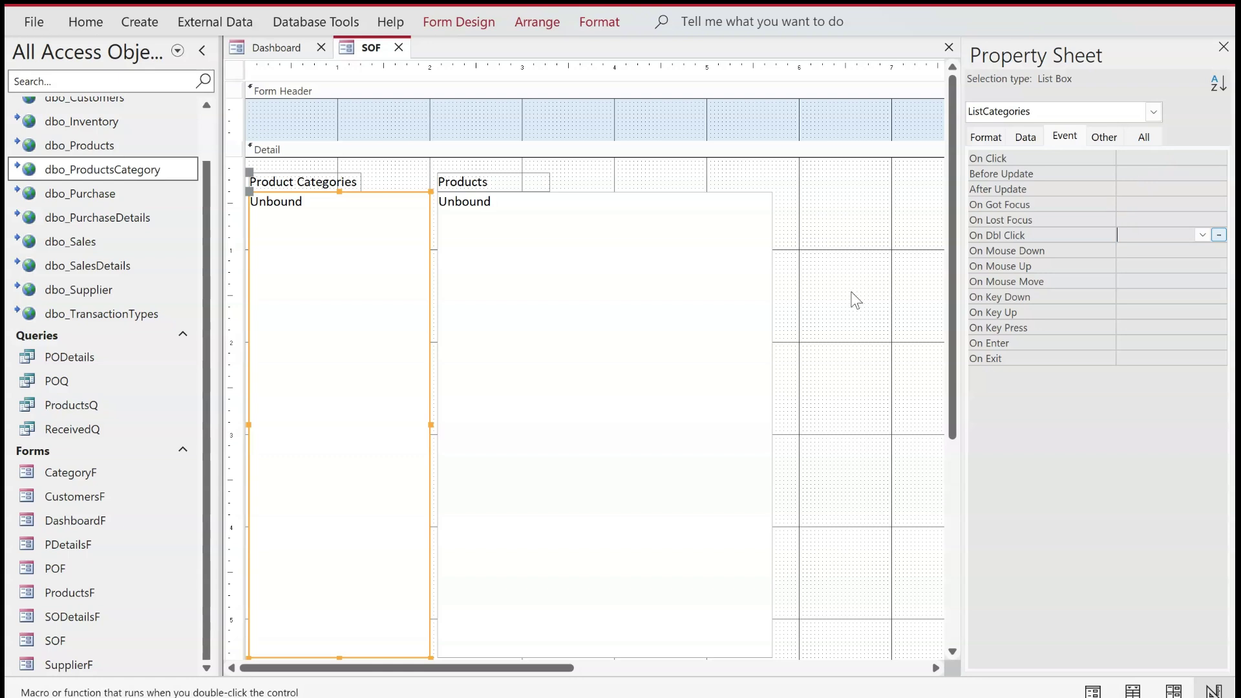
pyautogui.click(1128, 159)
pyautogui.click(1219, 159)
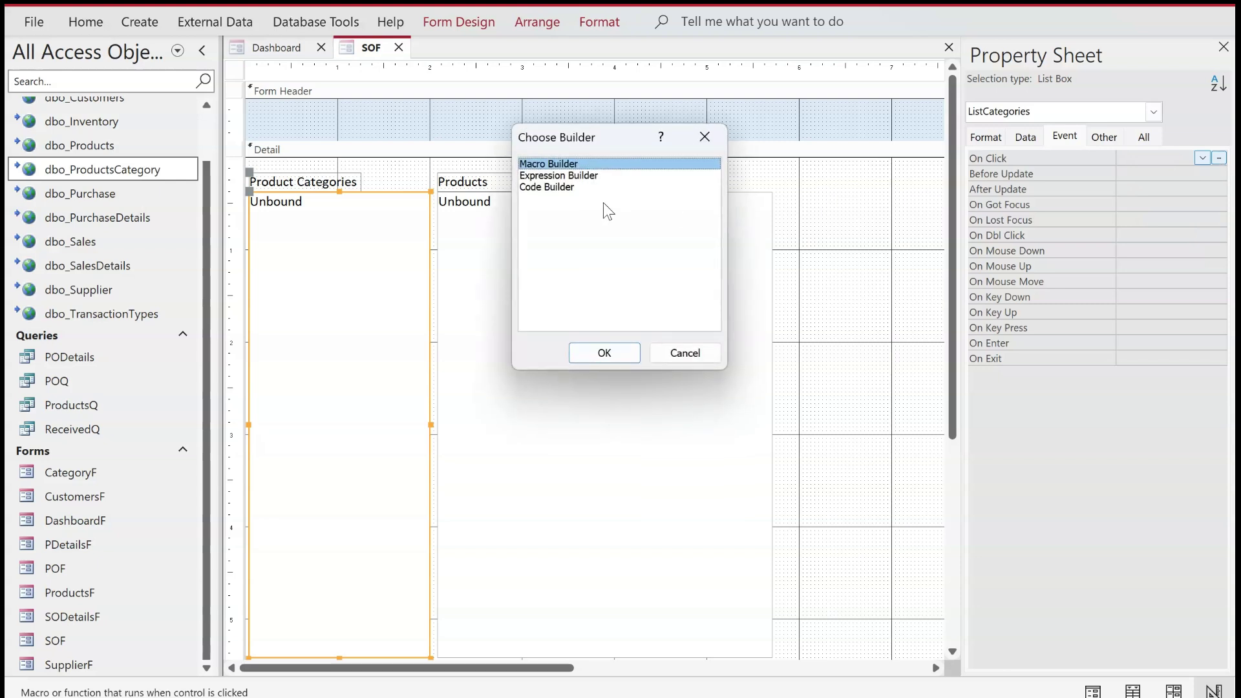
pyautogui.doubleClick(548, 192)
pyautogui.press('Return')
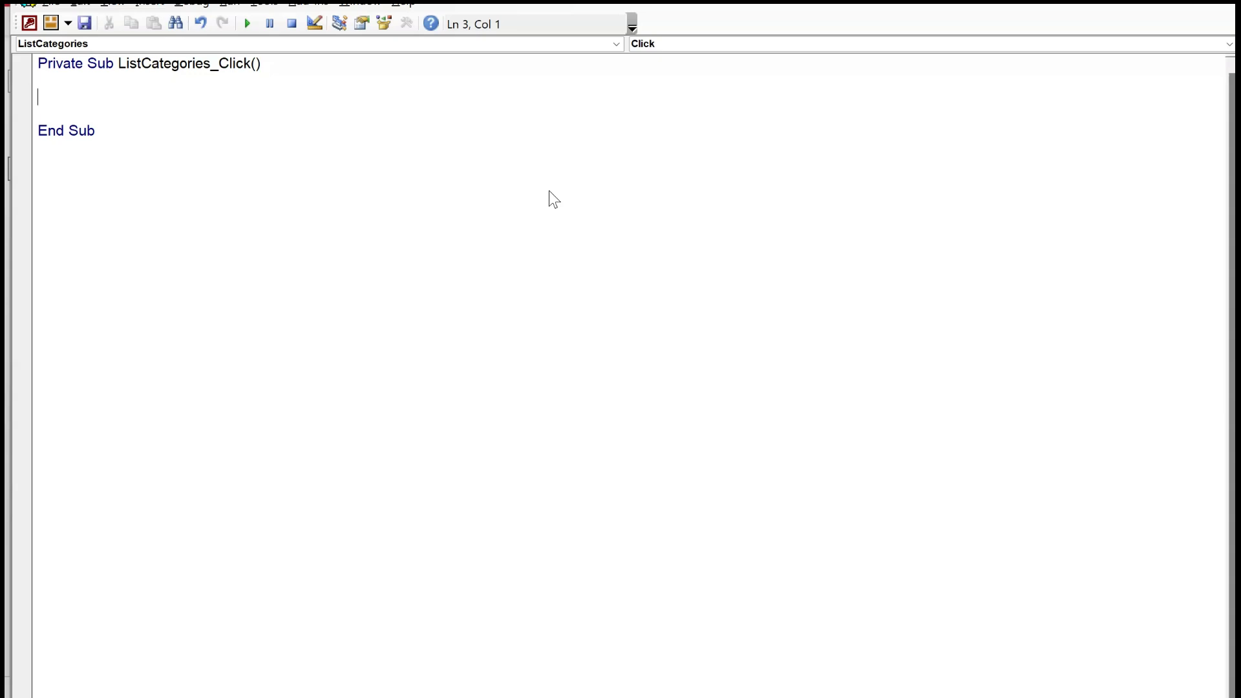
# Add the line Me.ListProducts.Requery to the ListCategories_Click procedure, and close the code editor.
pyautogui.write('me.lis')
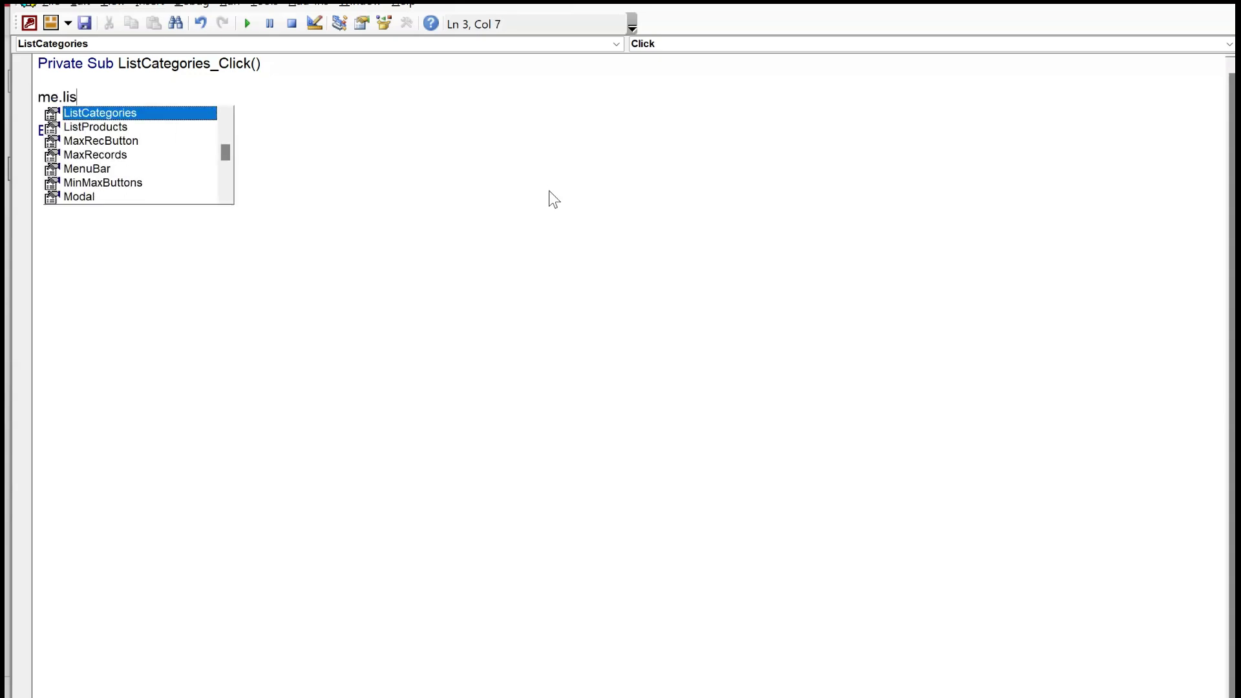
pyautogui.press('Down')
pyautogui.press('Tab')
pyautogui.write('.rq')
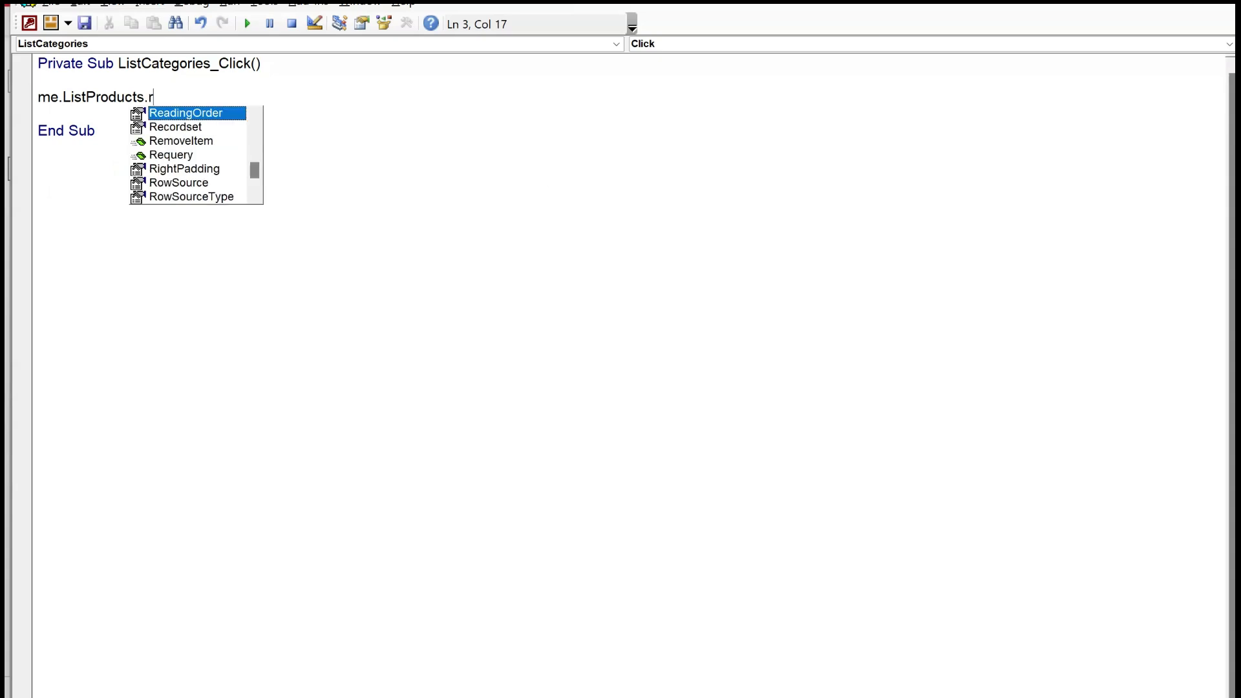
pyautogui.press('BackSpace')
pyautogui.write('e')
pyautogui.press('Down')
pyautogui.press('Tab')
pyautogui.press('Down')
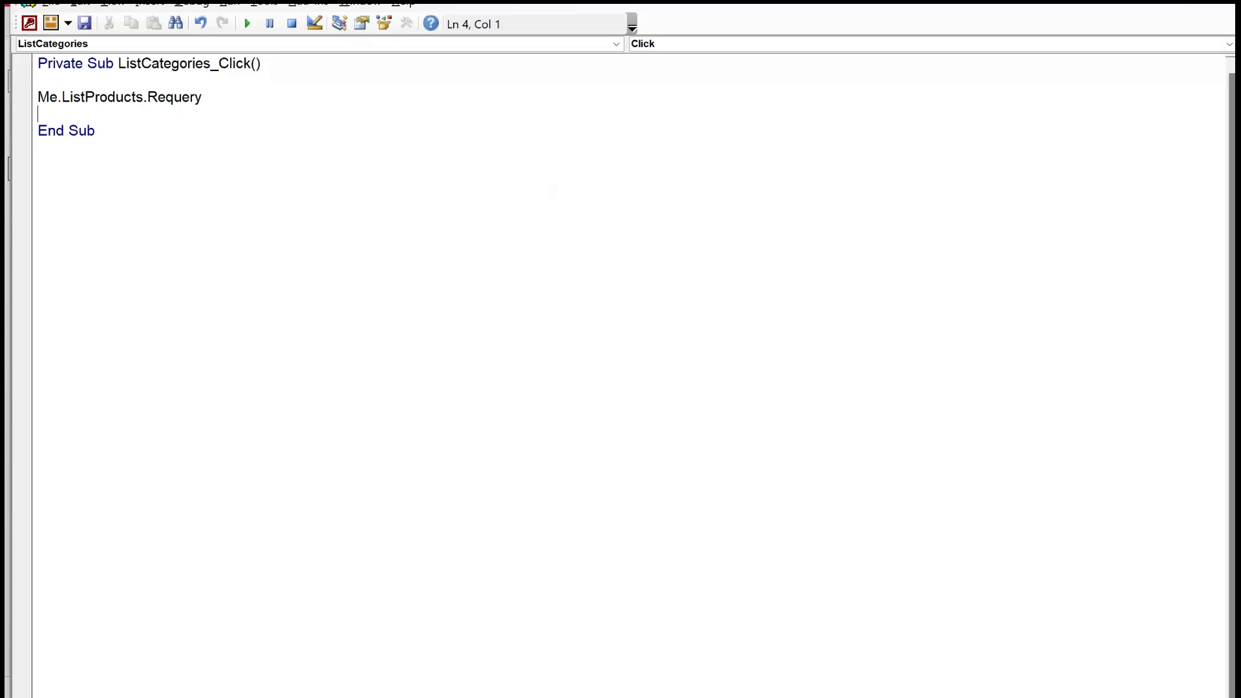
pyautogui.click(1221, 2)
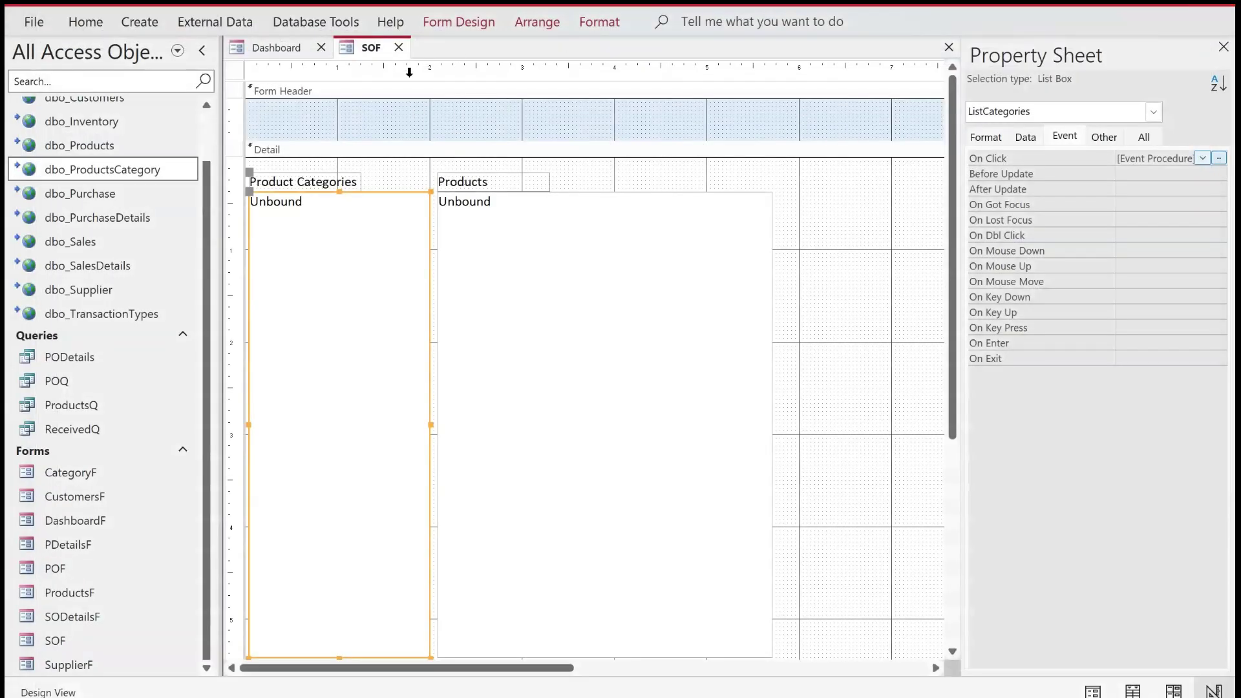
# Show the form in Form View and switch between Electronics and Household Items to test that the products list requeries.
pyautogui.rightClick(362, 45)
pyautogui.rightClick(369, 50)
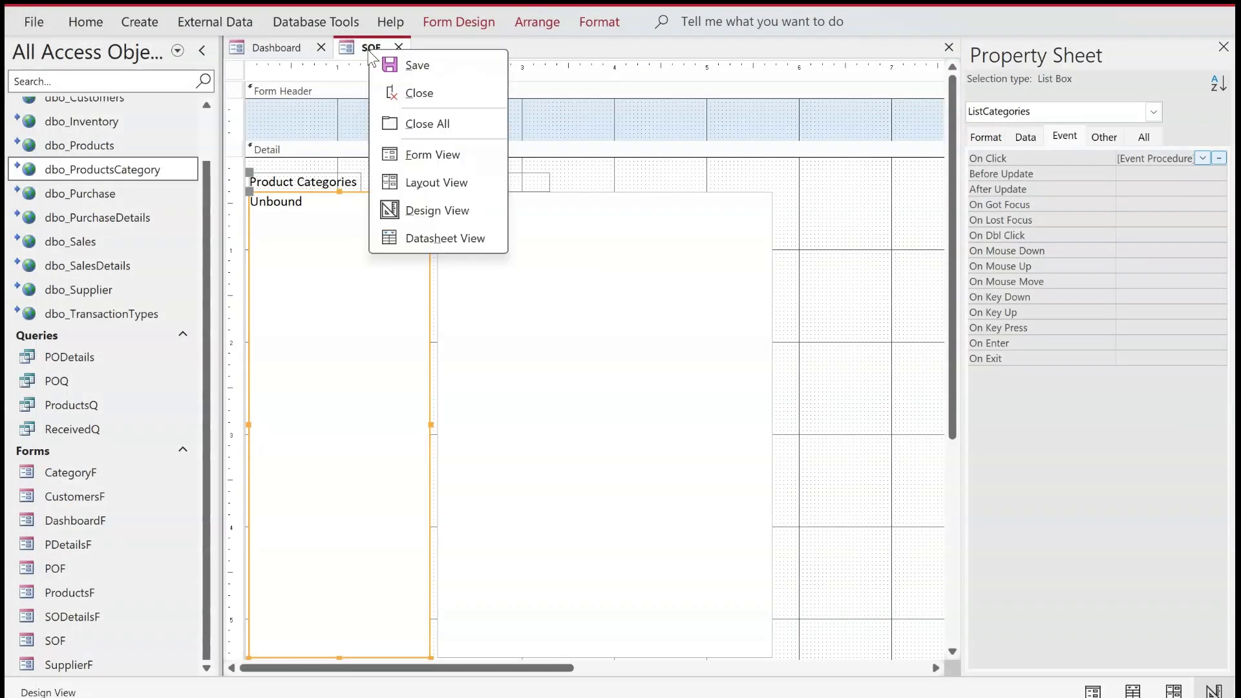
pyautogui.click(431, 167)
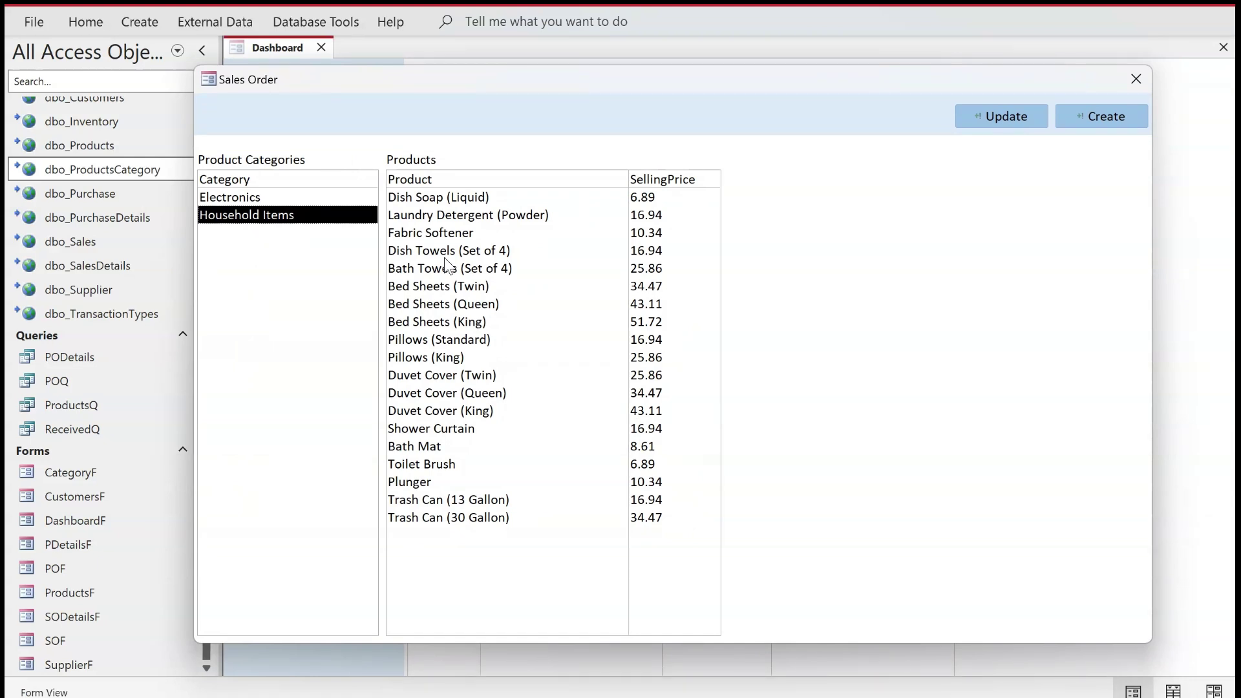
pyautogui.click(247, 201)
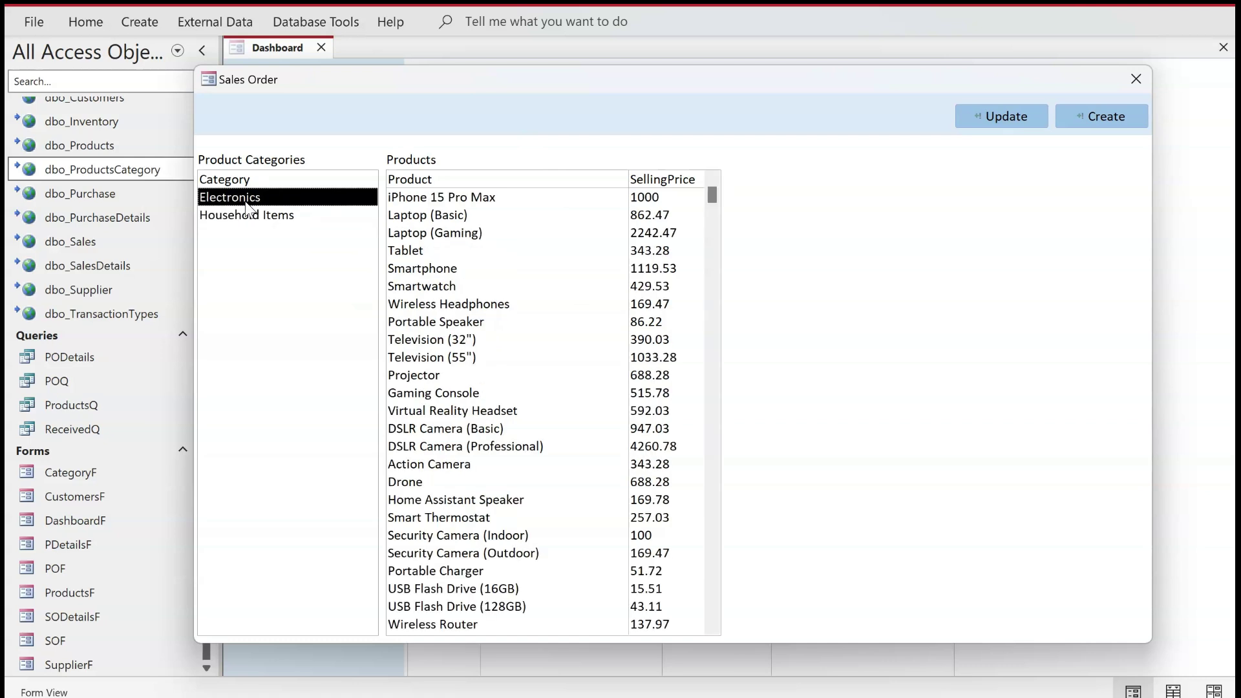
pyautogui.scroll(-3, 577, 479)
pyautogui.scroll(3, 581, 485)
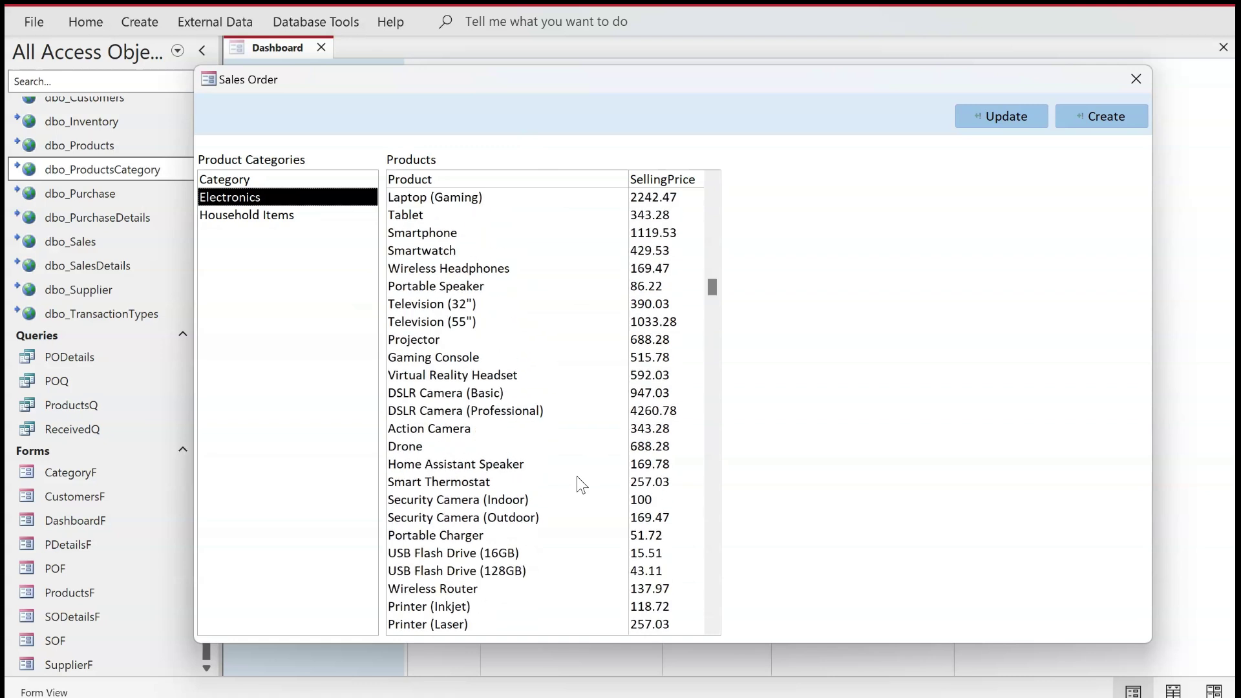
pyautogui.click(262, 218)
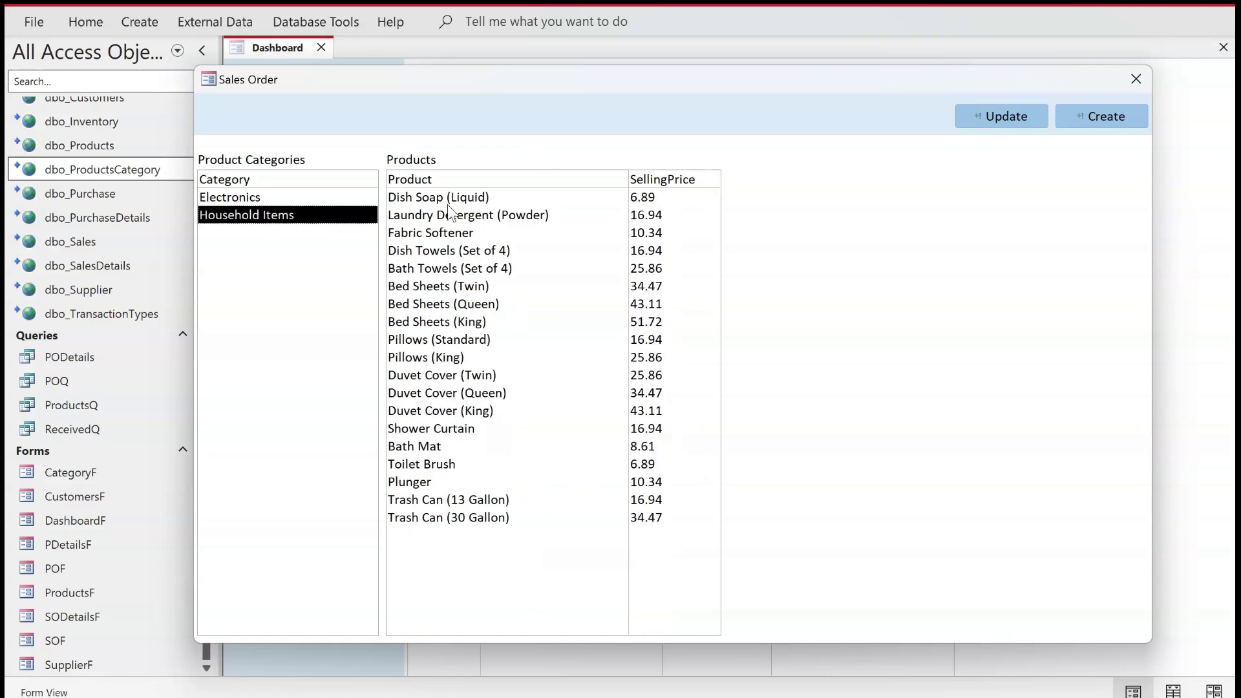
pyautogui.click(270, 198)
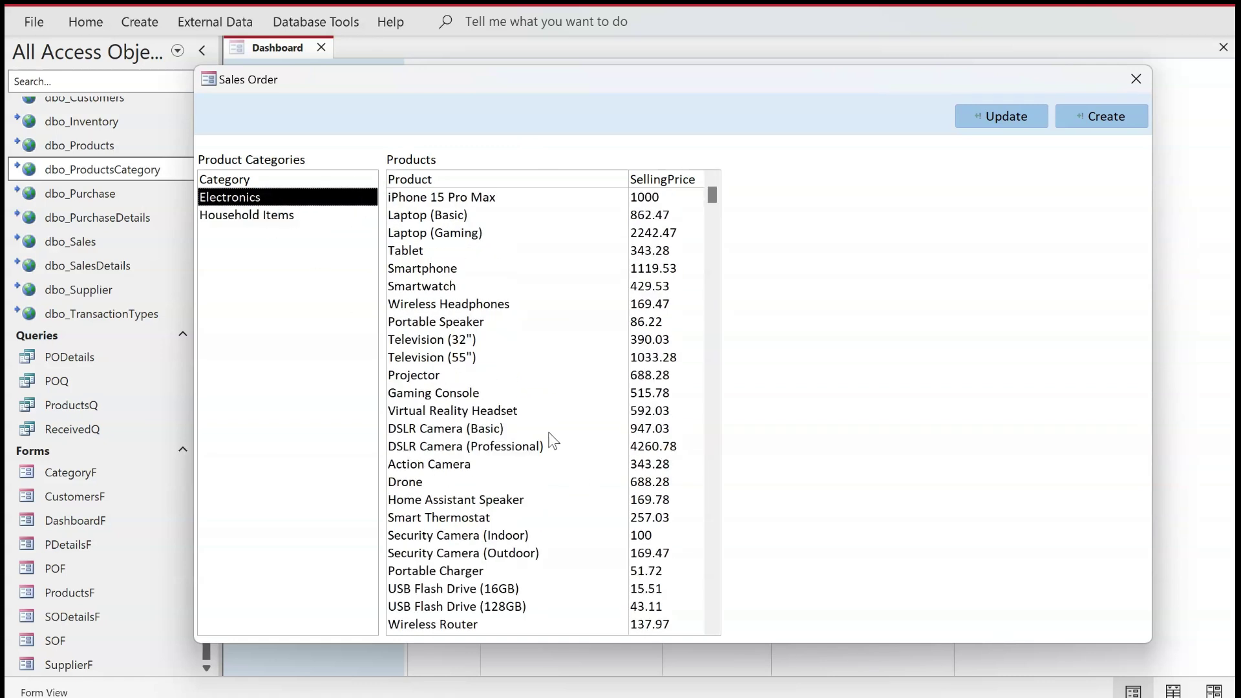
pyautogui.click(258, 219)
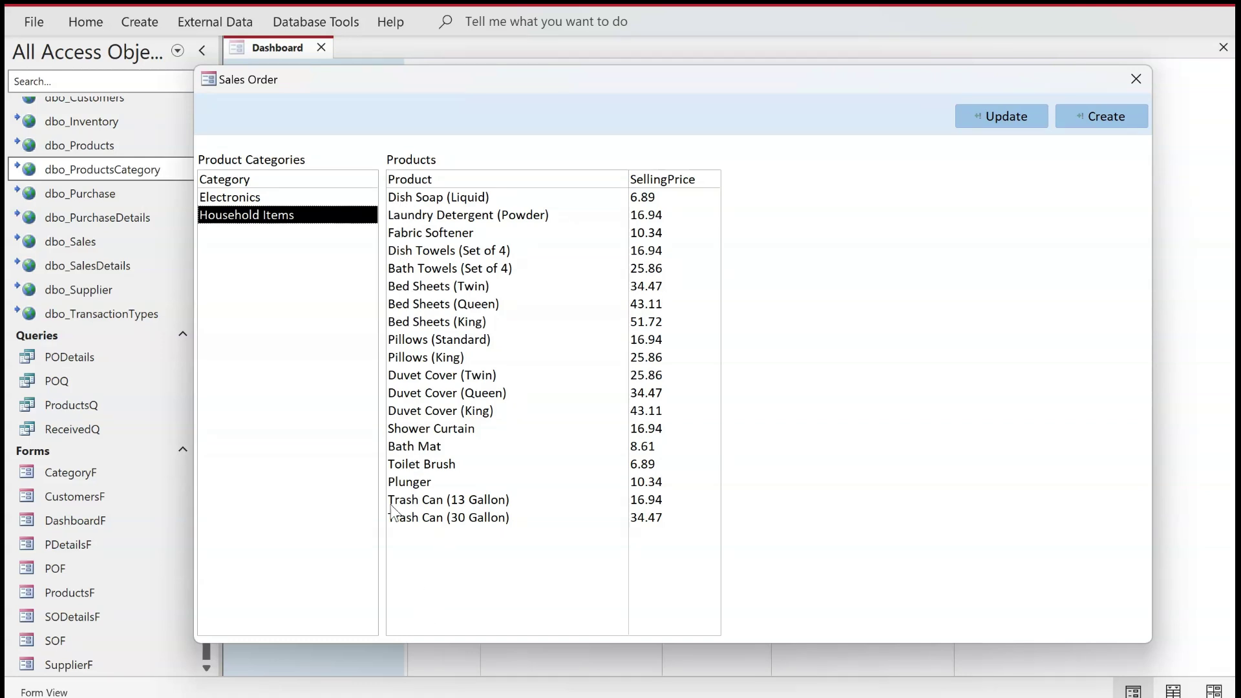
pyautogui.click(257, 197)
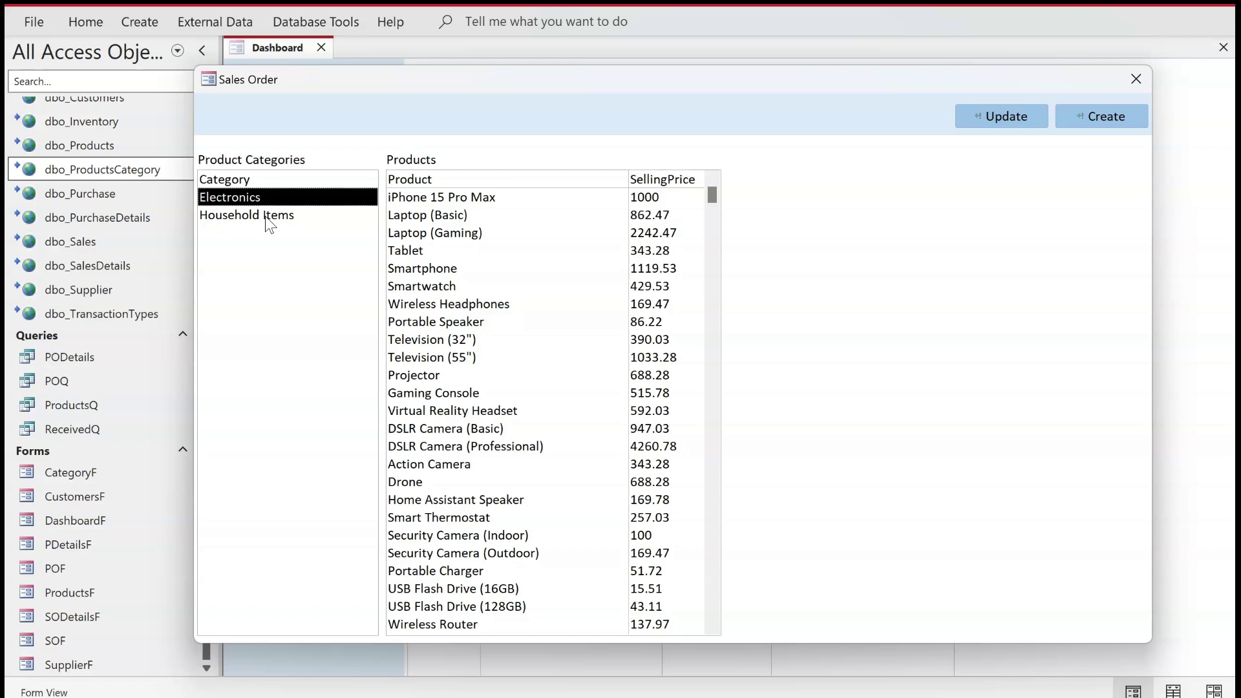
# Return to Design View and open the On Click event procedure of the ListCategories list box for review.
pyautogui.rightClick(870, 230)
pyautogui.click(893, 284)
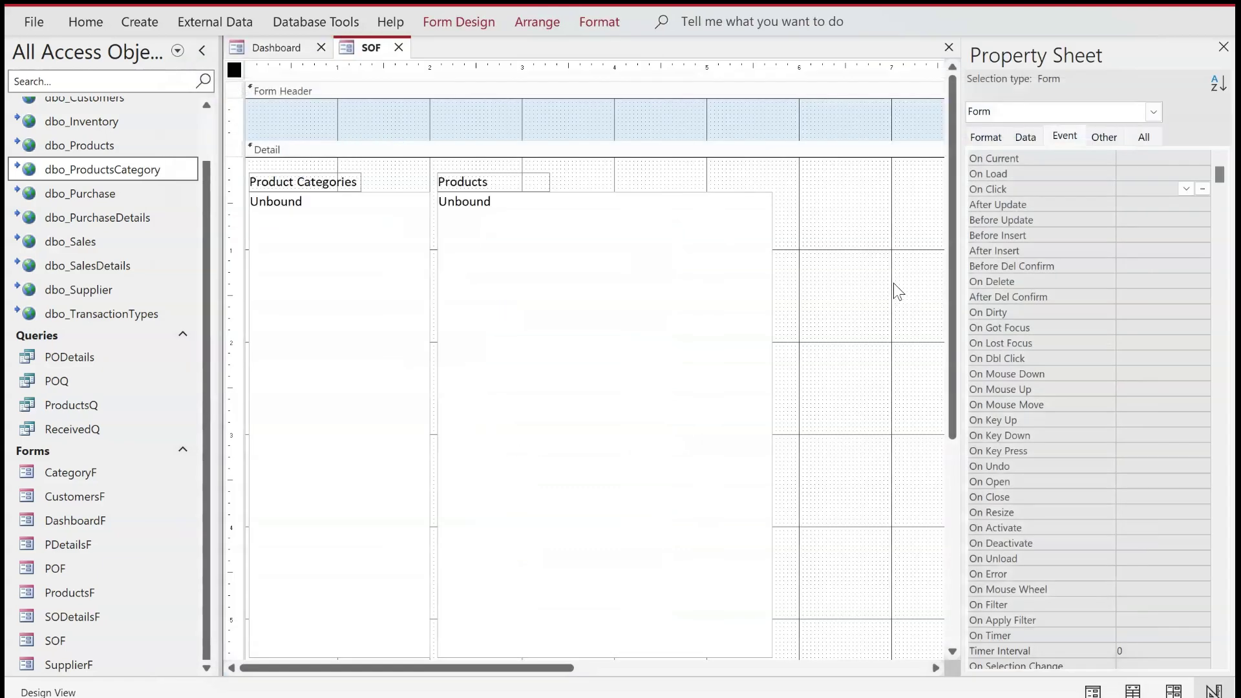
pyautogui.click(466, 280)
pyautogui.click(343, 289)
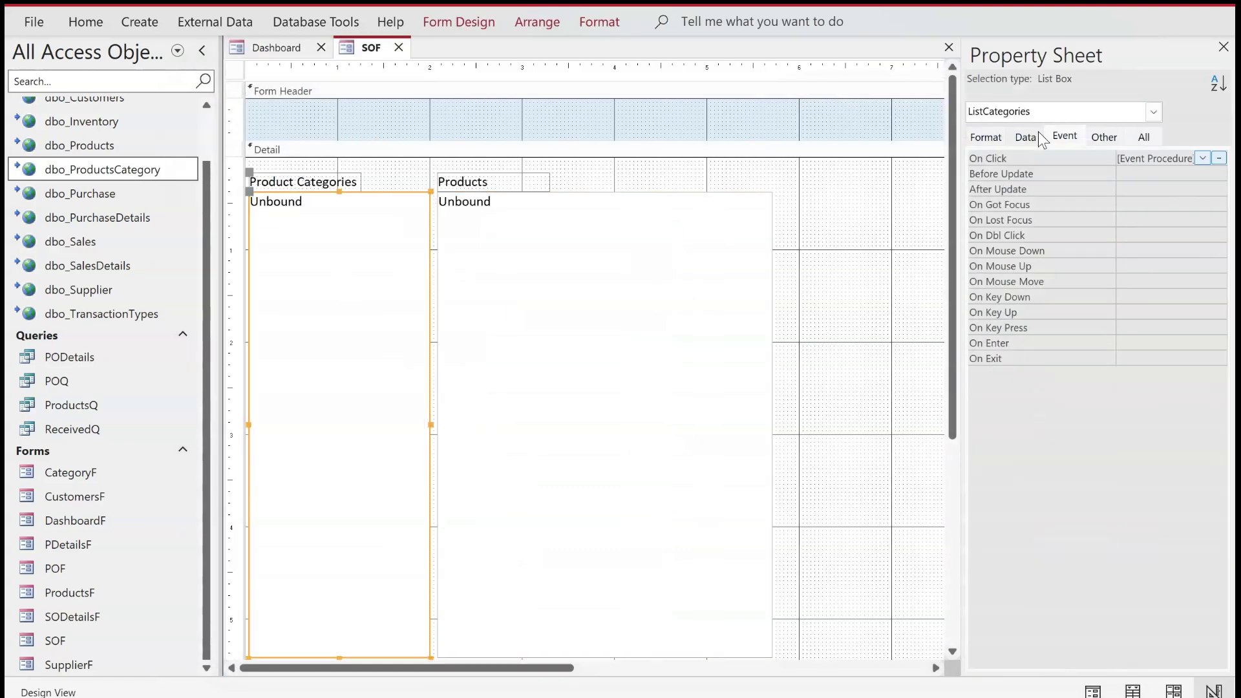
pyautogui.click(1219, 159)
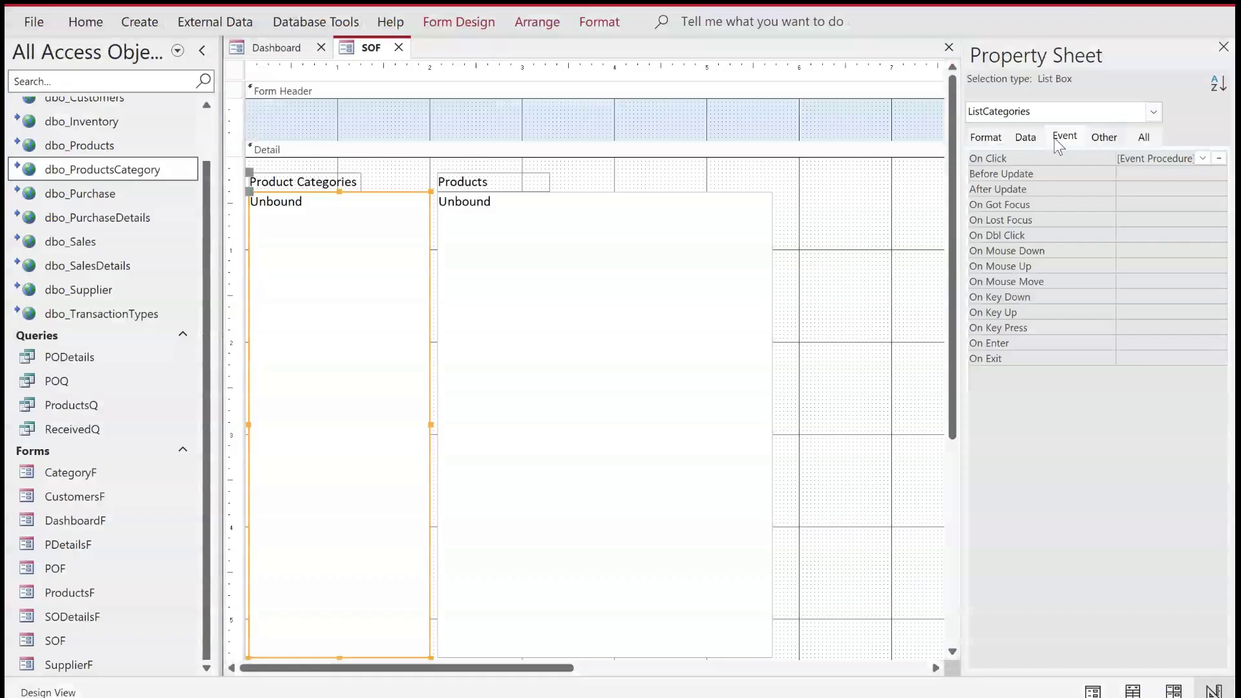
# Sort the Category field ascending in the ListCategories row source query, run it to check the order, and close the Query Builder.
pyautogui.click(1026, 137)
pyautogui.click(1196, 172)
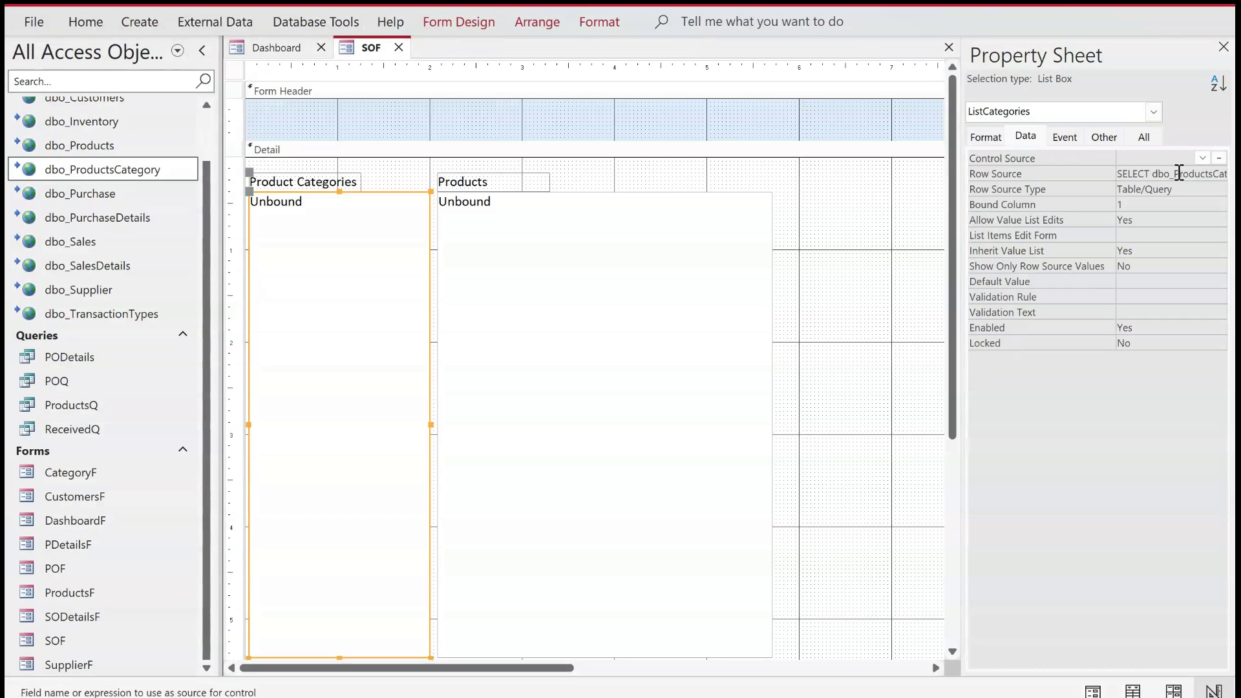
pyautogui.click(1219, 172)
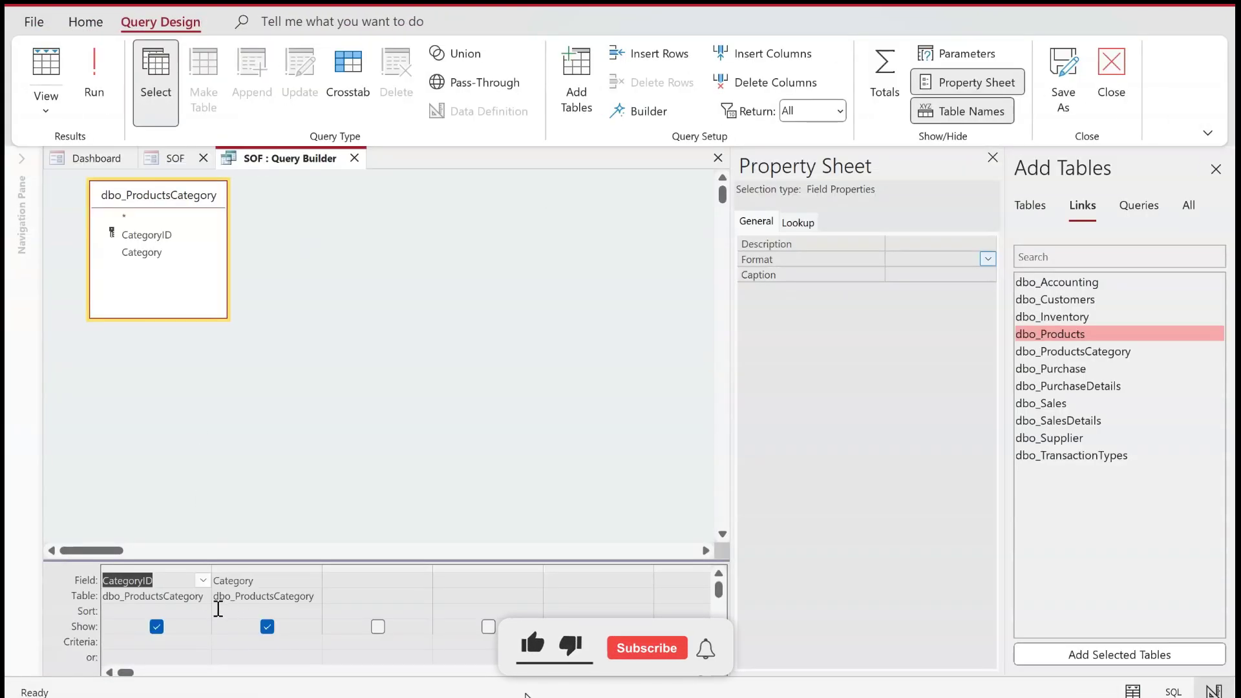
pyautogui.click(259, 611)
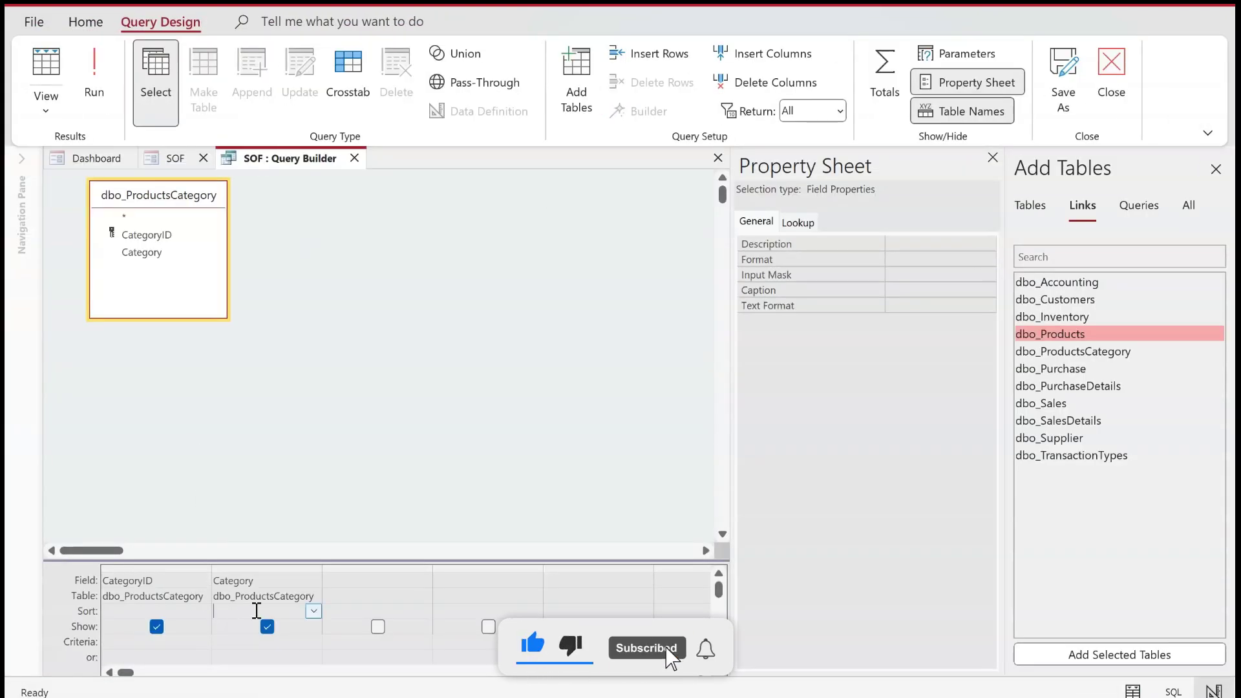
pyautogui.click(314, 611)
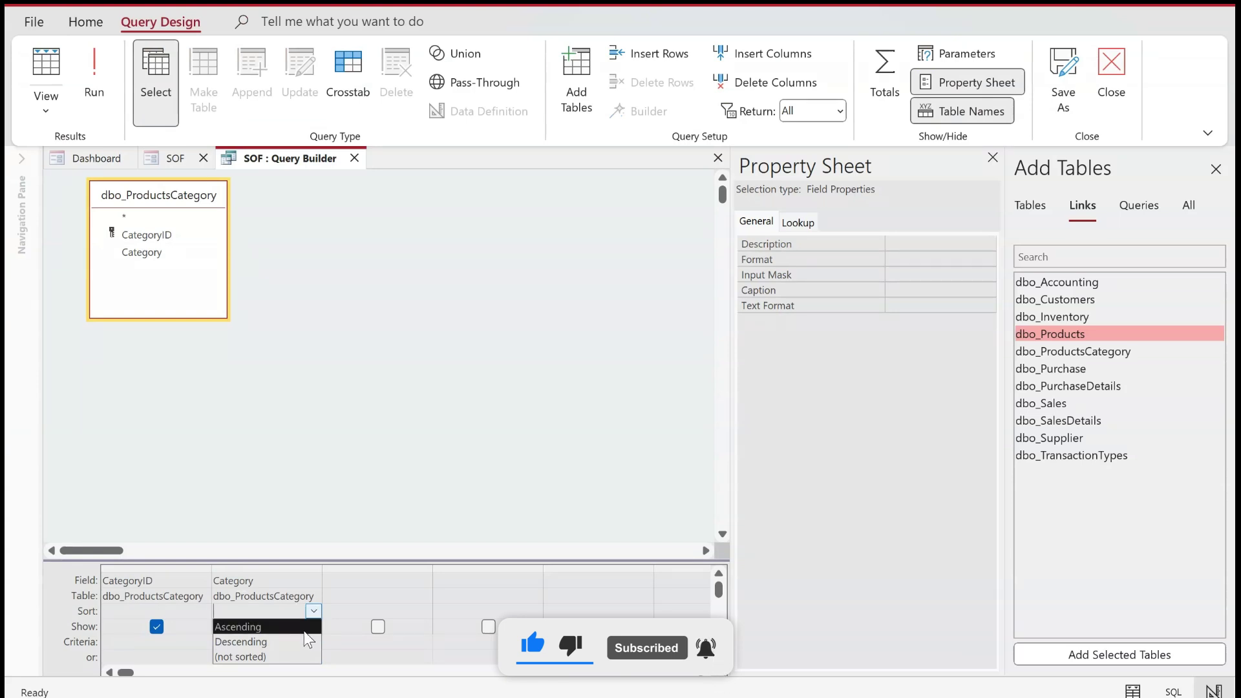
pyautogui.click(304, 627)
pyautogui.rightClick(286, 157)
pyautogui.click(318, 175)
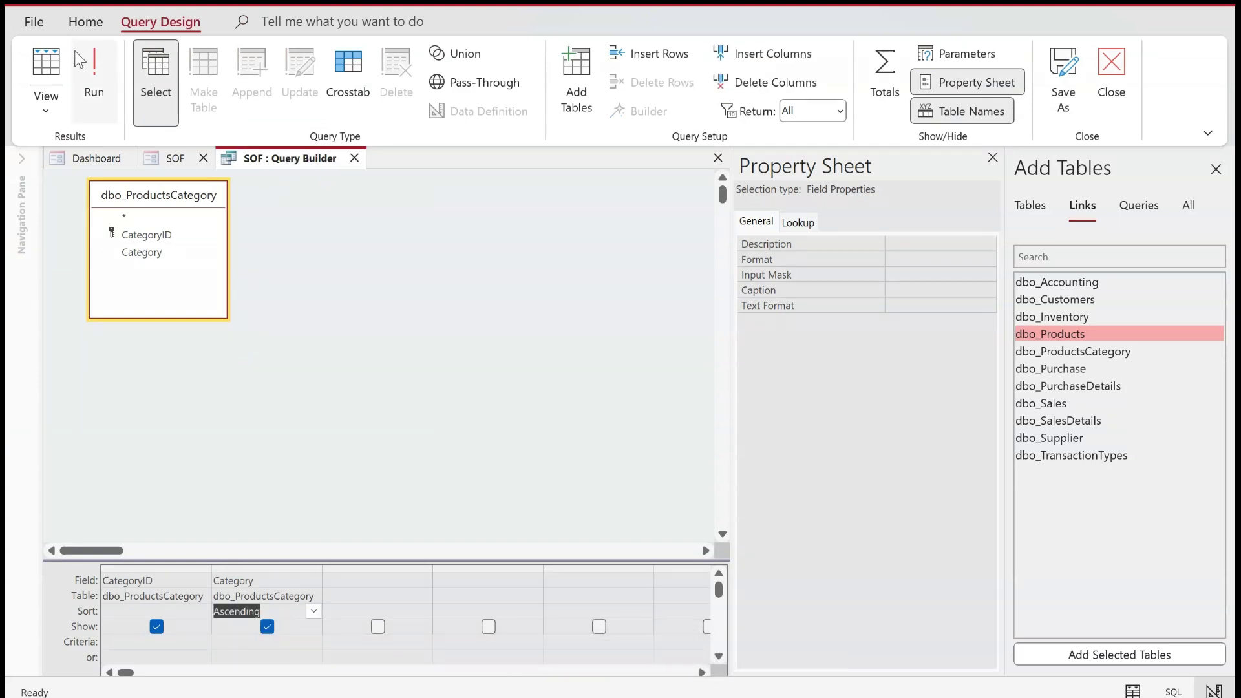
pyautogui.click(101, 75)
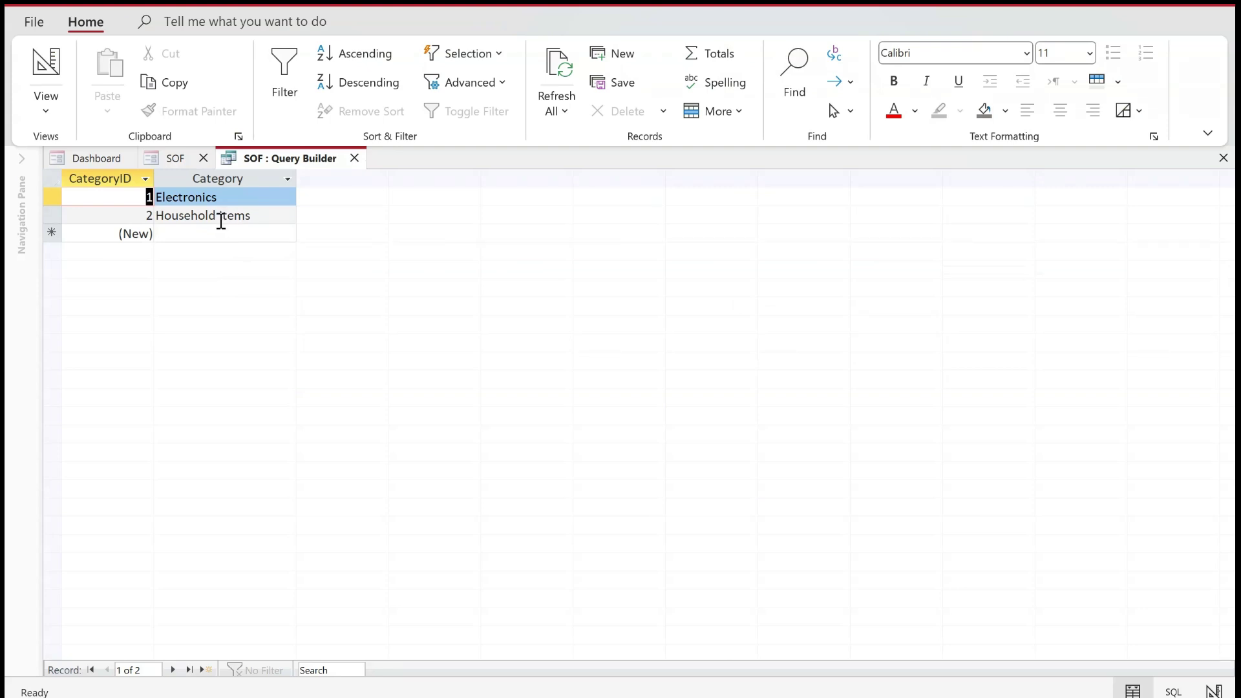
pyautogui.click(354, 158)
# Sort the Product field ascending in the ListProducts row source query, preview the datasheet, and close the Query Builder.
pyautogui.click(482, 253)
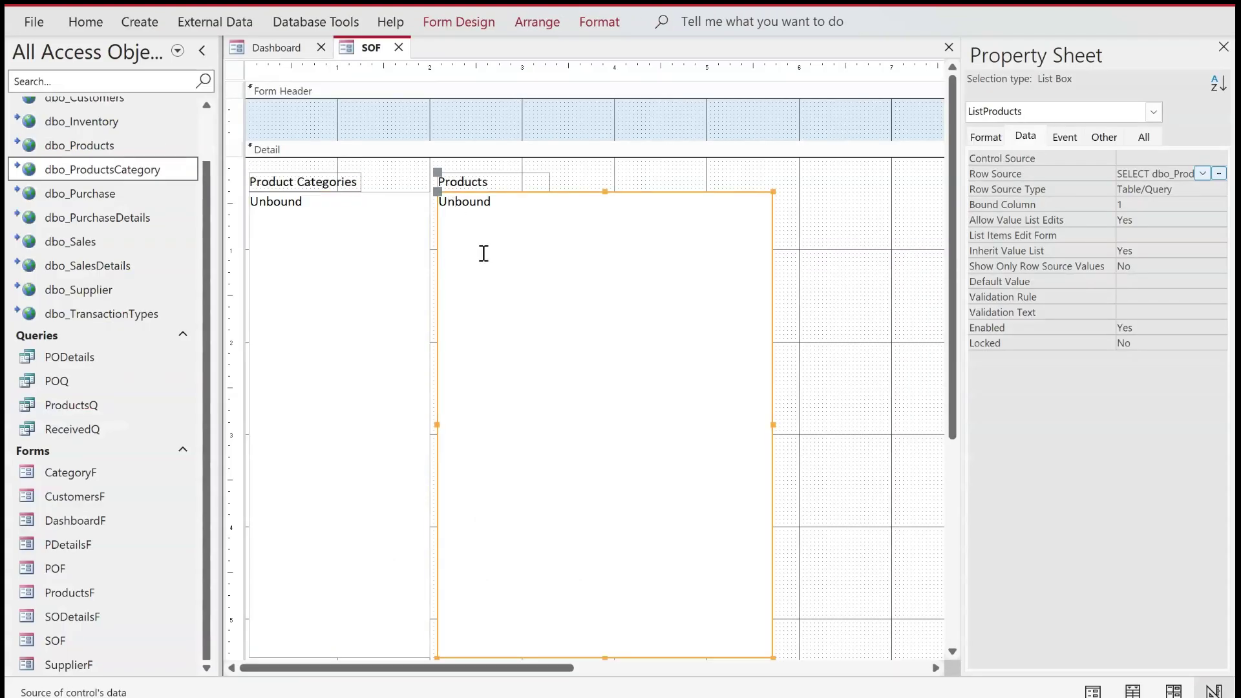
pyautogui.click(1218, 173)
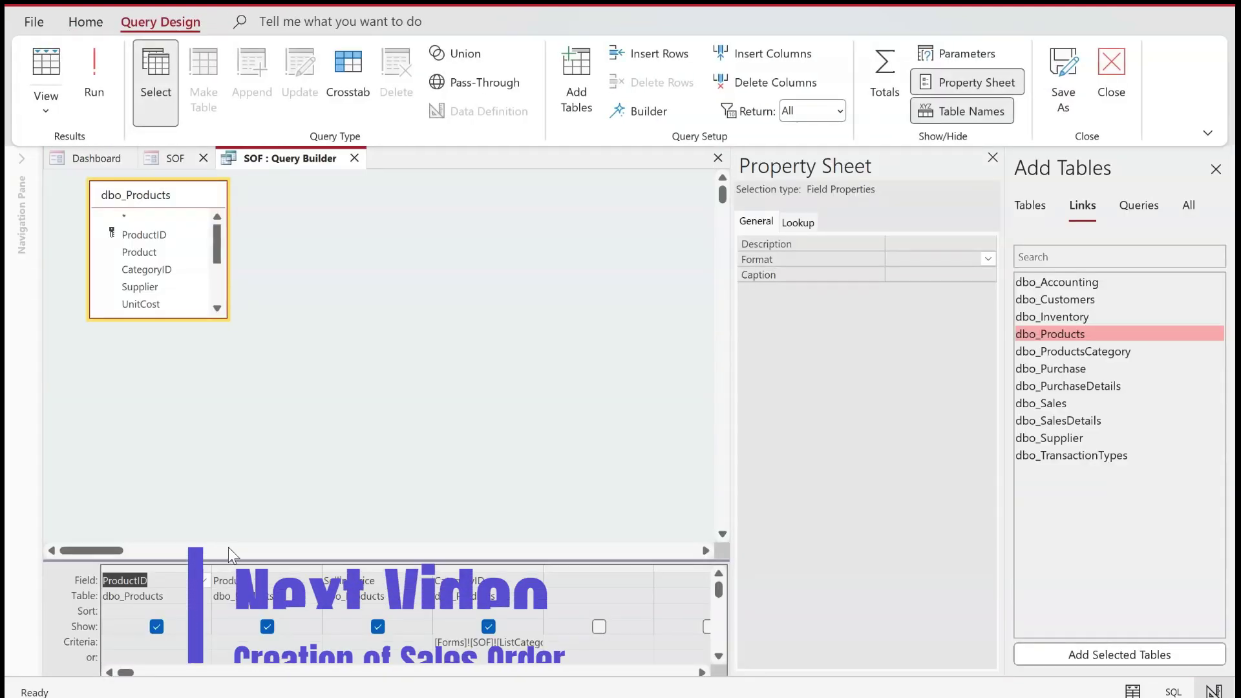
pyautogui.click(230, 613)
pyautogui.click(314, 612)
pyautogui.click(285, 625)
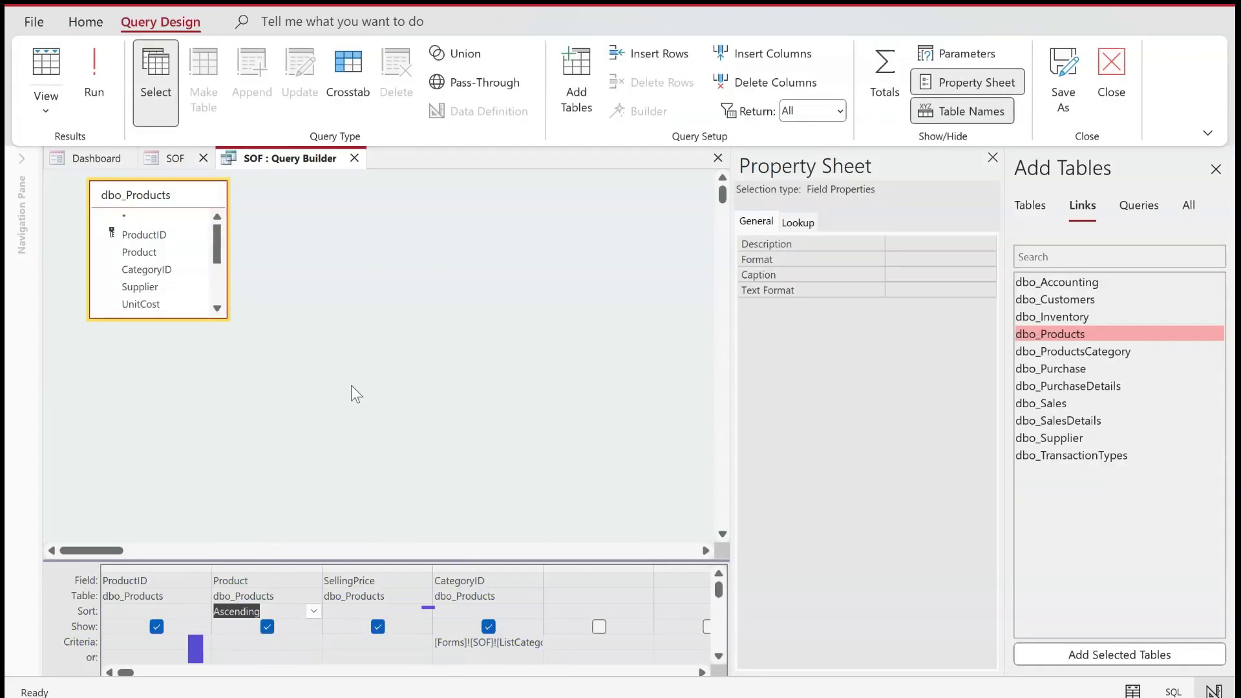
pyautogui.click(351, 387)
pyautogui.click(46, 65)
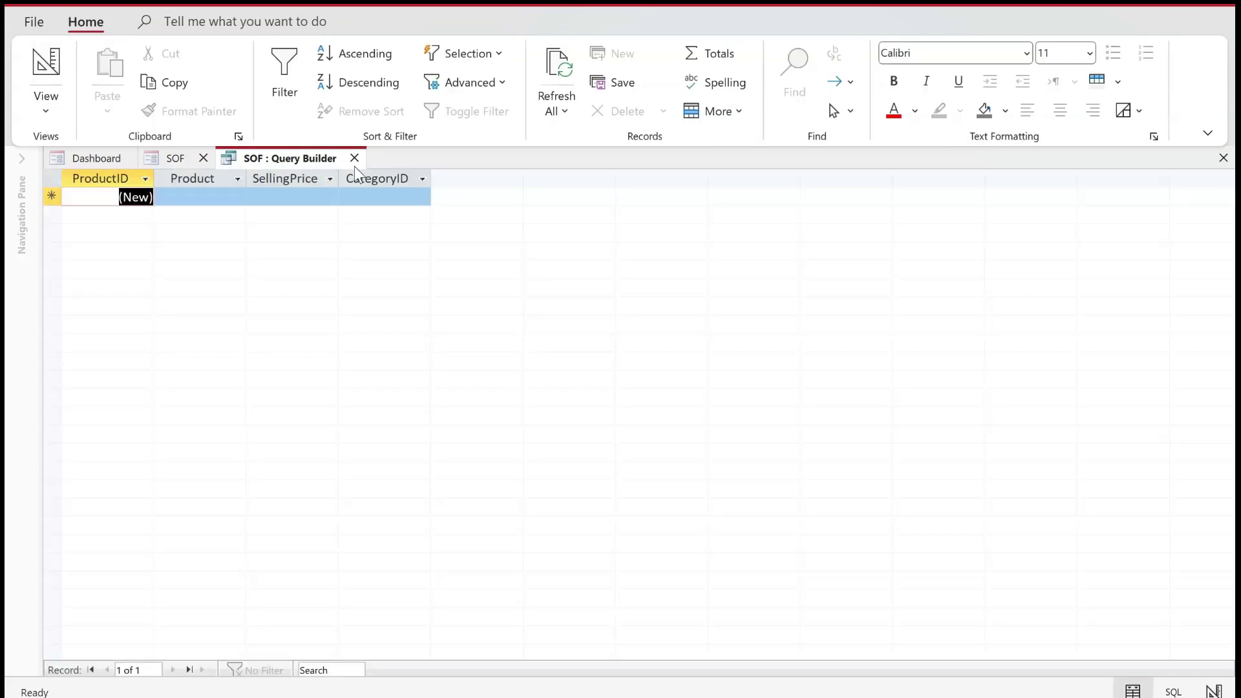
pyautogui.click(354, 159)
# Show the form in Form View and look through the Electronics products from Action Camera to the end of the list.
pyautogui.click(557, 424)
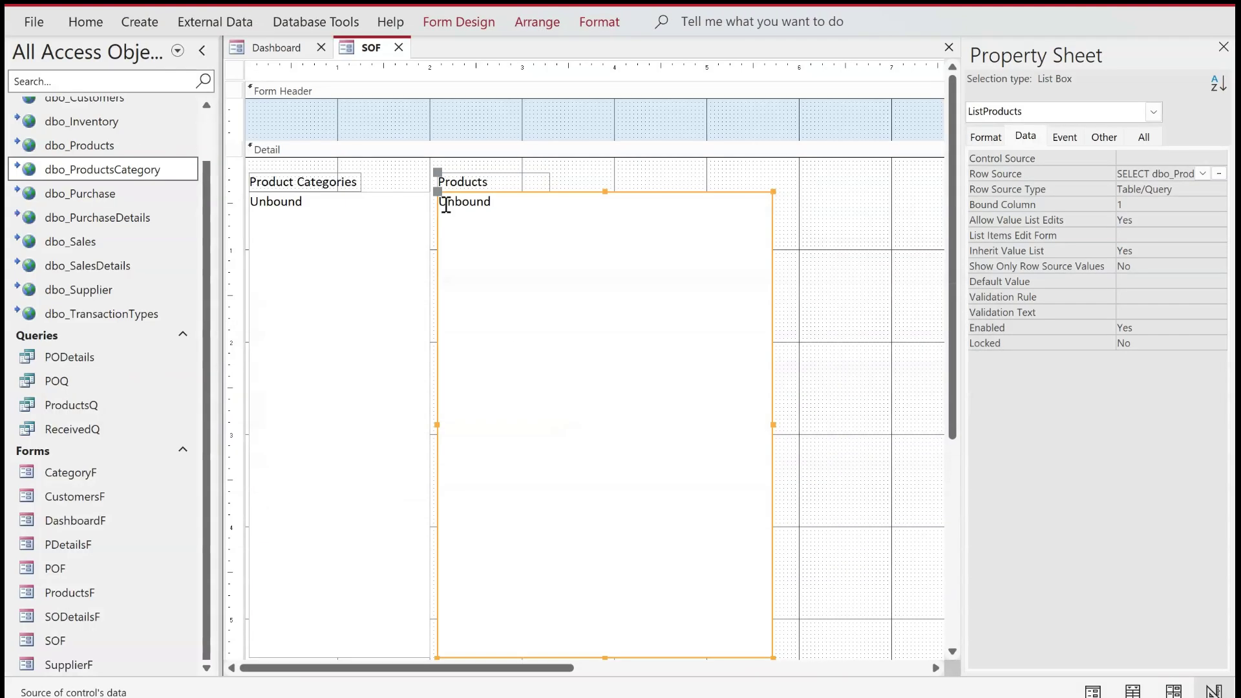
pyautogui.rightClick(372, 47)
pyautogui.click(437, 151)
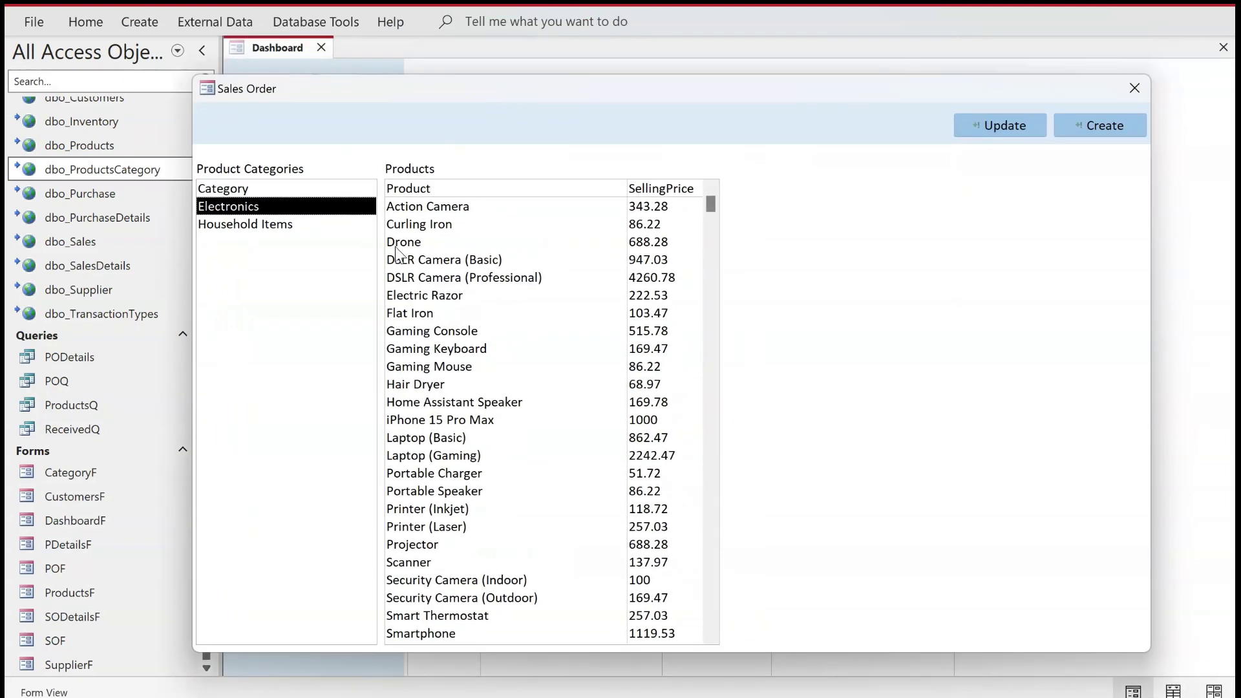
pyautogui.click(409, 207)
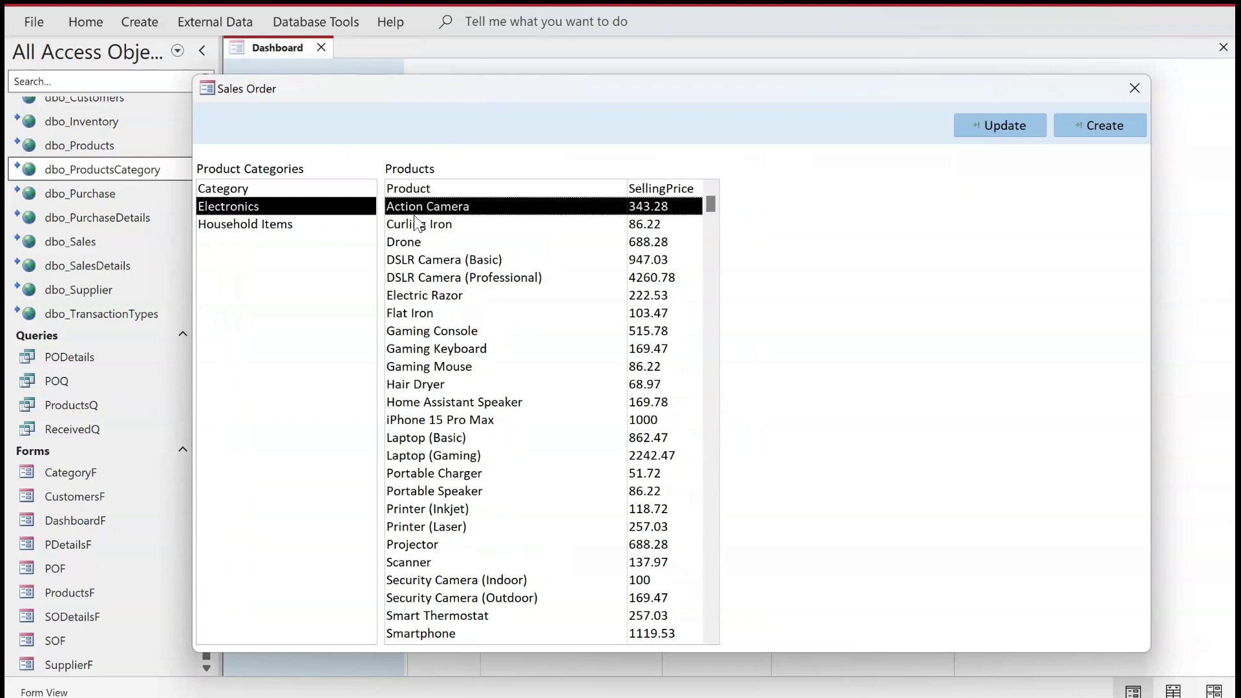
pyautogui.scroll(-3, 409, 262)
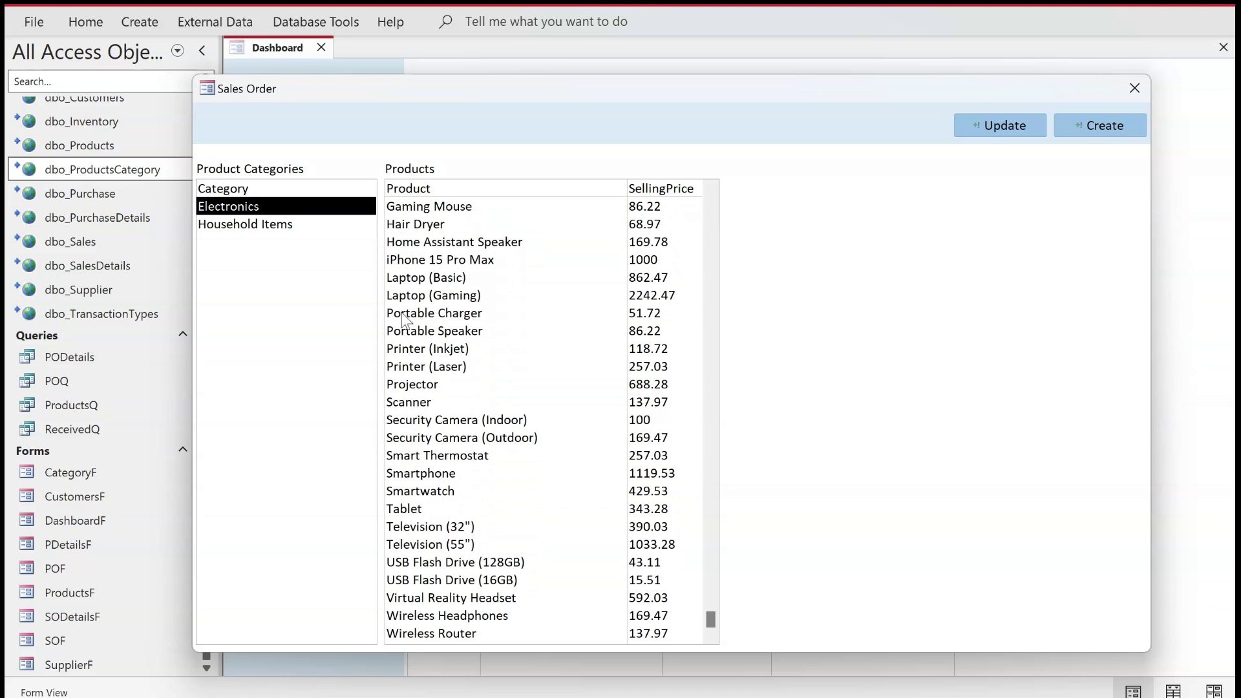
pyautogui.scroll(3, 437, 498)
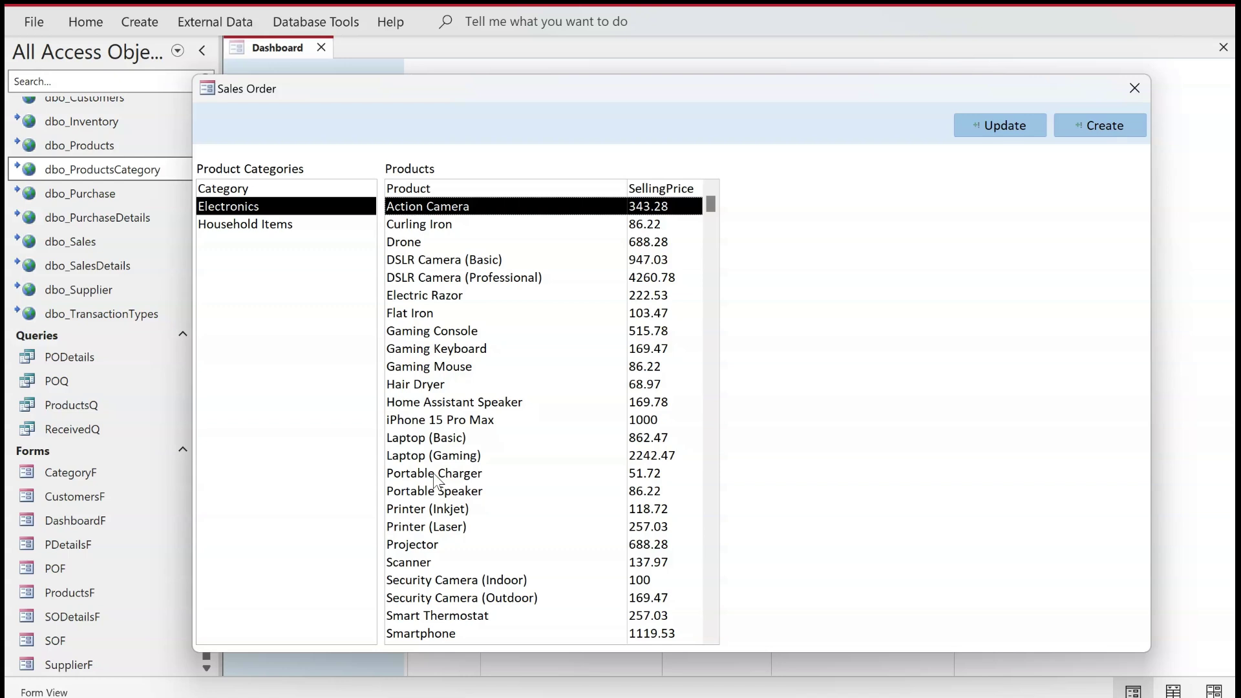
# Test jumping through the products list by the first letters L, S and A.
pyautogui.click(443, 460)
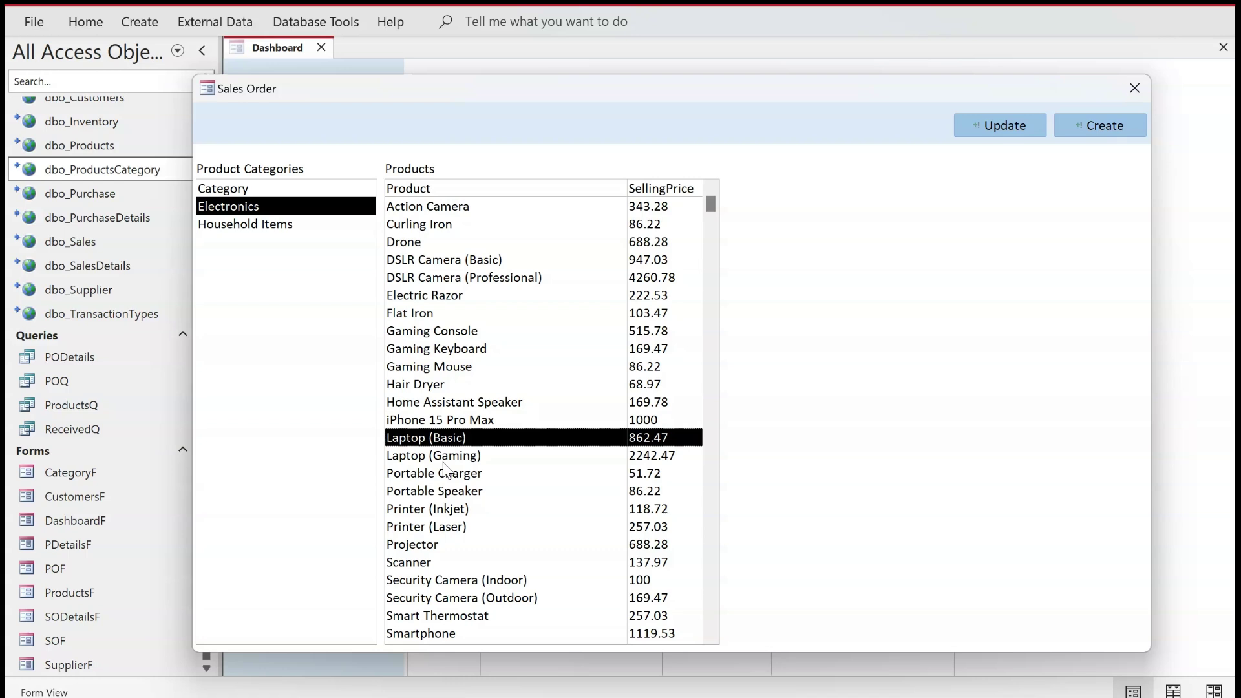
pyautogui.press('l')
pyautogui.press('l')
pyautogui.press('l')
pyautogui.press('l')
pyautogui.press('l')
pyautogui.press('l')
pyautogui.press('s')
pyautogui.press('s')
pyautogui.press('s')
pyautogui.press('s')
pyautogui.press('s')
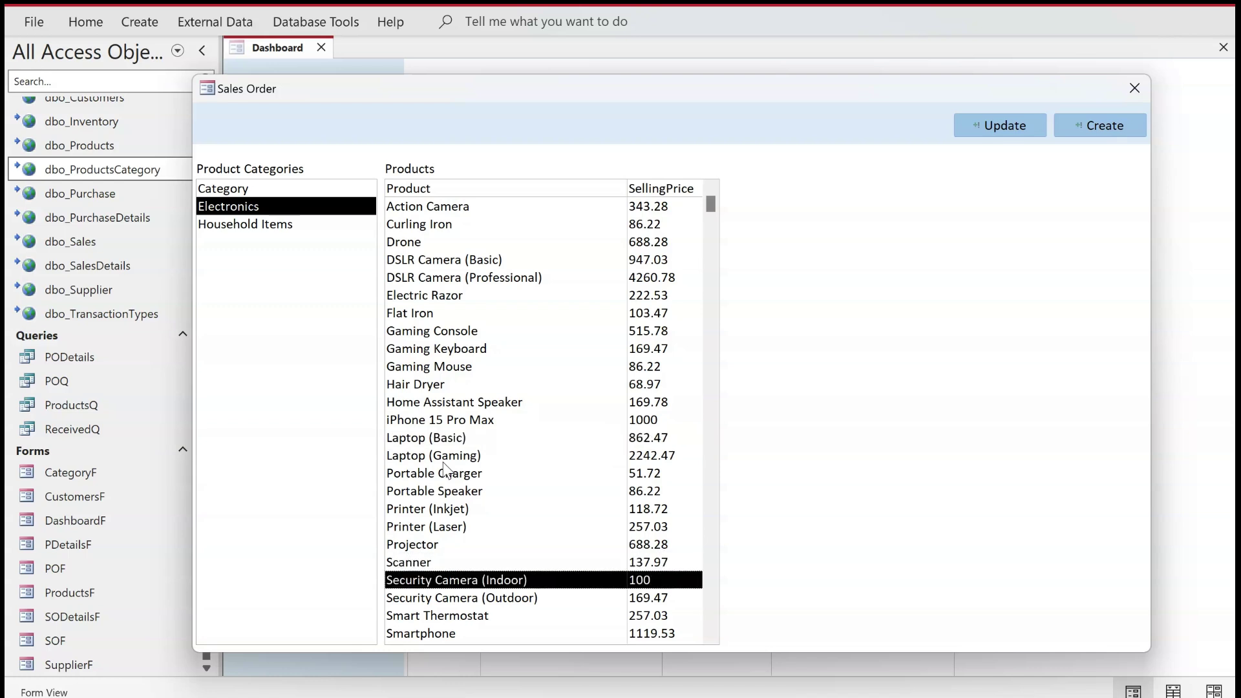
pyautogui.press('s')
pyautogui.press('s')
pyautogui.press('s')
pyautogui.press('s')
pyautogui.press('s')
pyautogui.press('s')
pyautogui.press('s')
pyautogui.press('s')
pyautogui.press('s')
pyautogui.press('s')
pyautogui.press('s')
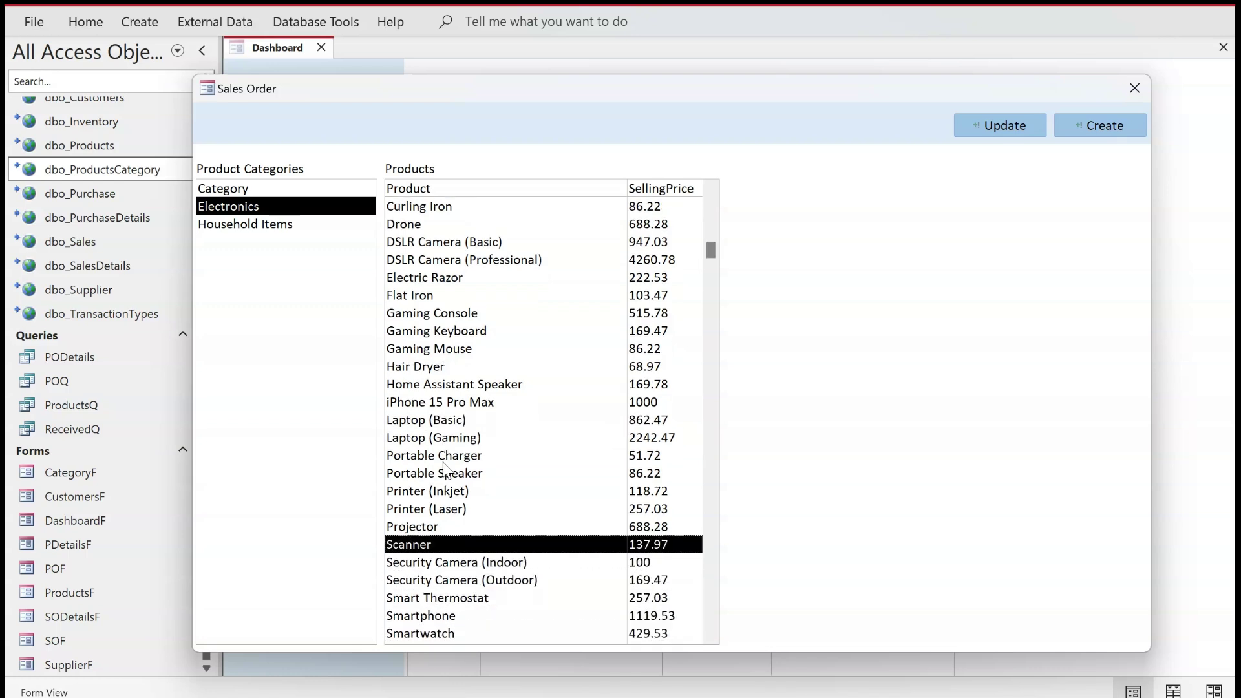
pyautogui.press('s')
pyautogui.press('s')
pyautogui.press('s')
pyautogui.press('s')
pyautogui.press('s')
pyautogui.press('s')
pyautogui.press('s')
pyautogui.press('s')
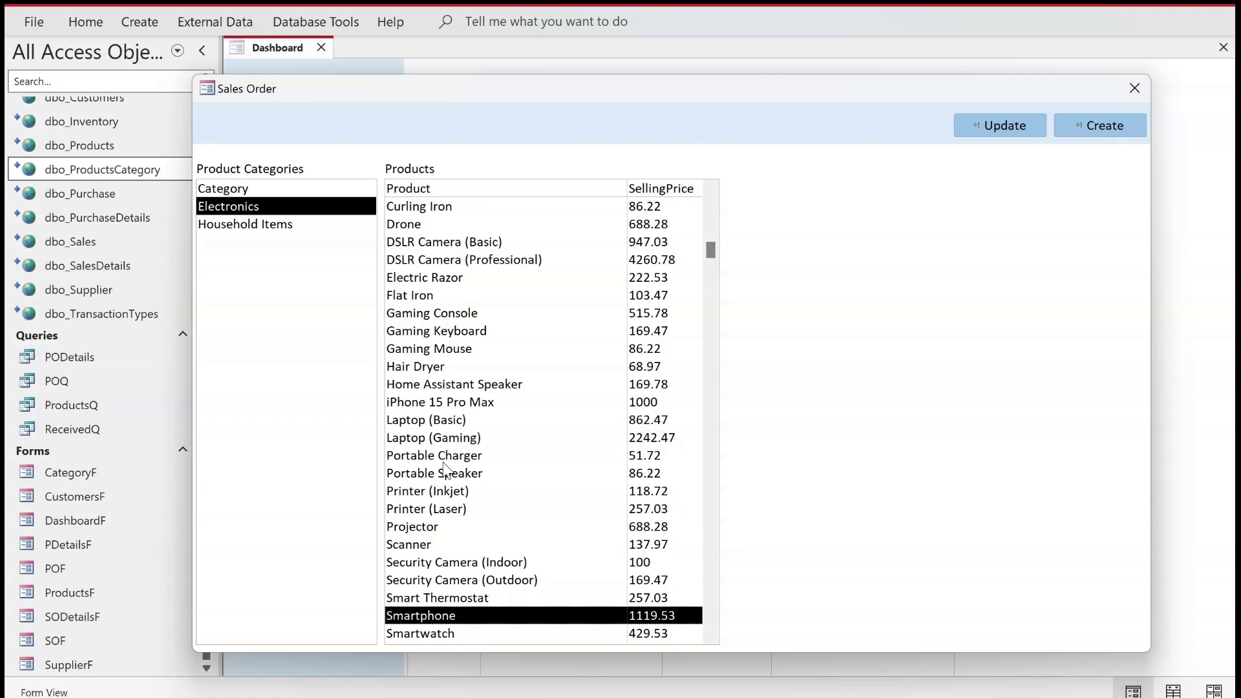
pyautogui.press('s')
pyautogui.press('s')
pyautogui.press('s')
pyautogui.press('s')
pyautogui.press('s')
pyautogui.press('s')
pyautogui.press('s')
pyautogui.press('s')
pyautogui.press('s')
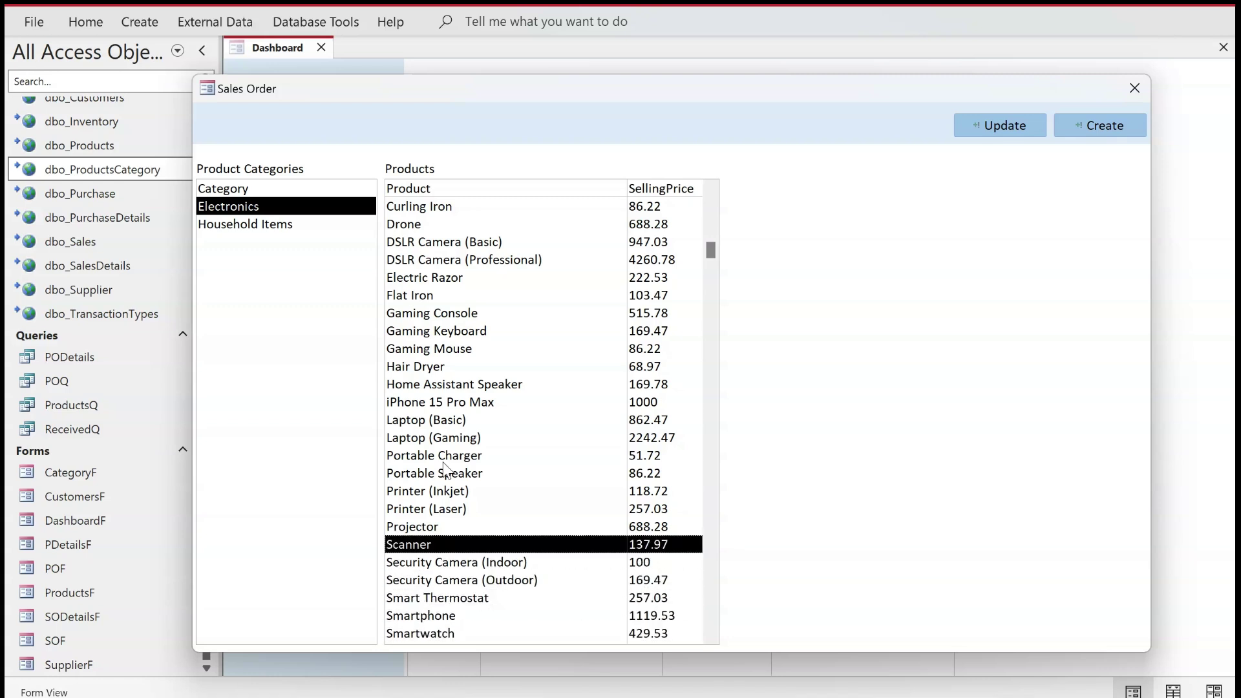
pyautogui.press('s')
pyautogui.press('s')
pyautogui.press('s')
pyautogui.press('s')
pyautogui.press('s')
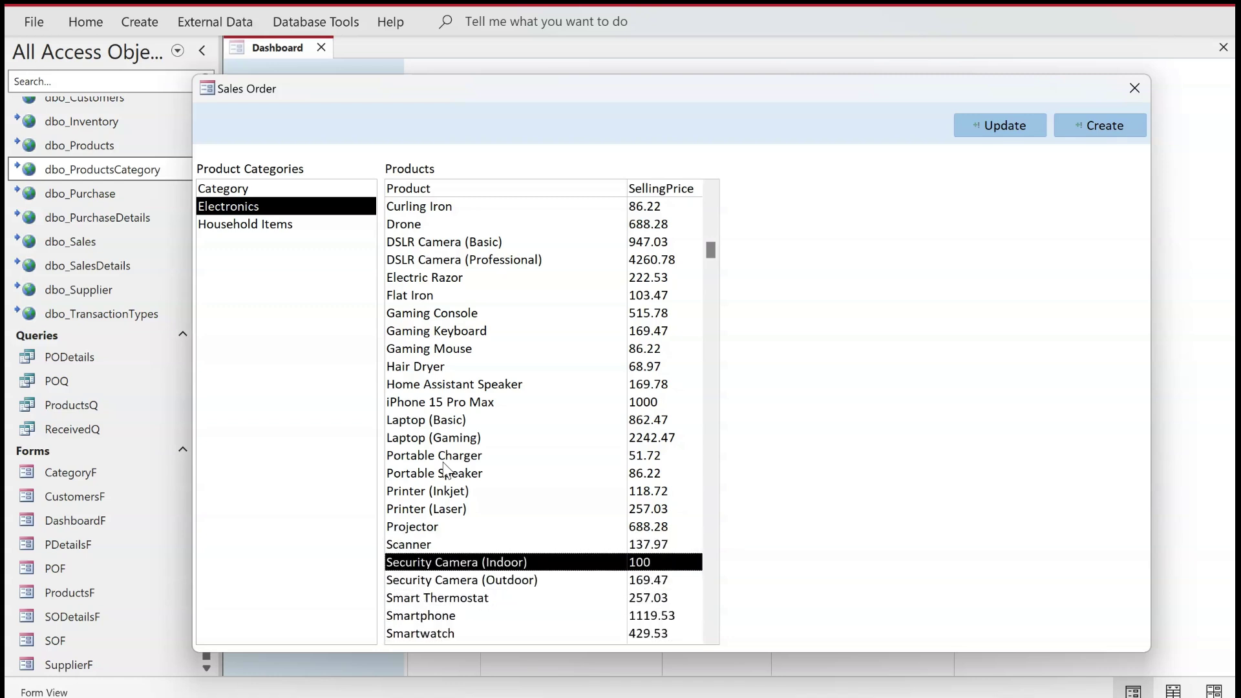
pyautogui.press('a')
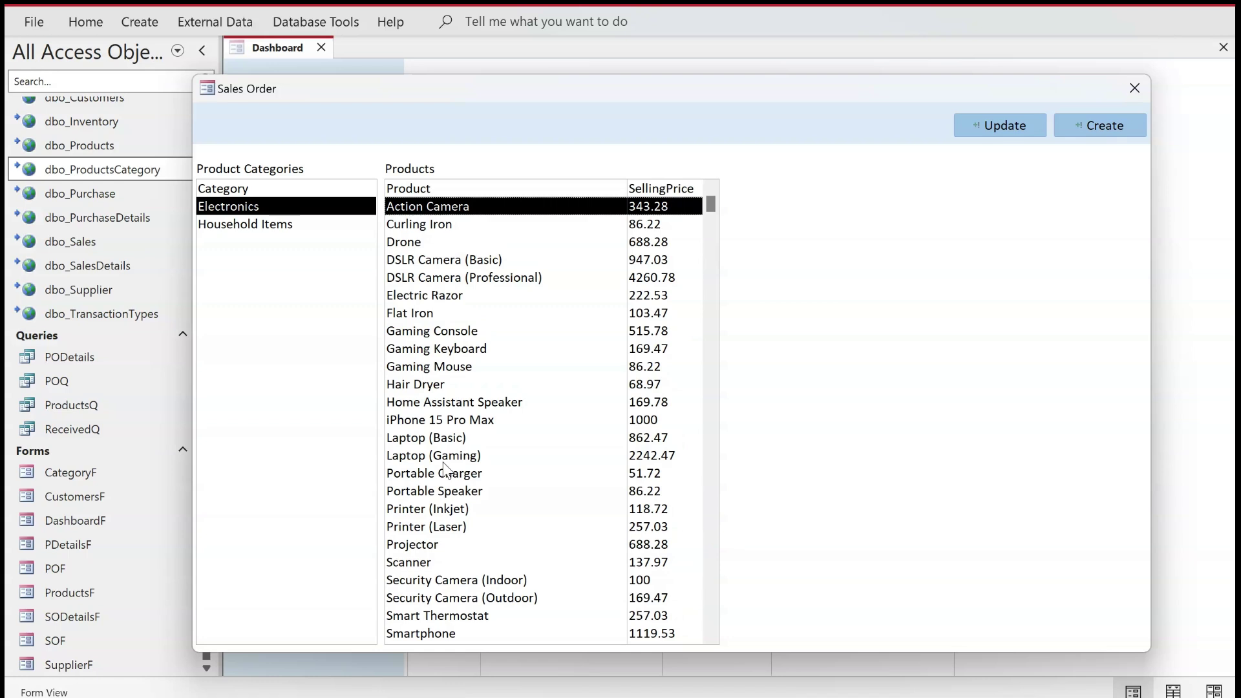
# Select Laptop (Gaming), Home Assistant Speaker and Portable Speaker one after another in the products list.
pyautogui.click(444, 461)
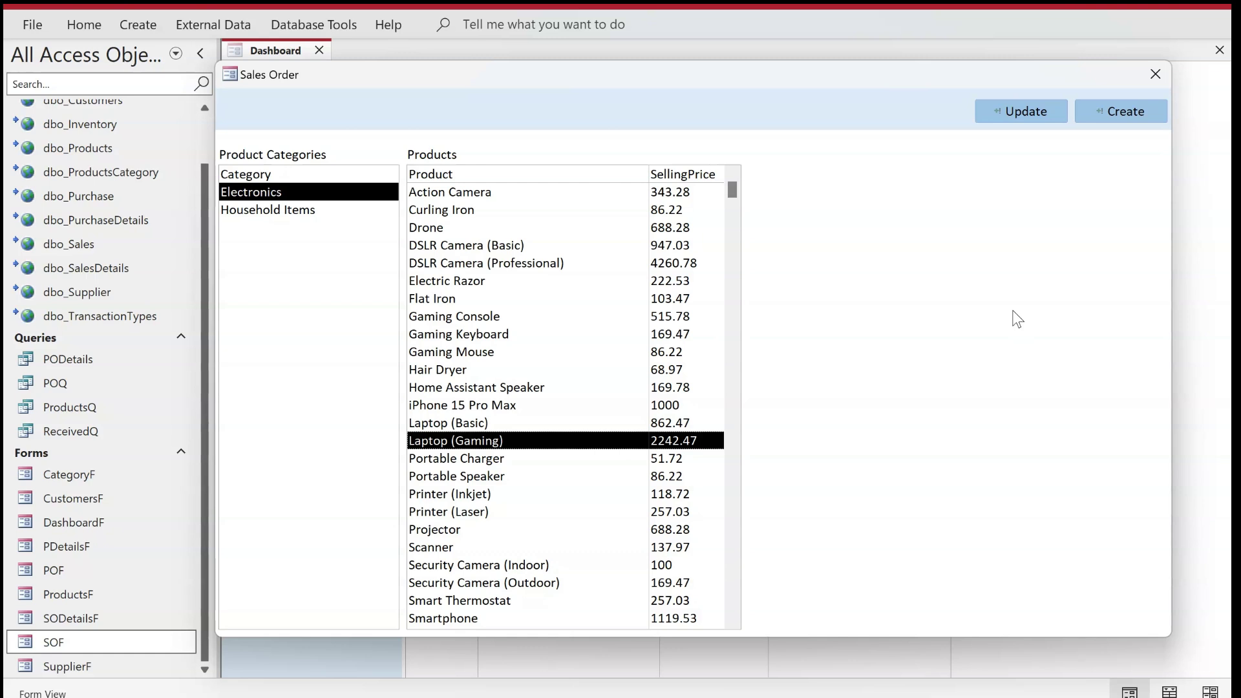
pyautogui.click(494, 388)
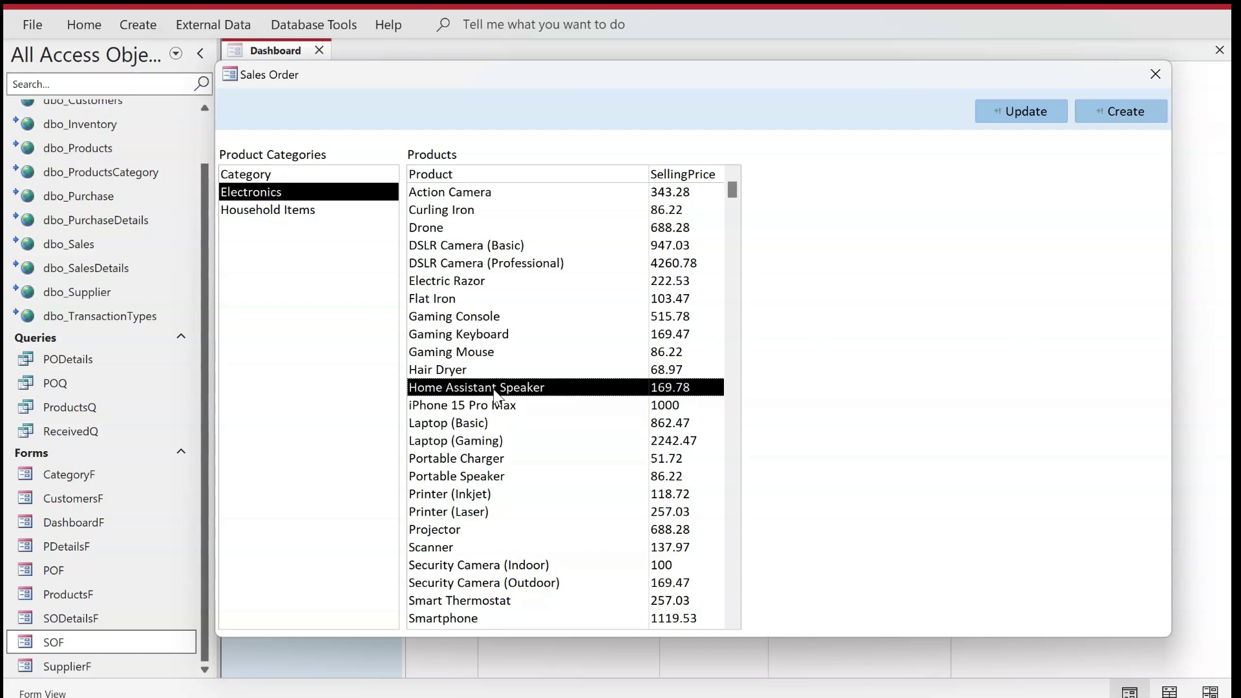
pyautogui.click(460, 478)
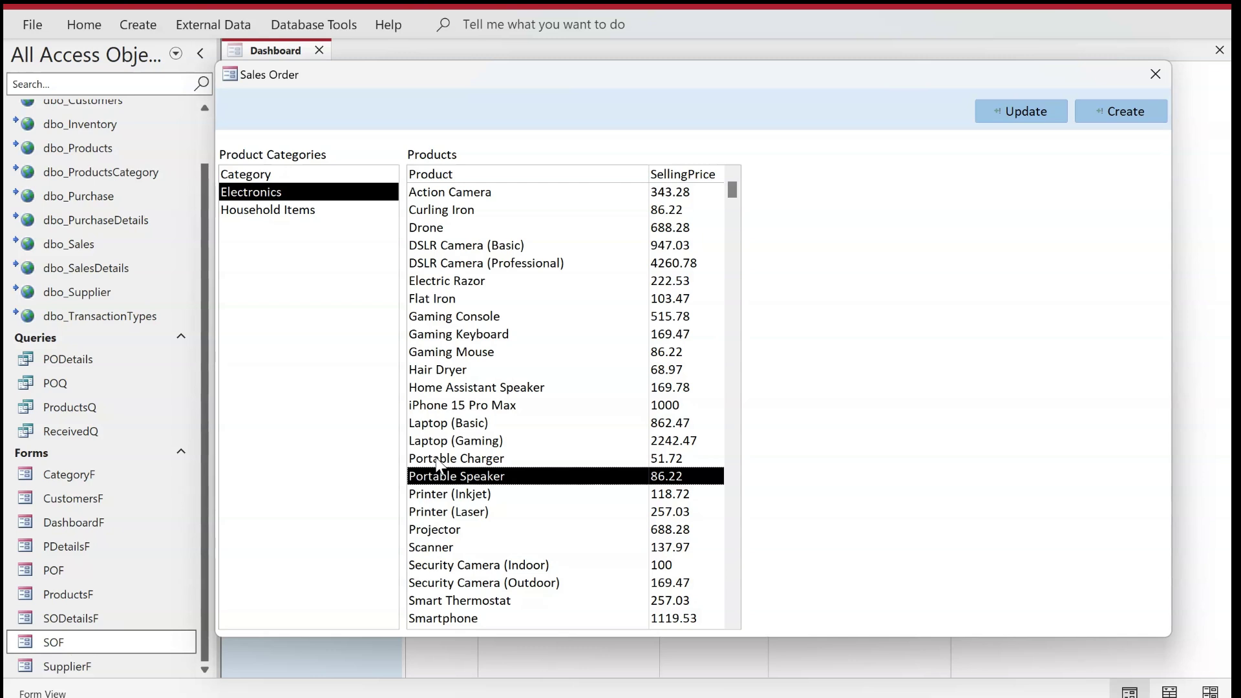
# In Design View, duplicate the products list box with its label and place the copy beside the original at Left 5.875" and Top 0.375".
pyautogui.rightClick(920, 373)
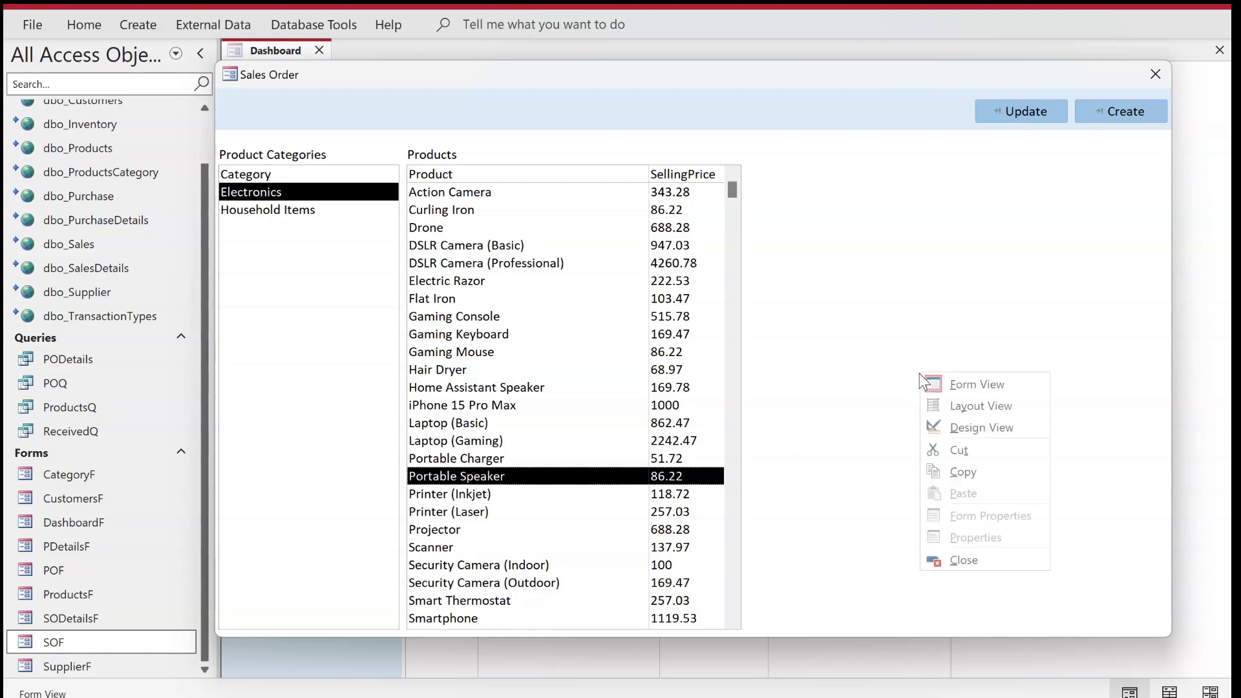
pyautogui.click(959, 429)
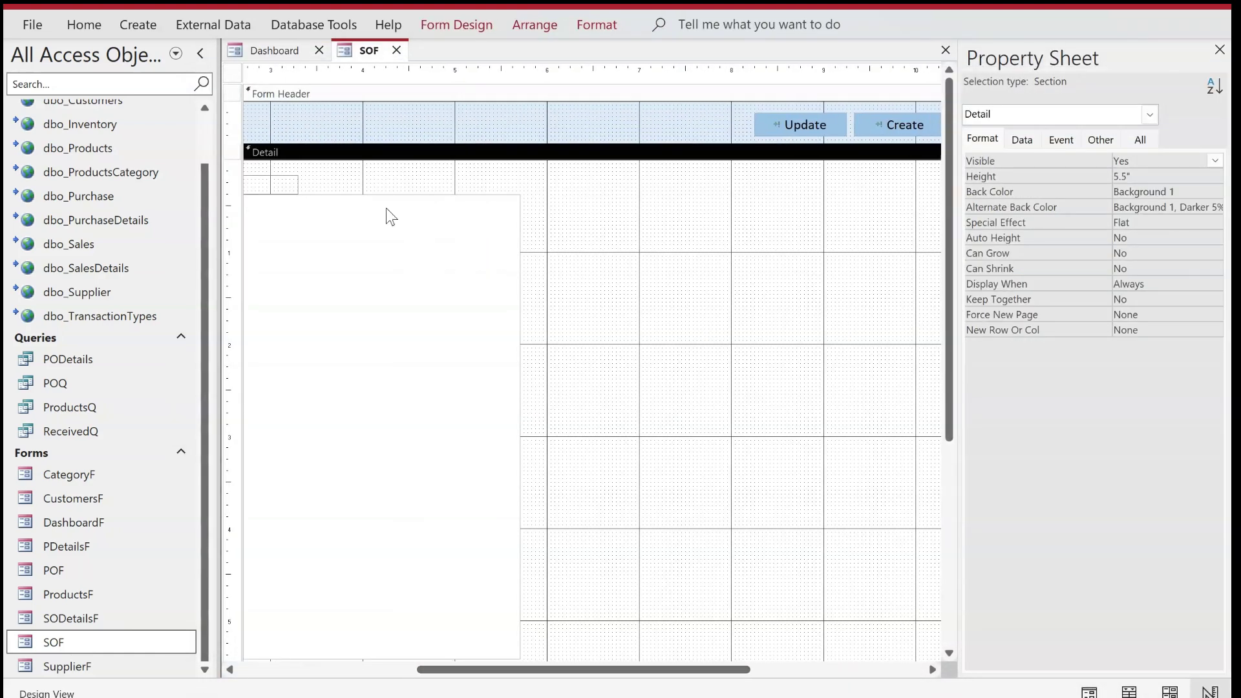
pyautogui.moveTo(360, 179); pyautogui.dragTo(276, 226)
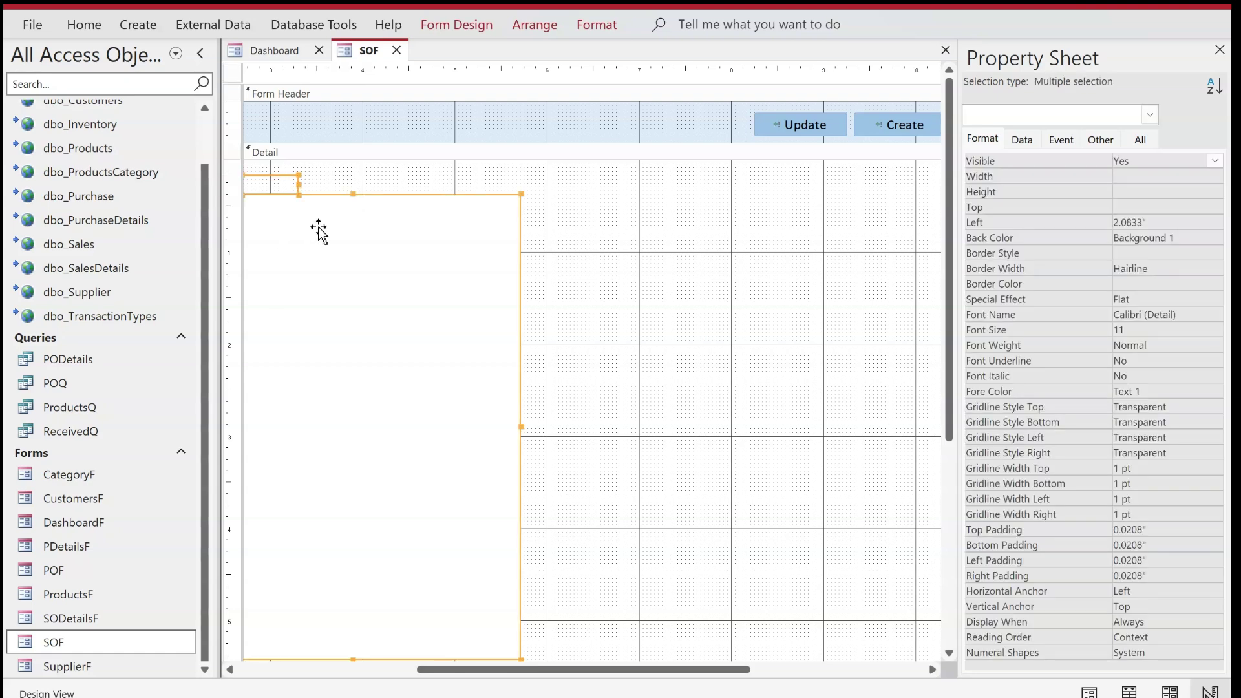
pyautogui.hotkey('ctrl', 'c')
pyautogui.hotkey('ctrl', 'v')
pyautogui.scroll(-6, 619, 415)
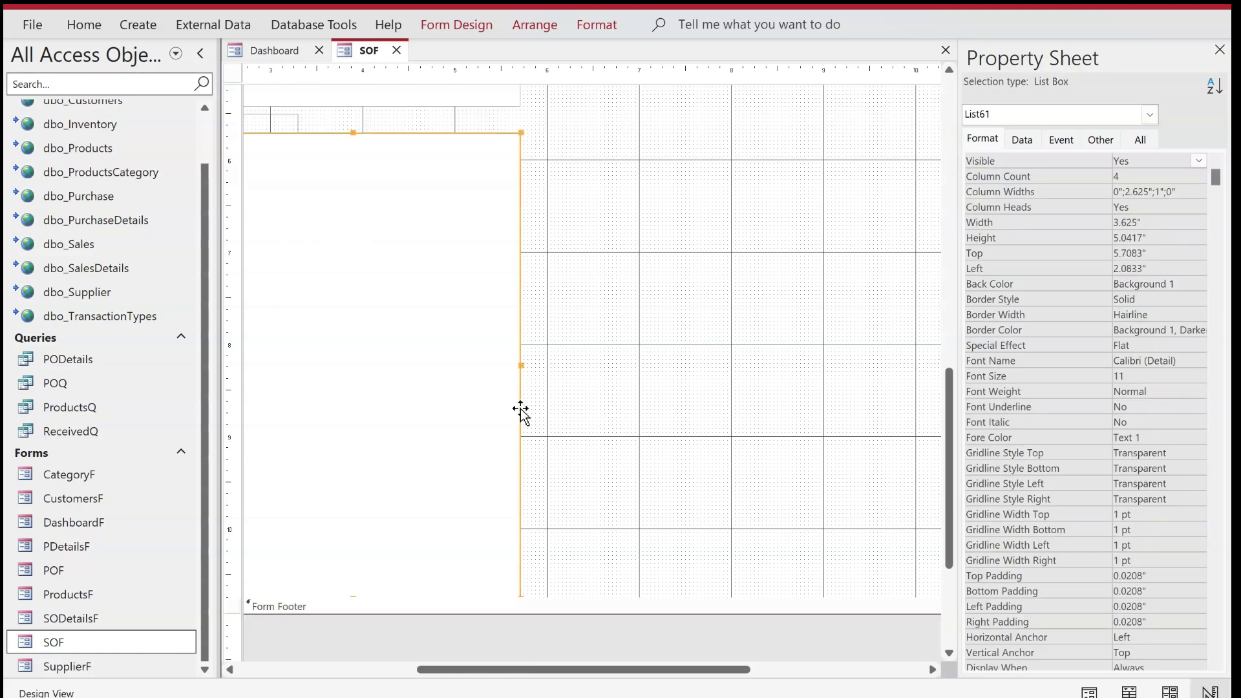
pyautogui.moveTo(520, 410); pyautogui.dragTo(870, 211)
# Shrink the Detail section by raising the Form Footer up to the bottom of the list boxes.
pyautogui.scroll(-5, 762, 414)
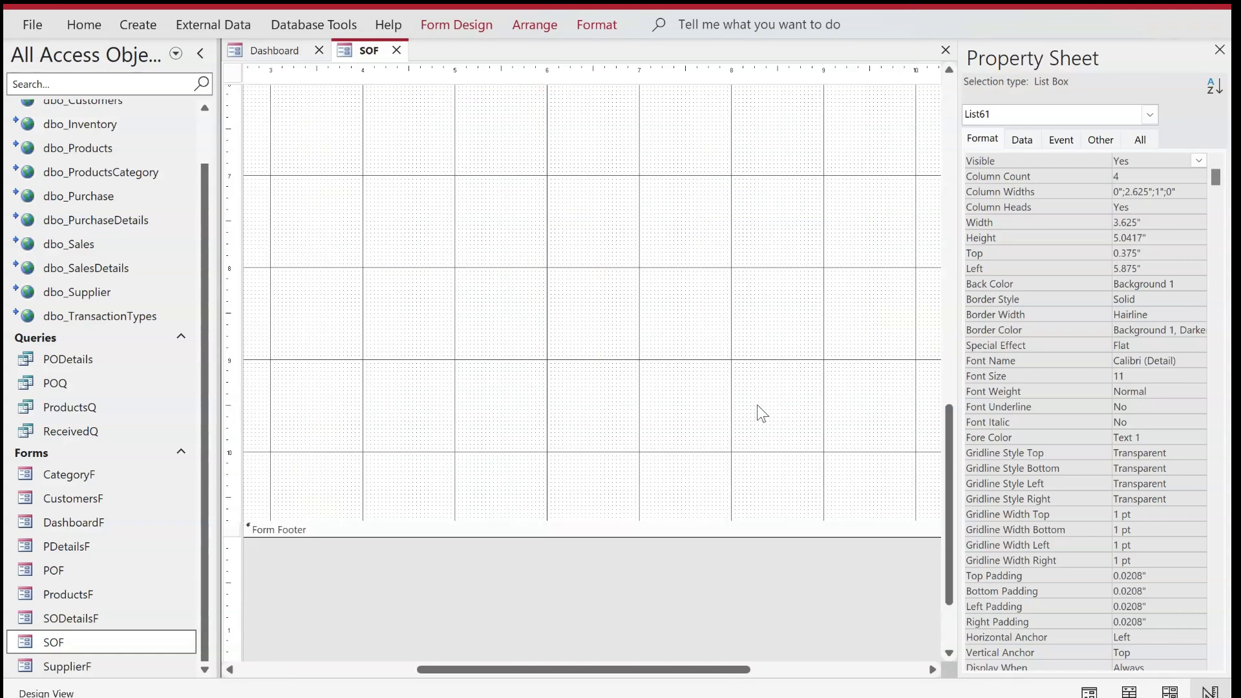
pyautogui.moveTo(737, 519); pyautogui.dragTo(745, 83)
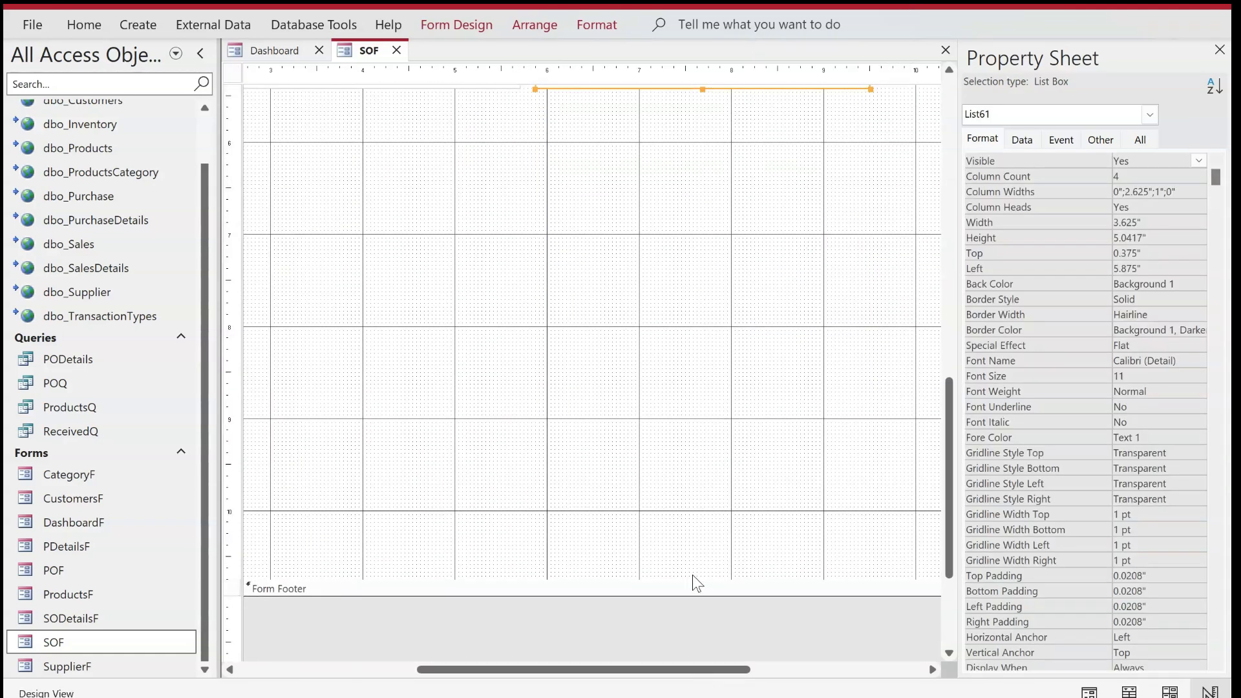
pyautogui.moveTo(692, 580); pyautogui.dragTo(681, 152)
pyautogui.scroll(5, 704, 258)
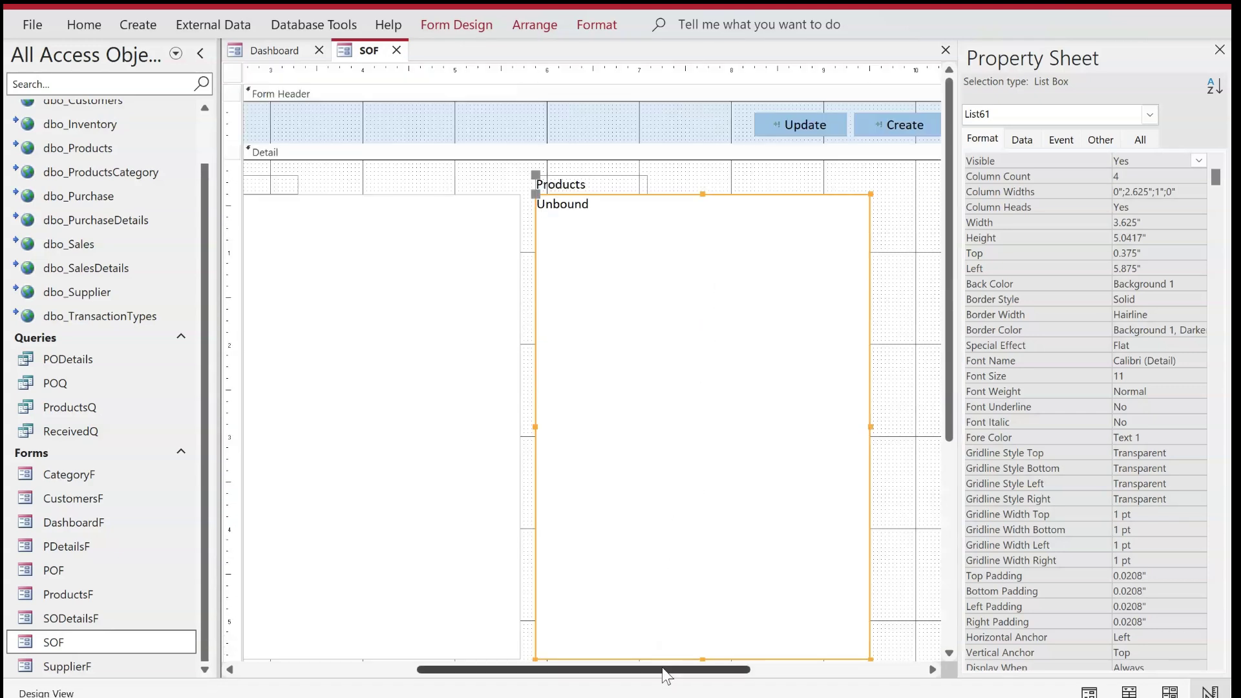
# Widen the copied list box to the form's edge and shift it with its label to Left 5.7917".
pyautogui.moveTo(667, 676); pyautogui.dragTo(766, 676)
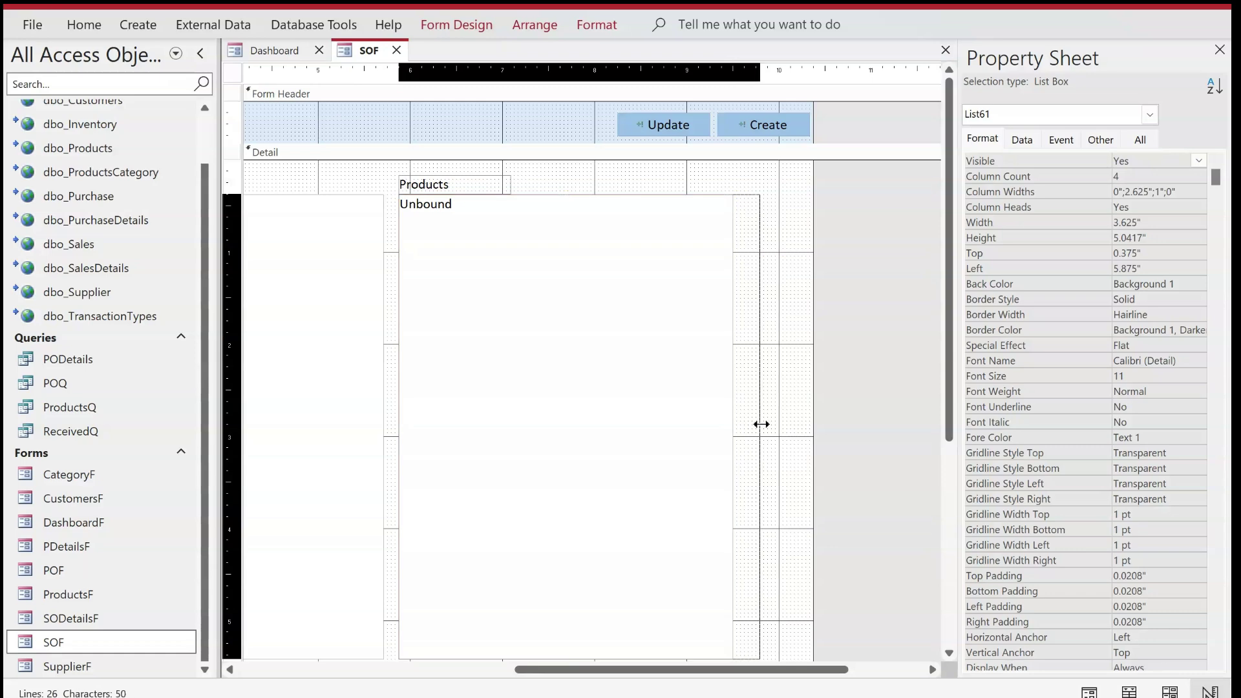
pyautogui.moveTo(762, 424); pyautogui.dragTo(806, 421)
pyautogui.click(528, 181)
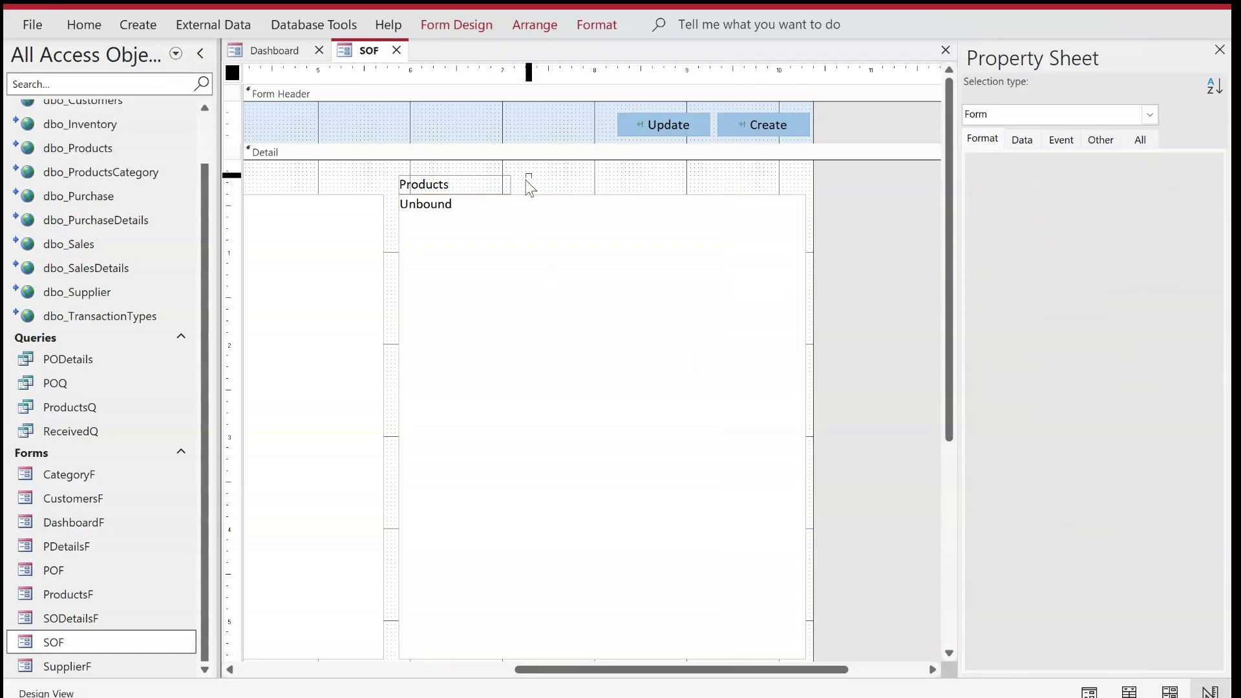
pyautogui.moveTo(527, 182); pyautogui.dragTo(538, 188)
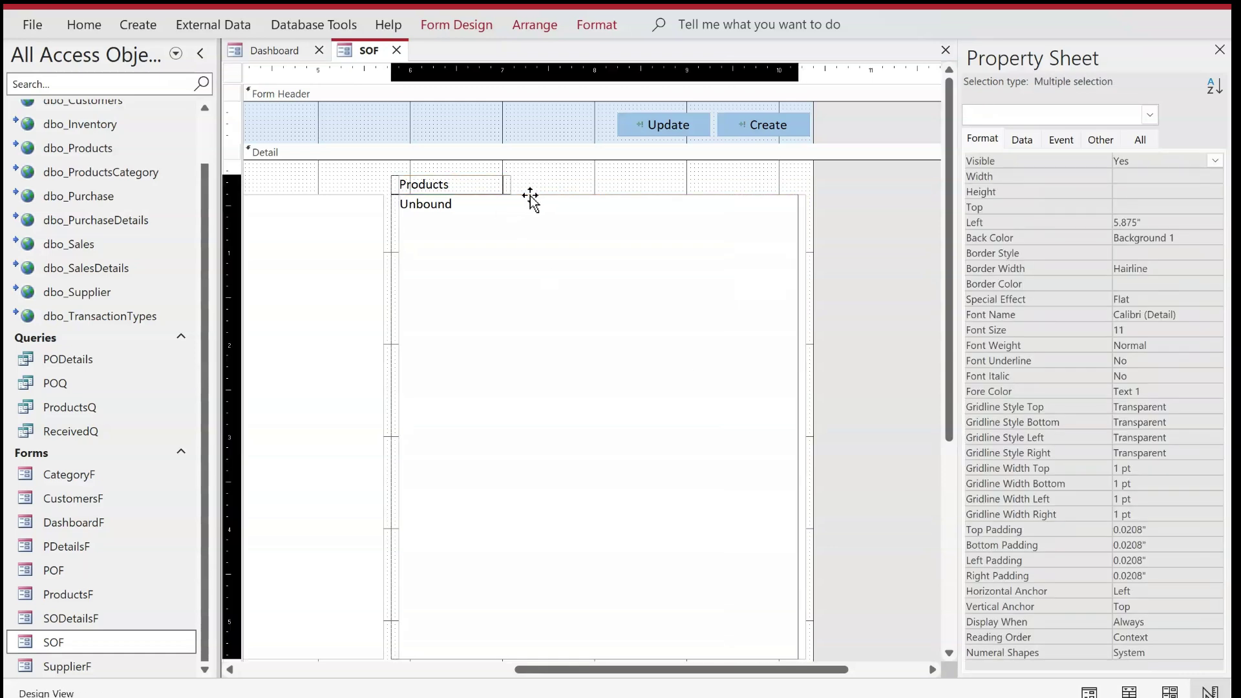
pyautogui.click(900, 301)
pyautogui.click(798, 426)
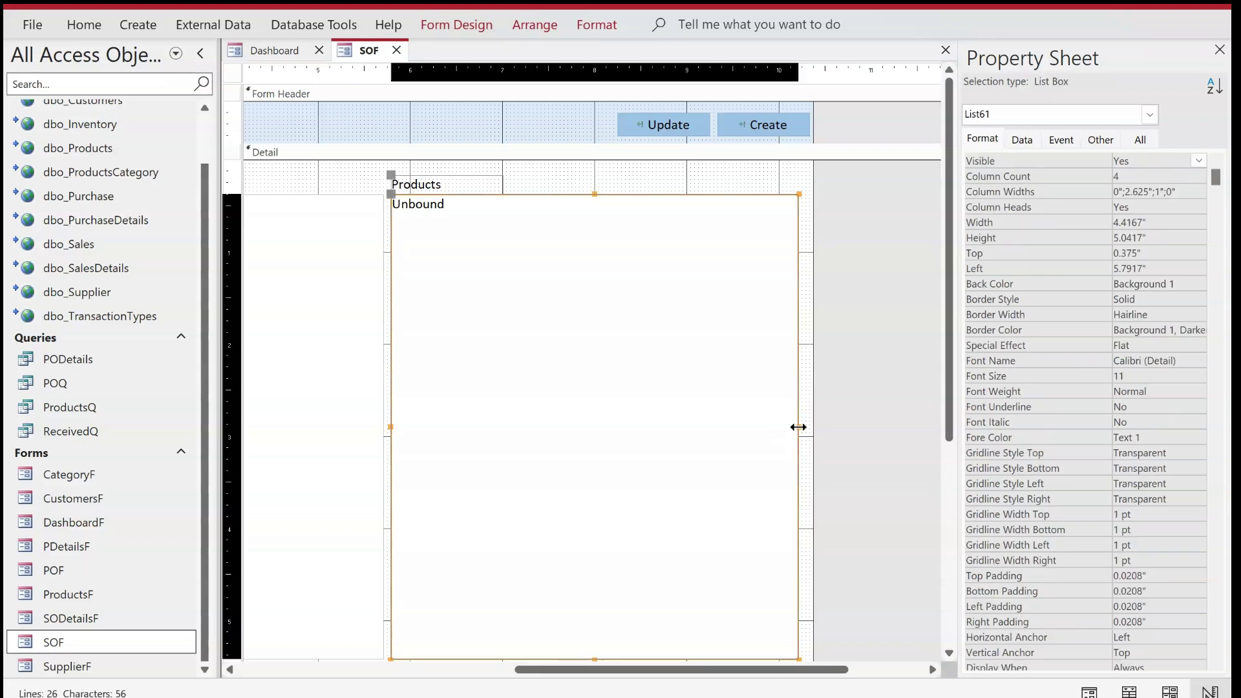
pyautogui.moveTo(798, 426); pyautogui.dragTo(811, 426)
# Rename the copied list box as ListSOD.
pyautogui.click(1101, 140)
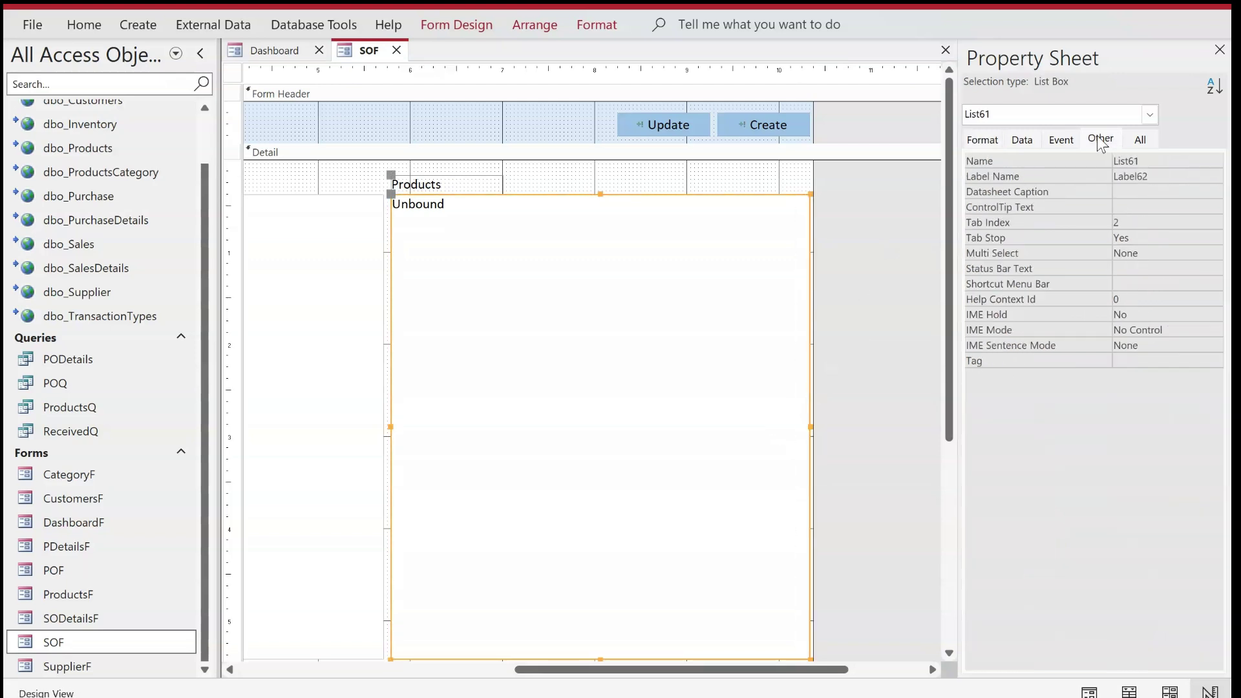
pyautogui.click(1156, 162)
pyautogui.press('BackSpace')
pyautogui.press('BackSpace')
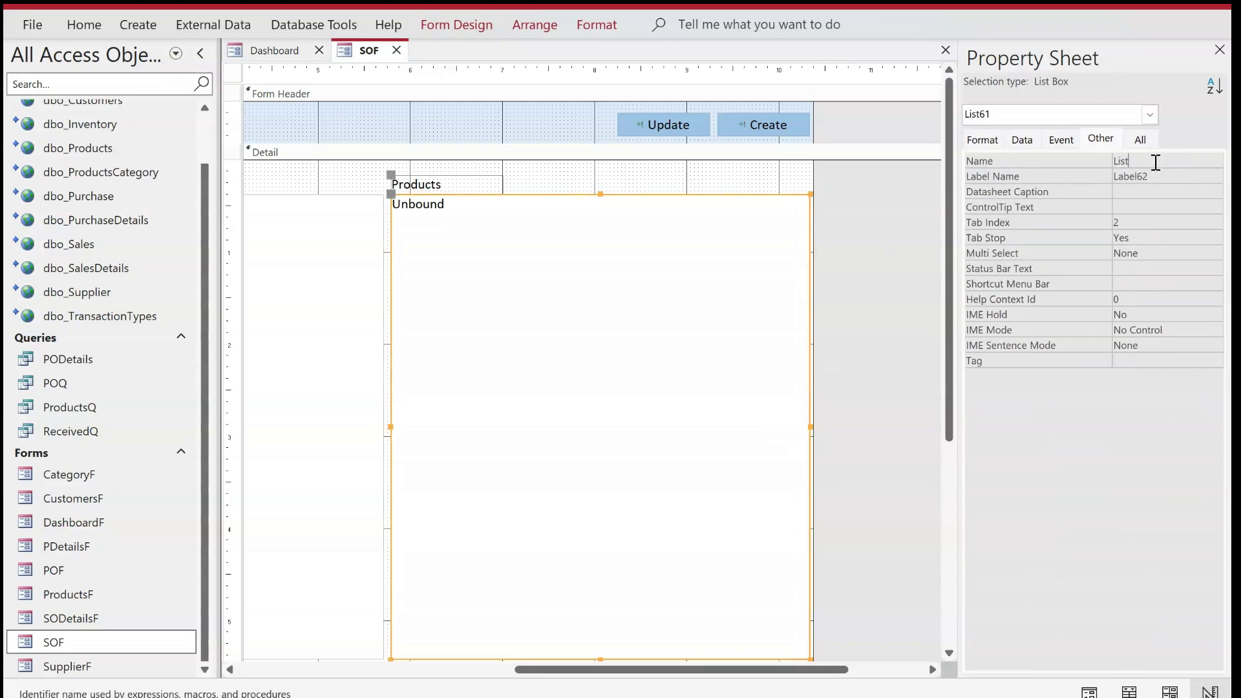
pyautogui.write('SOD')
pyautogui.press('Tab')
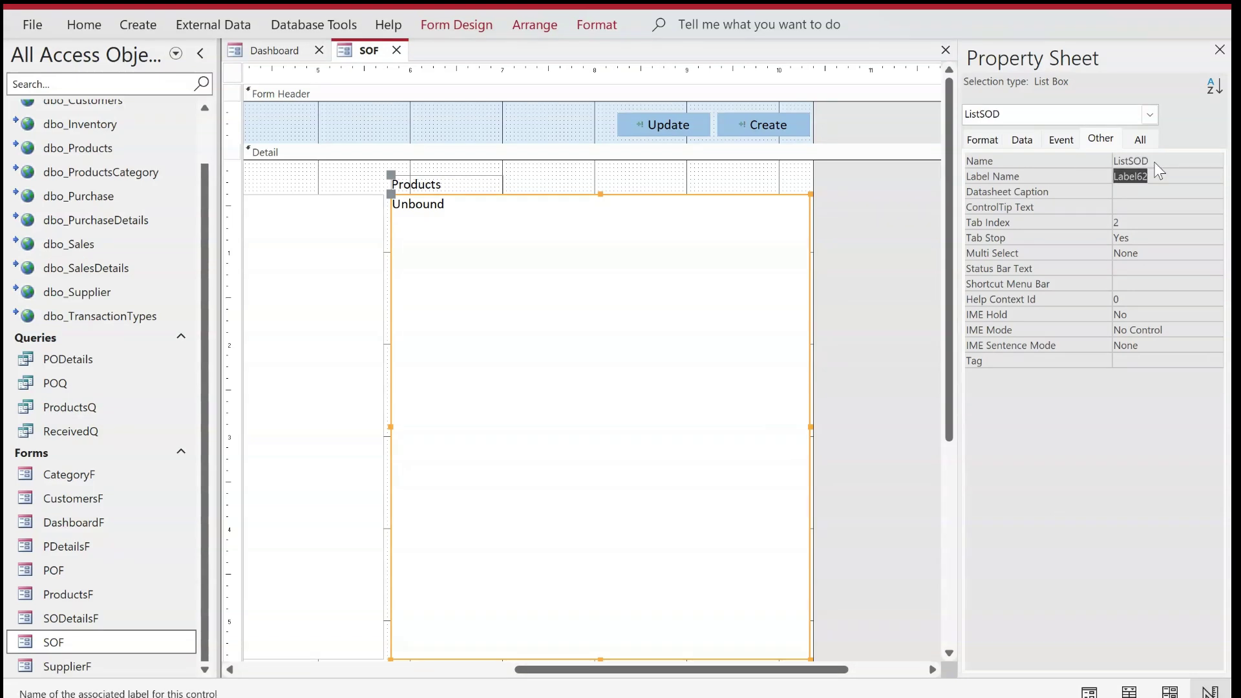
# Change the caption of the copied list box's label to Sales Order Details.
pyautogui.click(408, 186)
pyautogui.doubleClick(409, 186)
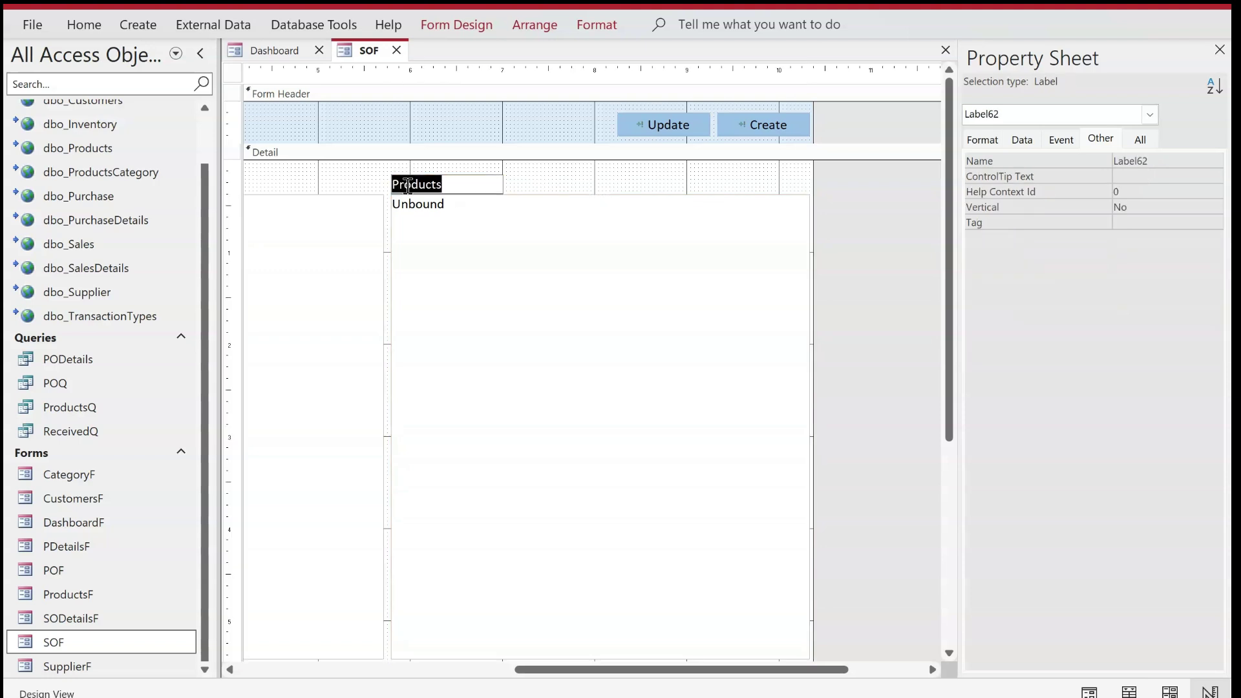
pyautogui.write('S')
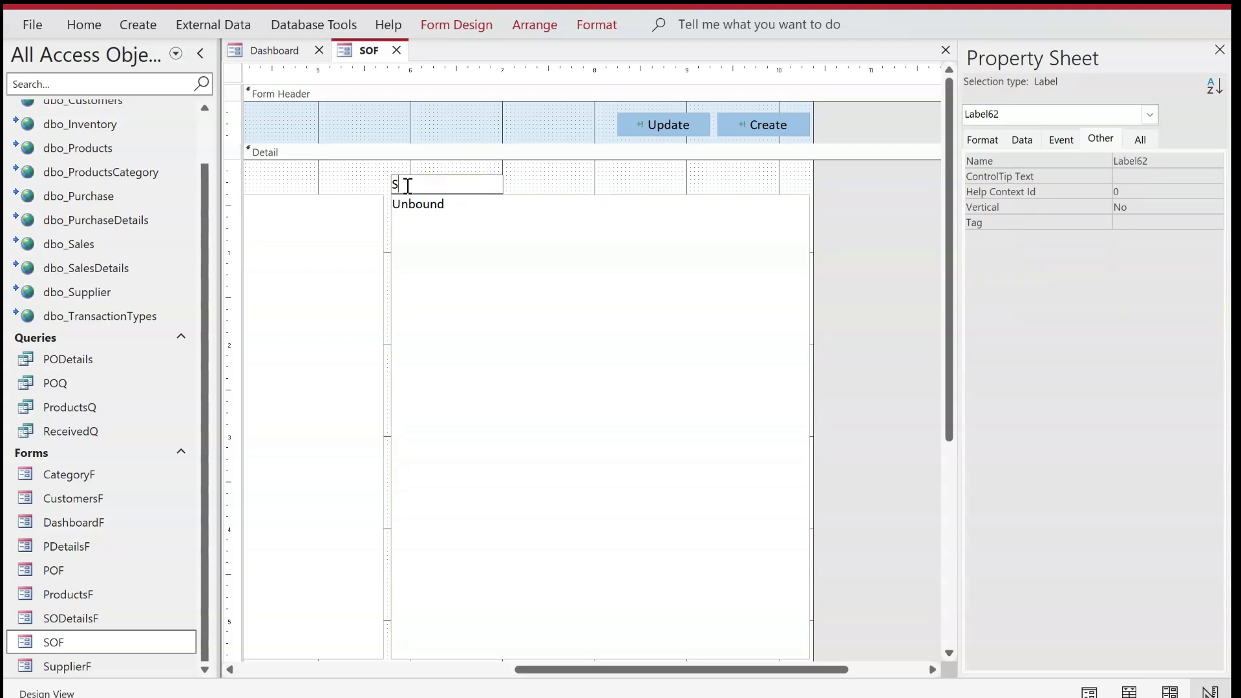
pyautogui.write('ales Order Details')
pyautogui.press('Return')
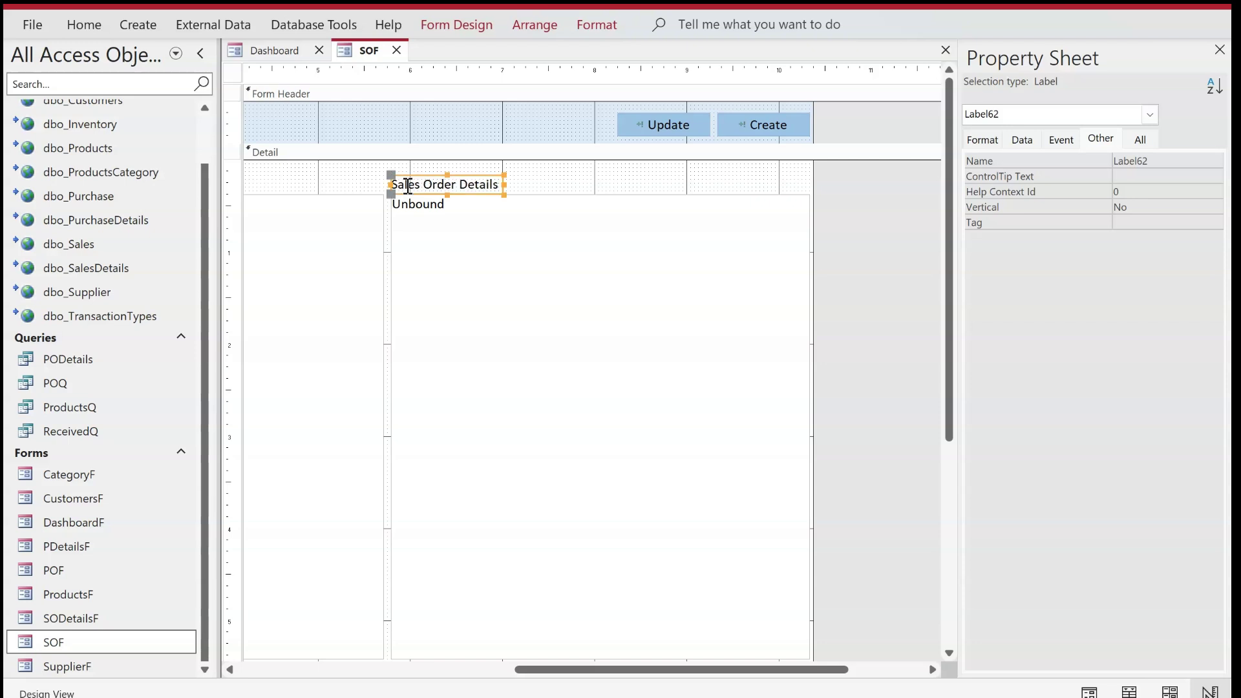
# Open the row source of the Sales Order Details list box in the Query Builder.
pyautogui.click(456, 233)
pyautogui.click(1030, 140)
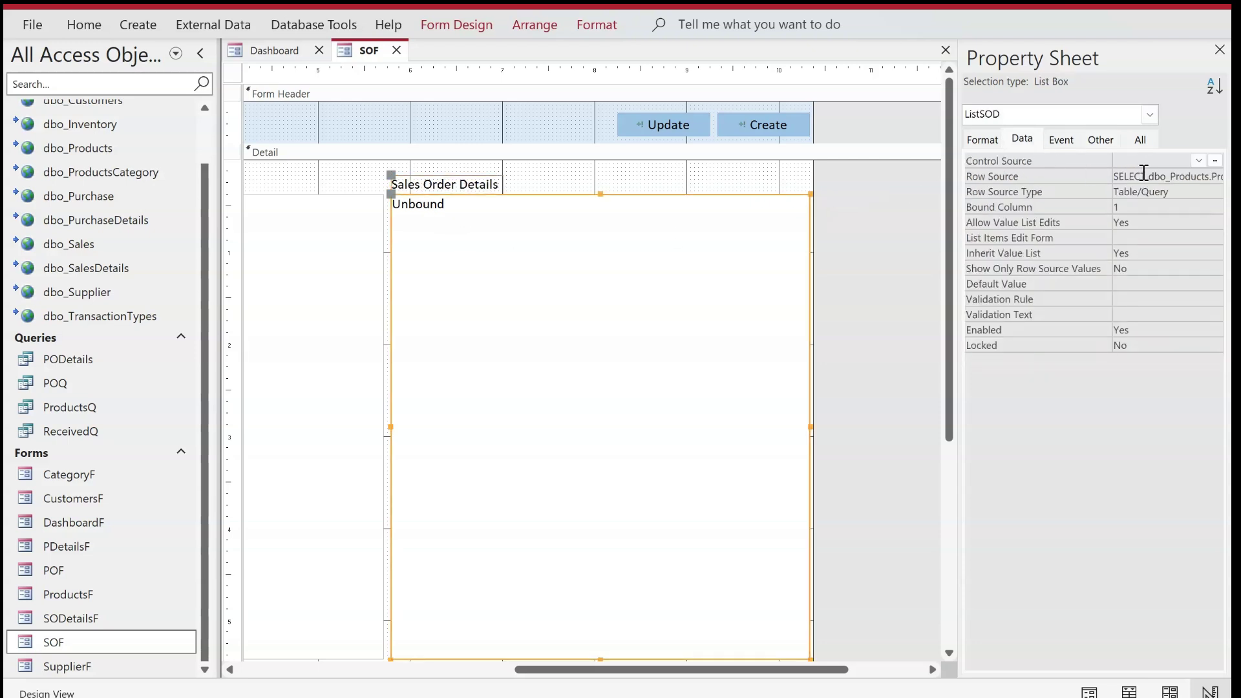
pyautogui.click(1145, 176)
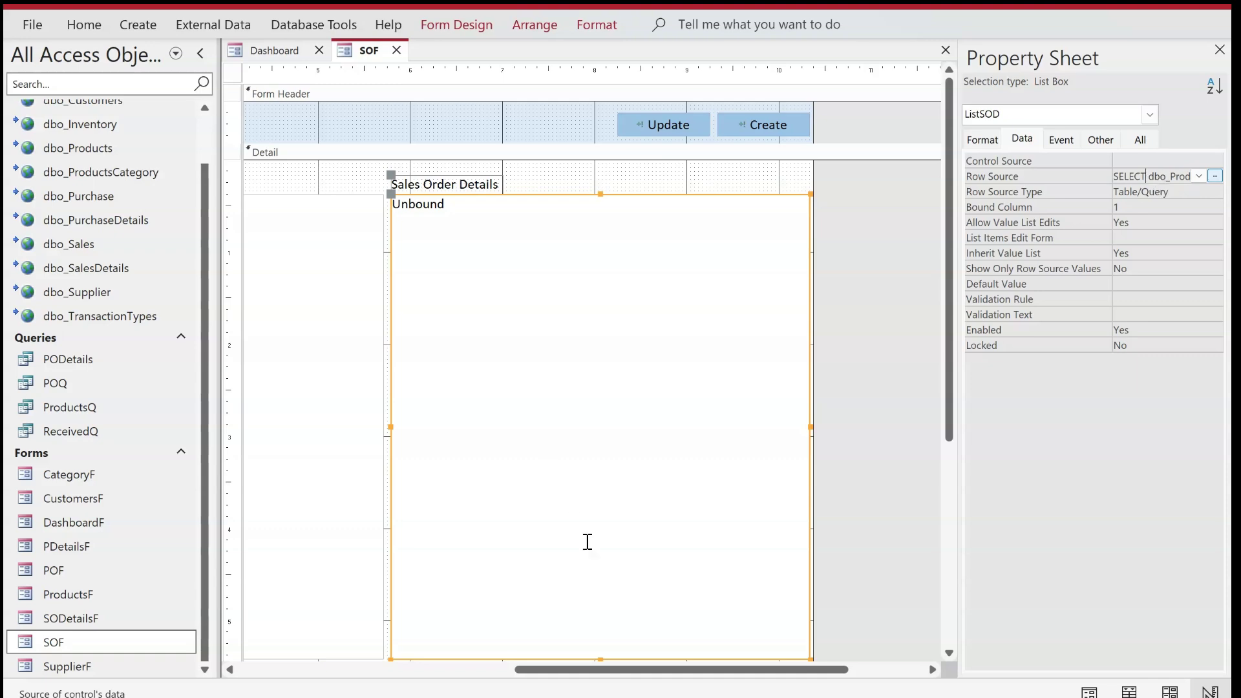
pyautogui.moveTo(648, 670); pyautogui.dragTo(322, 670)
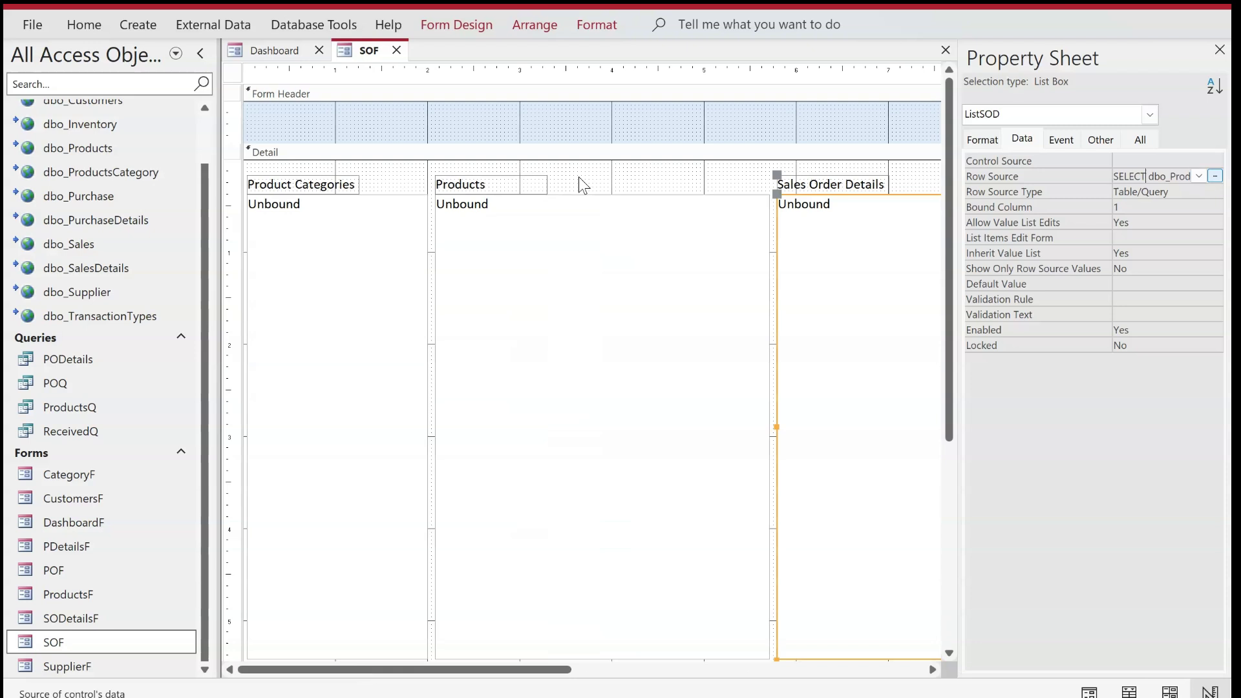
pyautogui.moveTo(578, 179); pyautogui.dragTo(298, 262)
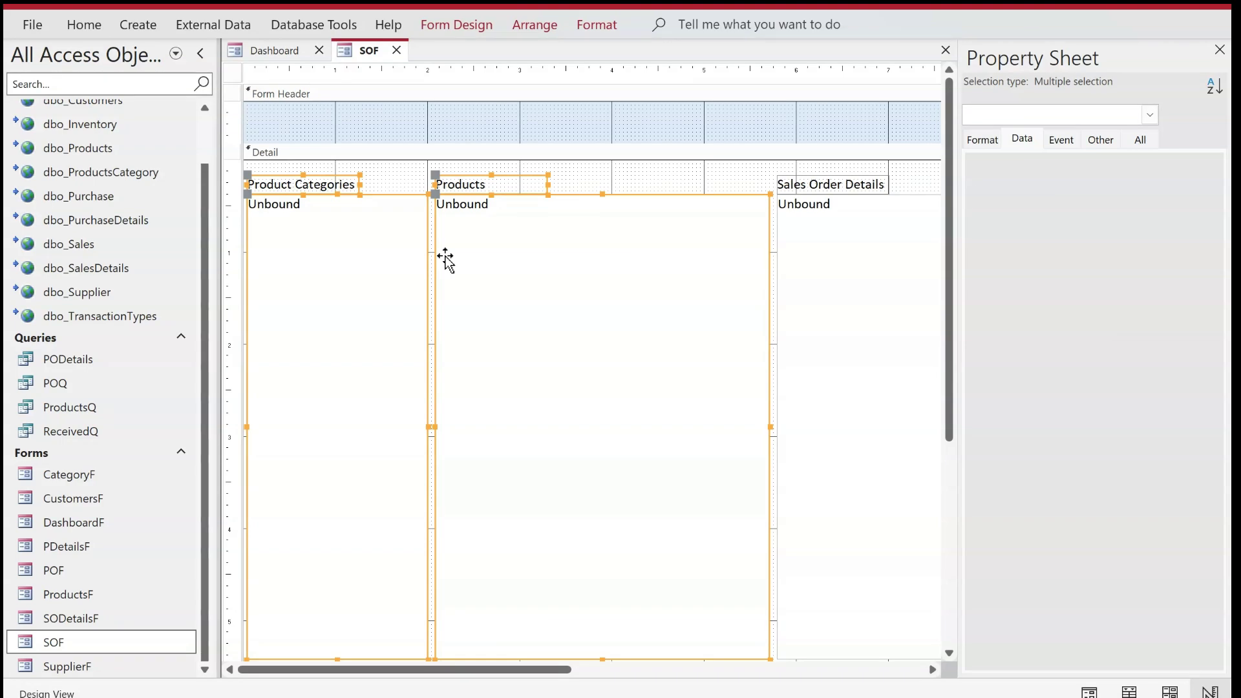
pyautogui.moveTo(551, 670); pyautogui.dragTo(782, 669)
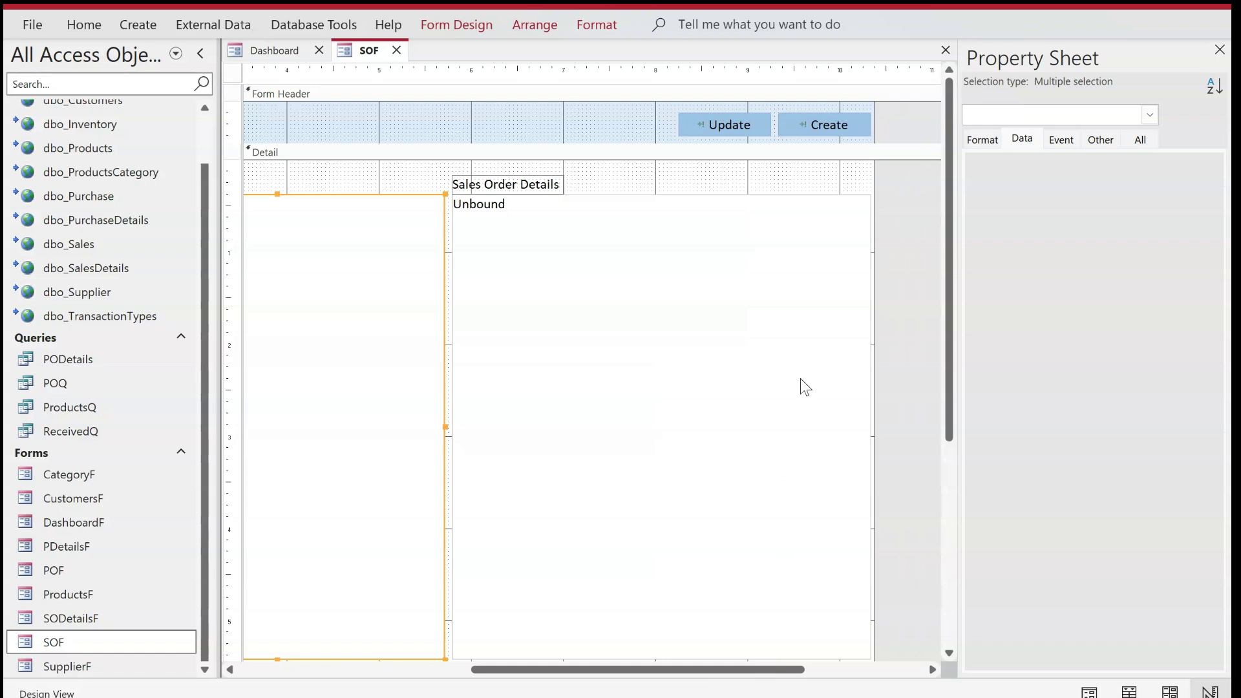
pyautogui.click(573, 210)
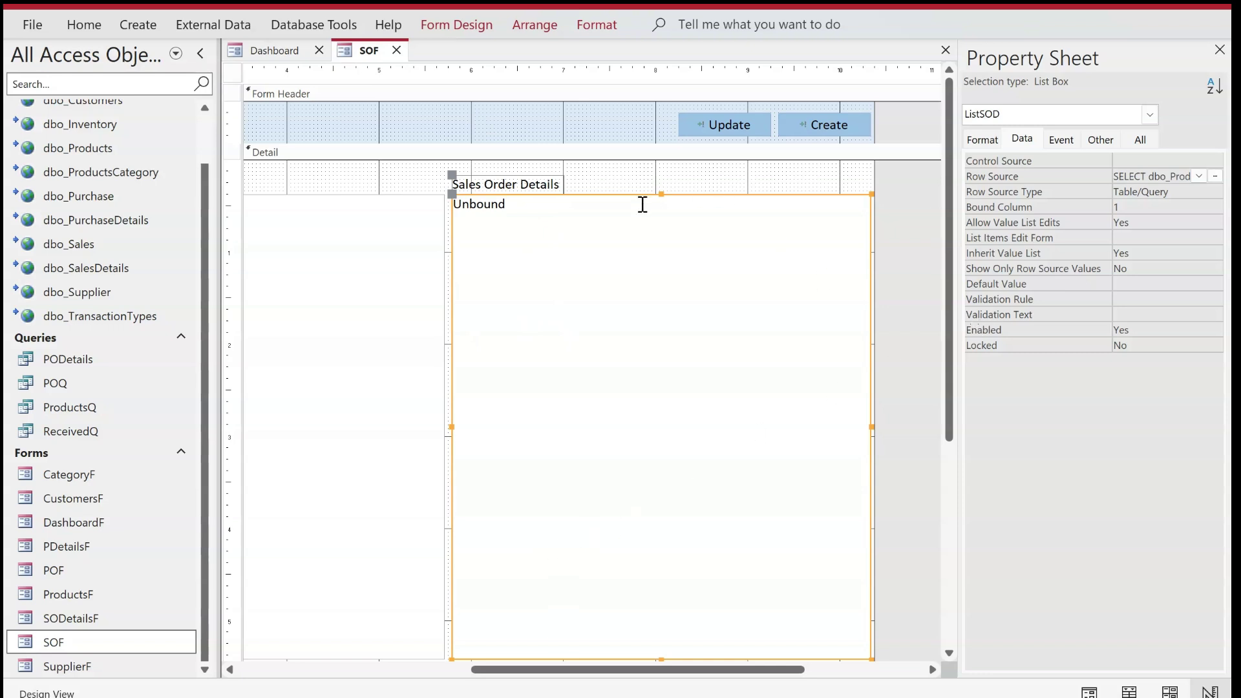
pyautogui.click(1215, 177)
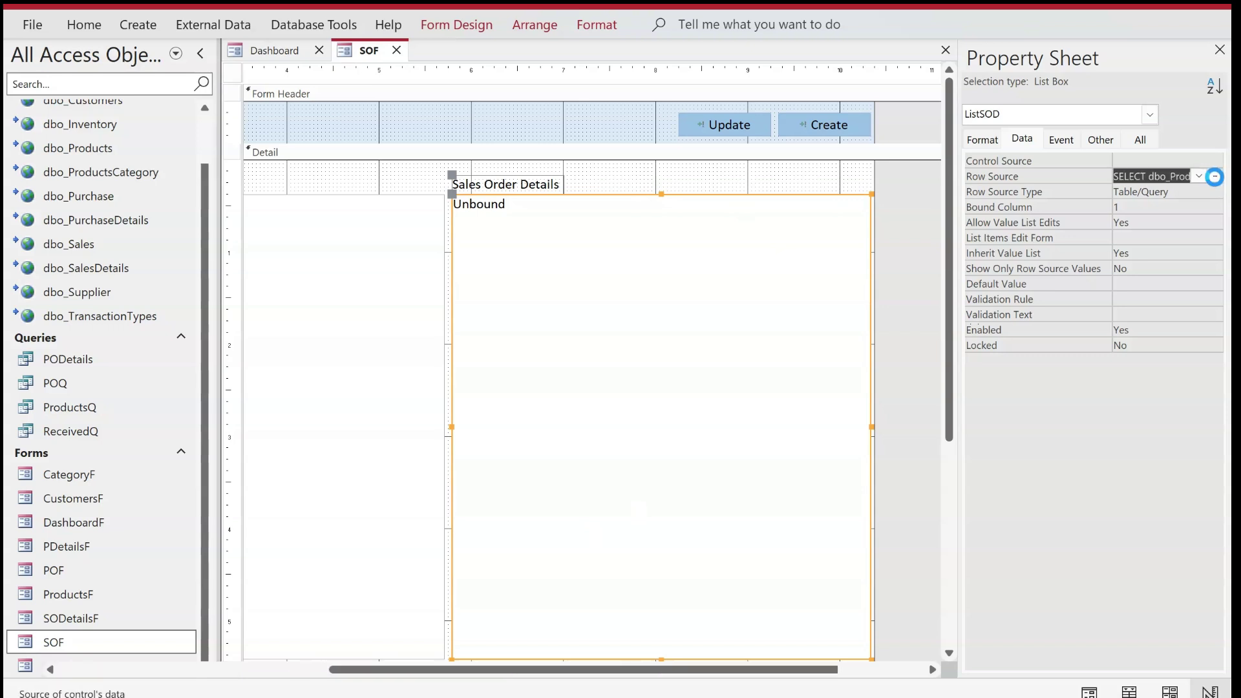
pyautogui.click(989, 159)
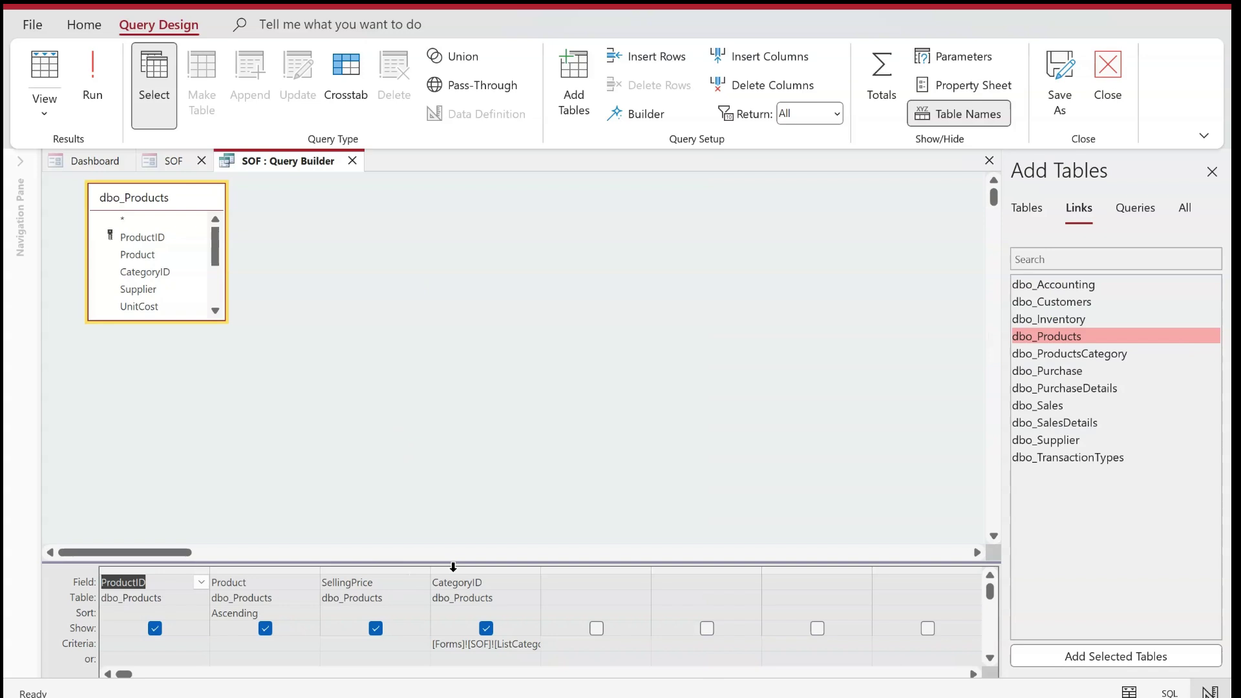
# Replace the dbo_Products table with dbo_SalesDetails in the query and enlarge its field list to show all fields.
pyautogui.moveTo(190, 322); pyautogui.dragTo(191, 440)
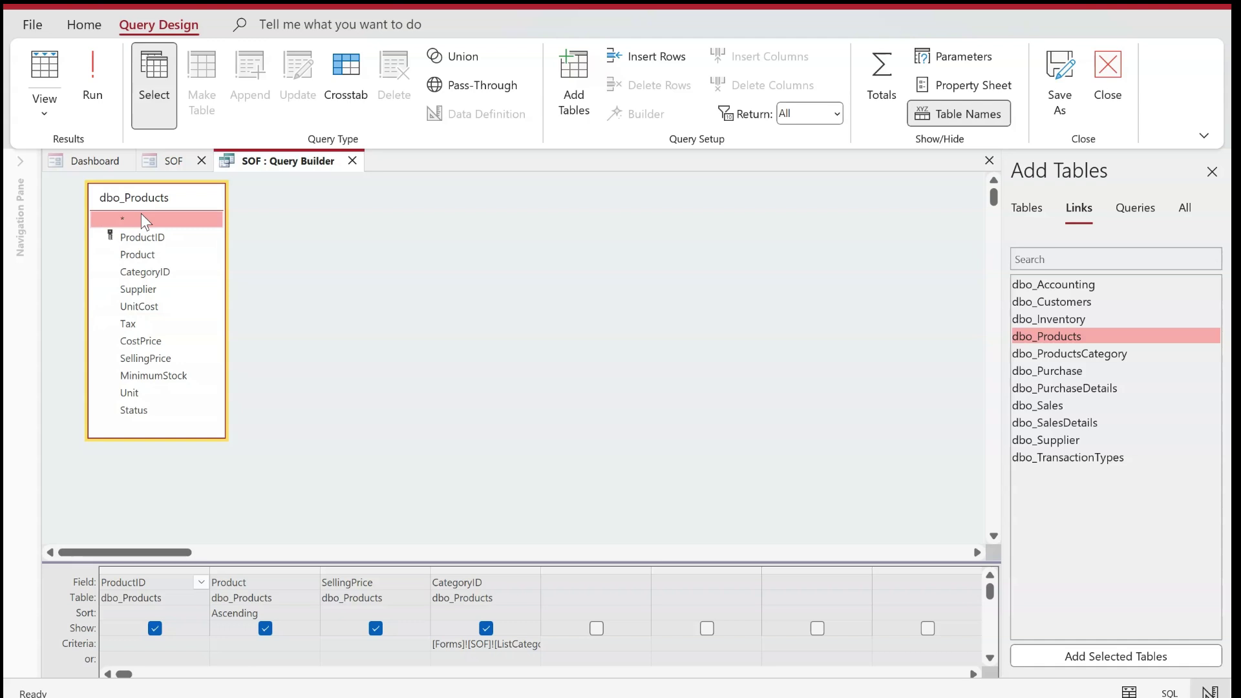
pyautogui.press('Delete')
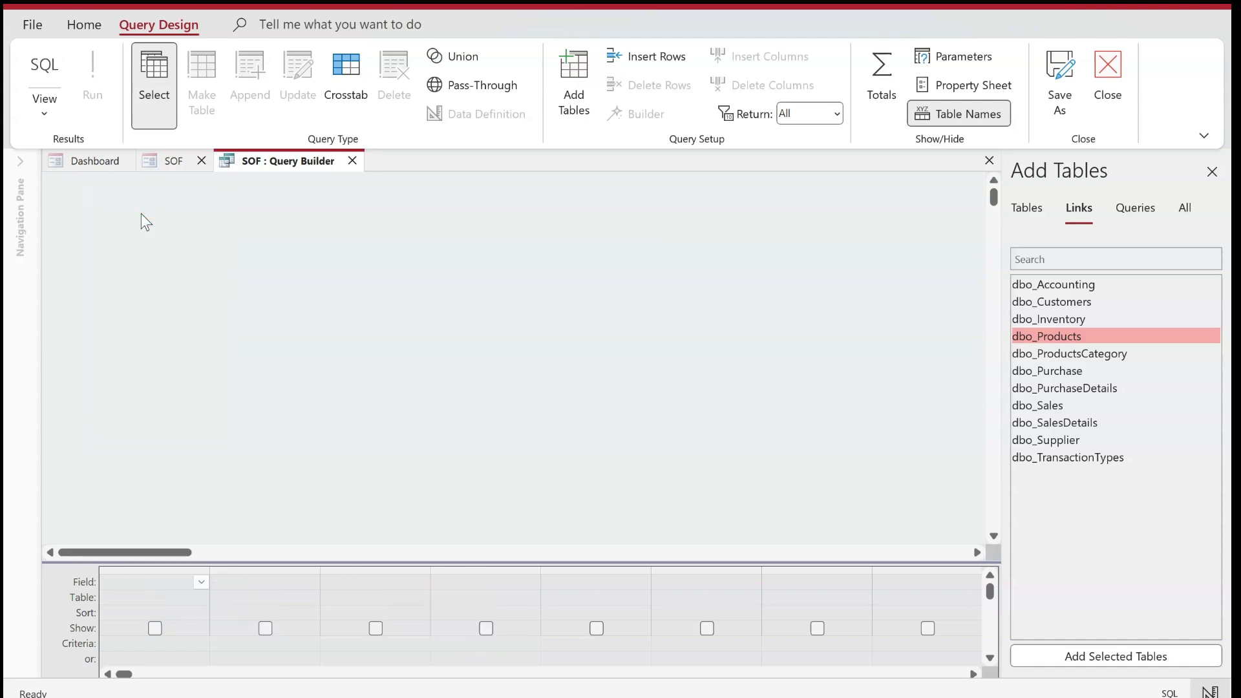
pyautogui.doubleClick(1064, 426)
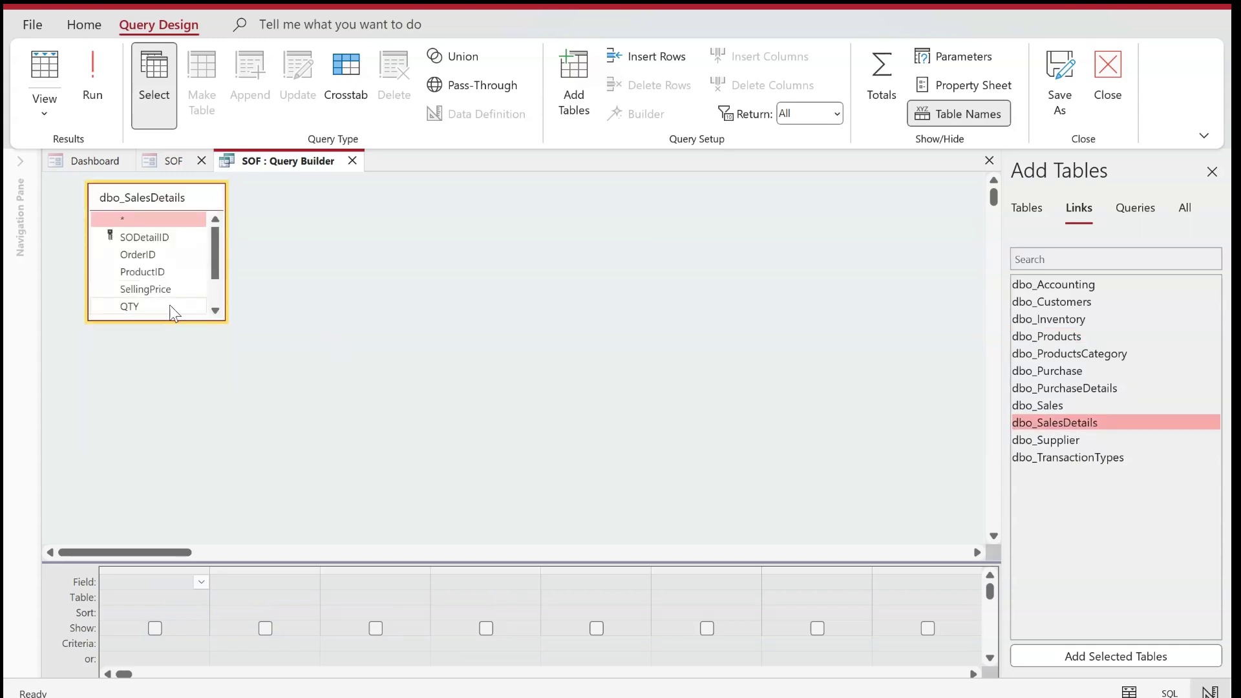
pyautogui.moveTo(166, 318); pyautogui.dragTo(164, 407)
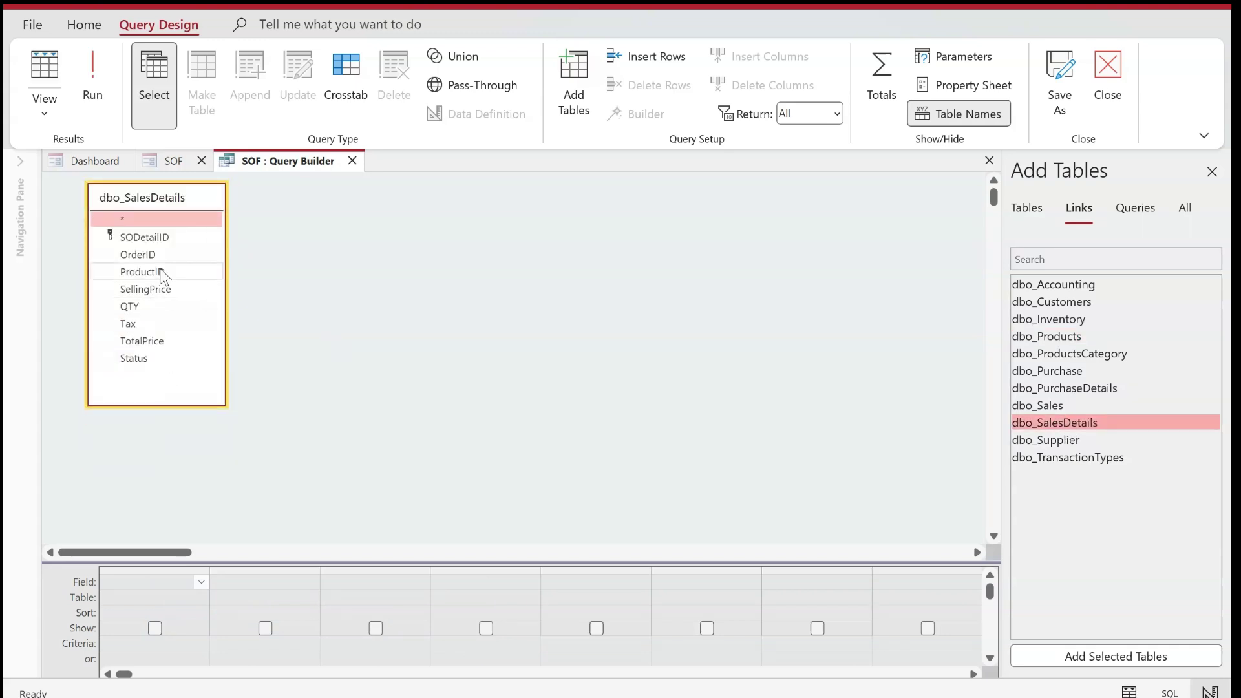
# Add SODetailID, OrderID, ProductID, SellingPrice, QTY, Tax, TotalPrice and Status to the query and enlarge the design grid.
pyautogui.doubleClick(155, 238)
pyautogui.doubleClick(146, 254)
pyautogui.doubleClick(145, 272)
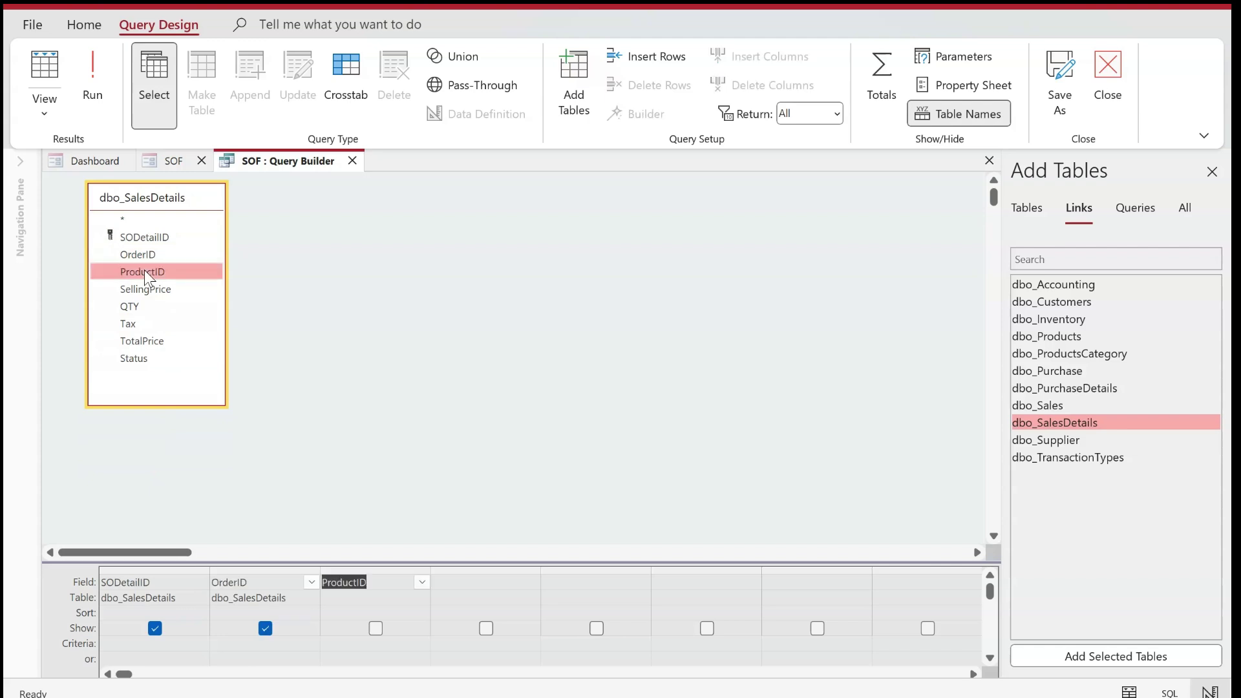
pyautogui.click(144, 289)
pyautogui.doubleClick(144, 290)
pyautogui.doubleClick(133, 307)
pyautogui.doubleClick(130, 323)
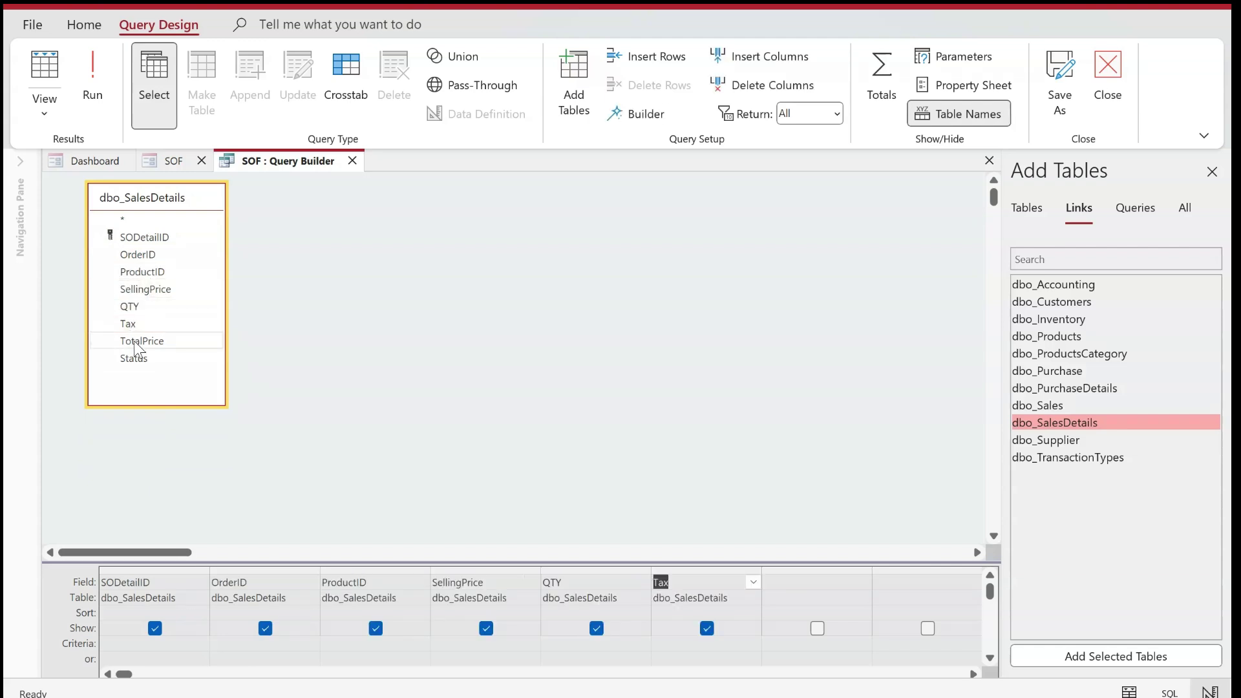
pyautogui.doubleClick(134, 340)
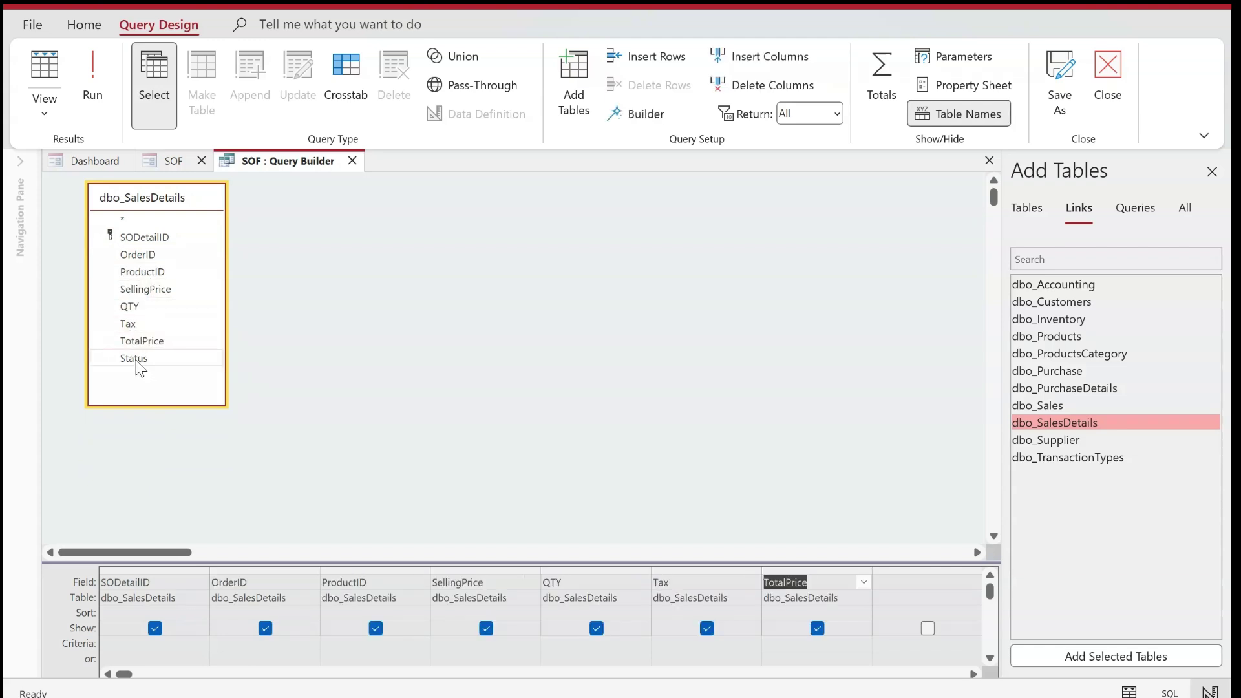
pyautogui.doubleClick(134, 359)
pyautogui.moveTo(736, 566); pyautogui.dragTo(728, 493)
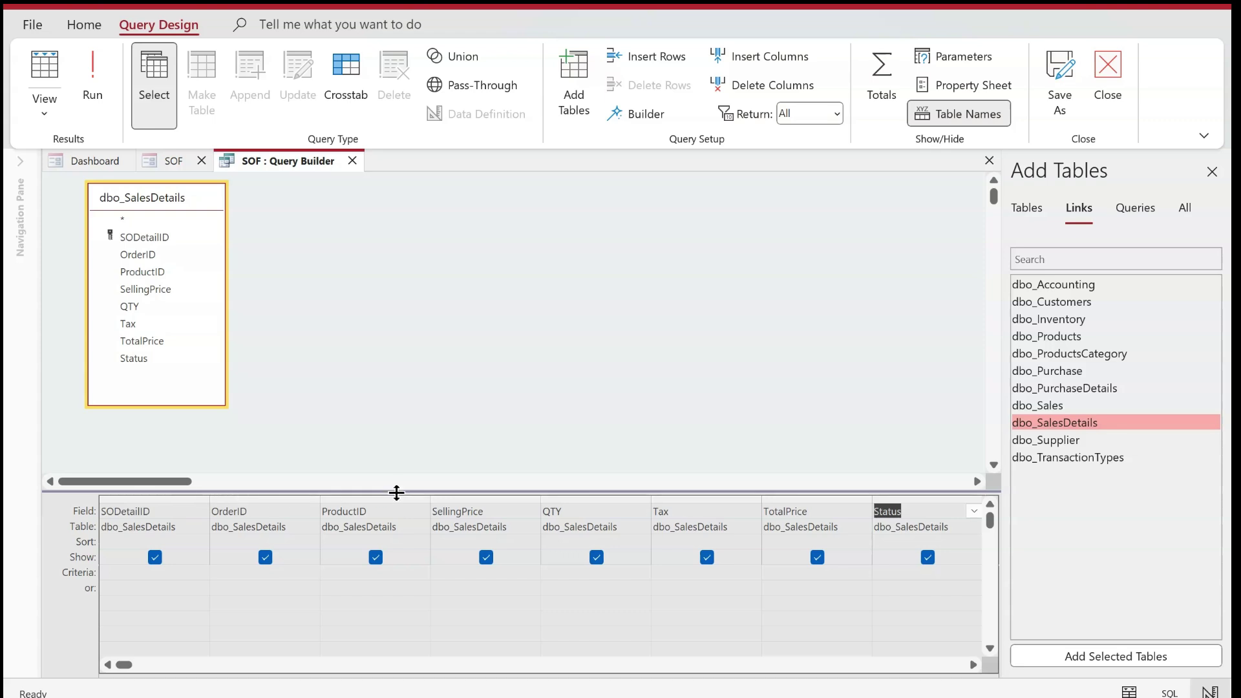
# Add the dbo_Products table to the query and insert its Product field between ProductID and SellingPrice.
pyautogui.moveTo(395, 495); pyautogui.dragTo(103, 495)
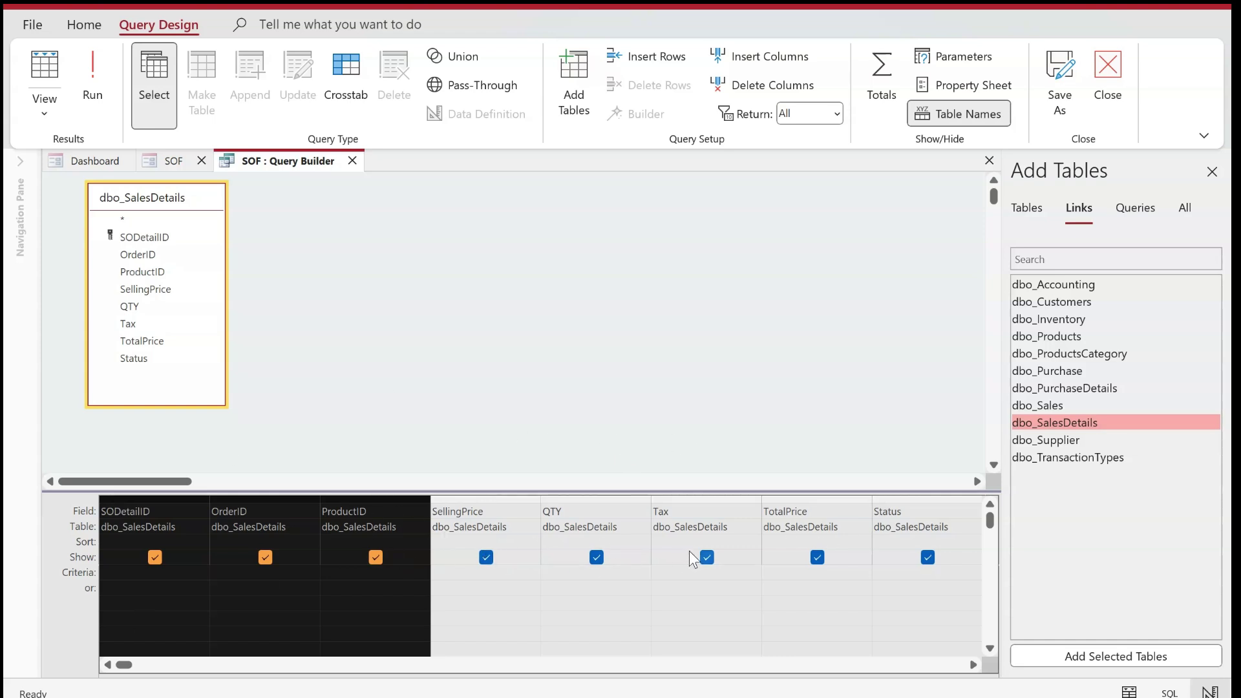
pyautogui.doubleClick(1047, 337)
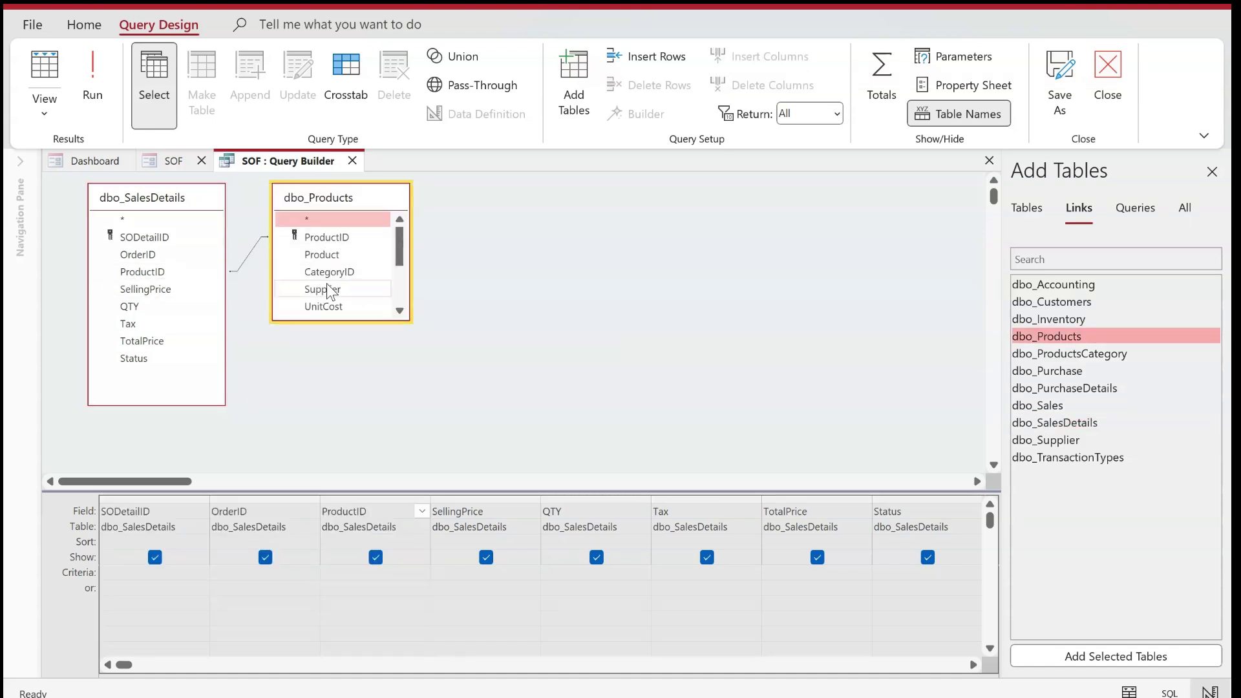
pyautogui.moveTo(321, 255); pyautogui.dragTo(468, 562)
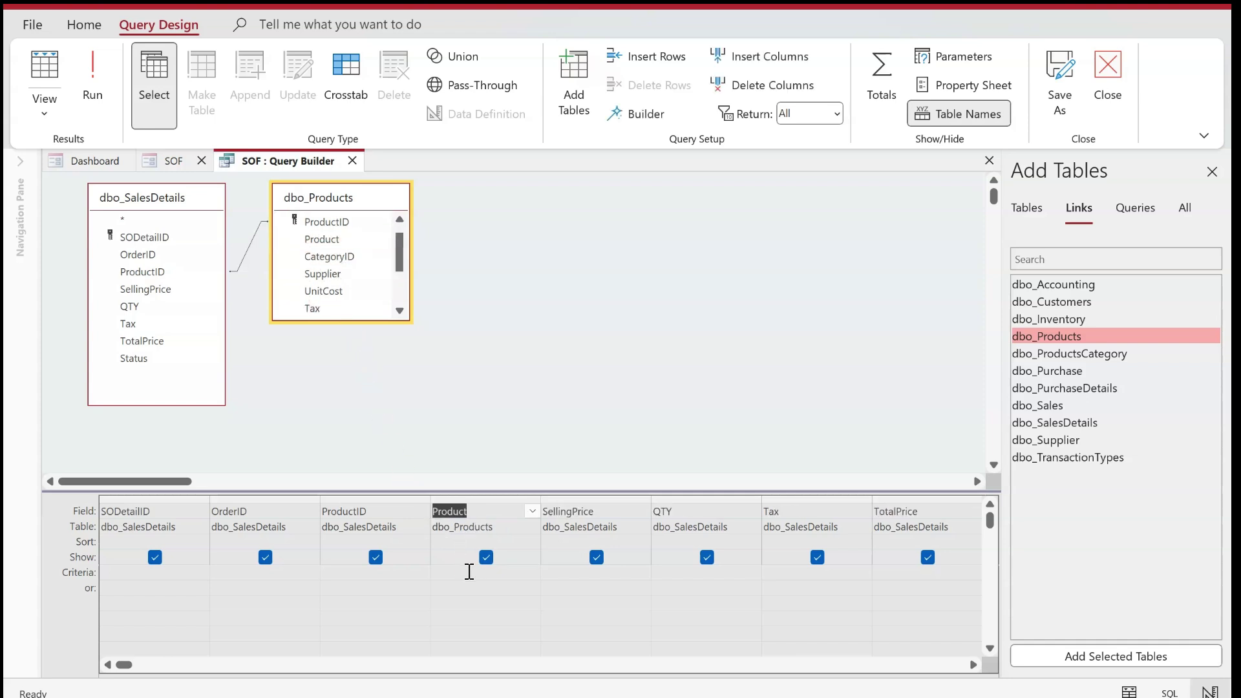
# Review the query's columns in the design grid from SODetailID through to Status.
pyautogui.click(370, 496)
pyautogui.keyDown('shift'); pyautogui.click(108, 493); pyautogui.keyUp('shift')
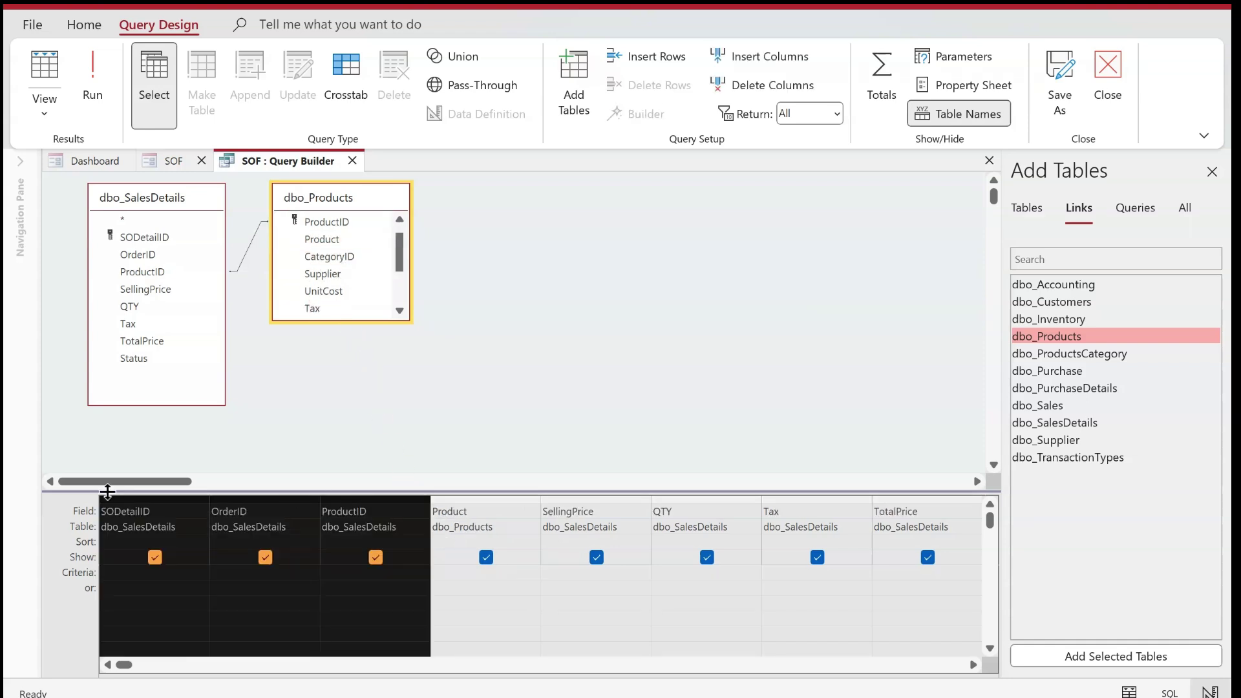
pyautogui.click(510, 499)
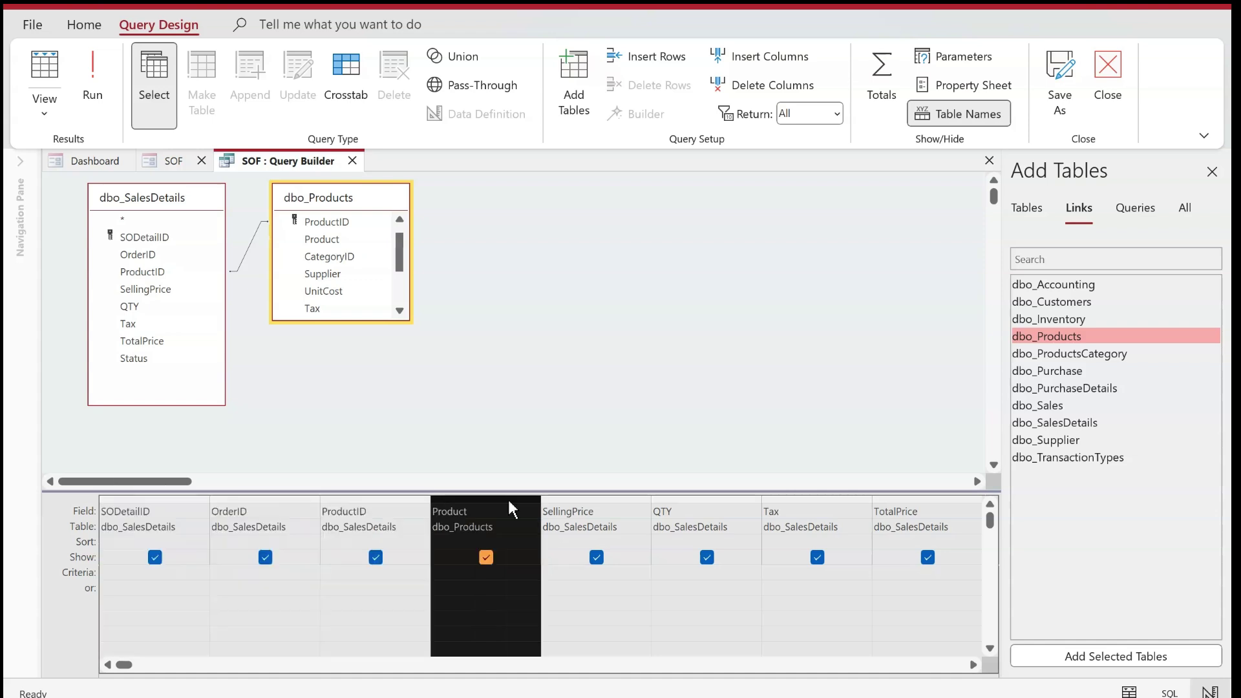
pyautogui.click(589, 499)
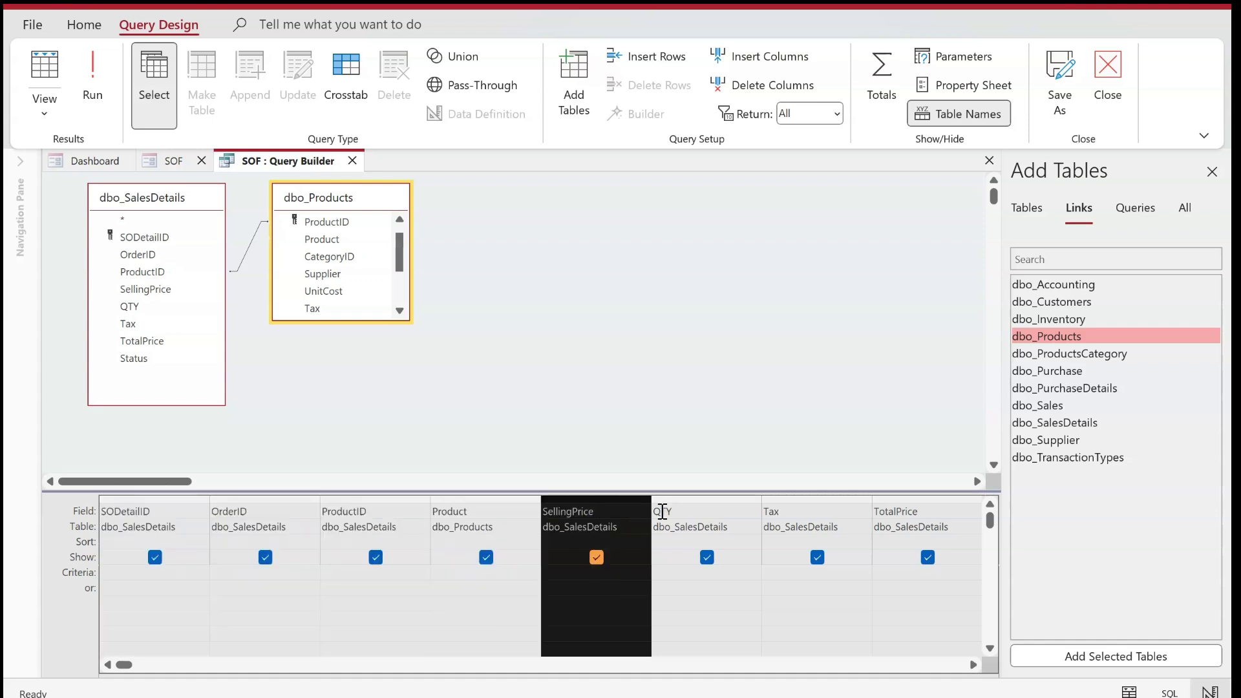
pyautogui.click(693, 499)
pyautogui.click(818, 499)
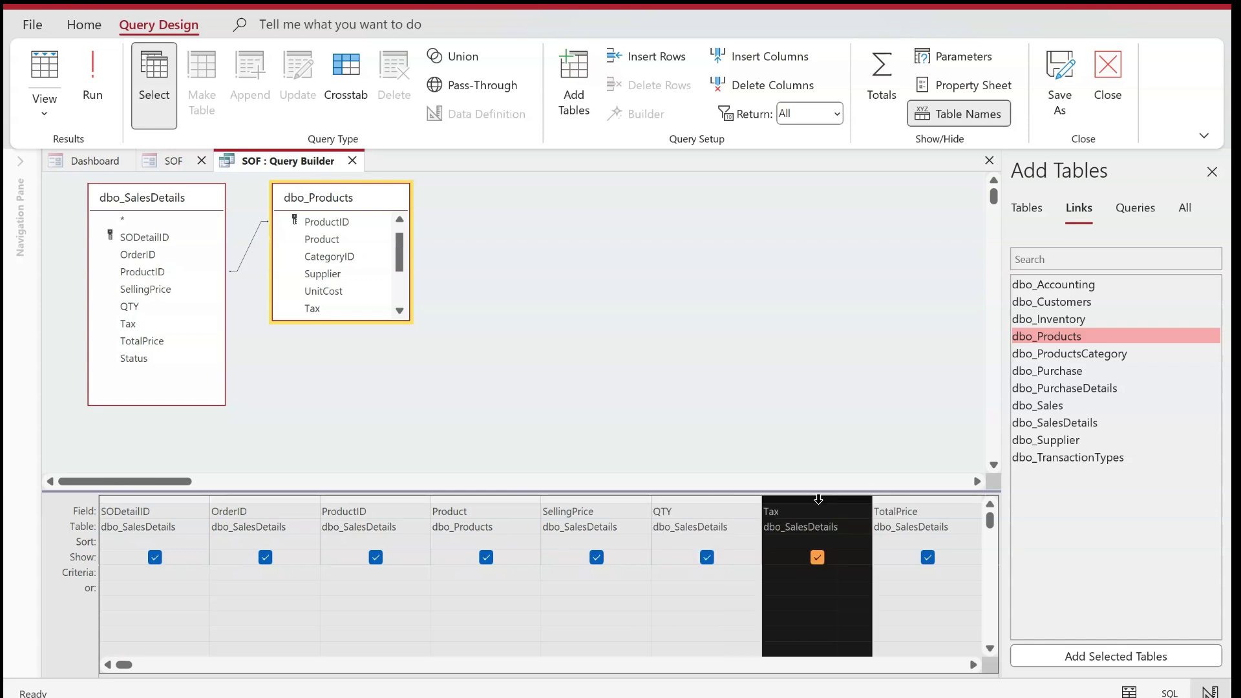
pyautogui.click(897, 500)
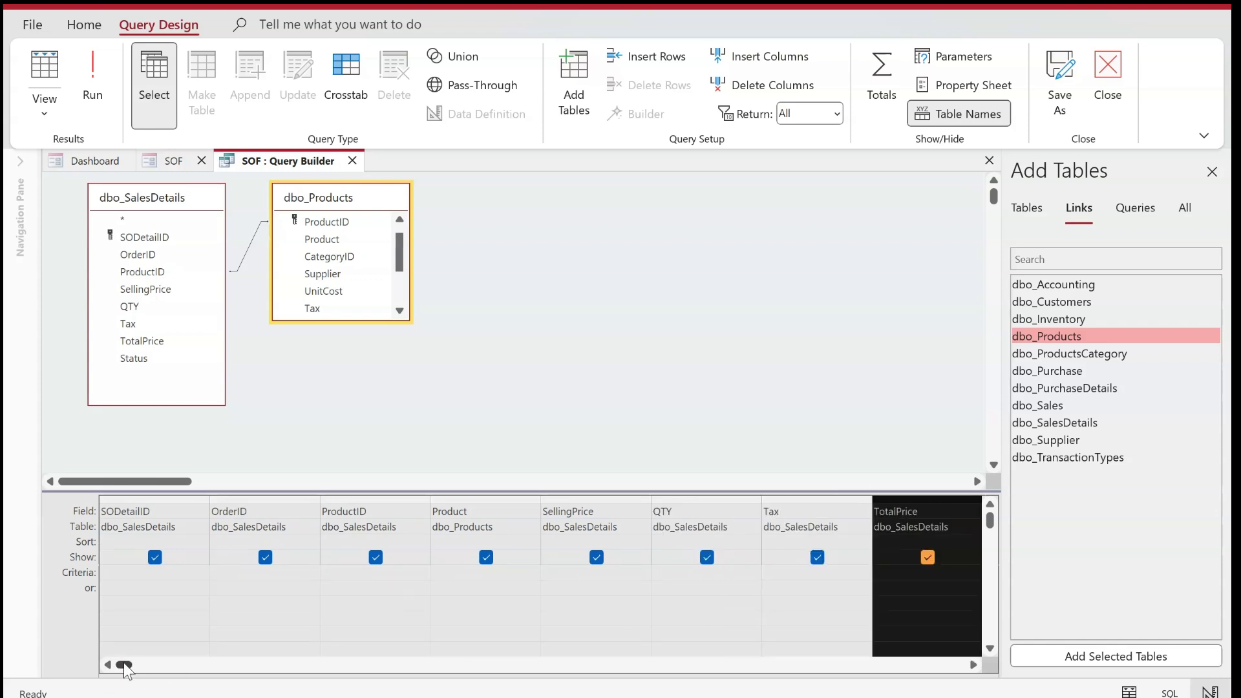
pyautogui.moveTo(126, 666); pyautogui.dragTo(230, 665)
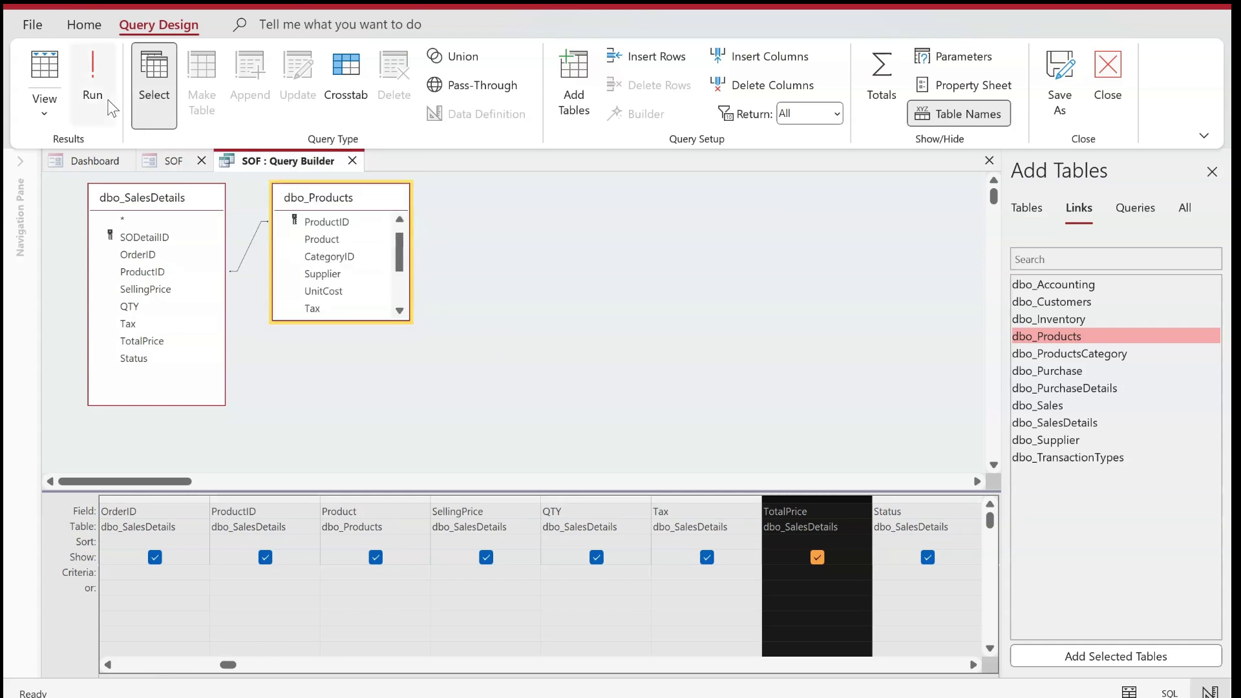
# Close the query builder and display the format properties of the Sales Order Details list box.
pyautogui.click(180, 664)
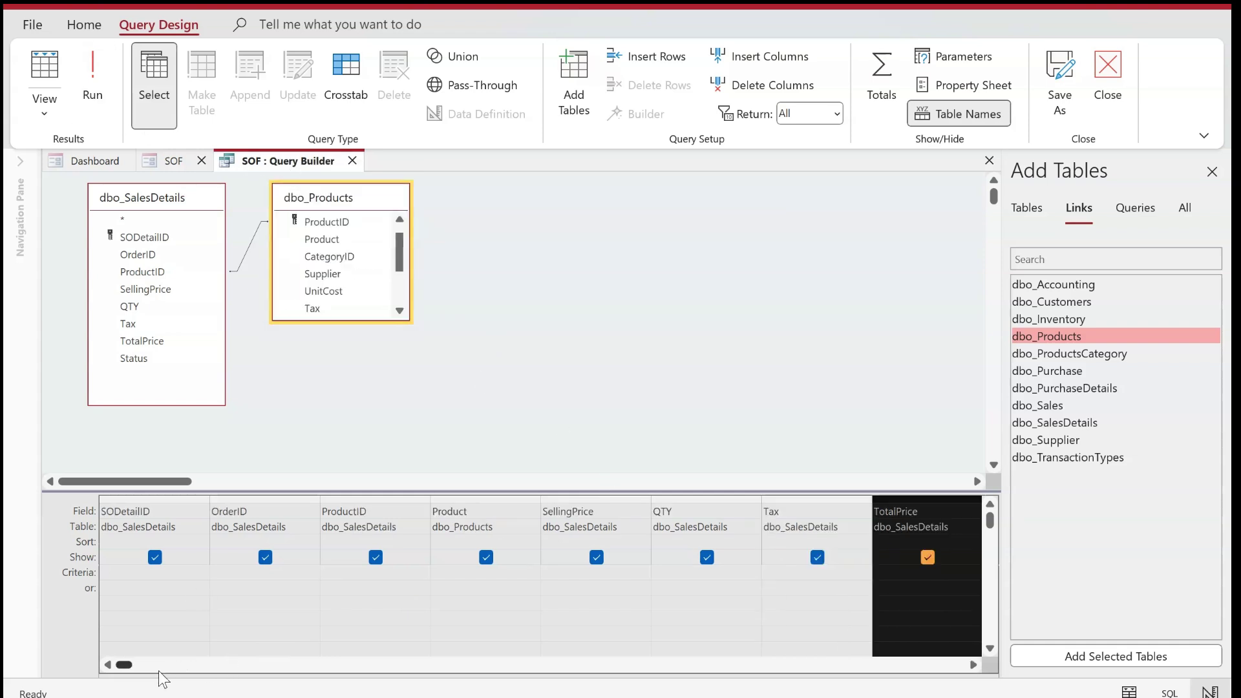
pyautogui.click(352, 160)
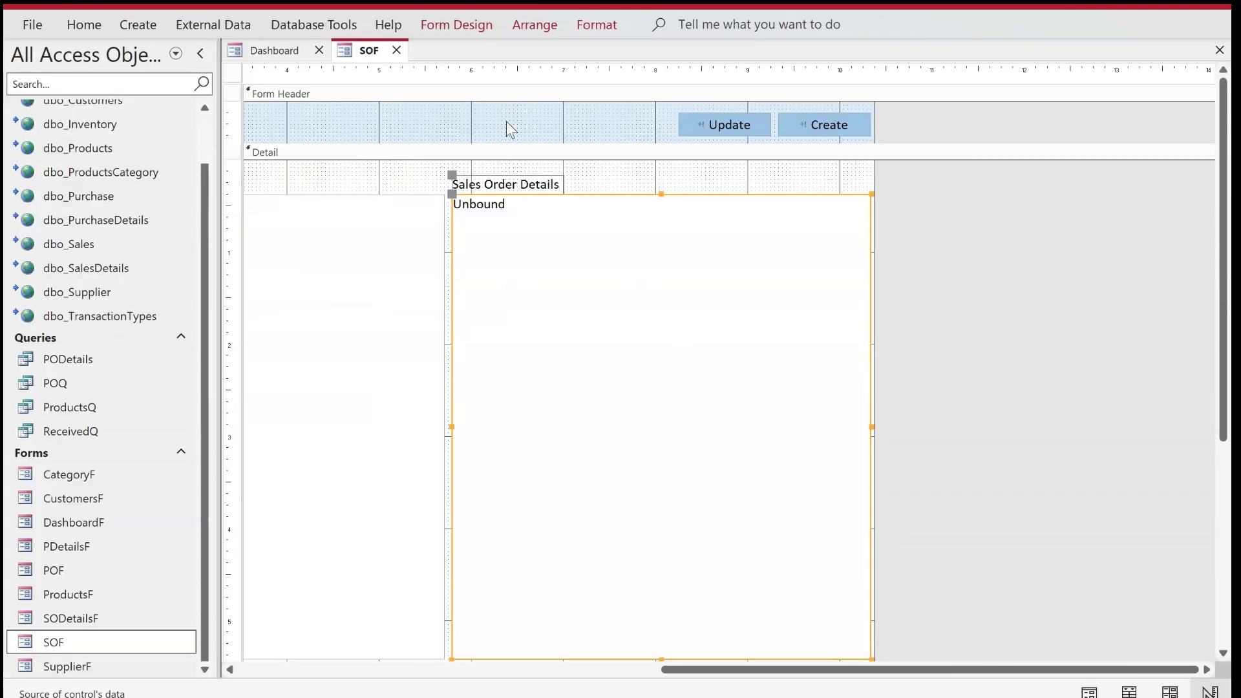
pyautogui.click(456, 24)
pyautogui.click(899, 91)
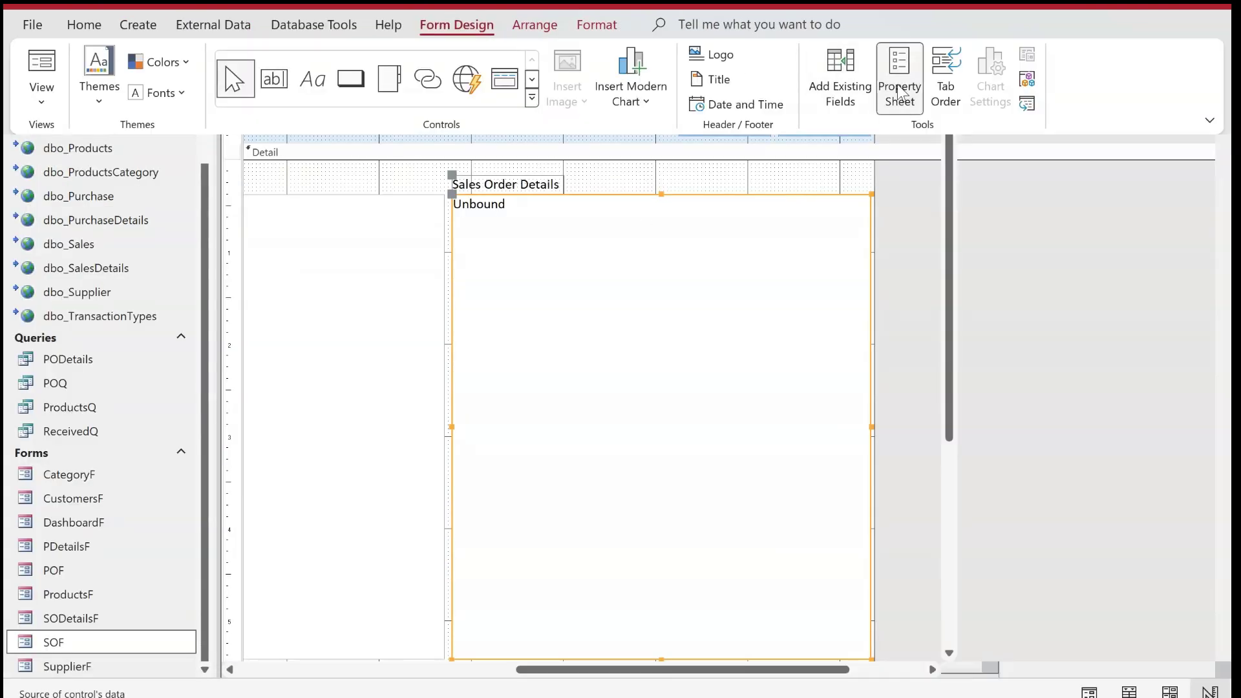
pyautogui.click(987, 139)
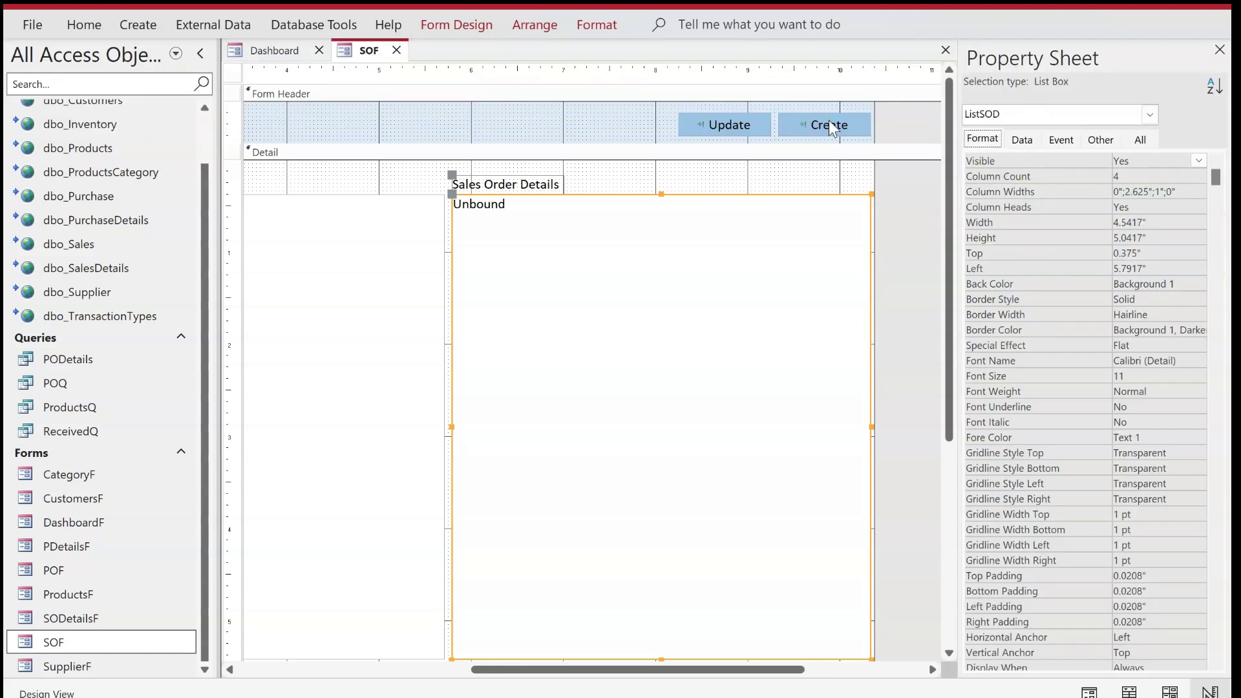
# Reopen the list box's row source query, review its columns through to Status, and close it with the SQL changes saved.
pyautogui.click(1026, 143)
pyautogui.click(1215, 178)
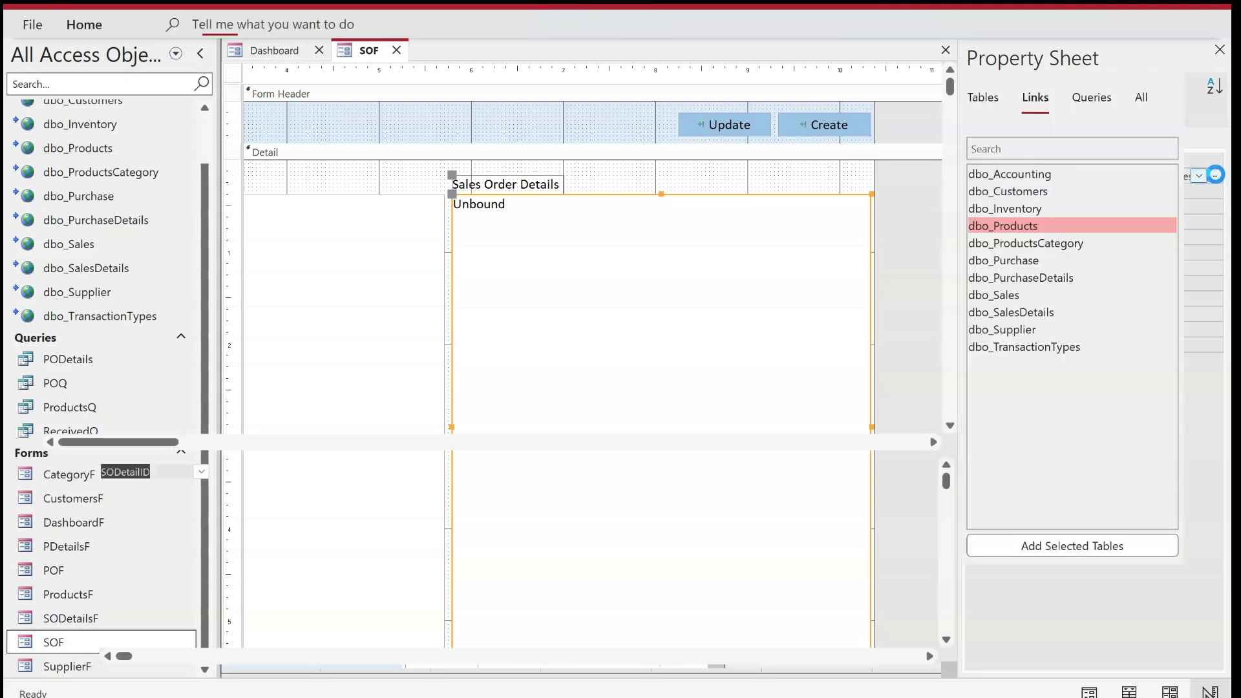
pyautogui.click(989, 159)
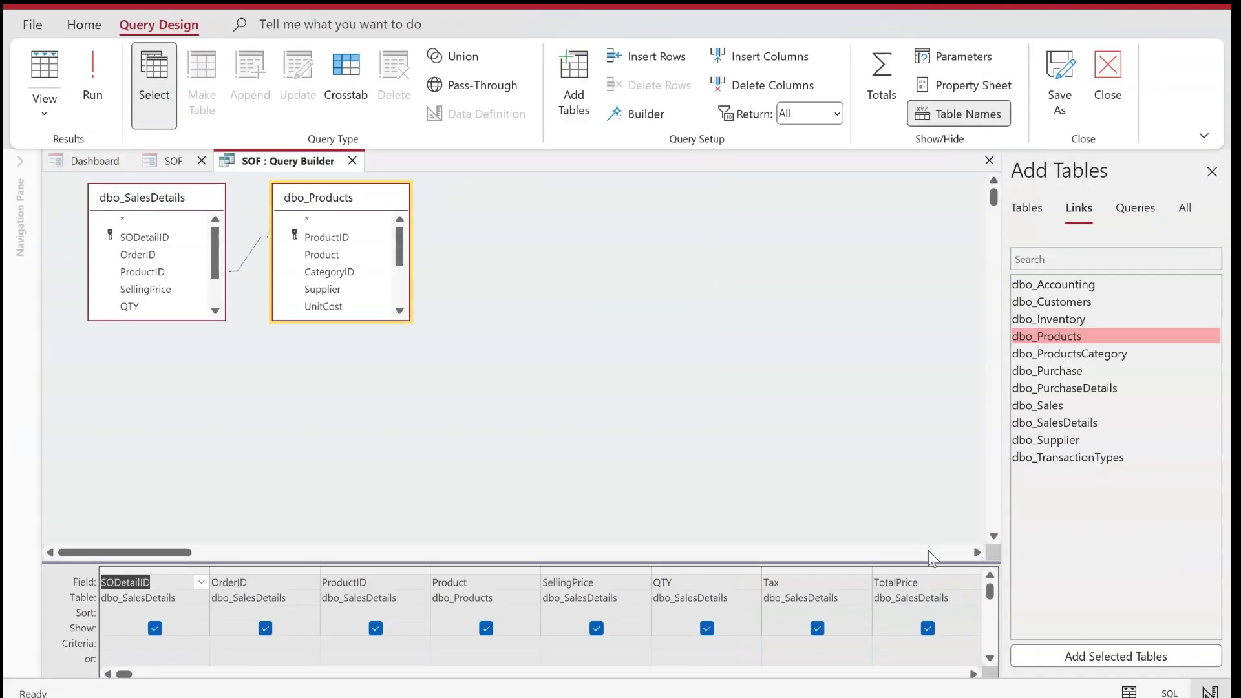
pyautogui.moveTo(924, 560); pyautogui.dragTo(813, 450)
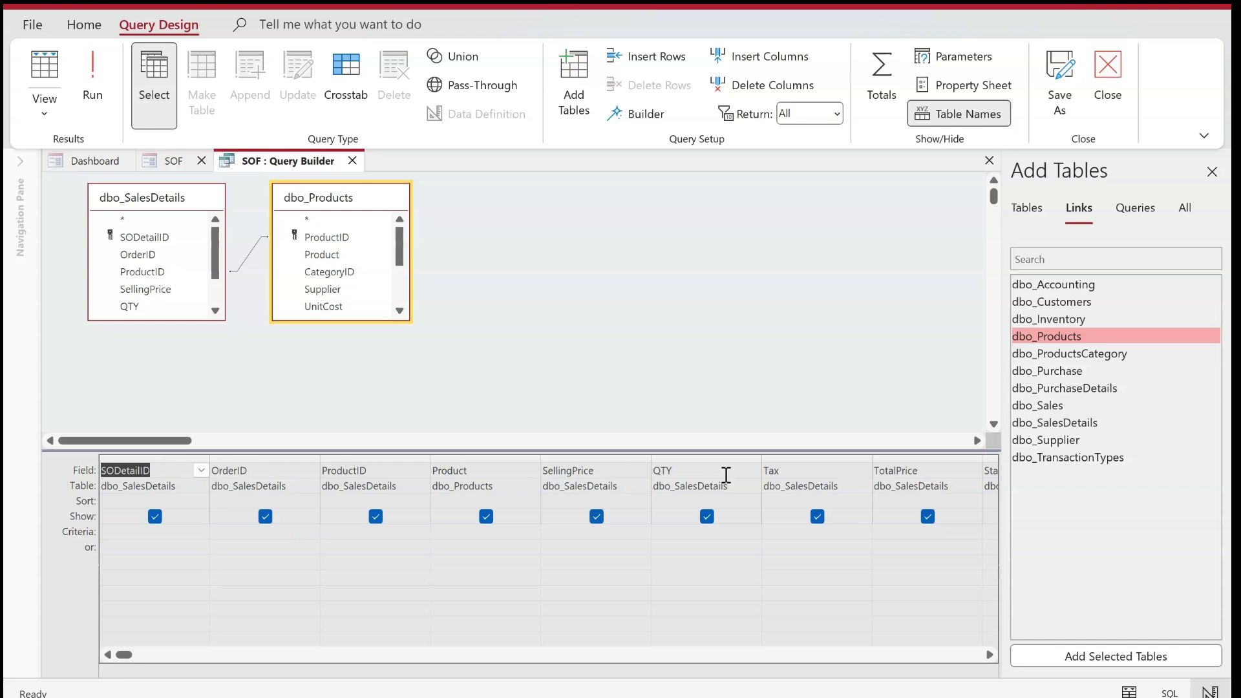
pyautogui.click(990, 654)
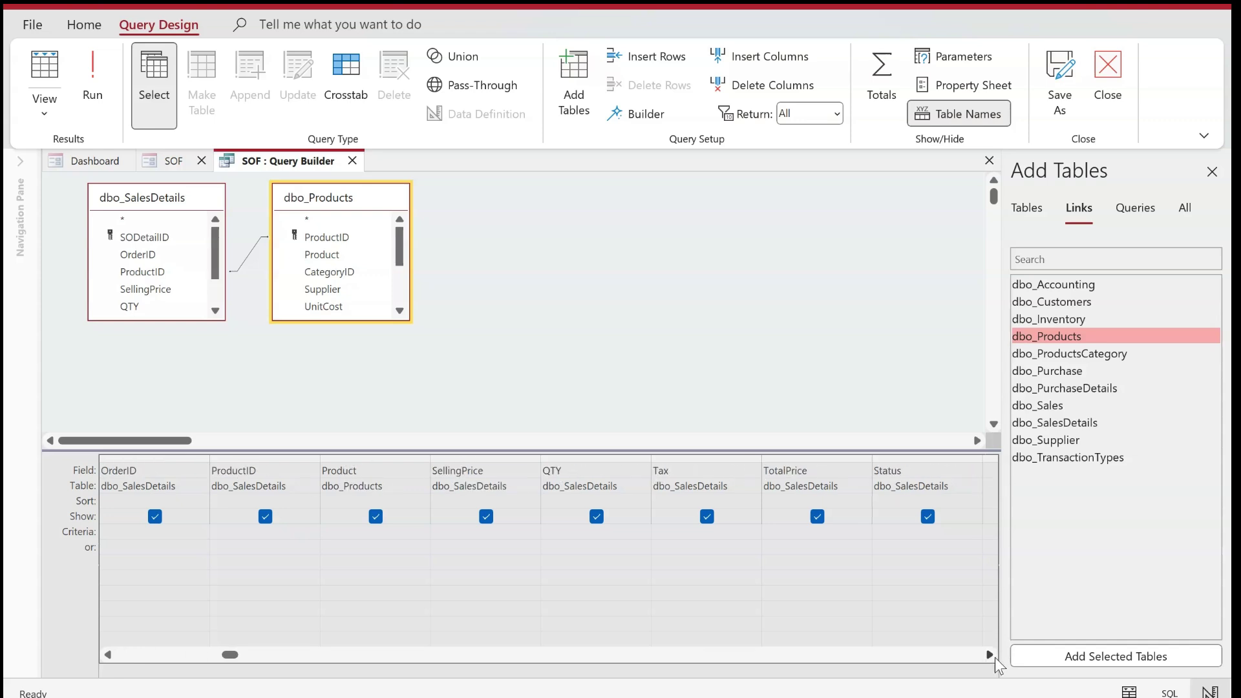
pyautogui.click(353, 161)
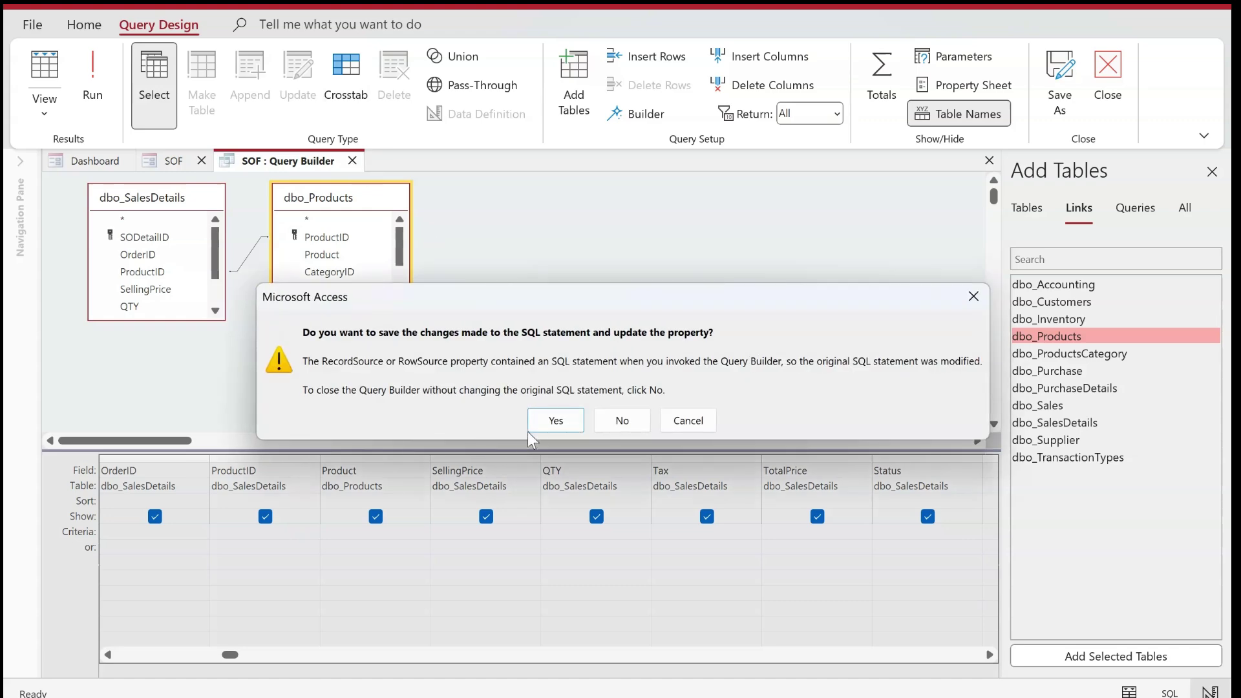
pyautogui.click(554, 421)
# Set the Sales Order Details list box's column count to 9.
pyautogui.click(432, 29)
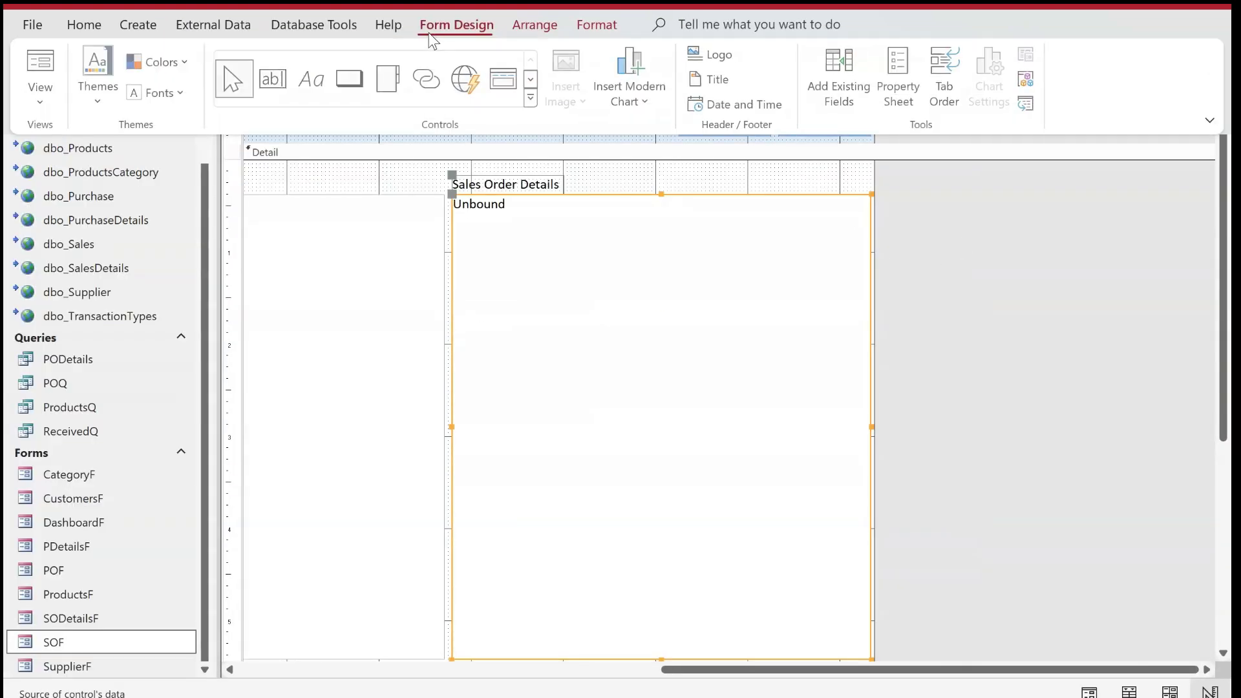
pyautogui.click(888, 78)
pyautogui.click(982, 139)
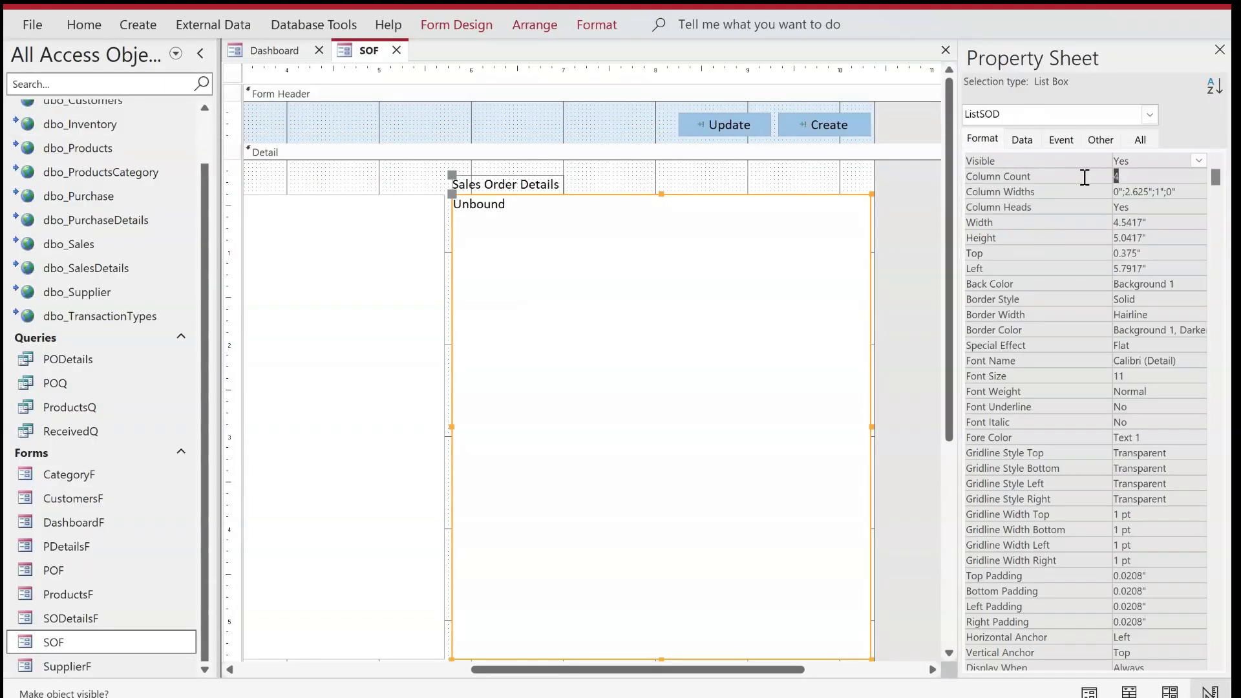
pyautogui.click(1080, 176)
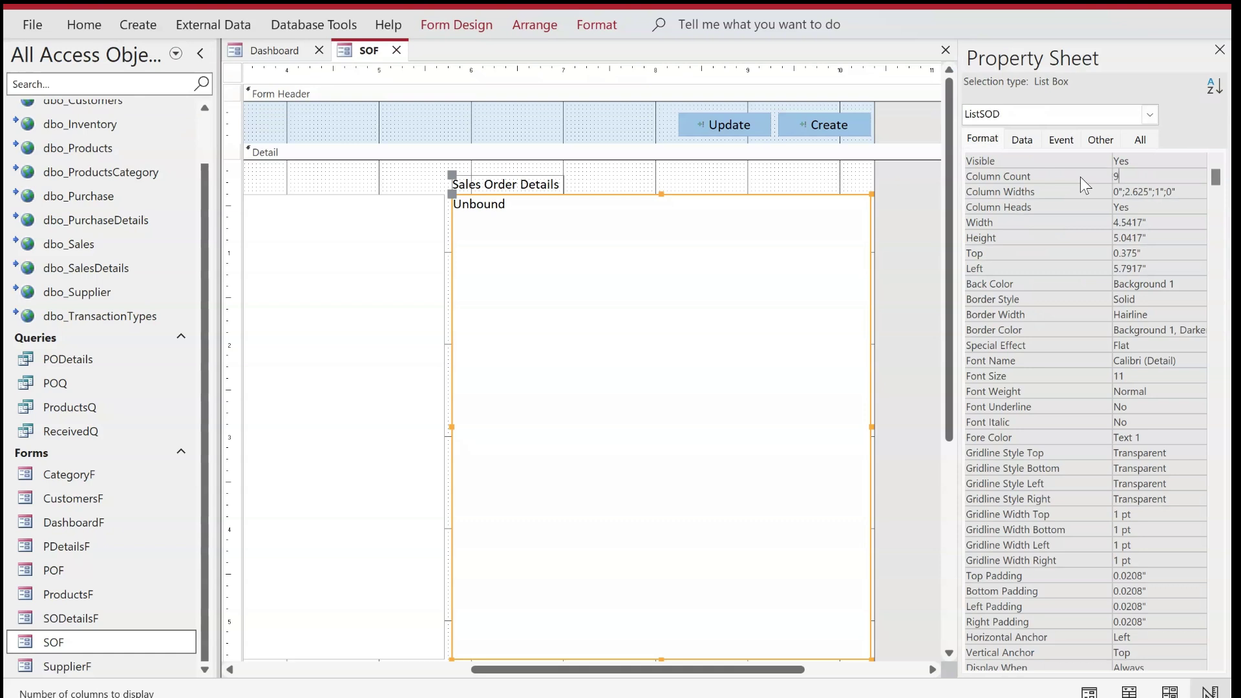
pyautogui.press('Return')
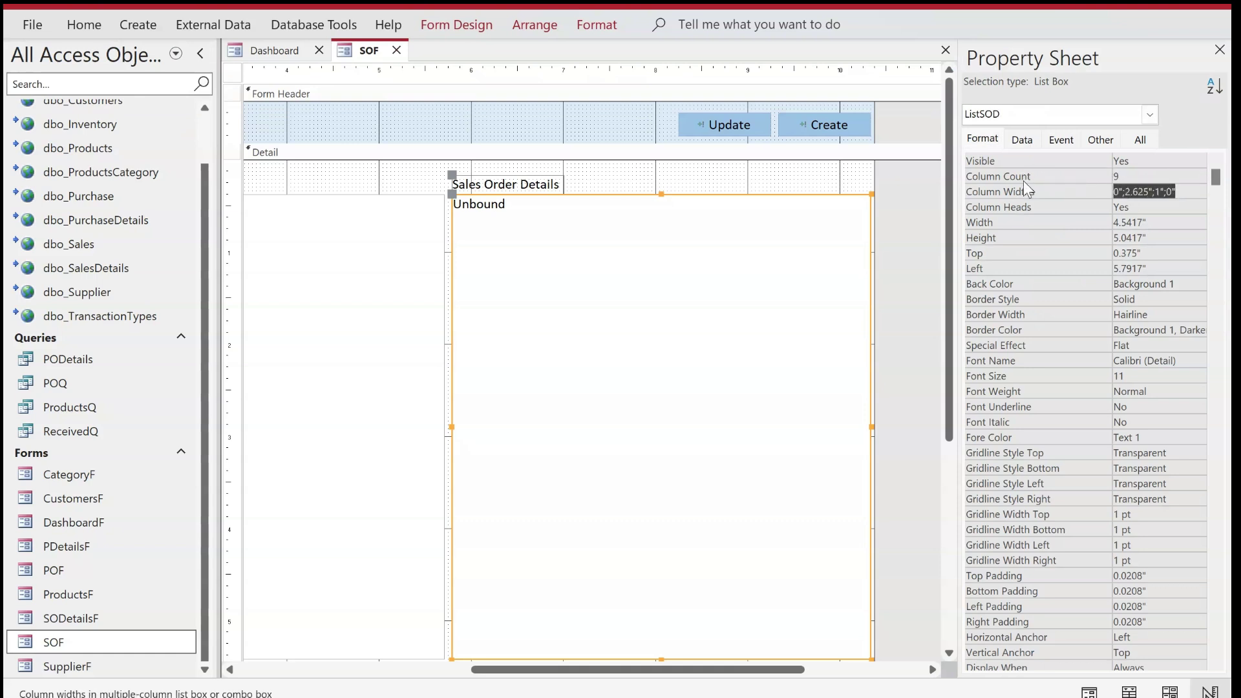
# Set the list box's column widths to 0;0;0;2.5;1.2;1;1;1.4;0.
pyautogui.write('0')
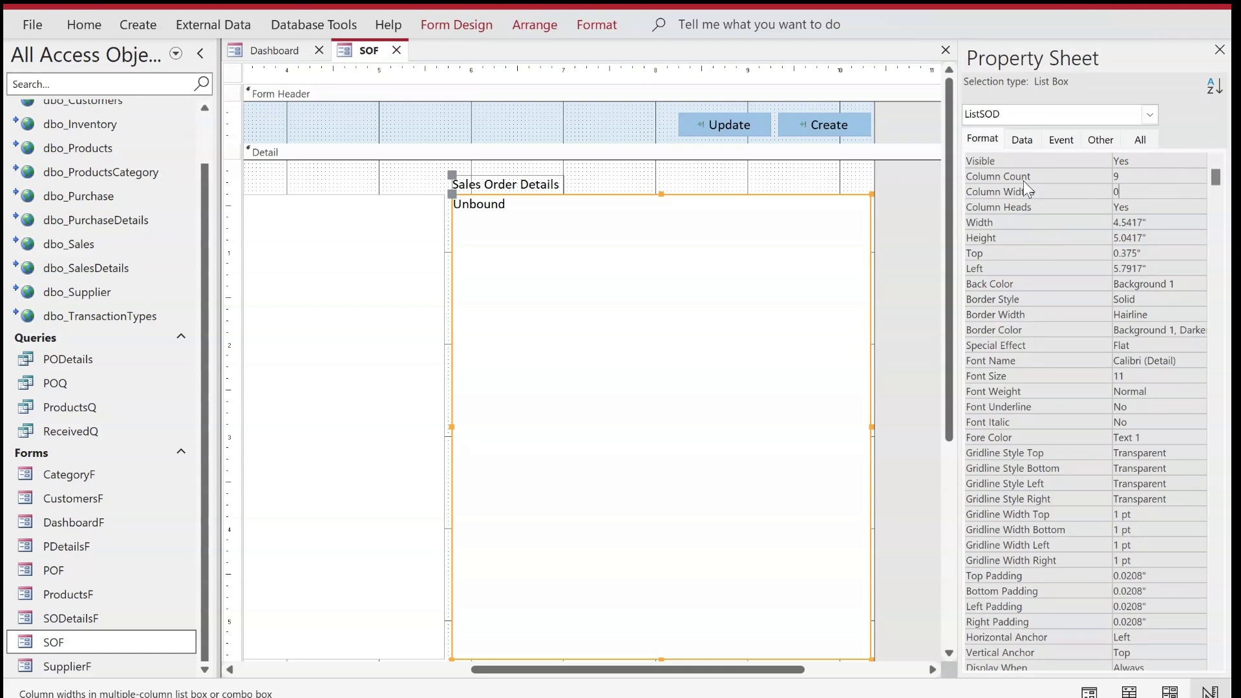
pyautogui.write(';0;0')
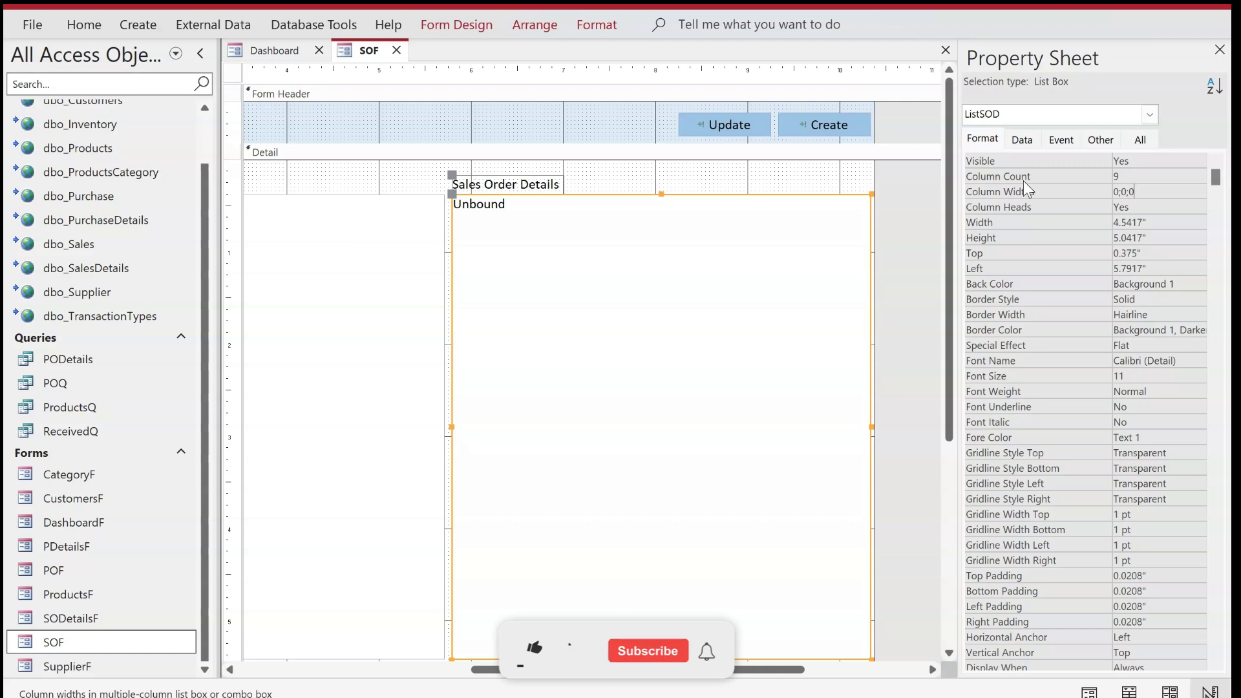
pyautogui.write(';2.5')
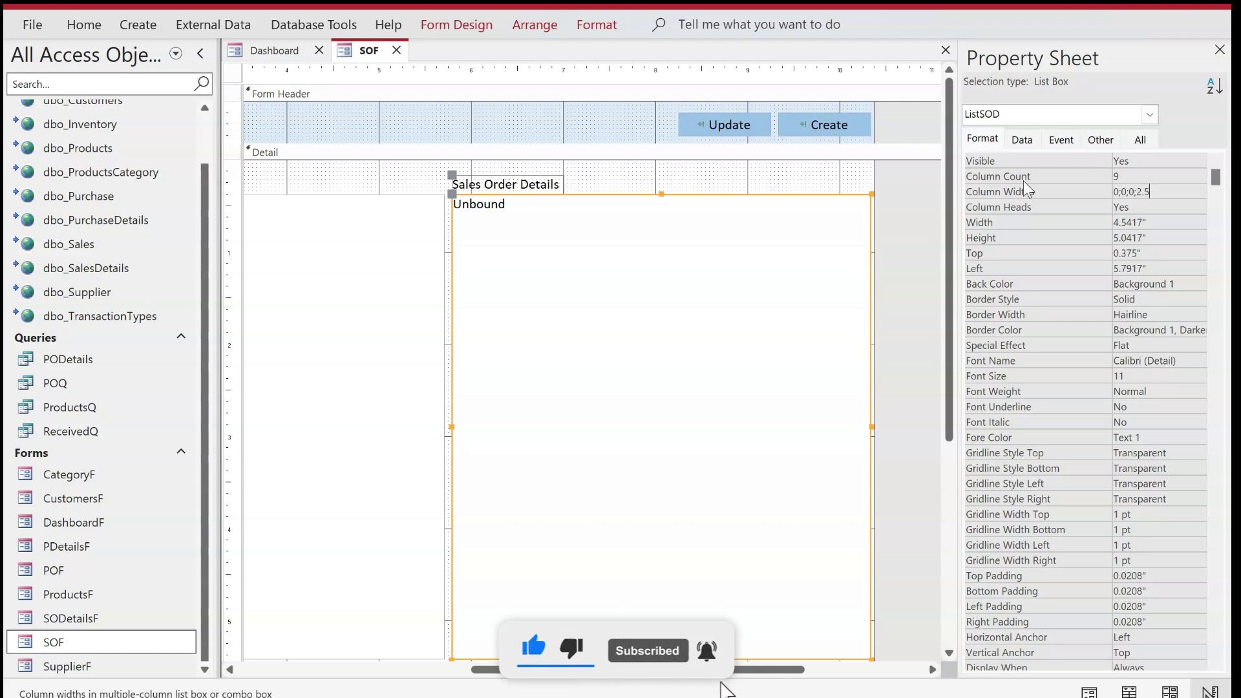
pyautogui.write(';')
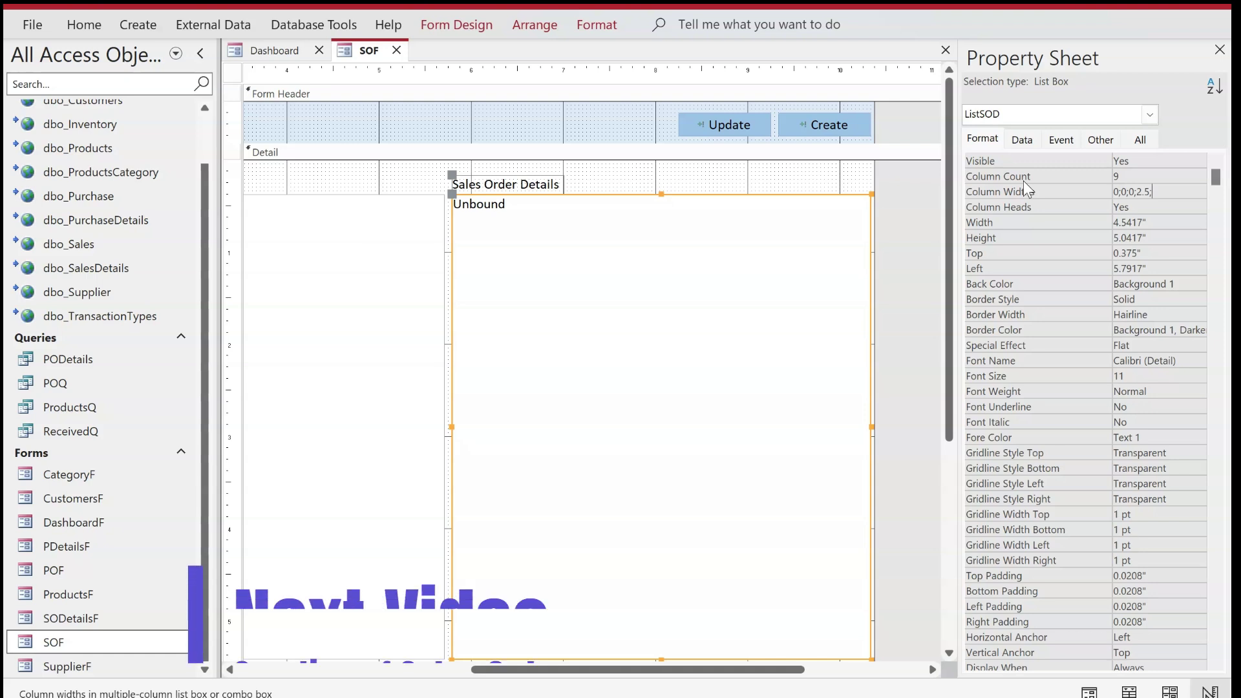
pyautogui.write('1.2')
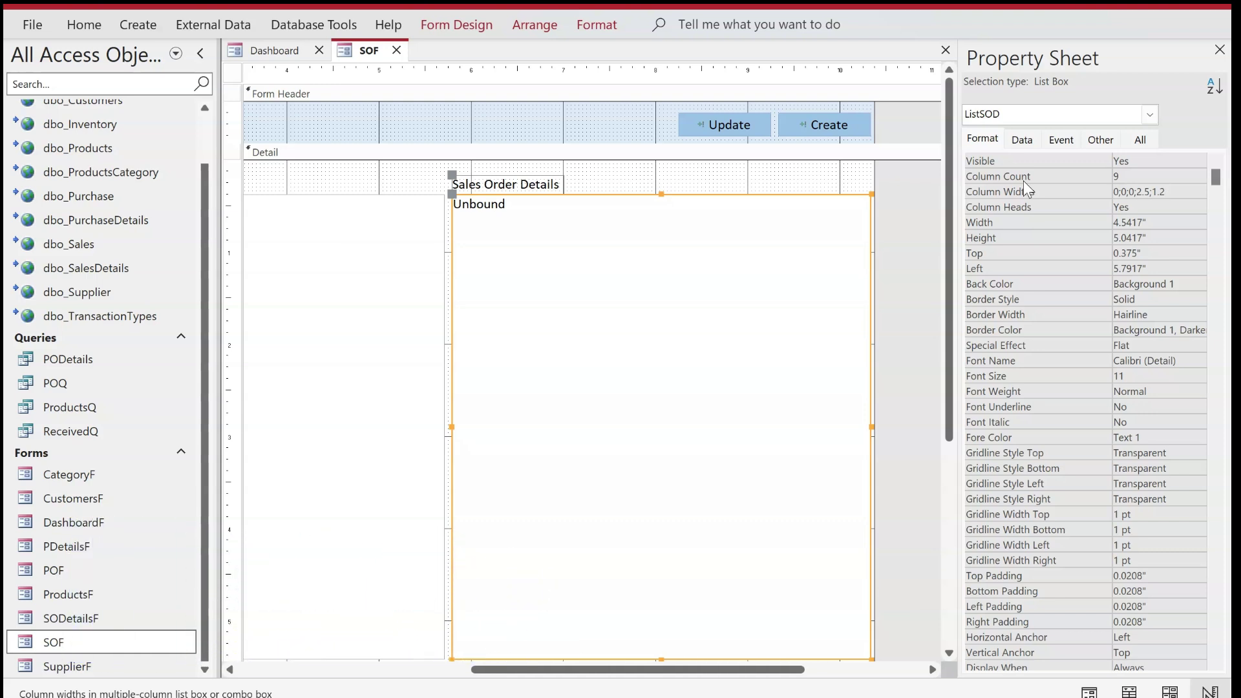
pyautogui.write(';1;1;1.4;0')
pyautogui.press('Return')
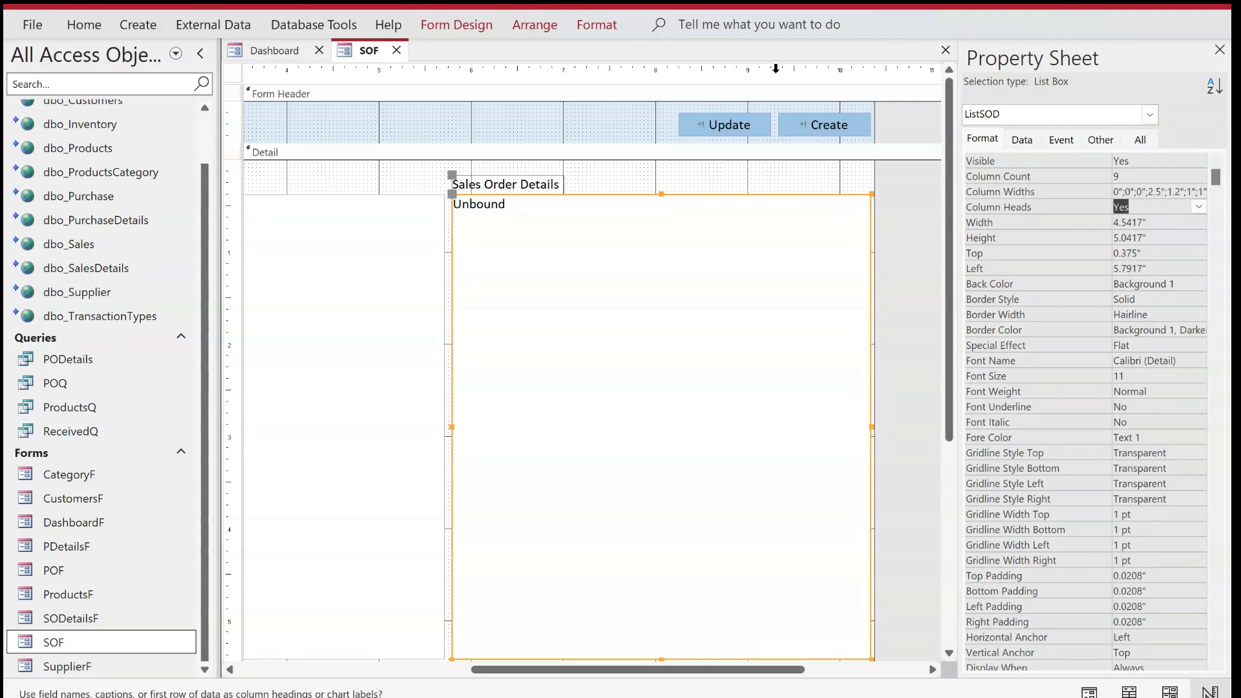
# Show the SOF form in form view and examine the Sales Order Details columns from Product through TotalPrice.
pyautogui.rightClick(372, 54)
pyautogui.rightClick(370, 53)
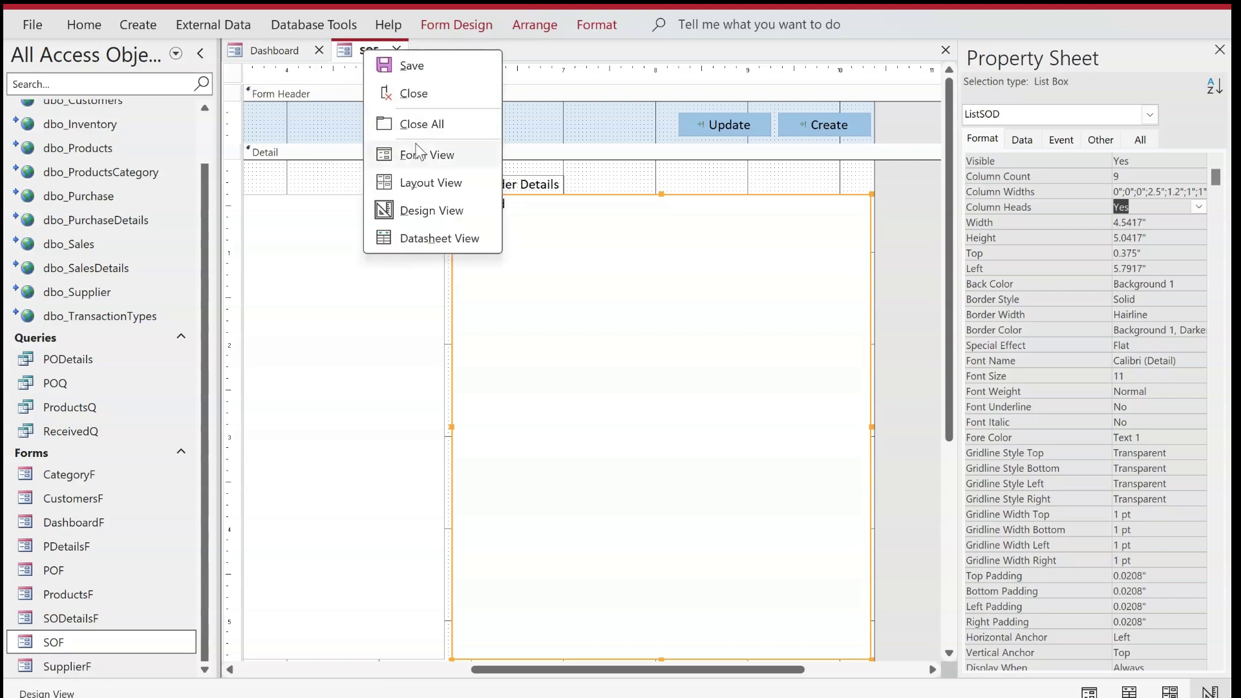
pyautogui.click(416, 152)
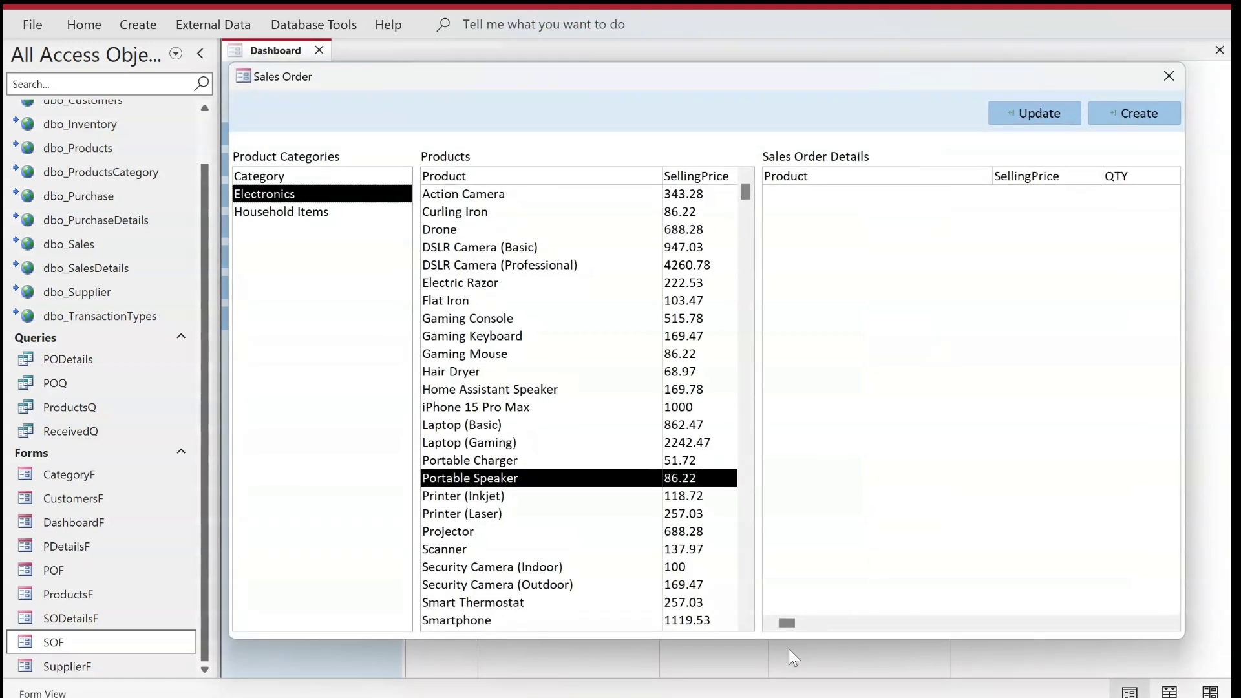
pyautogui.moveTo(787, 623); pyautogui.dragTo(731, 609)
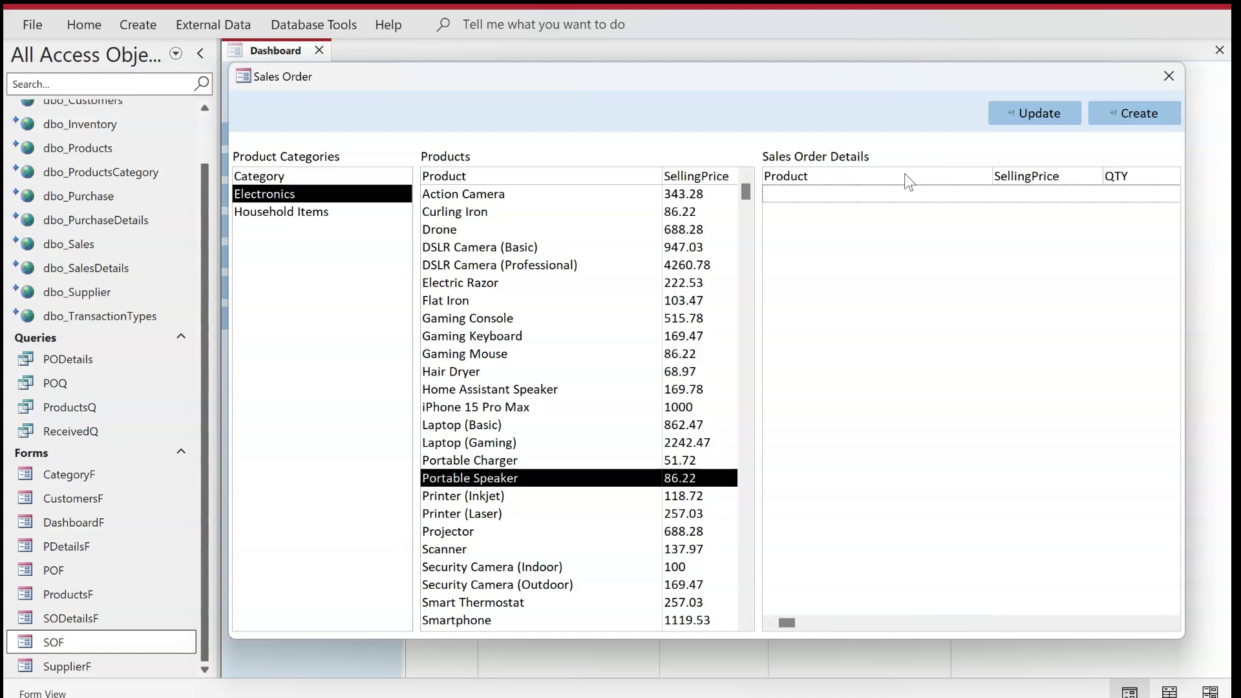
pyautogui.moveTo(784, 622); pyautogui.dragTo(870, 624)
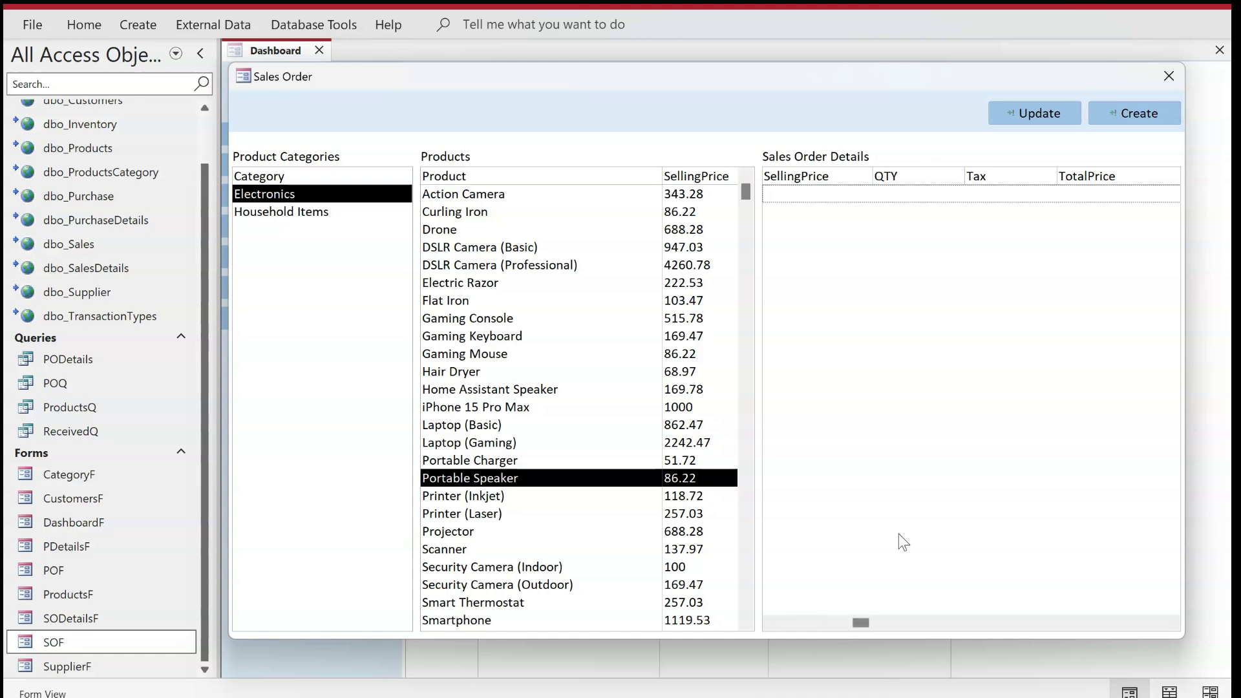
pyautogui.moveTo(863, 624); pyautogui.dragTo(950, 609)
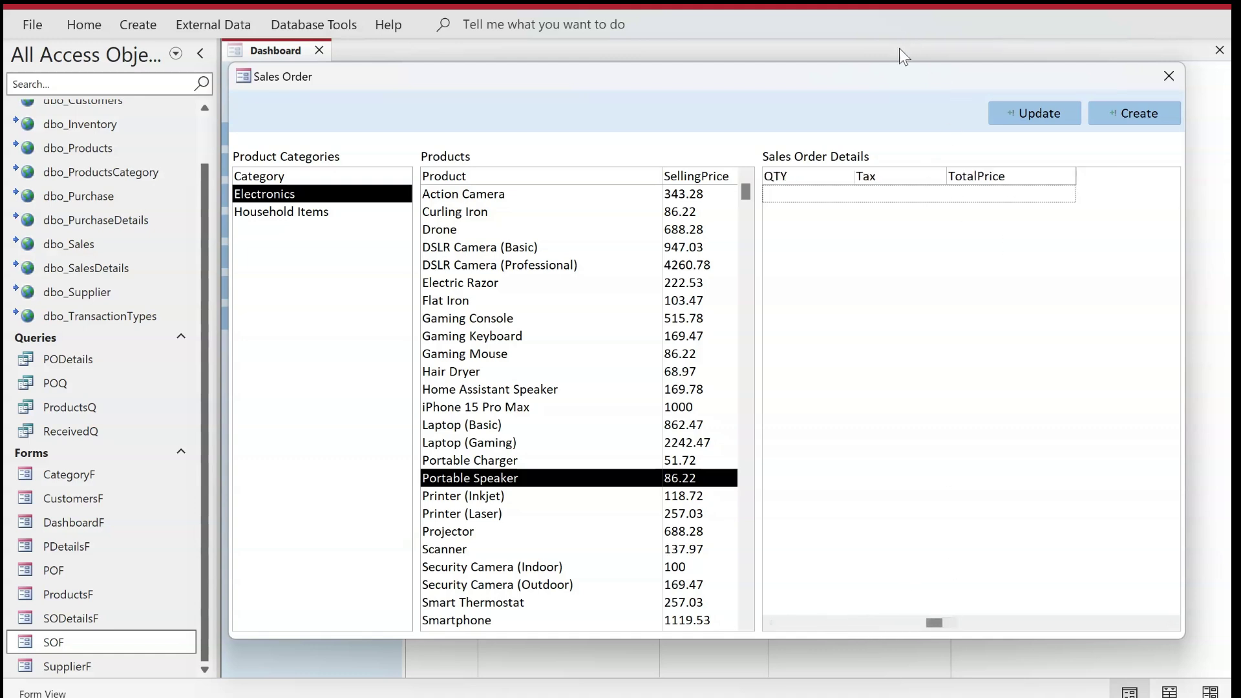
# Return the form to design view and select the Sales Order Details list box.
pyautogui.rightClick(841, 104)
pyautogui.click(665, 123)
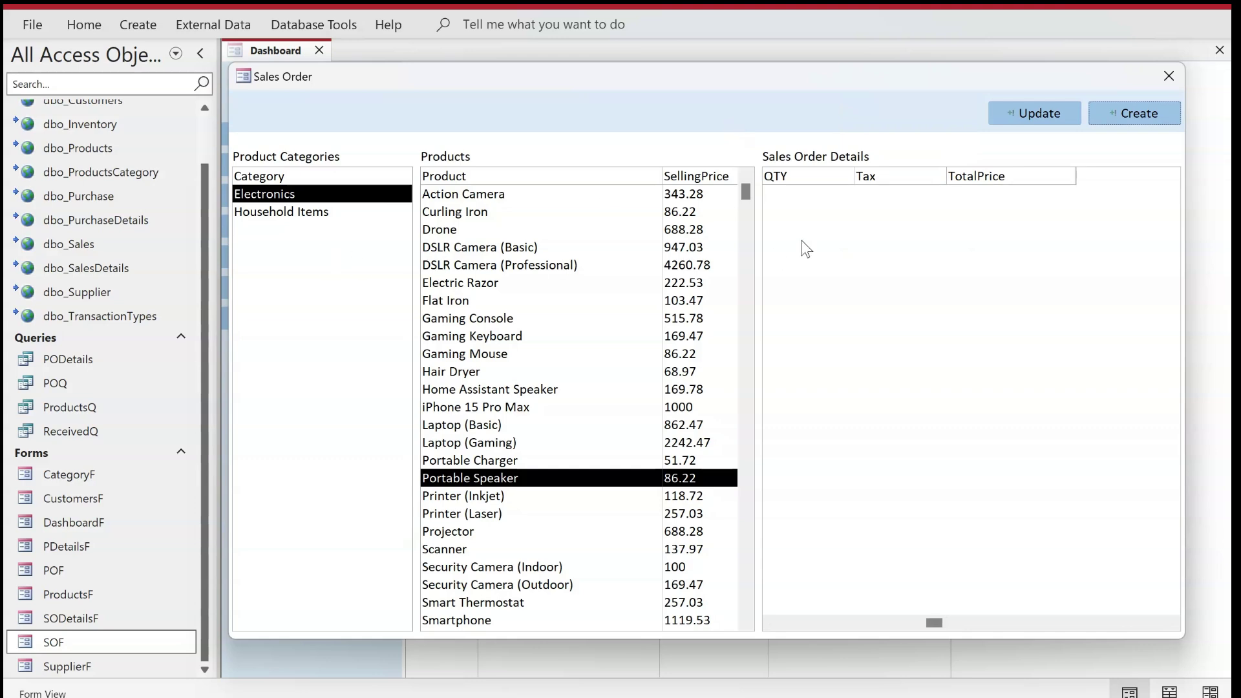
pyautogui.rightClick(787, 126)
pyautogui.click(896, 149)
pyautogui.moveTo(554, 668); pyautogui.dragTo(820, 659)
pyautogui.click(673, 368)
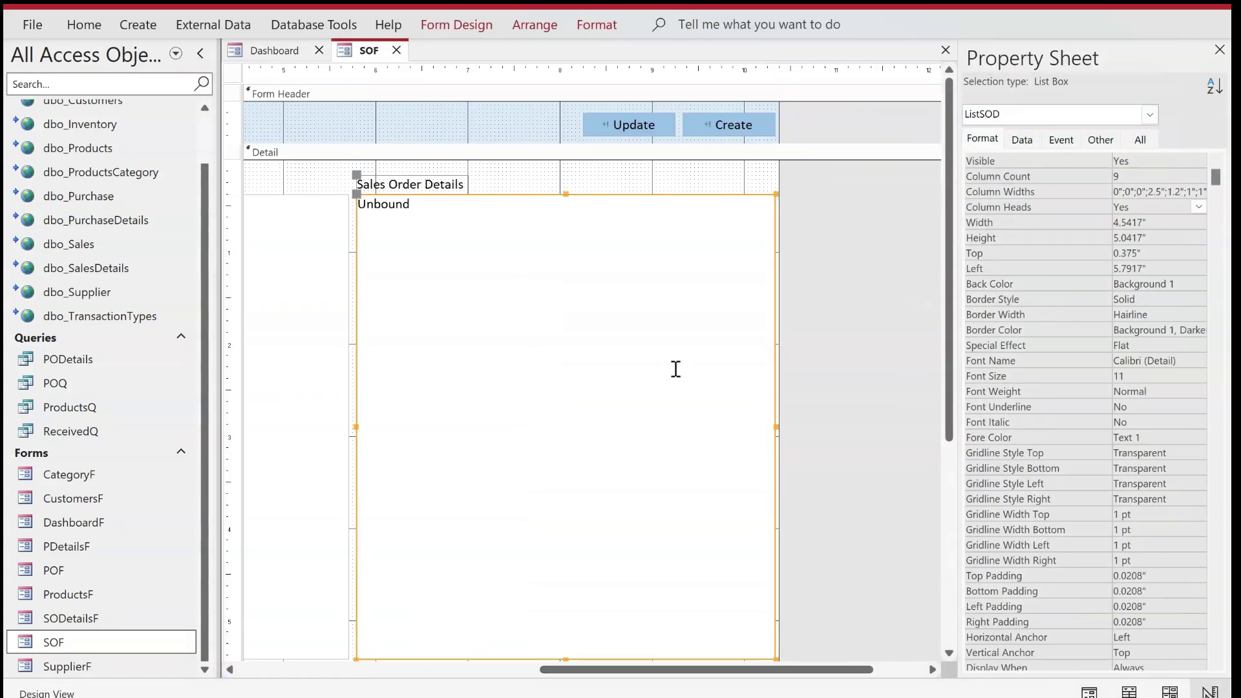
# Reduce the list box's column widths to 2" for Product, 1" for SellingPrice and 0.5" each for QTY and Tax.
pyautogui.click(1128, 212)
pyautogui.click(1162, 191)
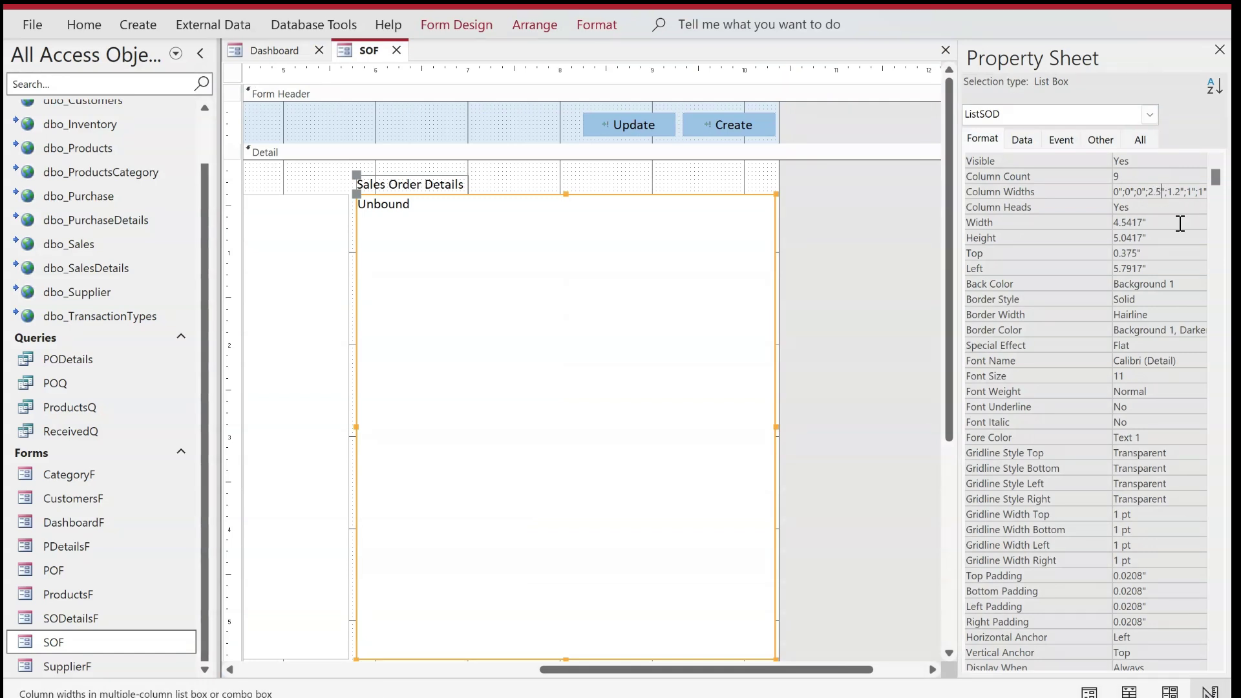
pyautogui.press('BackSpace')
pyautogui.press('BackSpace')
pyautogui.press('BackSpace')
pyautogui.press('BackSpace')
pyautogui.press('Right')
pyautogui.press('Right')
pyautogui.press('Right')
pyautogui.press('Right')
pyautogui.press('BackSpace')
pyautogui.press('BackSpace')
pyautogui.press('BackSpace')
pyautogui.write('0.5')
pyautogui.press('Left')
pyautogui.press('Left')
pyautogui.press('Left')
pyautogui.press('Left')
pyautogui.press('Left')
pyautogui.press('BackSpace')
pyautogui.write('0.')
pyautogui.press('Return')
# Show the form in form view and check how the narrower columns fit the Sales Order Details list box.
pyautogui.rightClick(360, 52)
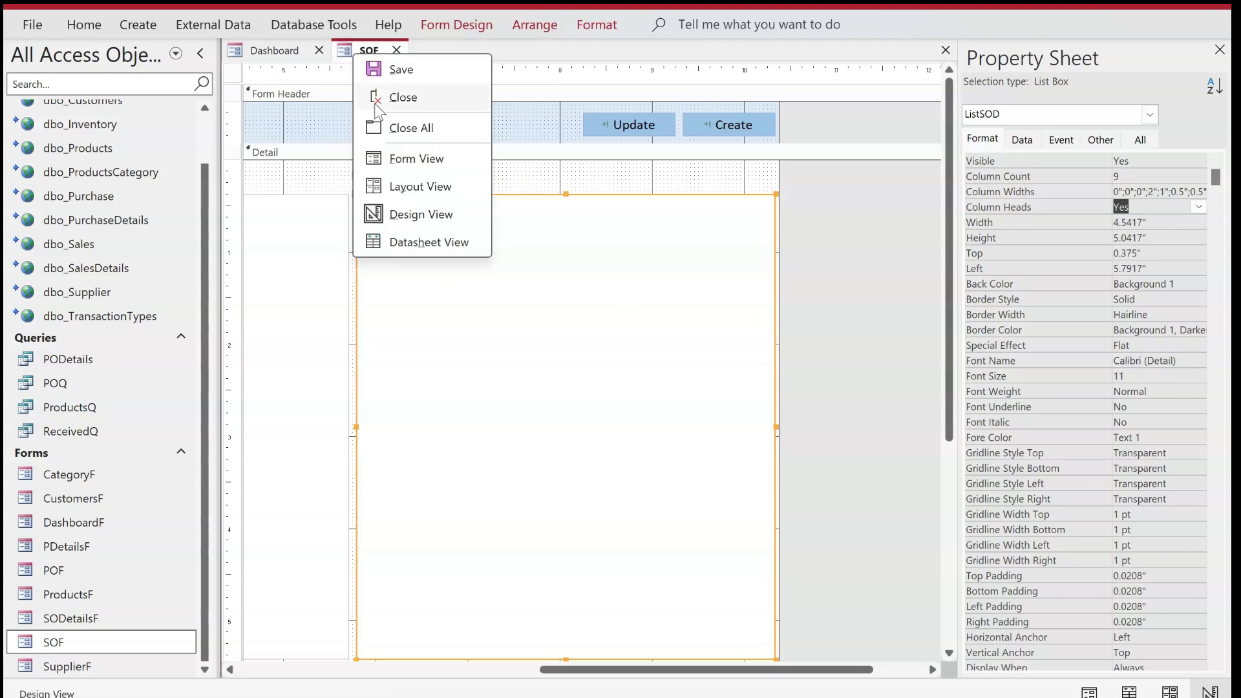
pyautogui.click(410, 158)
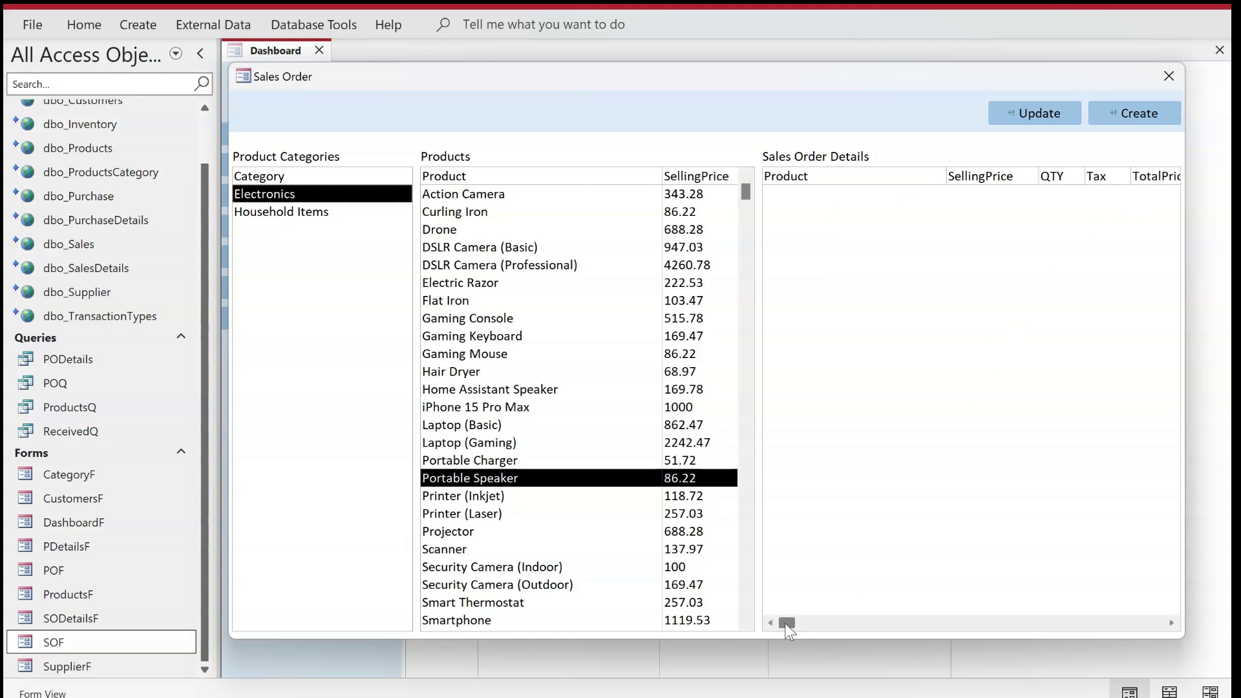
pyautogui.moveTo(785, 623)
pyautogui.mouseDown()
pyautogui.moveTo(895, 614)
pyautogui.moveTo(791, 621)
pyautogui.mouseUp()
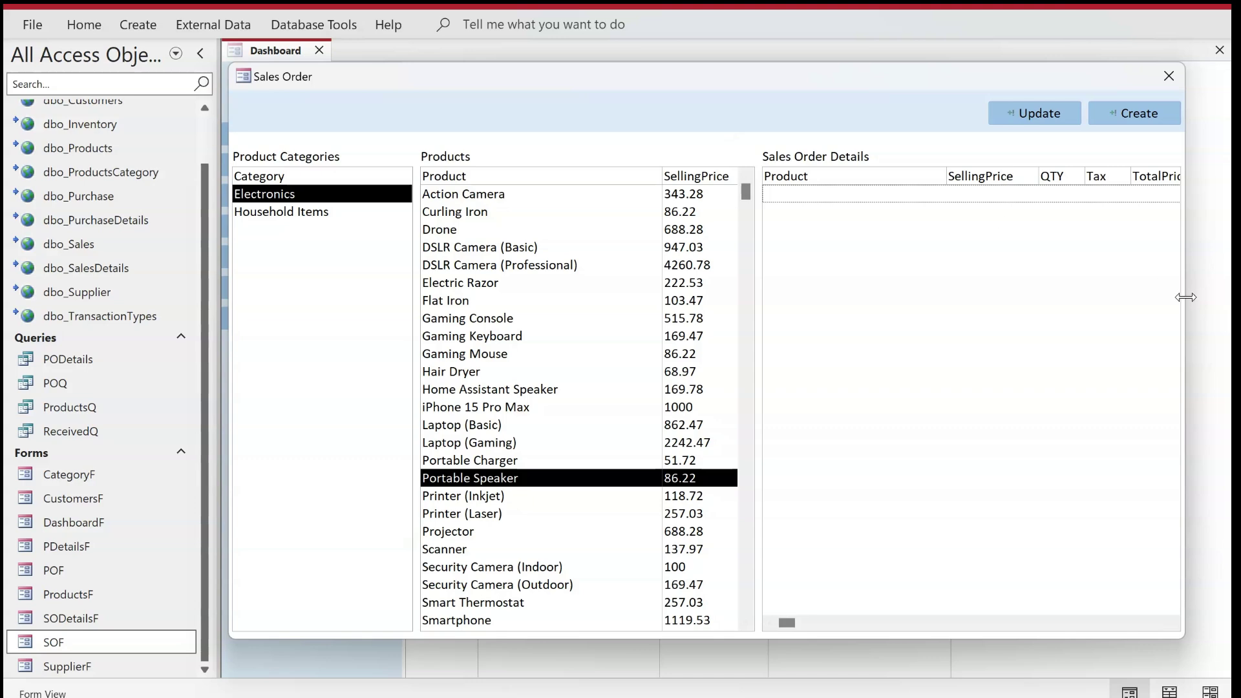
# In design view, widen the form and Sales Order Details list box to about 11 inches and shift the Update and Create buttons right.
pyautogui.rightClick(664, 87)
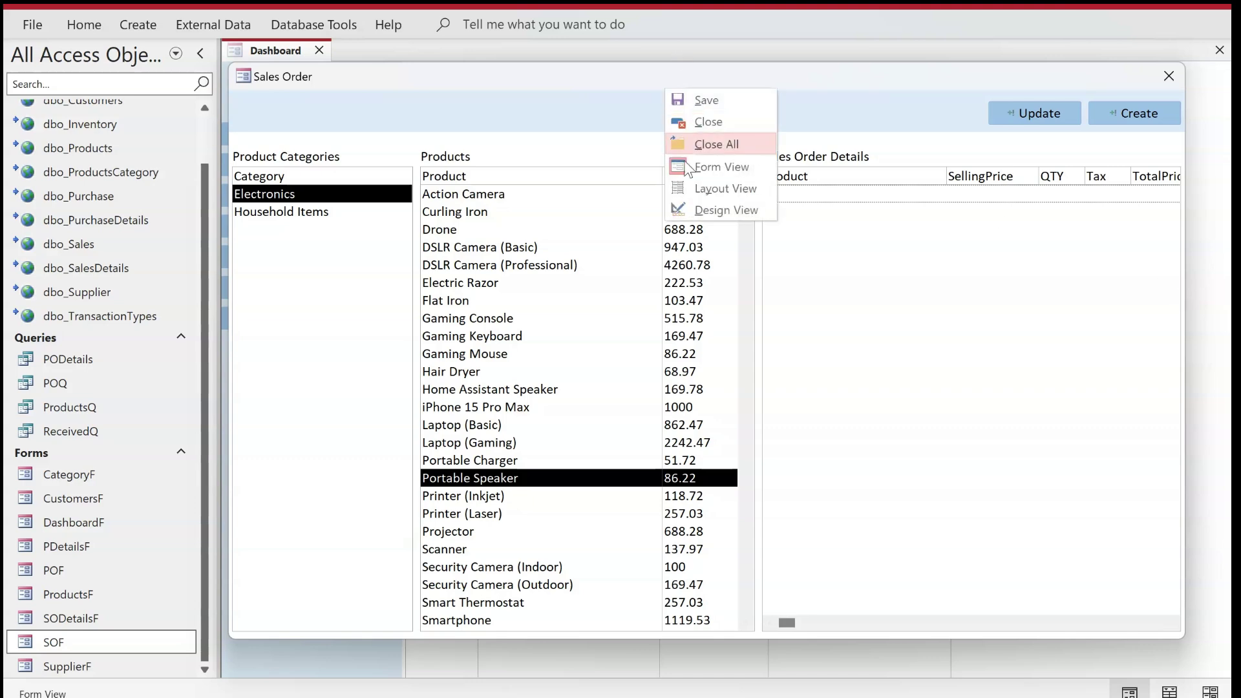
pyautogui.click(696, 211)
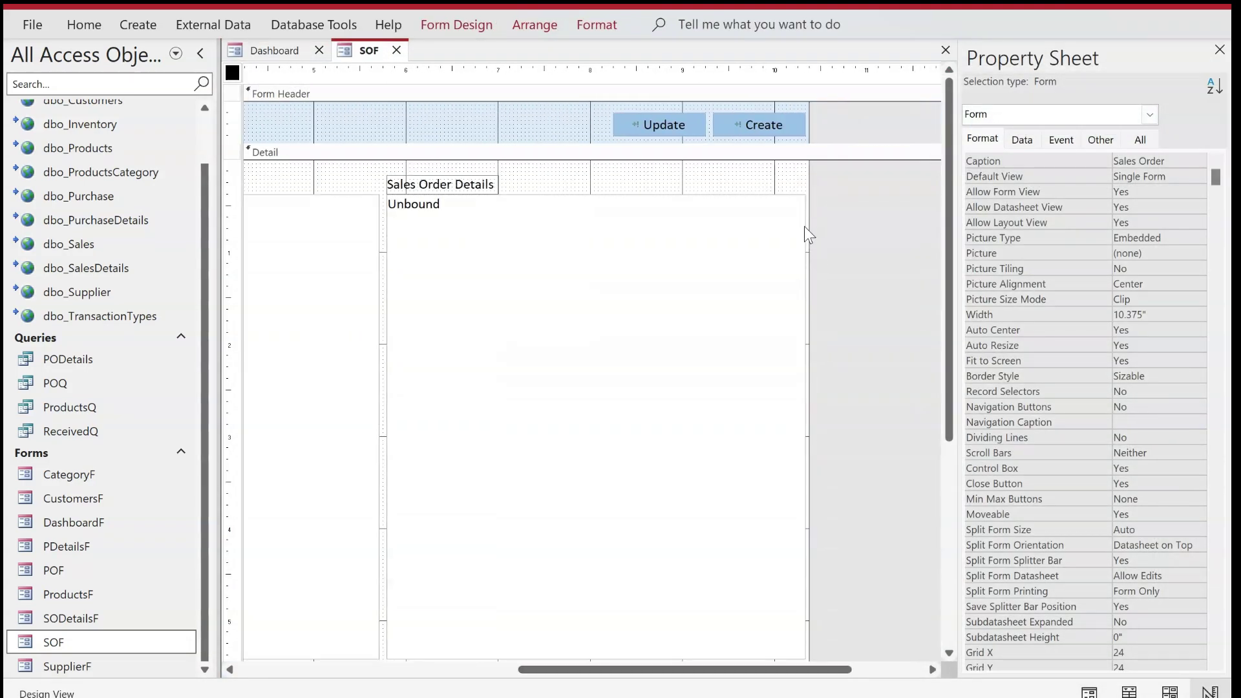
pyautogui.moveTo(809, 183); pyautogui.dragTo(867, 183)
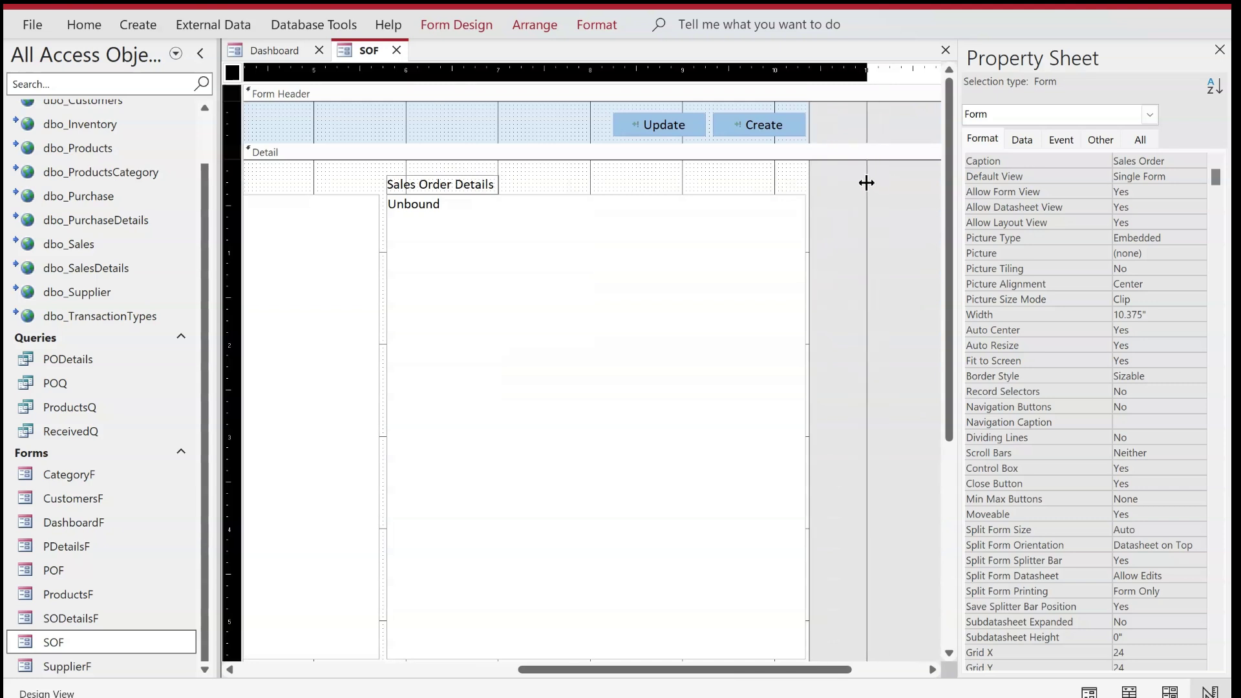
pyautogui.click(781, 360)
pyautogui.moveTo(806, 426); pyautogui.dragTo(865, 427)
pyautogui.moveTo(880, 120); pyautogui.dragTo(743, 130)
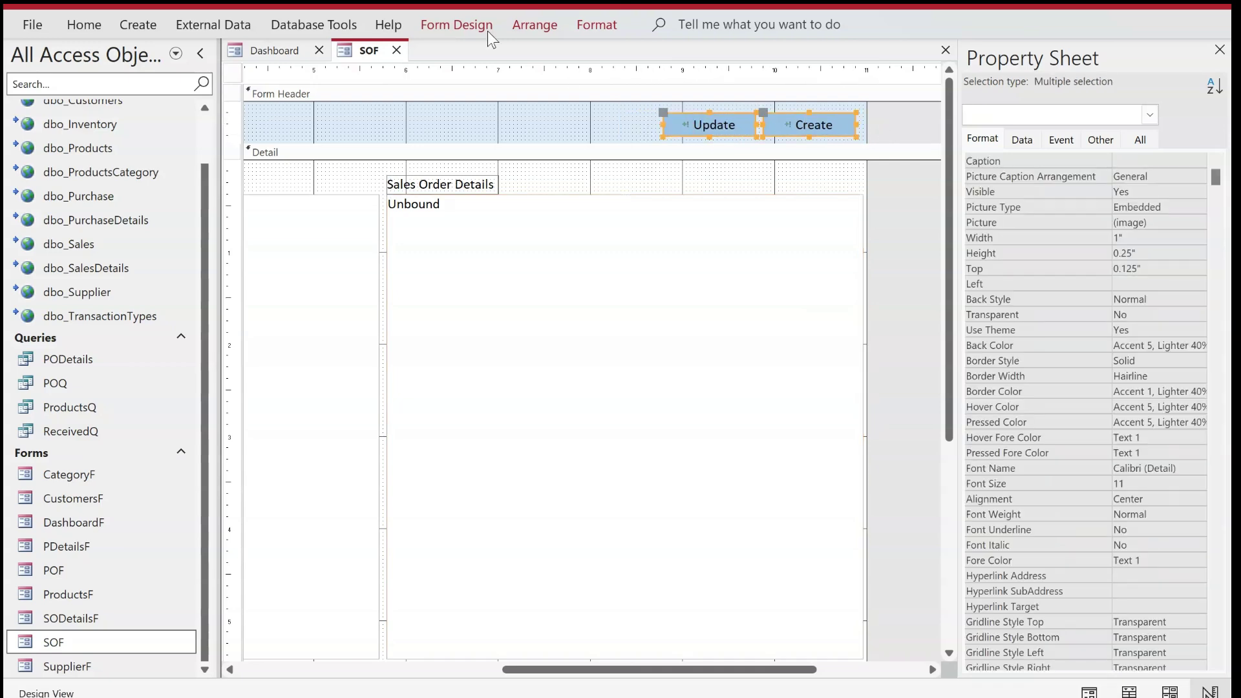
# Show the widened form in form view, reposition its window and check the Sales Order Details columns.
pyautogui.rightClick(365, 53)
pyautogui.click(413, 155)
pyautogui.moveTo(770, 74); pyautogui.dragTo(686, 62)
pyautogui.click(845, 223)
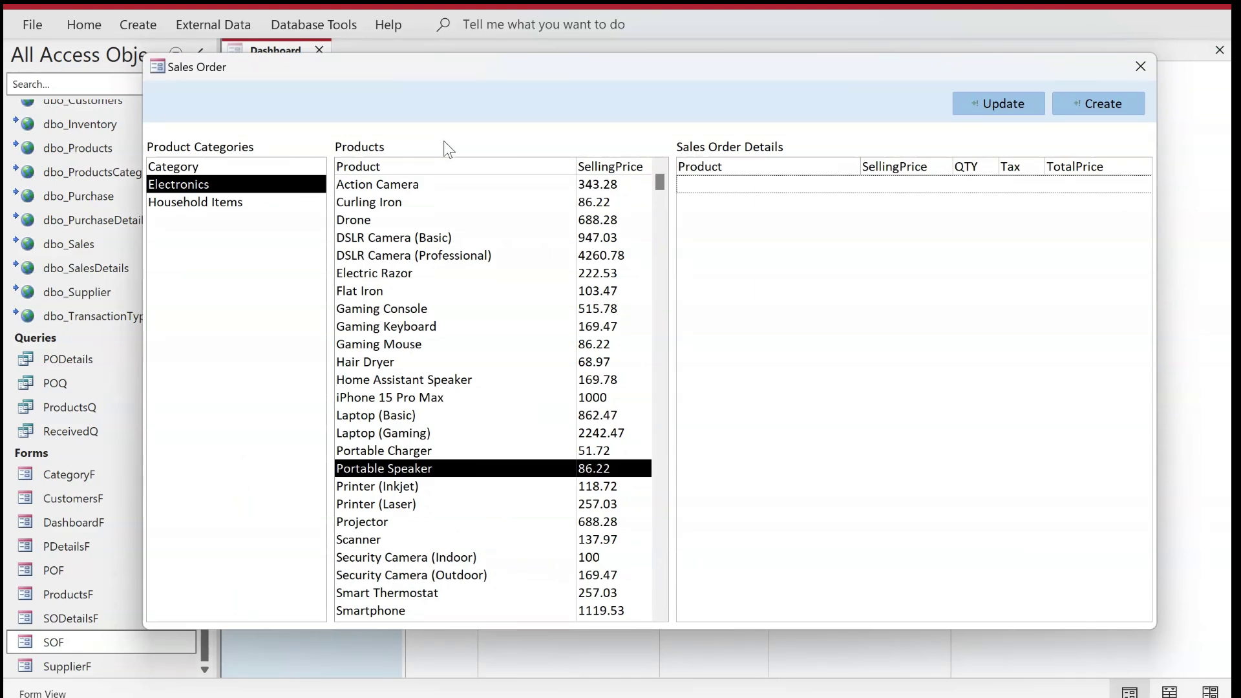
# Switch the Sales Order form back to design view and look across its full width.
pyautogui.moveTo(634, 70); pyautogui.dragTo(635, 114)
pyautogui.rightClick(635, 114)
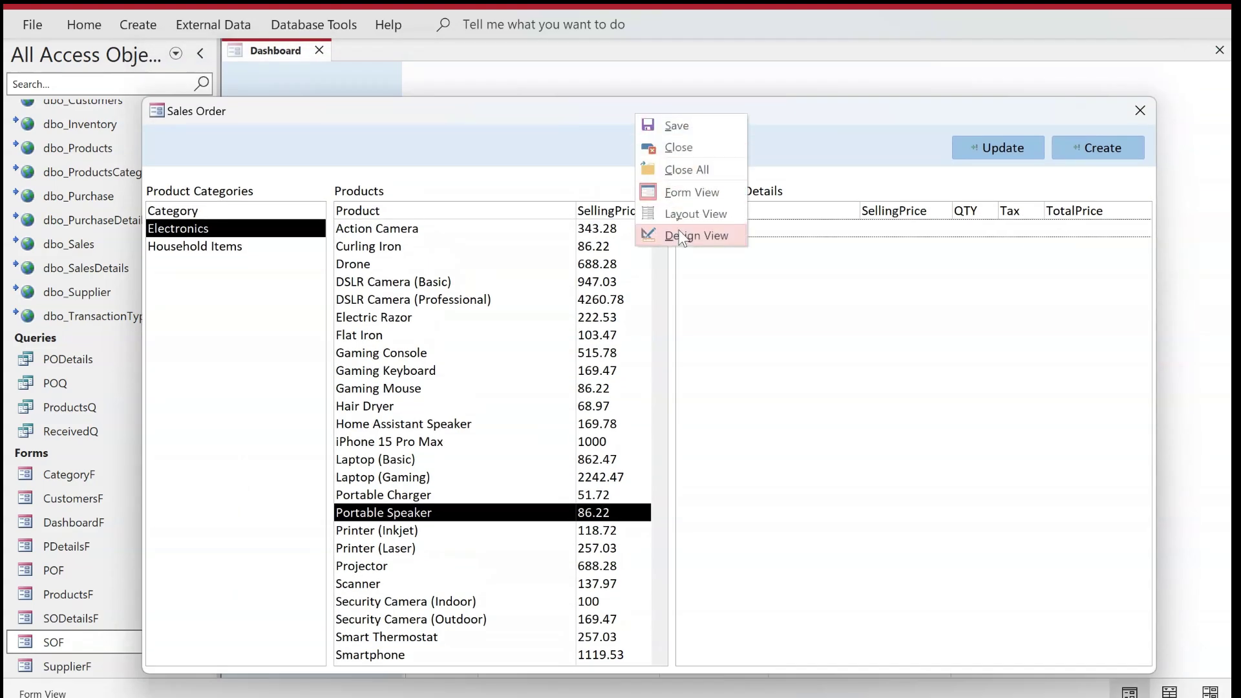
pyautogui.click(680, 234)
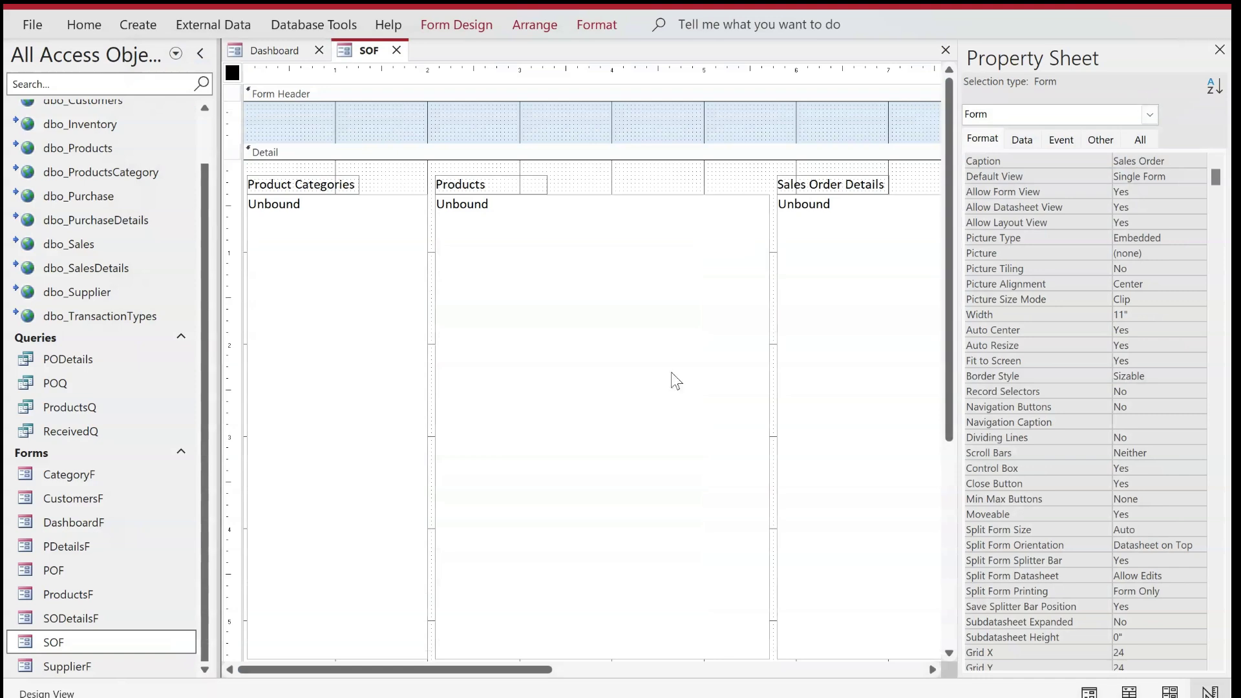
pyautogui.moveTo(526, 669); pyautogui.dragTo(840, 668)
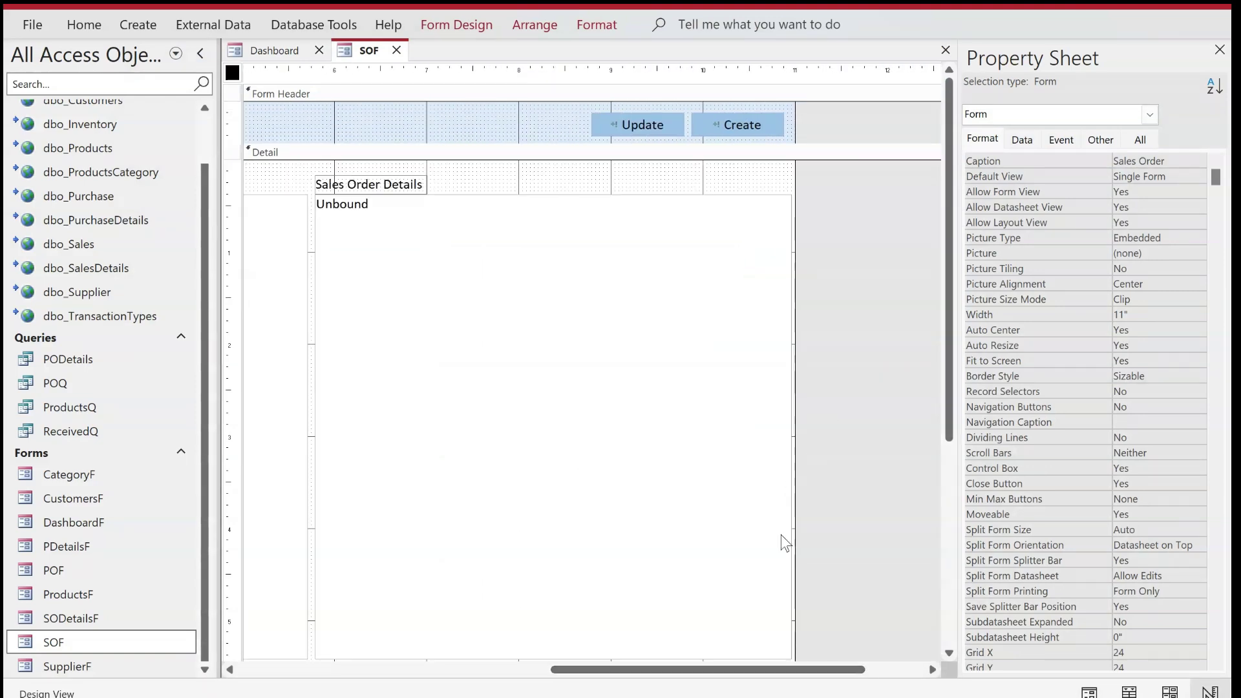
pyautogui.moveTo(757, 673); pyautogui.dragTo(437, 667)
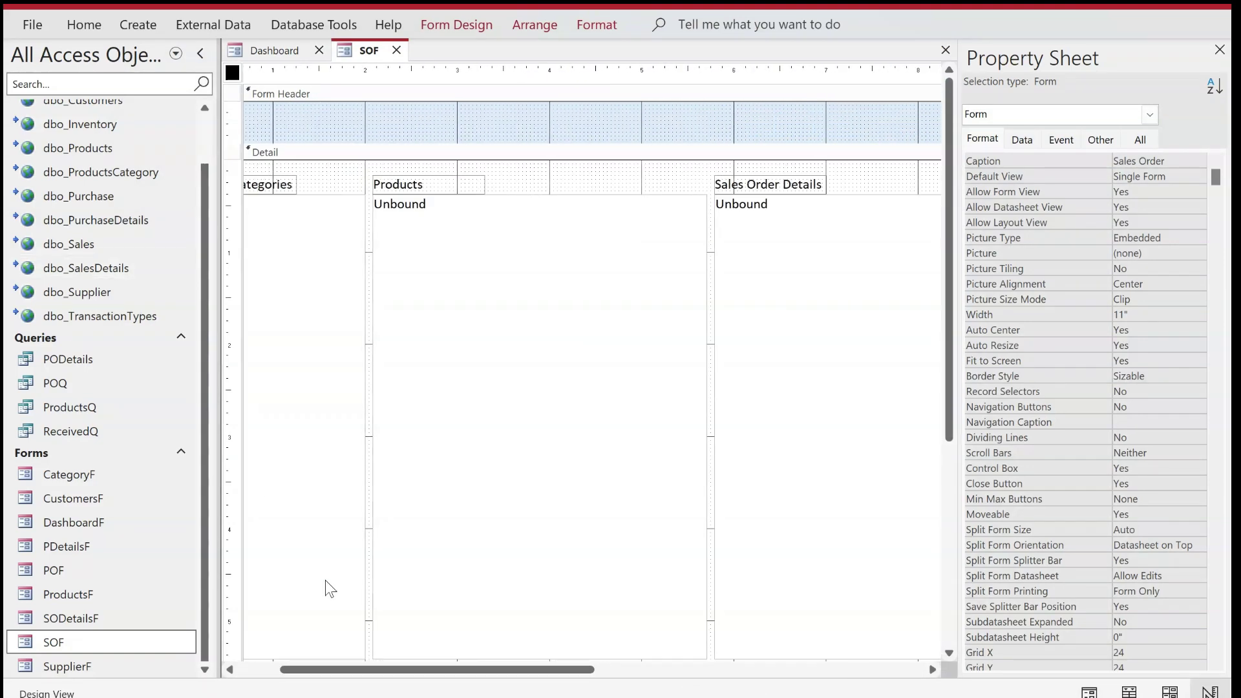
pyautogui.moveTo(340, 666); pyautogui.dragTo(256, 669)
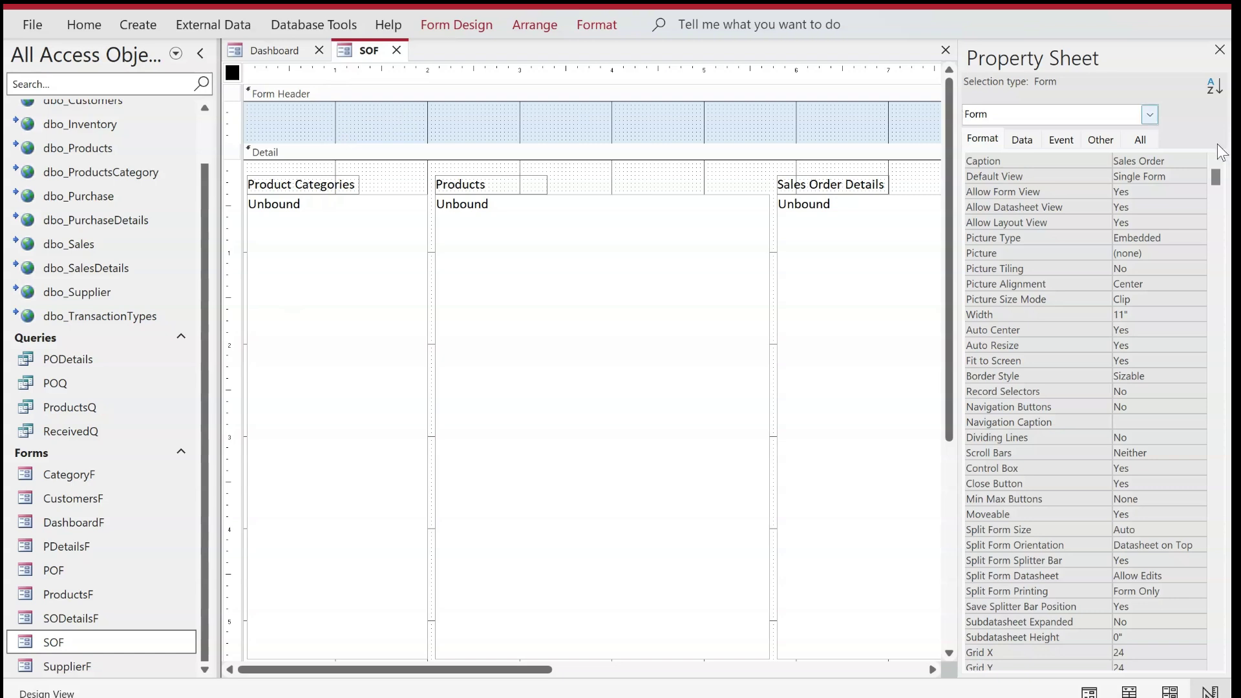
# Start building a query for the form's Record Source and add the linked table dbo_Sales to it.
pyautogui.click(1031, 141)
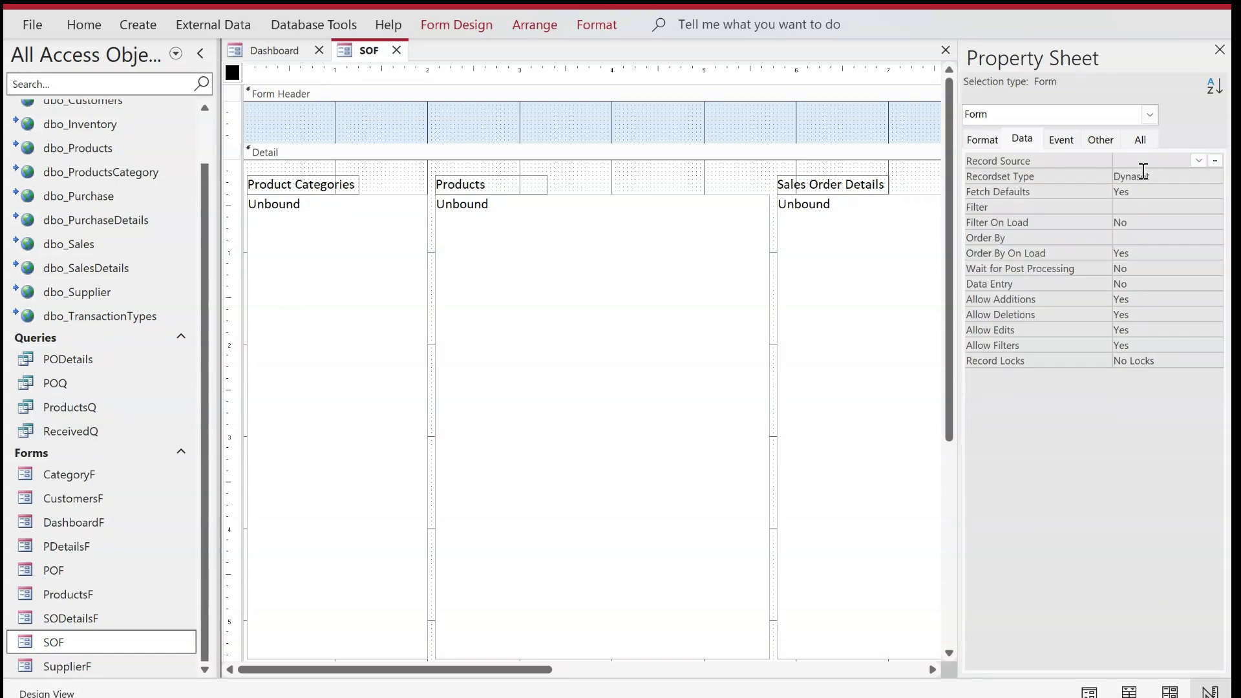
pyautogui.click(1163, 164)
pyautogui.click(1214, 161)
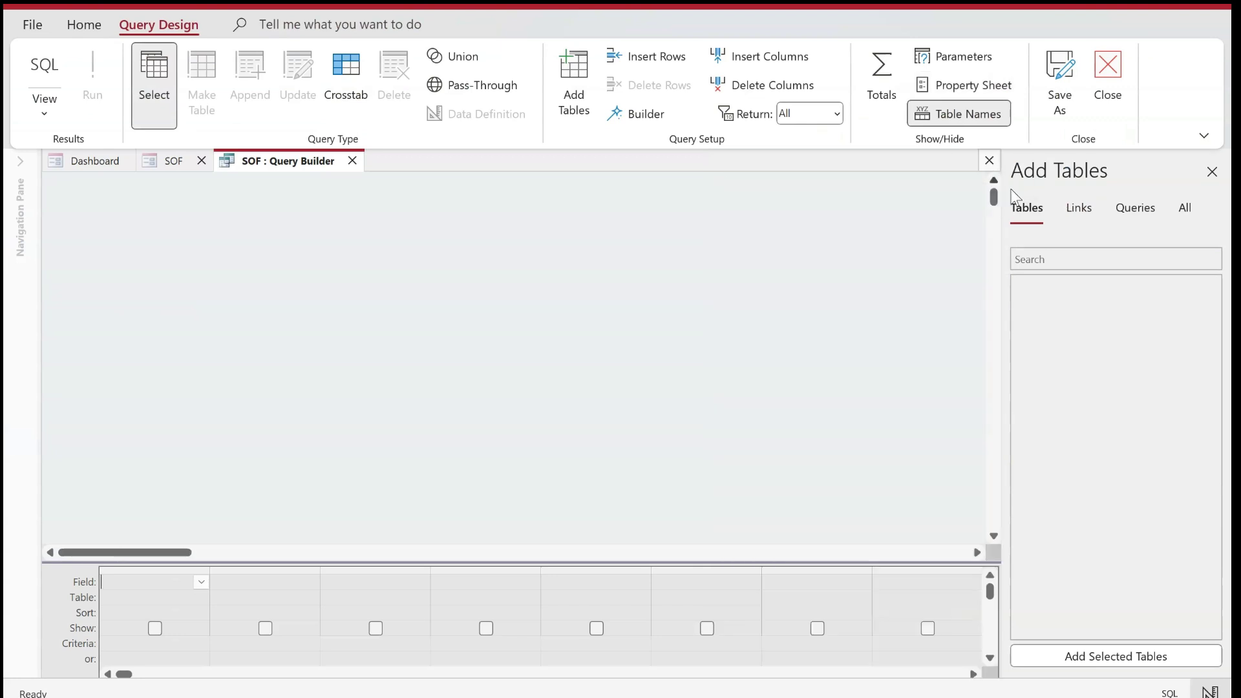
pyautogui.click(1081, 210)
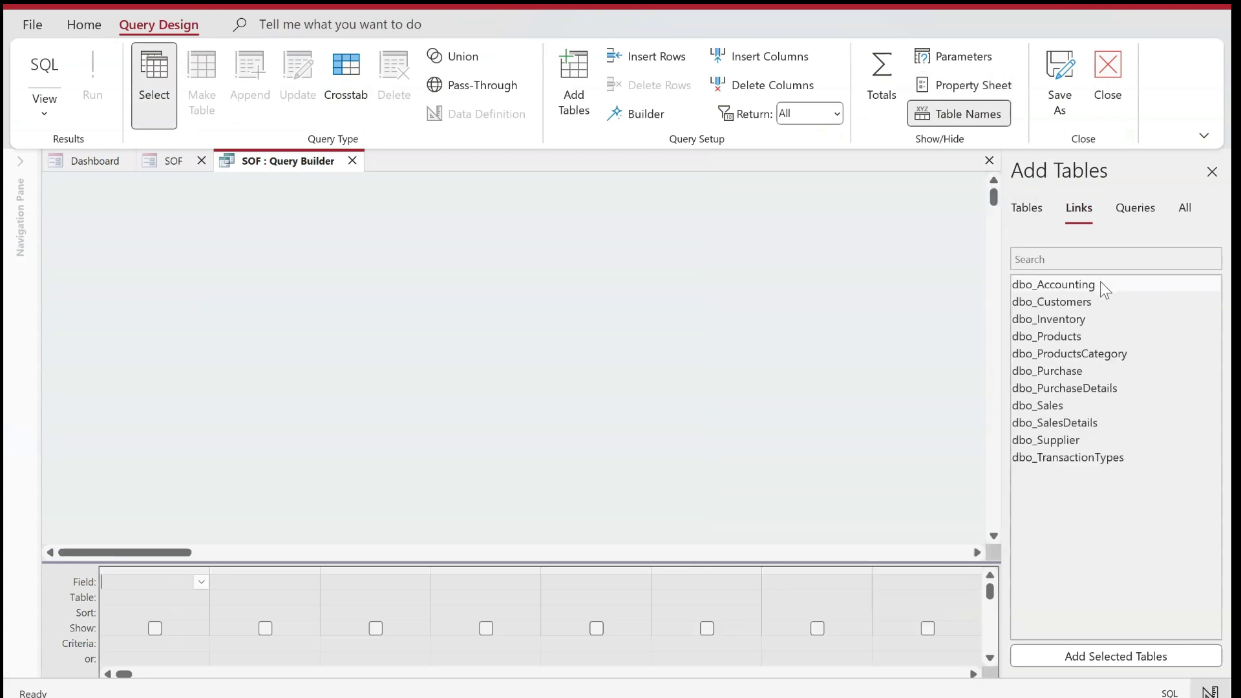
pyautogui.doubleClick(1057, 405)
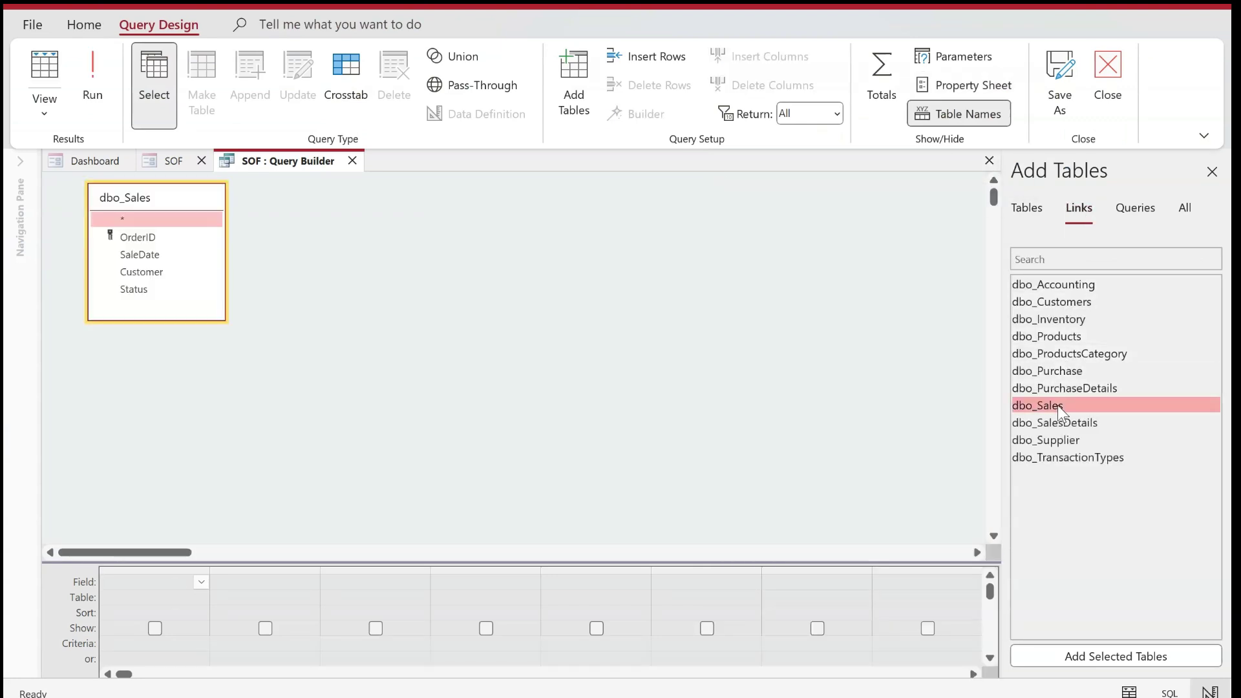
# Add the OrderID, SaleDate, Customer and Status fields from dbo_Sales to the query grid.
pyautogui.doubleClick(138, 238)
pyautogui.doubleClick(140, 255)
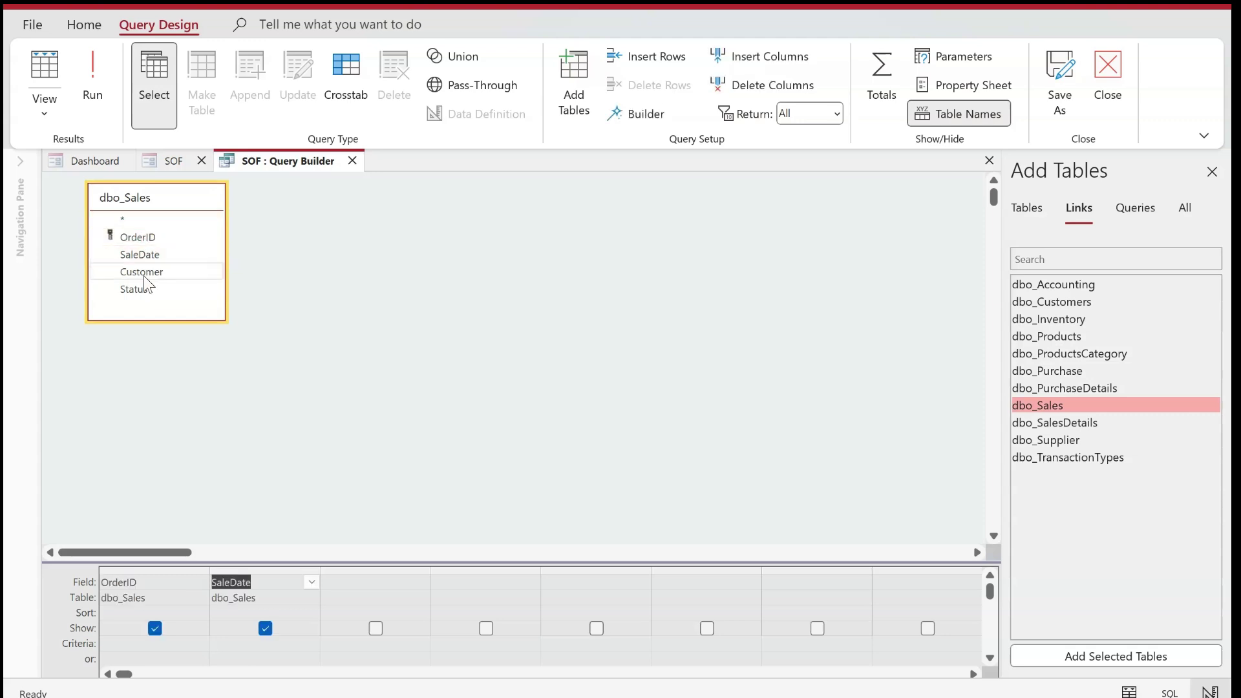
pyautogui.doubleClick(142, 272)
pyautogui.doubleClick(141, 289)
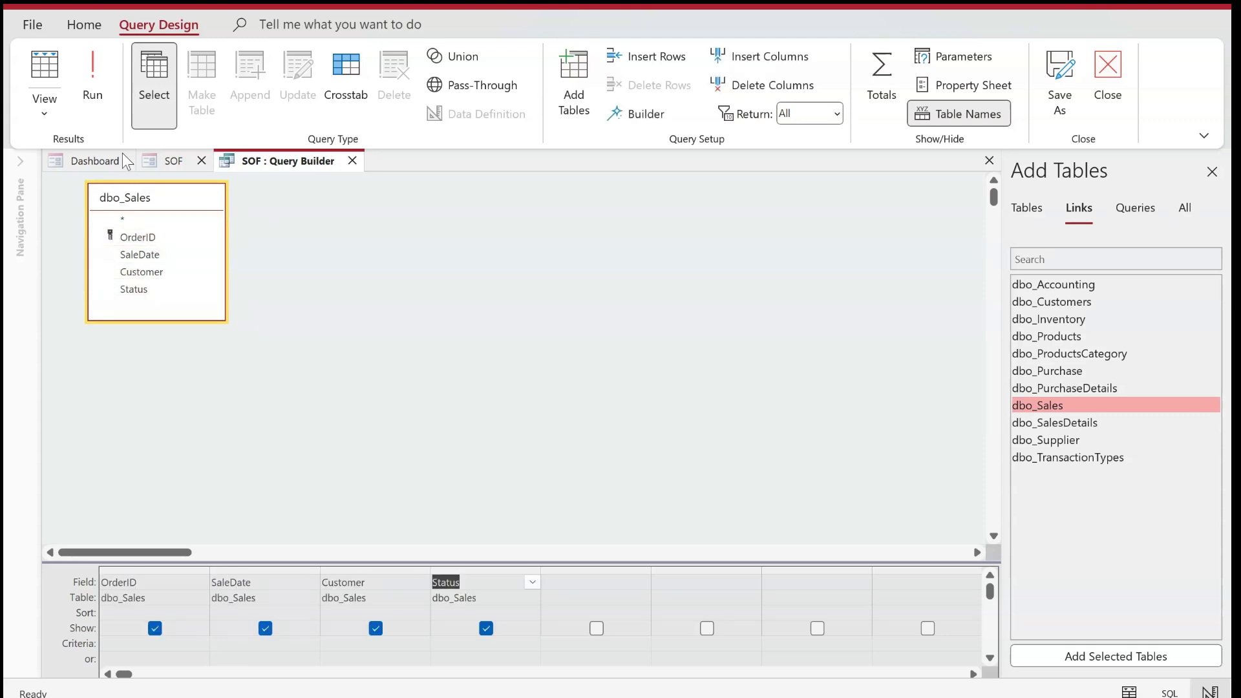
# Run the query to preview its columns, and close the query builder with the query kept as the form's record source.
pyautogui.click(93, 81)
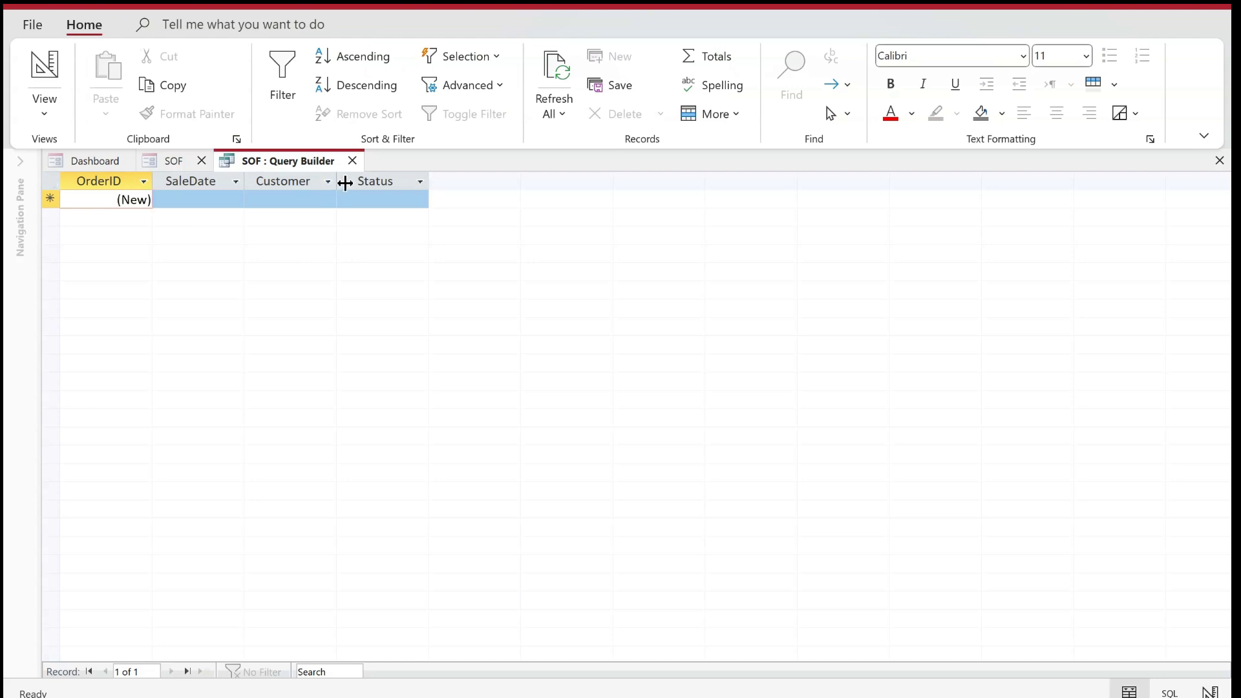
pyautogui.moveTo(344, 182); pyautogui.dragTo(363, 182)
pyautogui.rightClick(290, 162)
pyautogui.press('Escape')
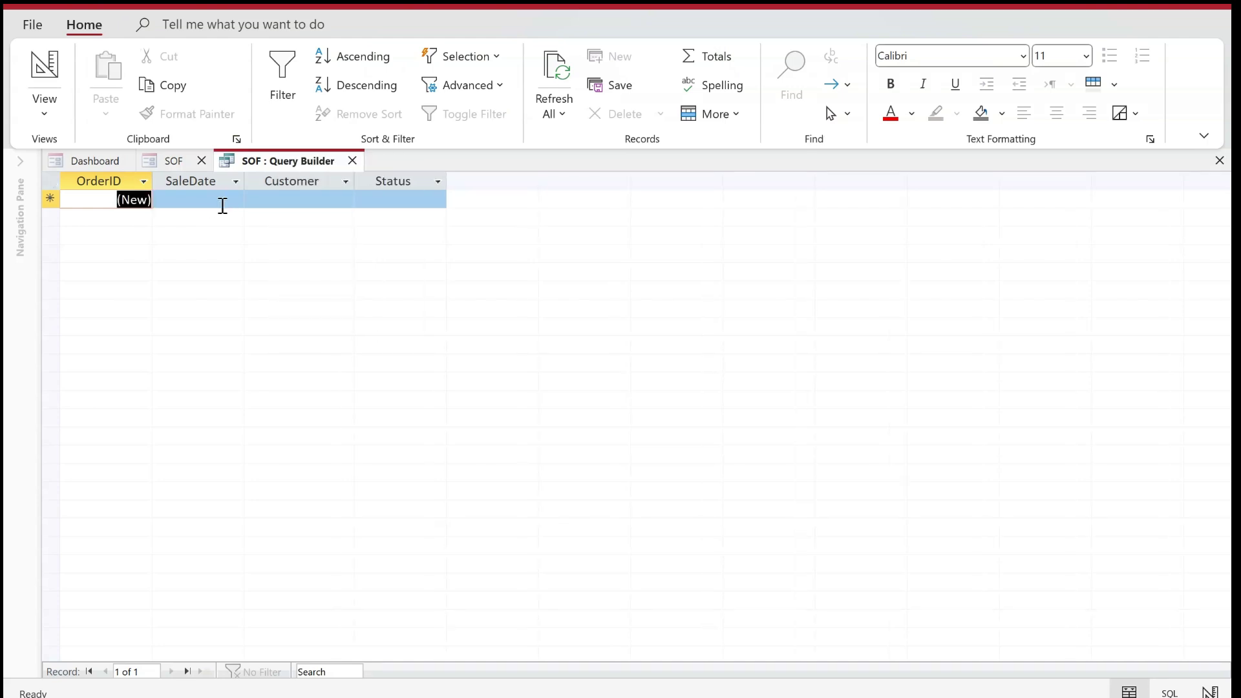
pyautogui.click(353, 160)
# Move the three list boxes and their labels down about 0.5 inch in the Detail section to free space above them.
pyautogui.scroll(-5, 736, 583)
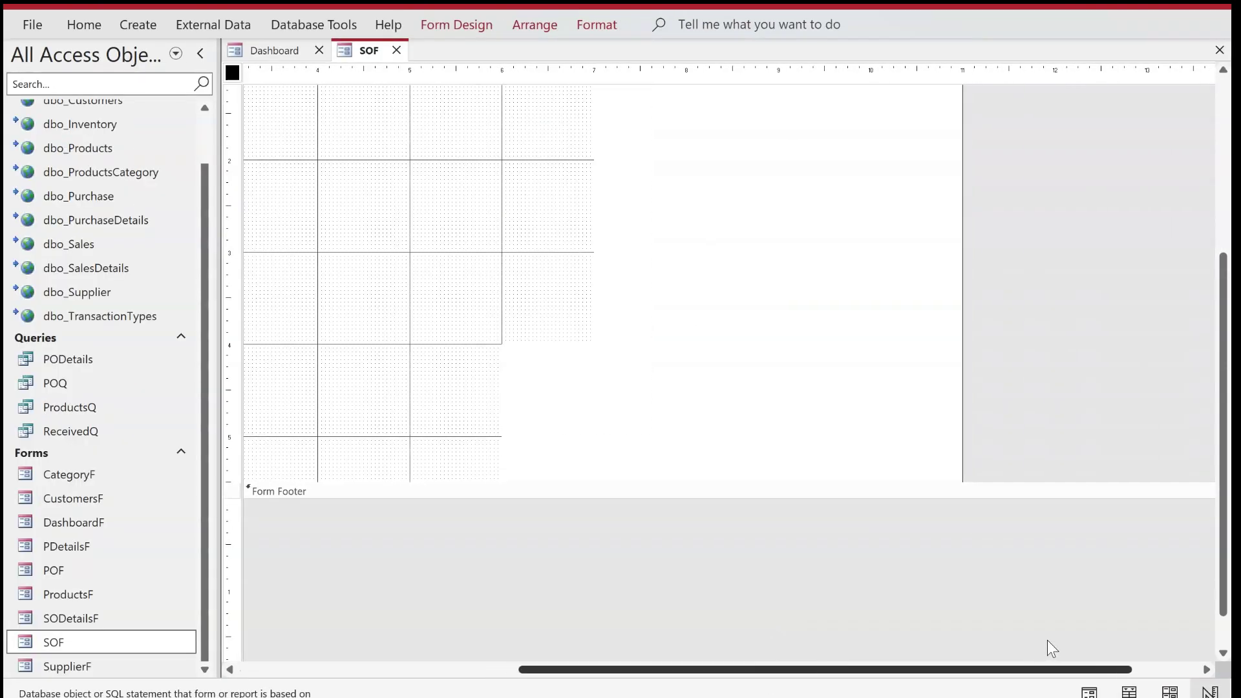
pyautogui.scroll(5, 743, 582)
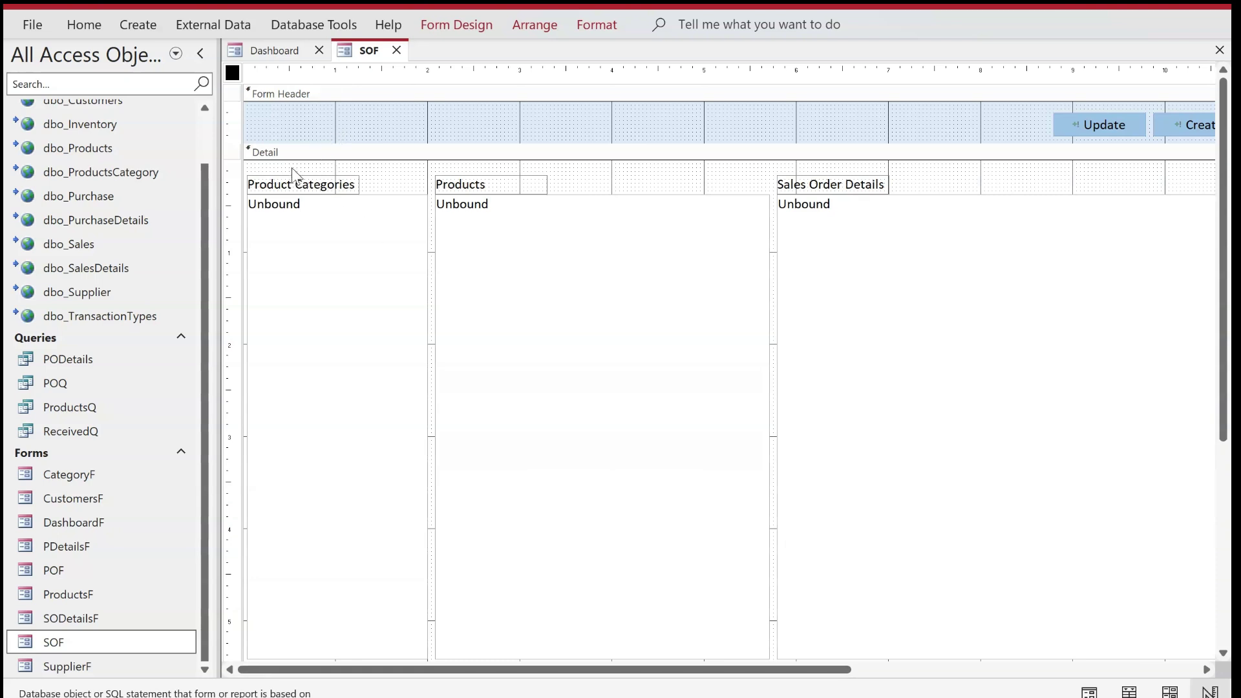
pyautogui.moveTo(288, 167); pyautogui.dragTo(1029, 423)
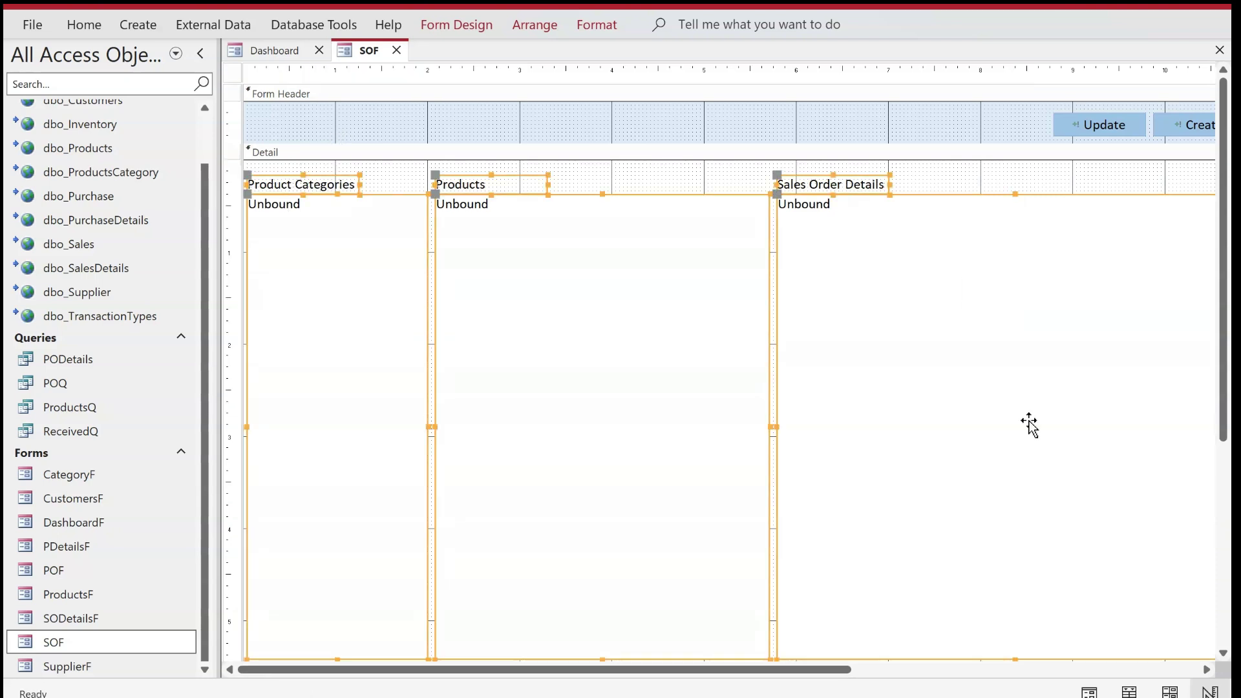
pyautogui.scroll(-3, 1029, 424)
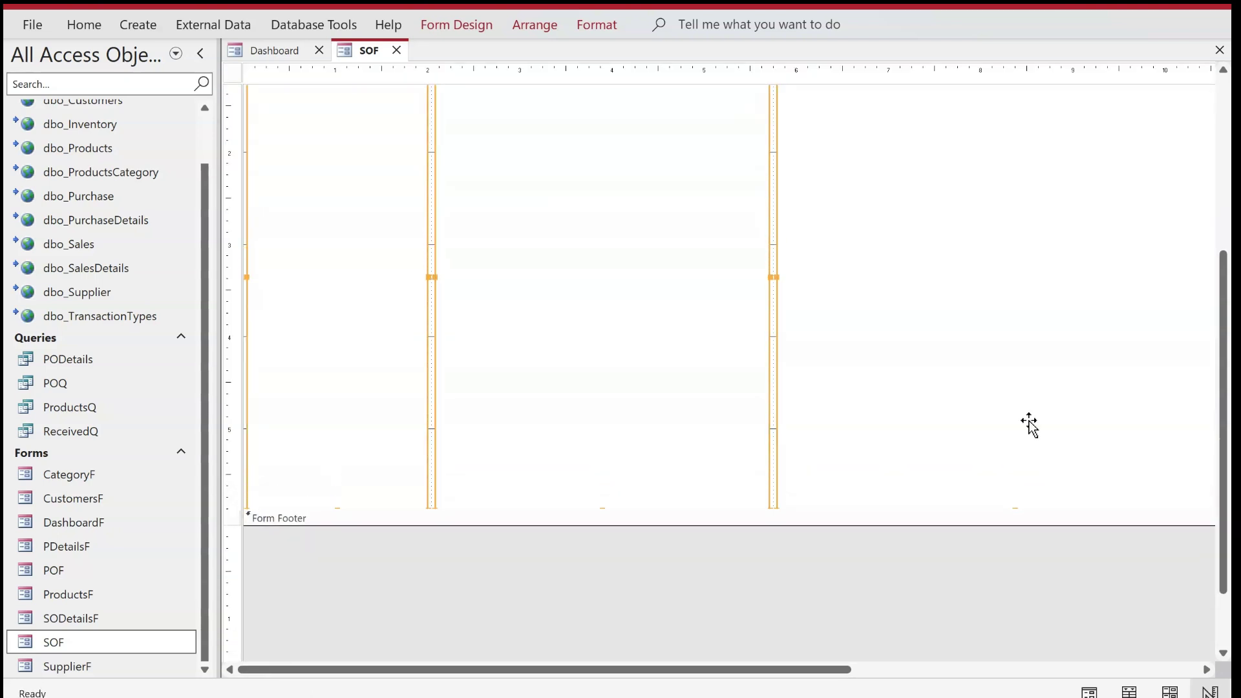
pyautogui.scroll(3, 965, 514)
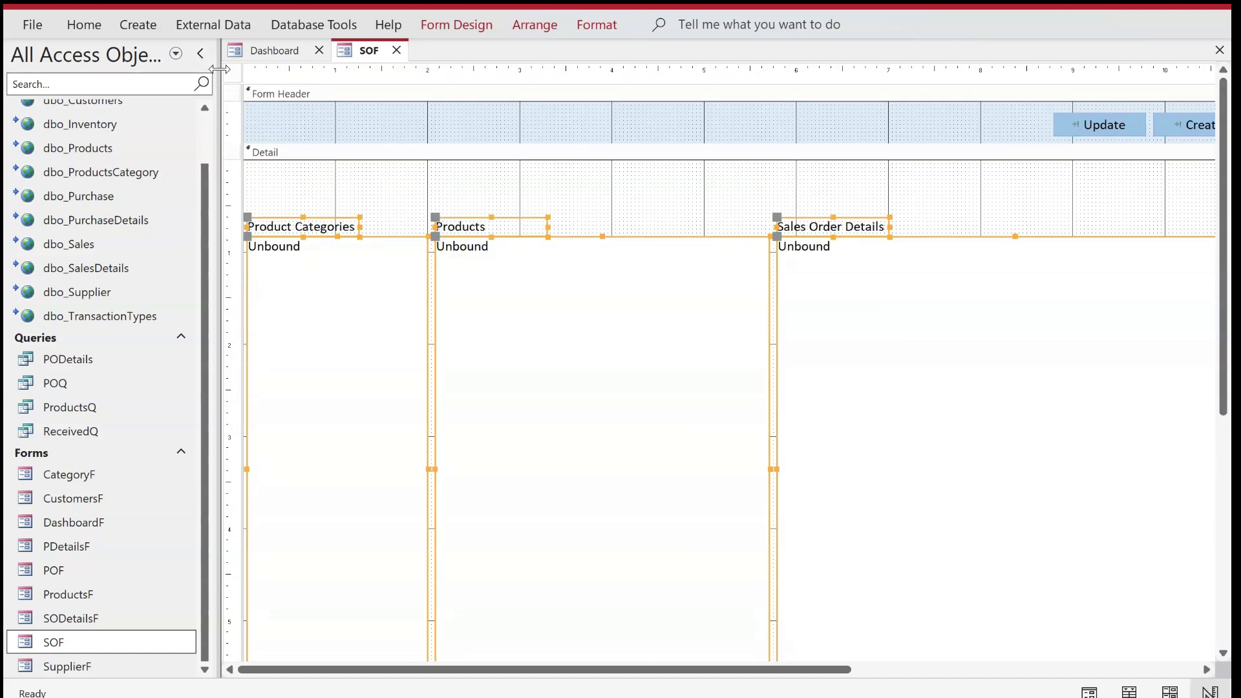
# Narrow the Navigation Pane and display the Field List with the form's available fields.
pyautogui.moveTo(219, 69); pyautogui.dragTo(139, 69)
pyautogui.click(315, 26)
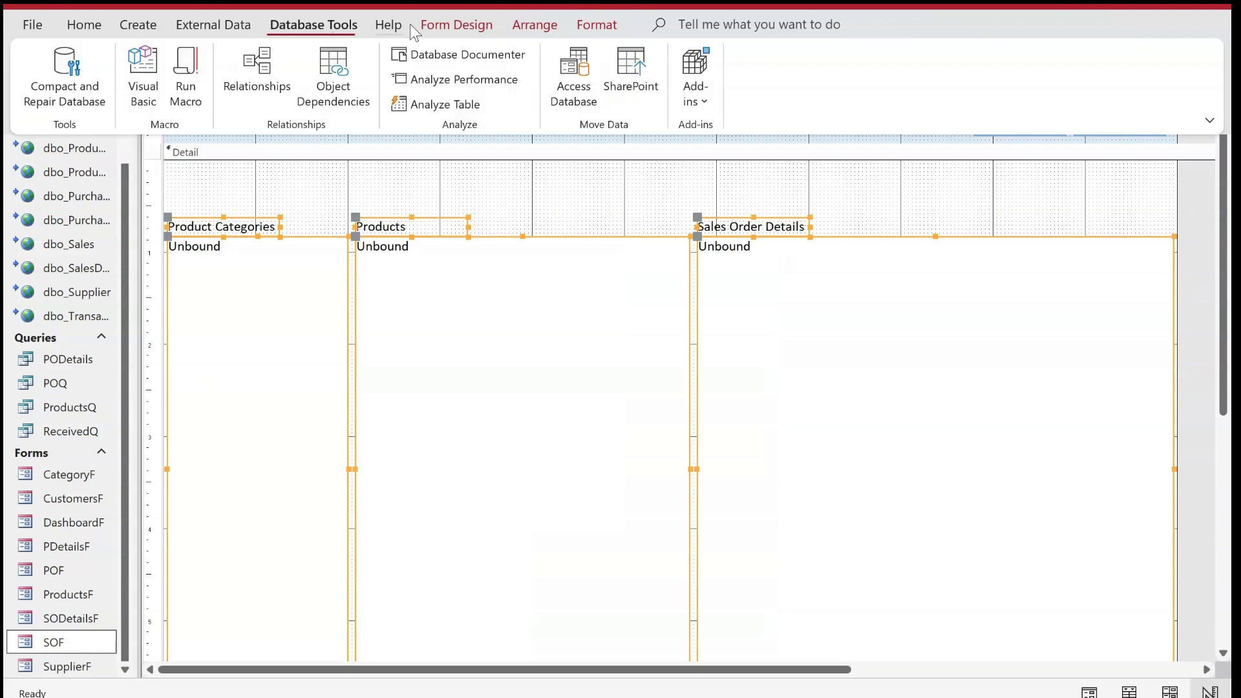
pyautogui.click(457, 24)
pyautogui.click(899, 77)
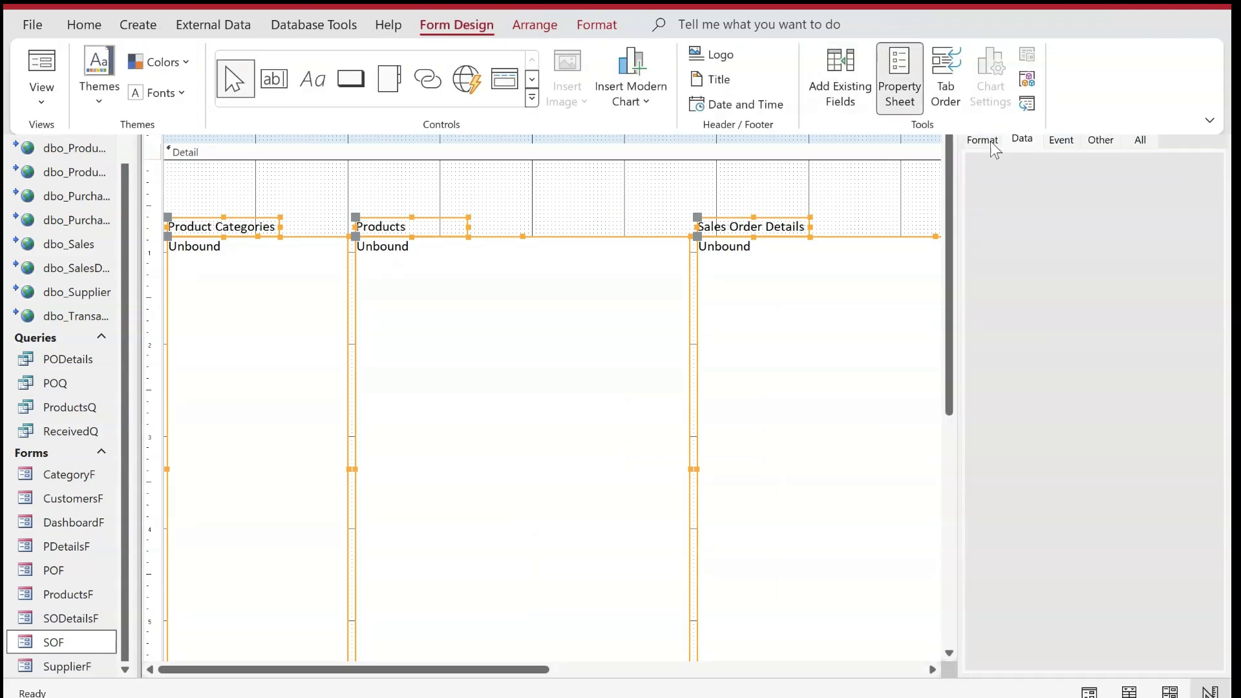
pyautogui.click(329, 181)
pyautogui.click(455, 26)
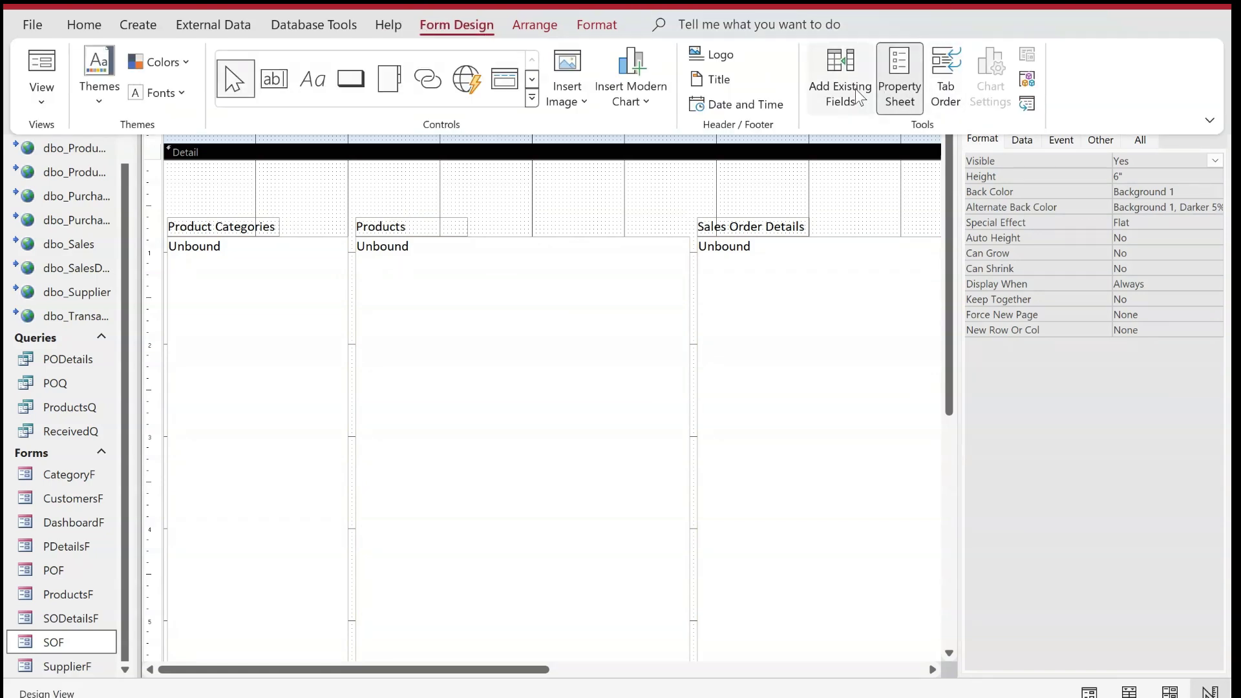
pyautogui.click(856, 89)
# Place the OrderID, SaleDate, Customer and Status fields in a spaced row above the list boxes and close the Field List.
pyautogui.click(1006, 164)
pyautogui.click(1004, 136)
pyautogui.hotkey('shift', 'Down')
pyautogui.hotkey('shift', 'Down')
pyautogui.hotkey('shift', 'Down')
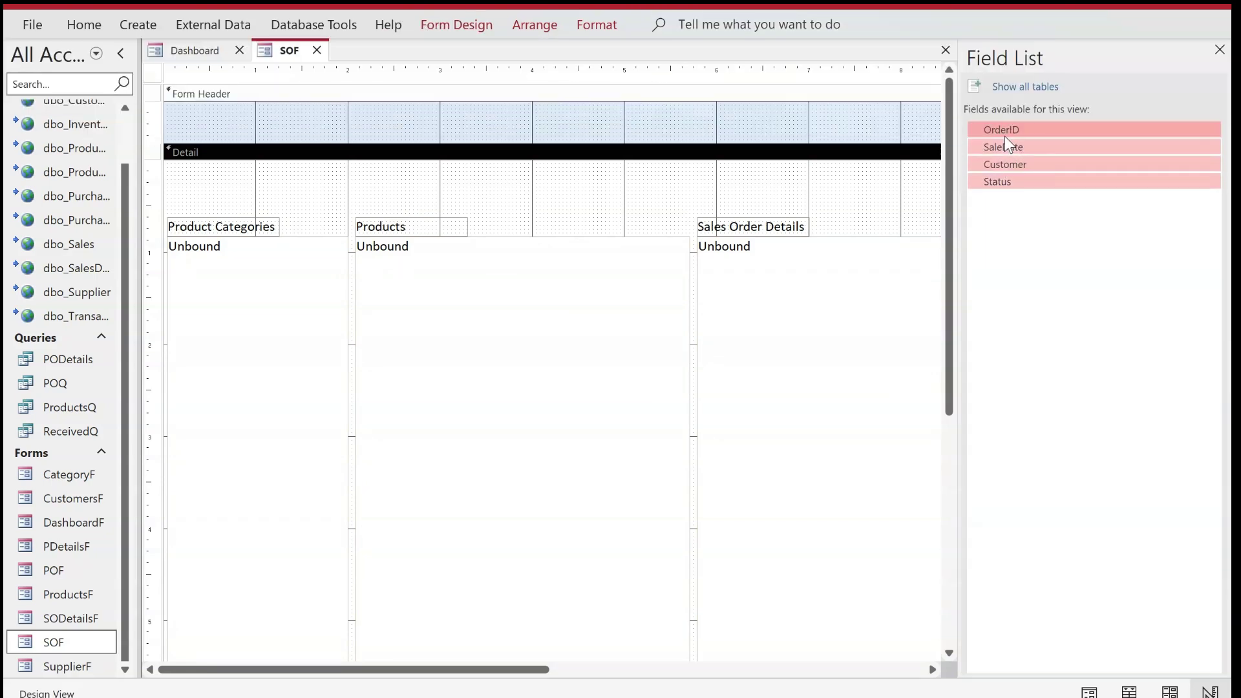
pyautogui.moveTo(1001, 133); pyautogui.dragTo(313, 173)
pyautogui.moveTo(1025, 149); pyautogui.dragTo(456, 171)
pyautogui.moveTo(1013, 170); pyautogui.dragTo(659, 176)
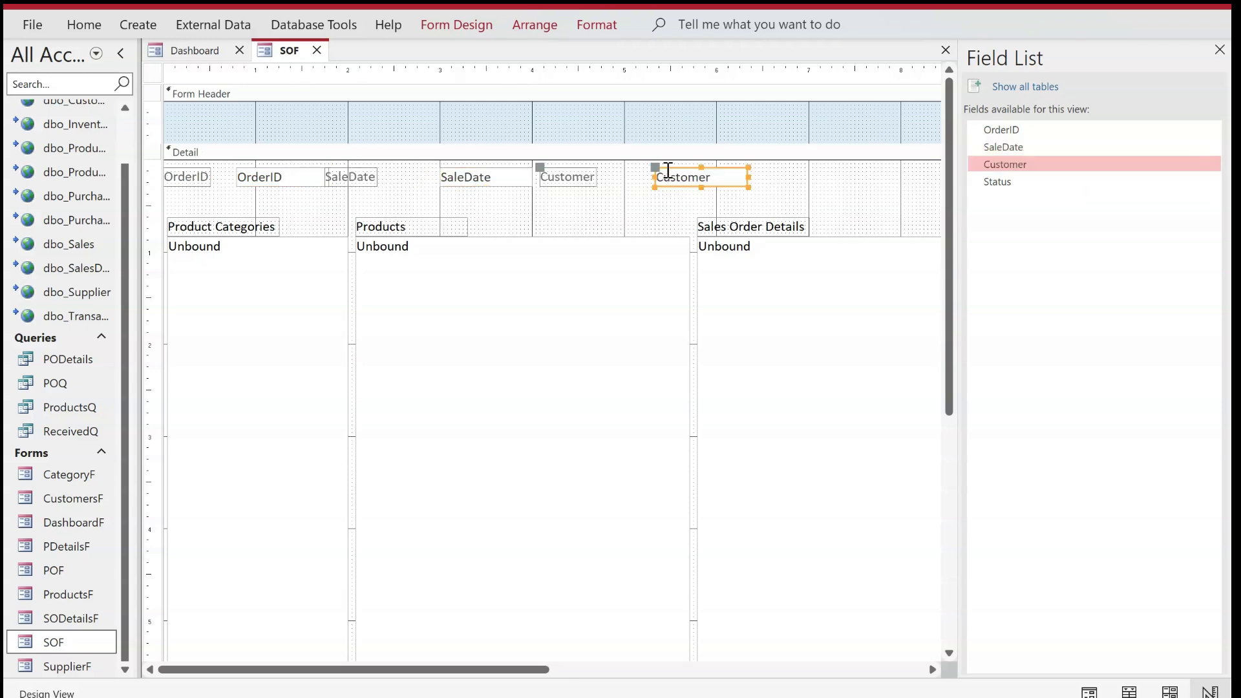
pyautogui.moveTo(1028, 182); pyautogui.dragTo(1141, 164)
pyautogui.click(1219, 50)
pyautogui.moveTo(721, 181); pyautogui.dragTo(871, 184)
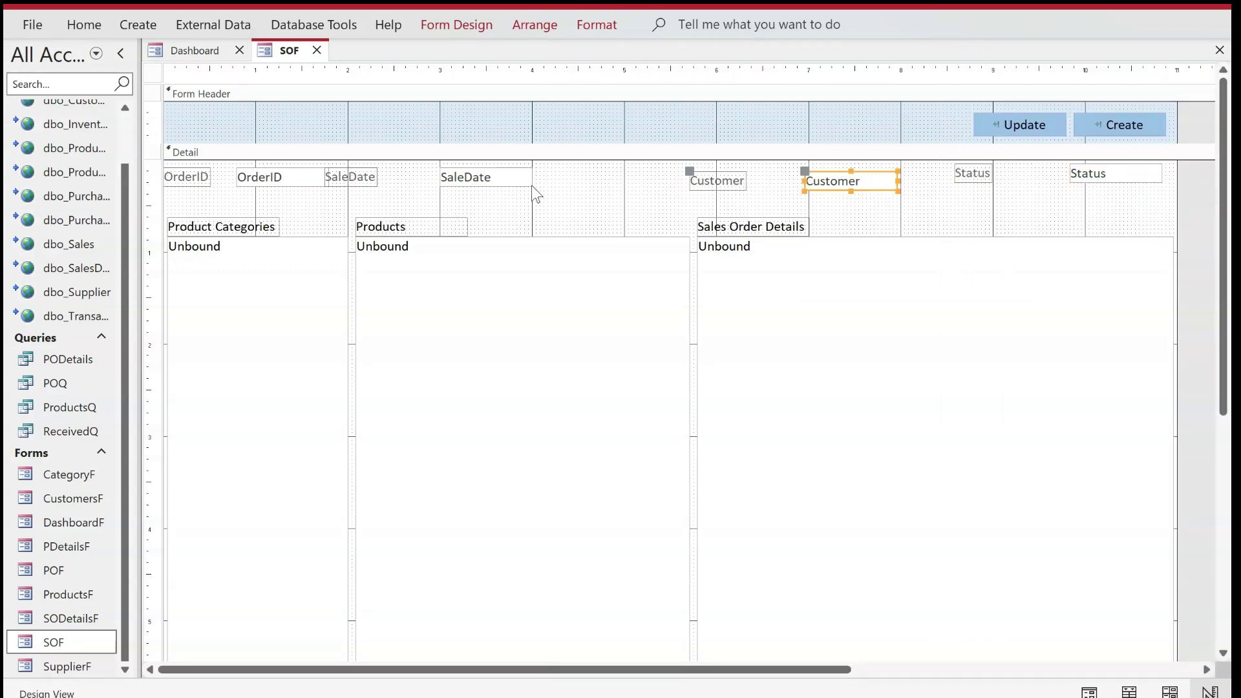
pyautogui.moveTo(504, 191); pyautogui.dragTo(611, 189)
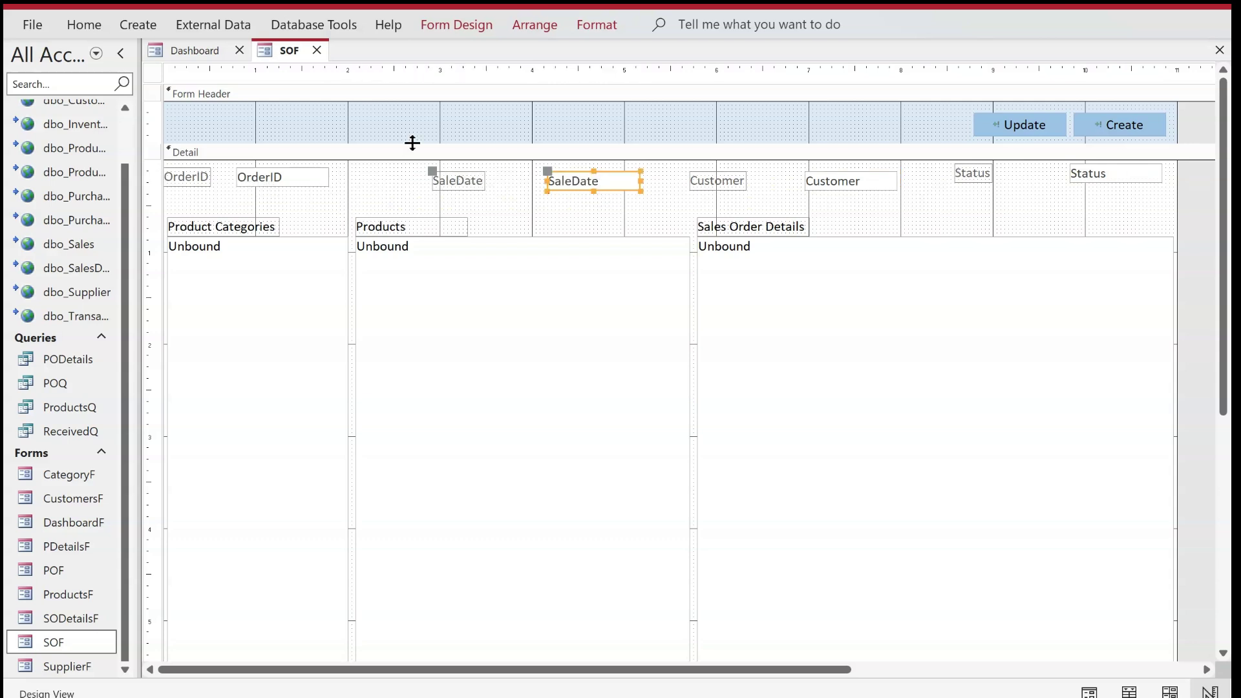
# Enlarge the Form Header to about 1.3 inches high and move the OrderID, SaleDate, Customer and Status fields into it, one below another.
pyautogui.moveTo(410, 143); pyautogui.dragTo(415, 219)
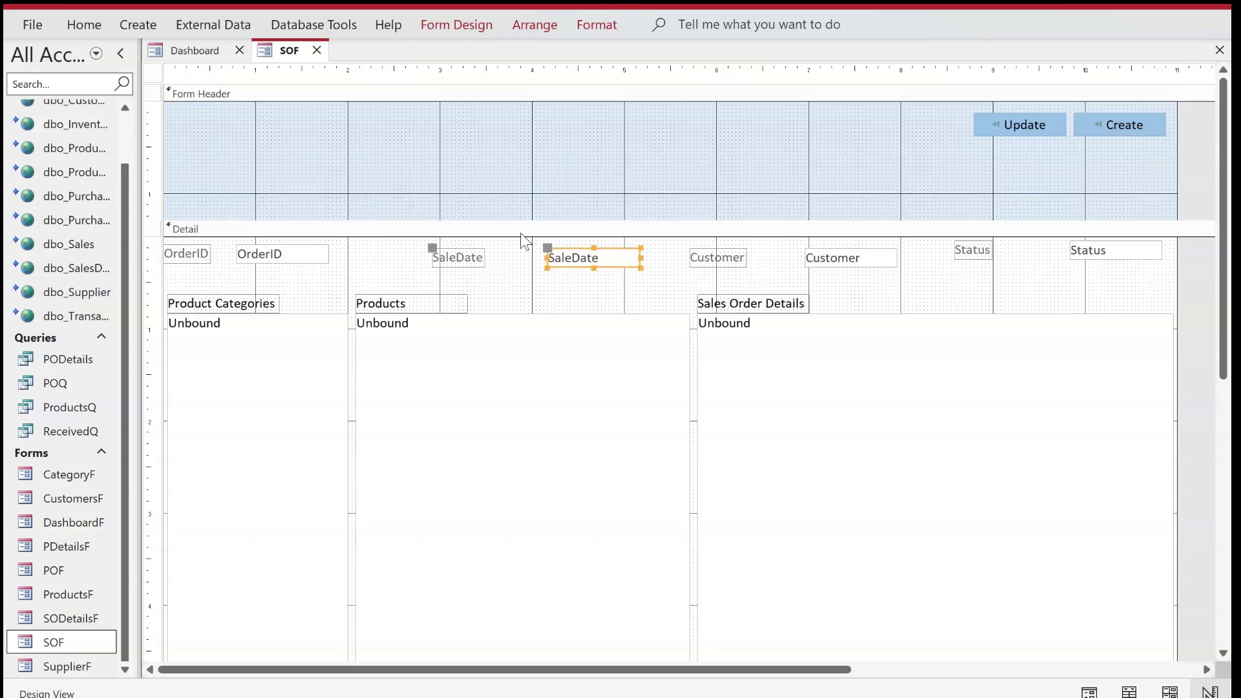
pyautogui.moveTo(325, 255); pyautogui.dragTo(493, 132)
pyautogui.moveTo(577, 262); pyautogui.dragTo(438, 149)
pyautogui.moveTo(852, 262); pyautogui.dragTo(454, 175)
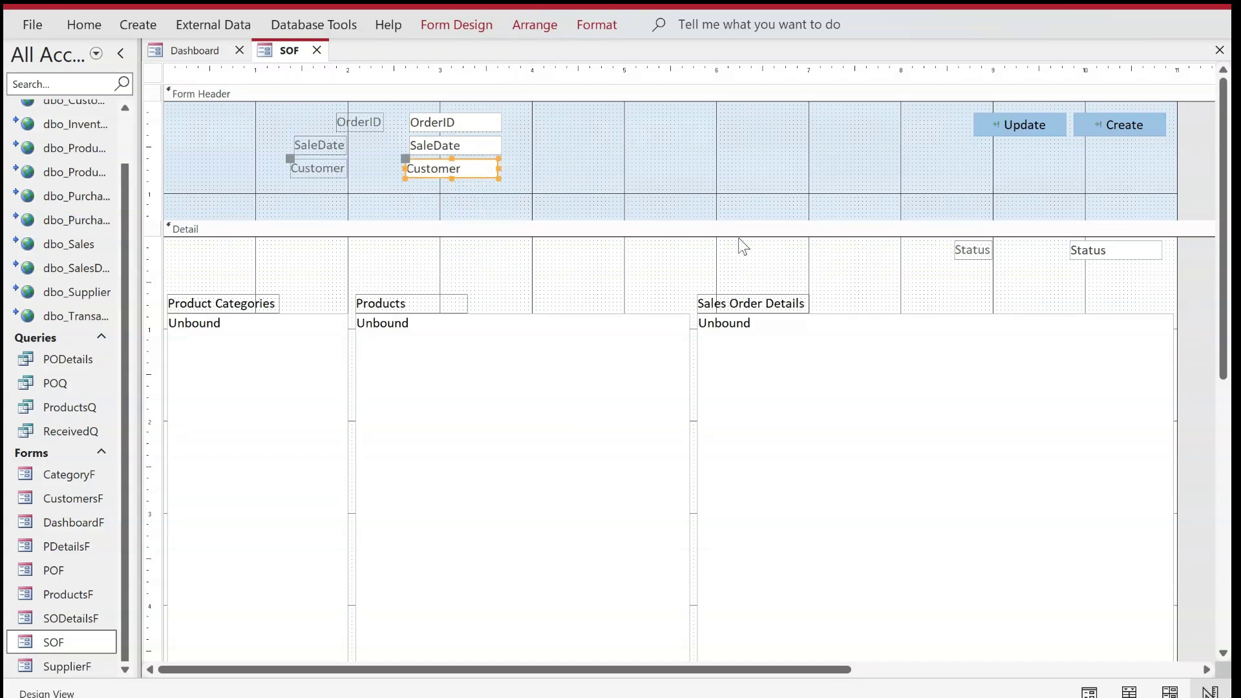
pyautogui.moveTo(1094, 250); pyautogui.dragTo(429, 187)
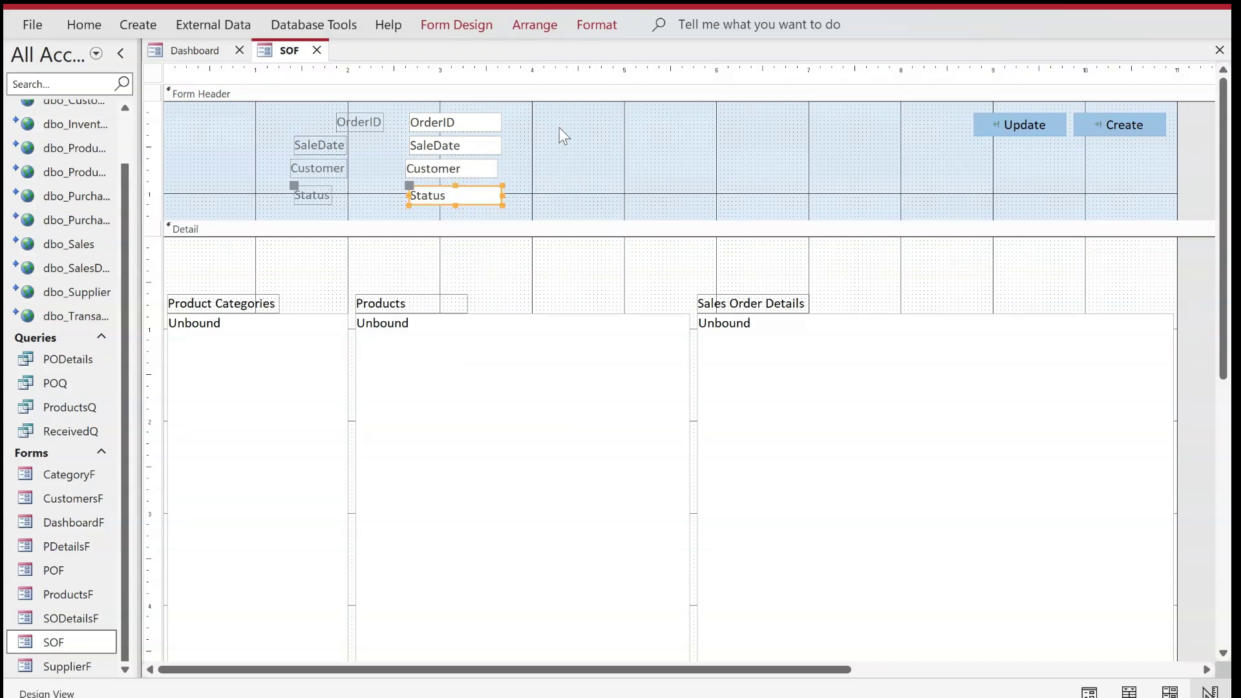
# Arrange the four header fields and their labels in a stacked layout with Narrow control padding.
pyautogui.moveTo(557, 119); pyautogui.dragTo(296, 195)
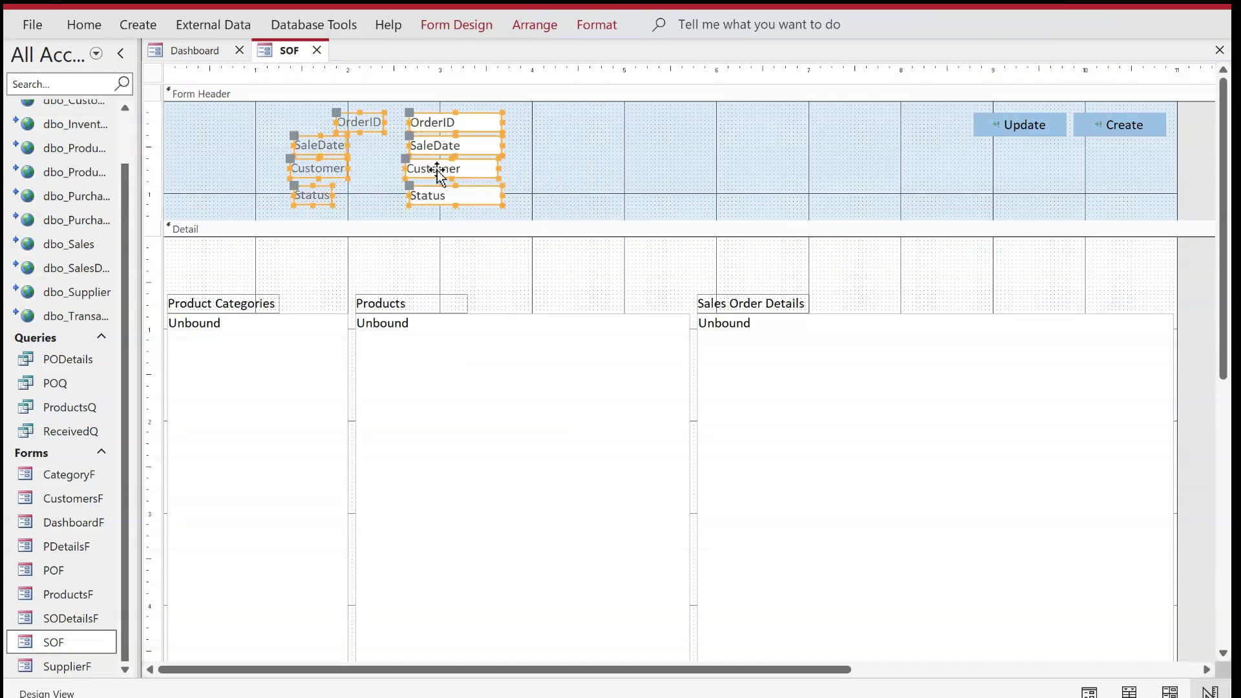
pyautogui.rightClick(454, 165)
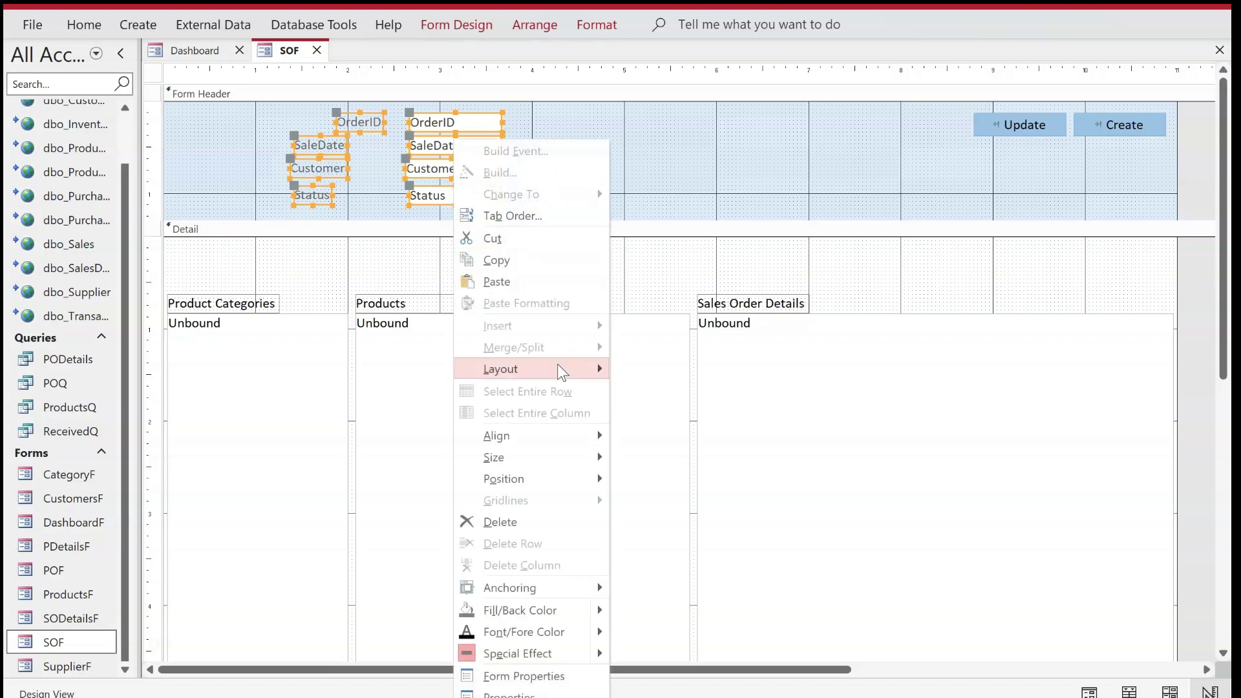
pyautogui.moveTo(563, 369)
pyautogui.click(651, 391)
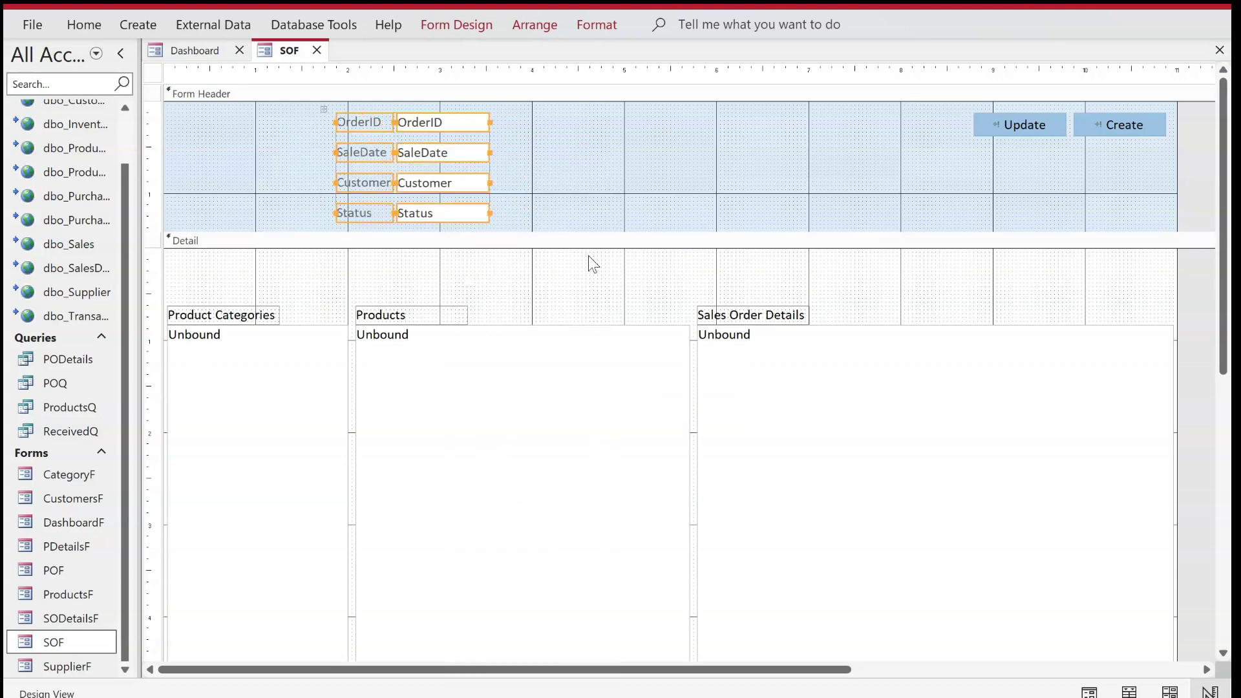
pyautogui.click(465, 27)
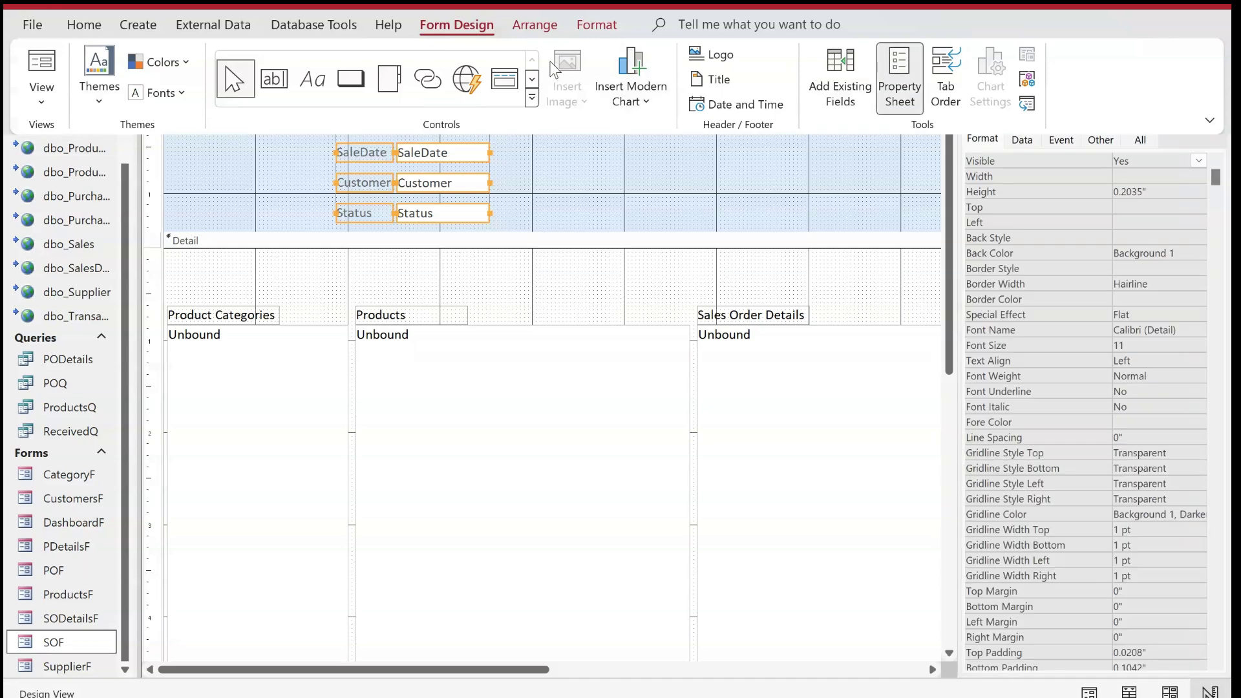
pyautogui.click(535, 26)
pyautogui.click(866, 97)
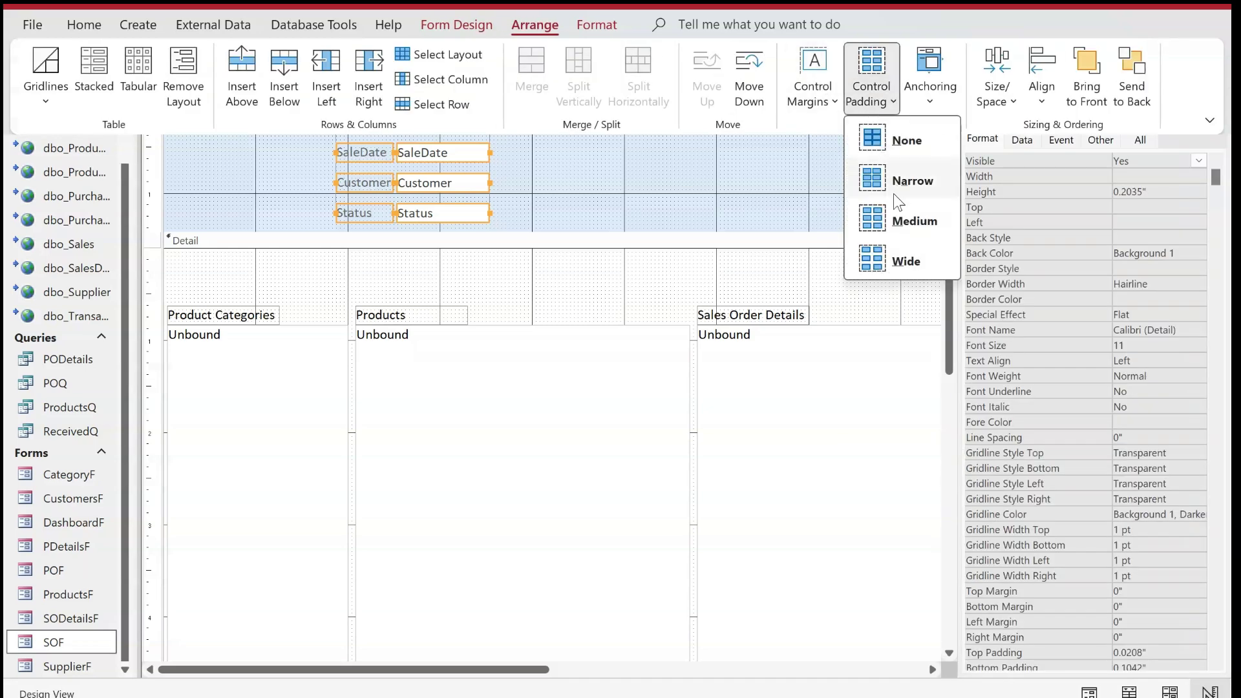
pyautogui.click(893, 189)
# Set the font color of the stacked header fields and labels to black (Text 1).
pyautogui.click(94, 25)
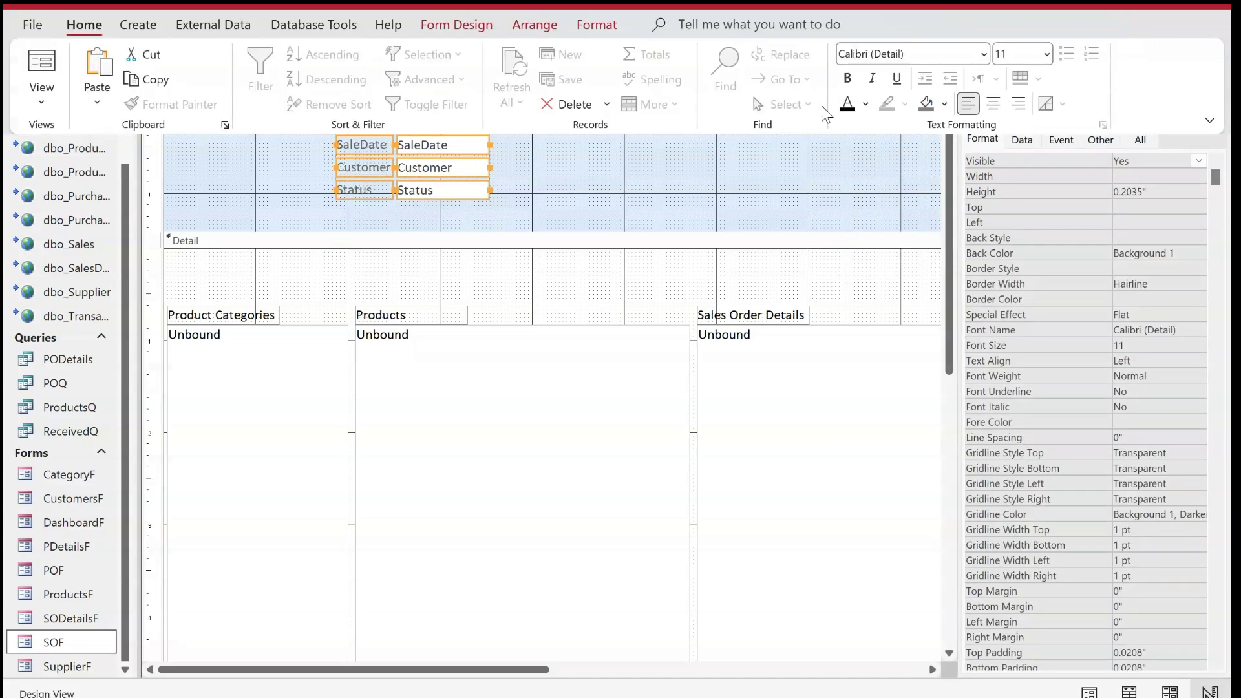
pyautogui.click(865, 103)
pyautogui.click(862, 182)
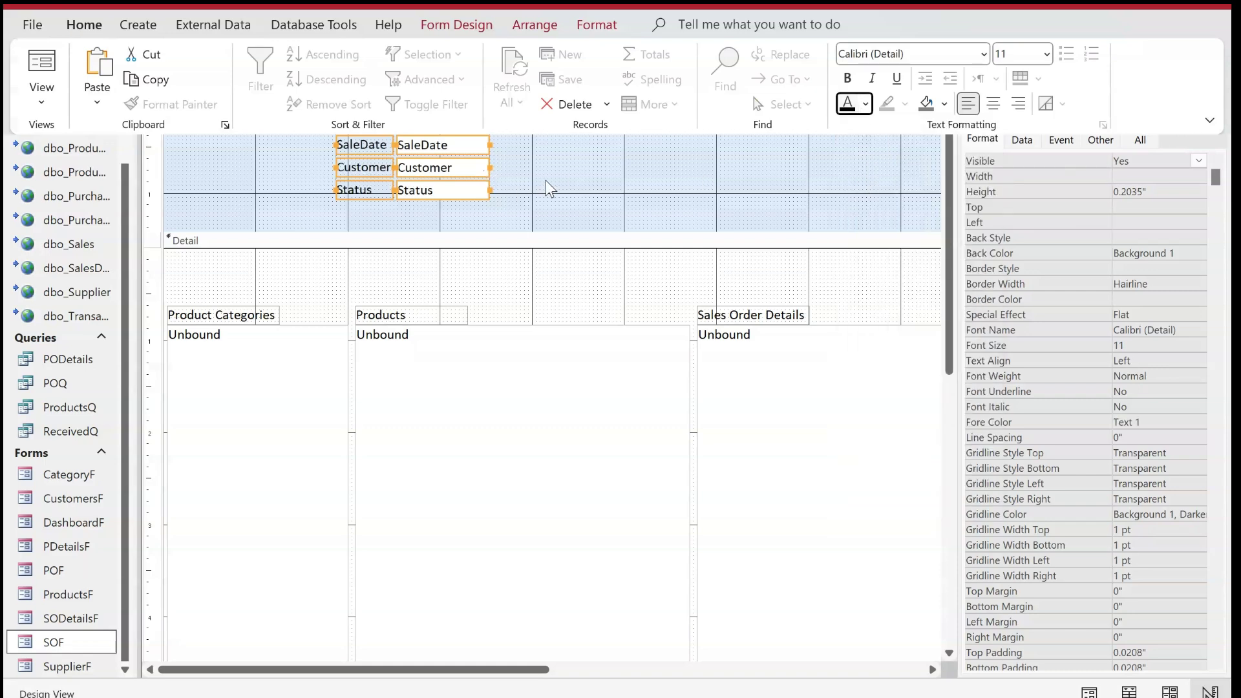
# Widen the stacked label column in the Form Header and change the OrderID label to "Order ID:".
pyautogui.click(343, 208)
pyautogui.moveTo(343, 208); pyautogui.dragTo(291, 118)
pyautogui.click(496, 153)
pyautogui.click(324, 122)
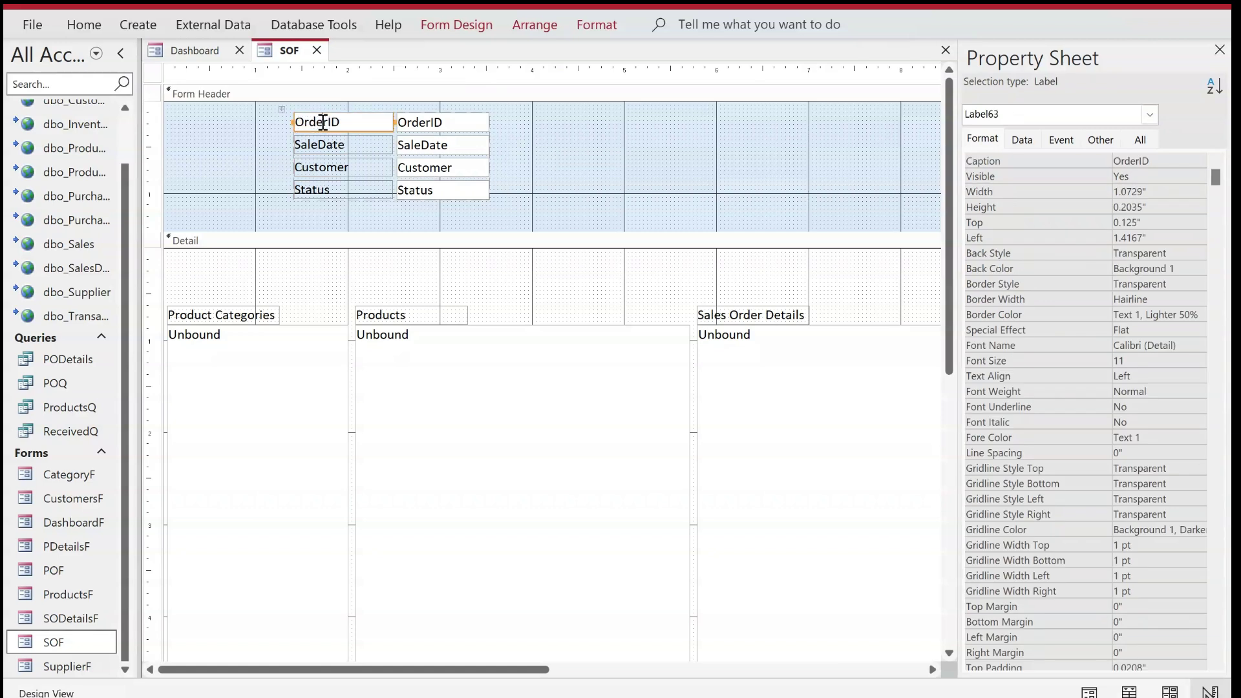
pyautogui.click(330, 122)
pyautogui.write(':')
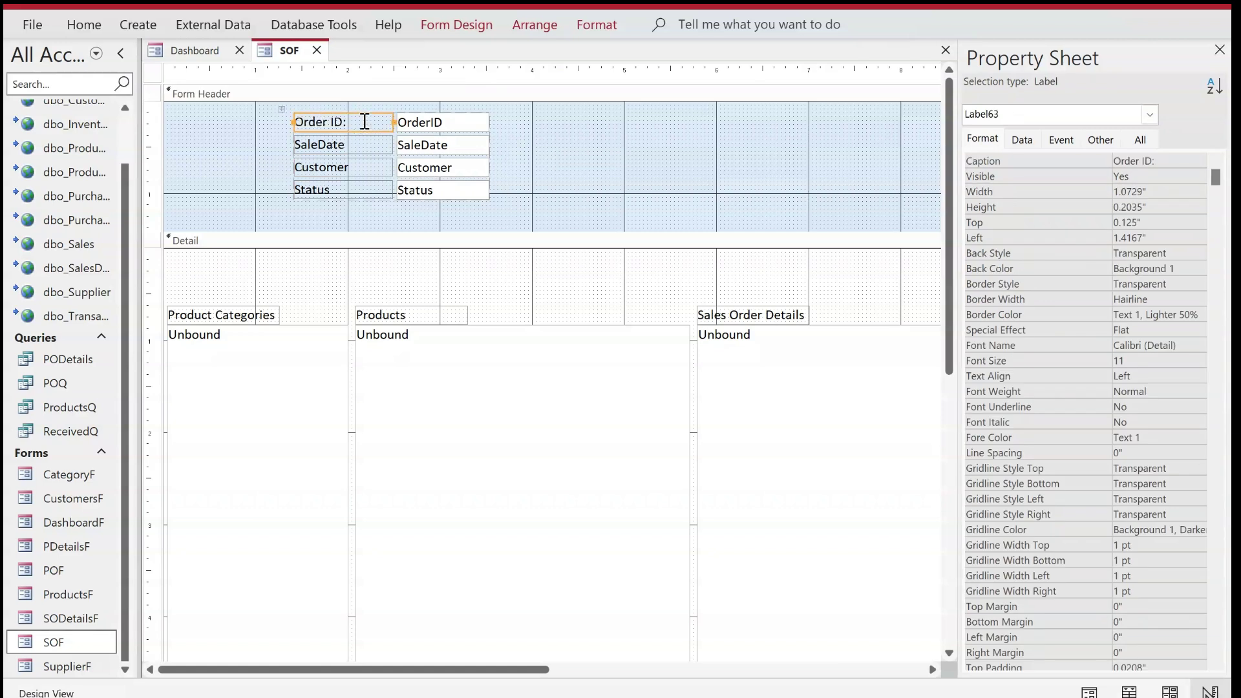
# Change the SaleDate label in the Form Header to "Order Date:".
pyautogui.click(352, 144)
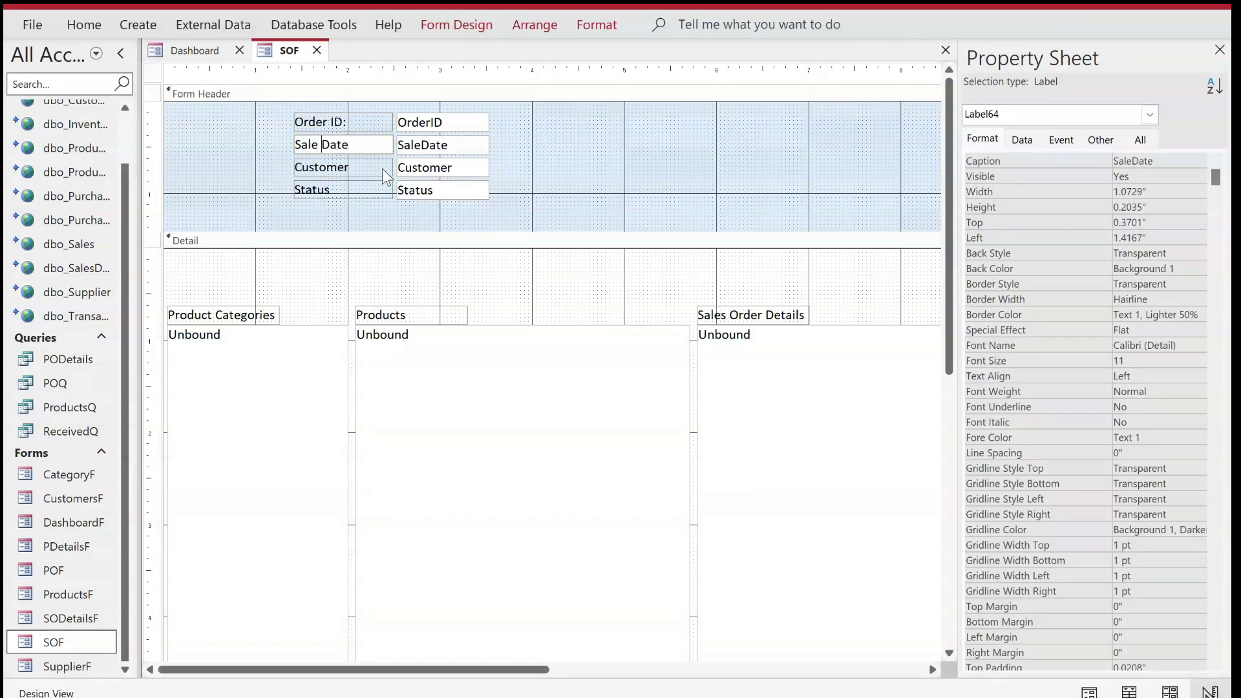
pyautogui.press('BackSpace')
pyautogui.press('BackSpace')
pyautogui.press('BackSpace')
pyautogui.press('BackSpace')
pyautogui.press('BackSpace')
pyautogui.write('Order Date:')
pyautogui.press('Return')
# Add a colon to the Customer and Status labels so they read "Customer:" and "Status:".
pyautogui.click(382, 169)
pyautogui.click(382, 169)
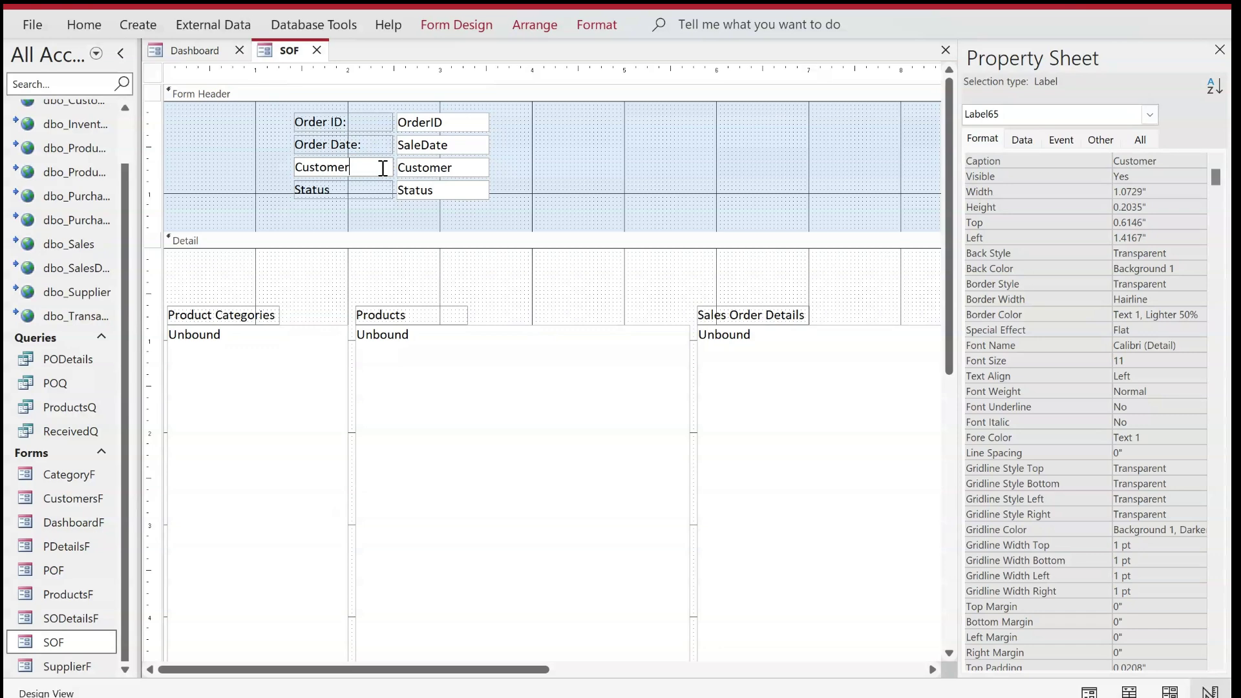
pyautogui.write(':')
pyautogui.press('Return')
pyautogui.click(343, 188)
pyautogui.click(344, 188)
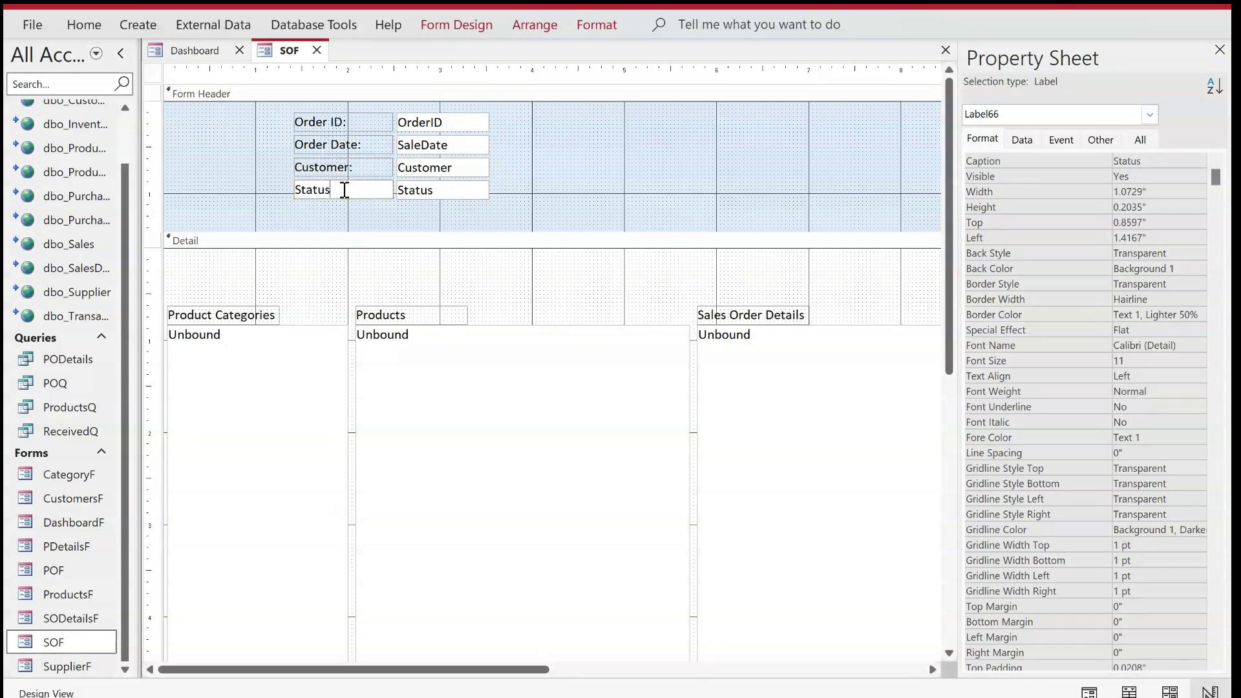
pyautogui.write(':')
pyautogui.press('Return')
# Narrow the header label column, then set all stacked controls to 0.3" height and 0.05" top margin.
pyautogui.moveTo(333, 227); pyautogui.dragTo(317, 123)
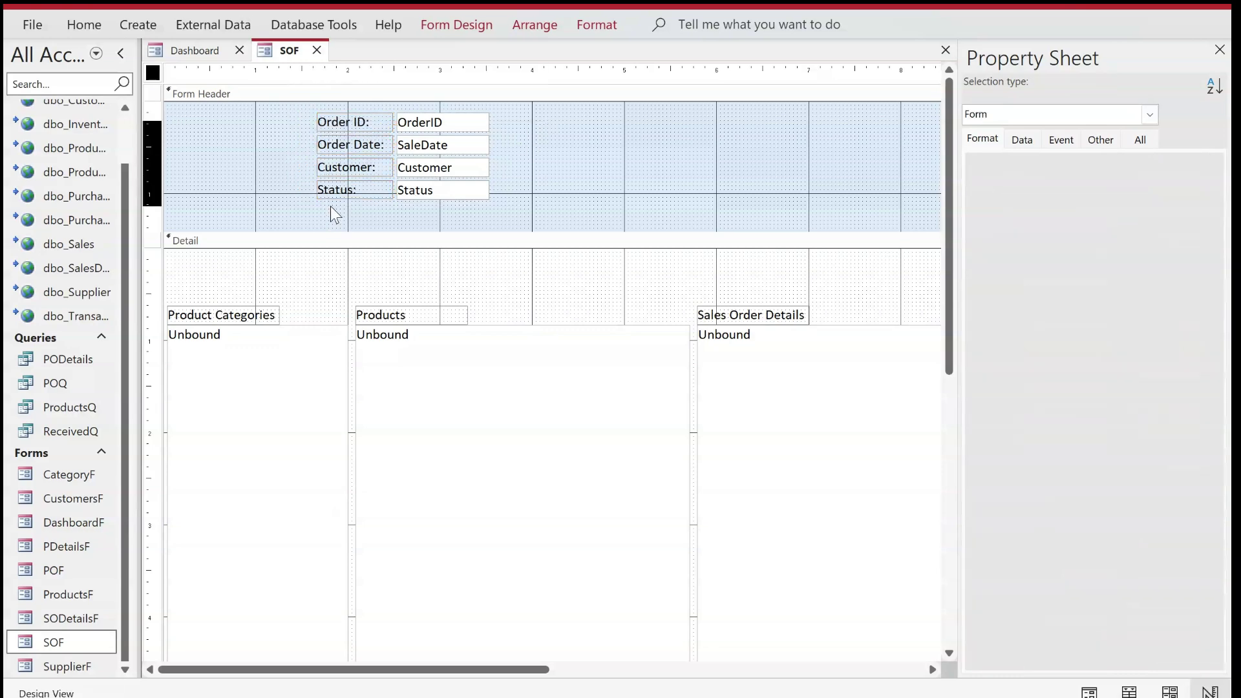
pyautogui.click(1141, 192)
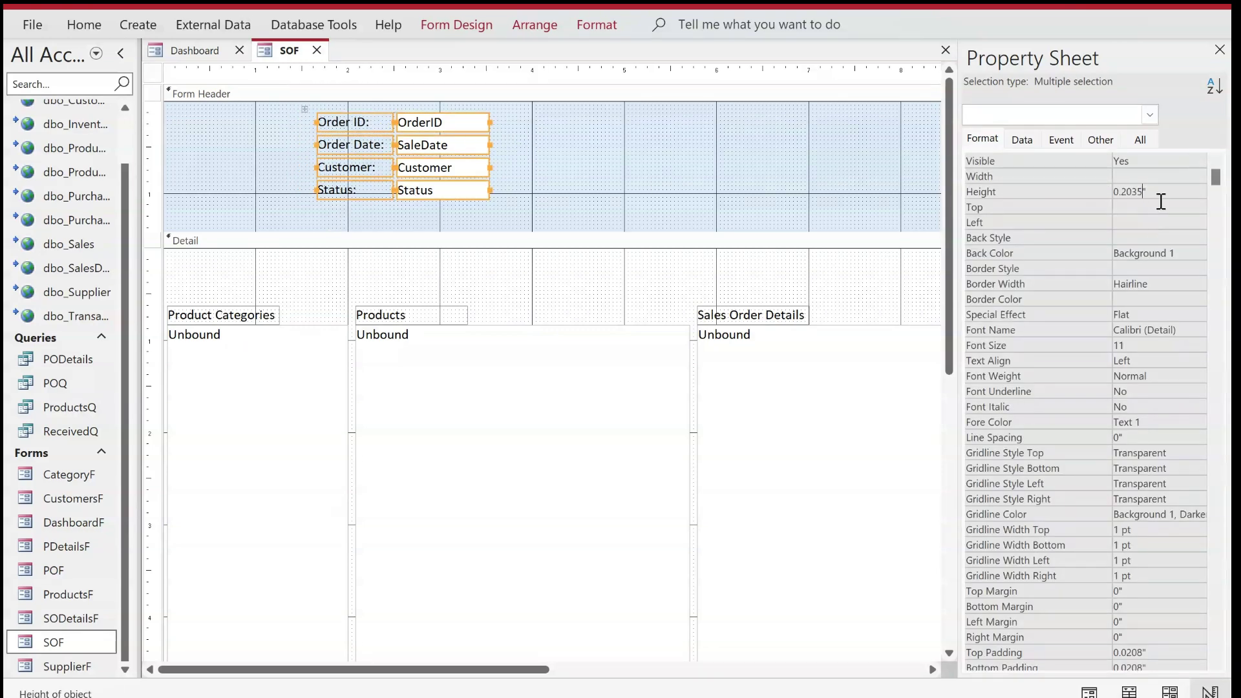
pyautogui.press('Return')
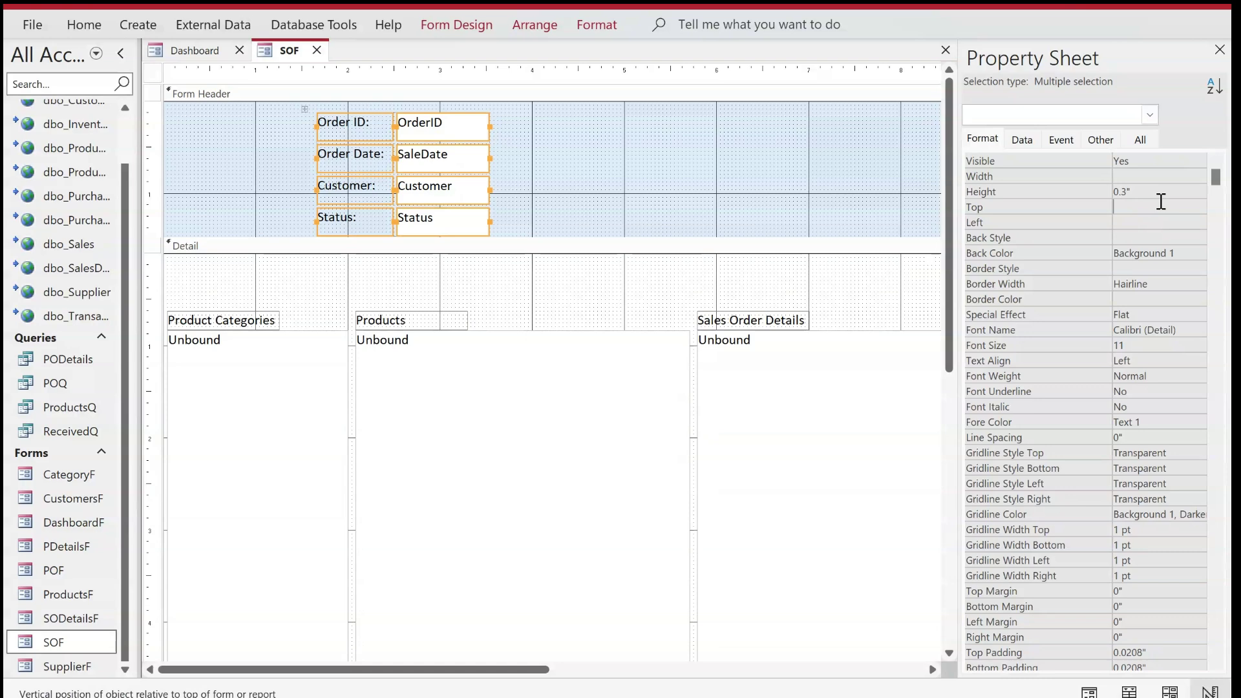
pyautogui.click(1057, 591)
pyautogui.write('0.05')
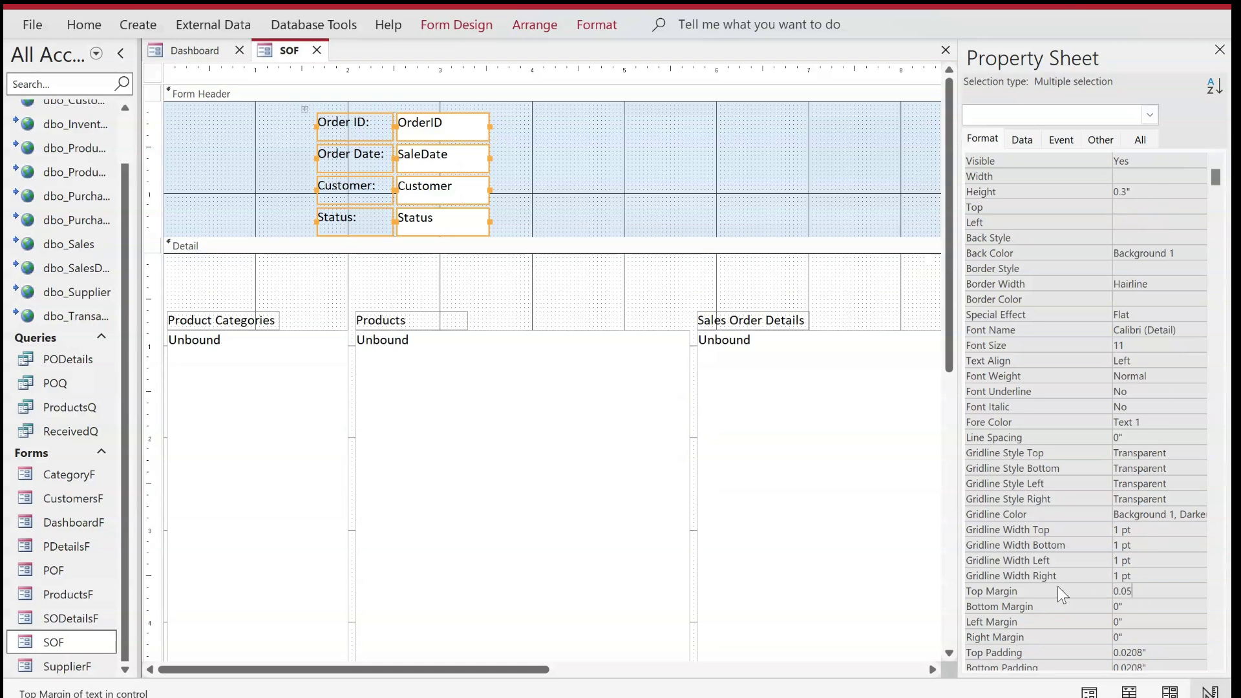
pyautogui.press('Return')
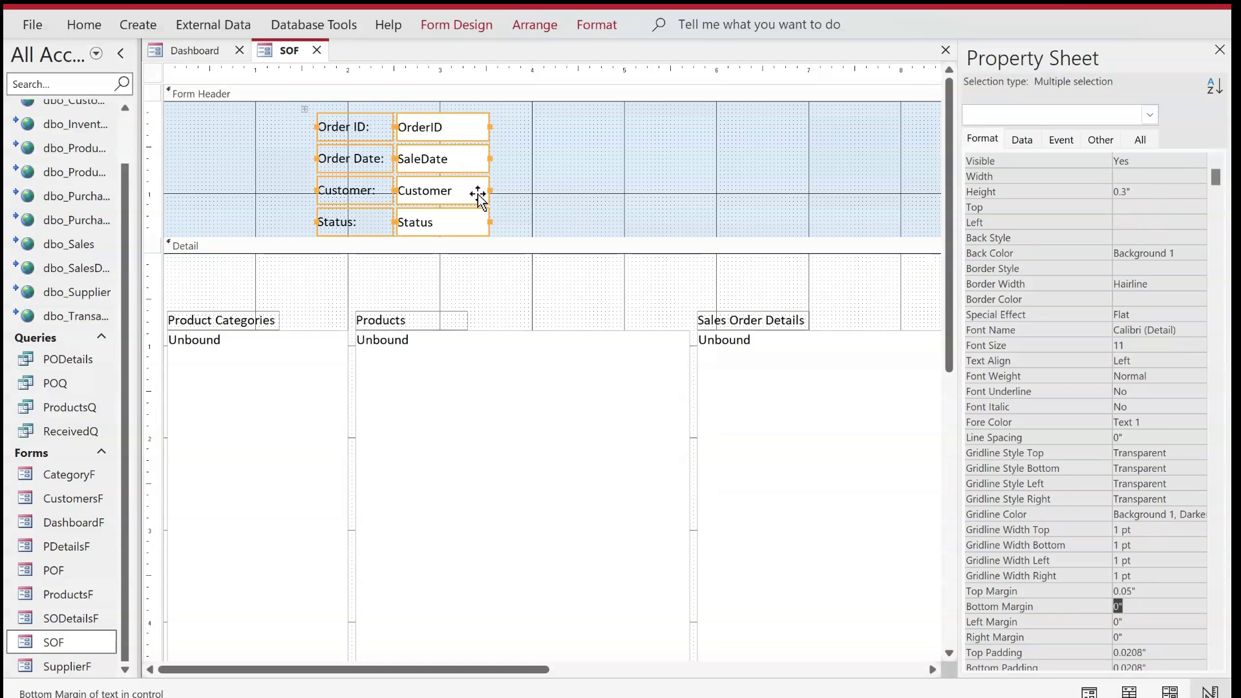
# Widen the four stacked header text boxes, remove the controls' layout and close the Property Sheet.
pyautogui.moveTo(477, 194); pyautogui.dragTo(472, 186)
pyautogui.moveTo(504, 115); pyautogui.dragTo(601, 211)
pyautogui.moveTo(665, 110); pyautogui.dragTo(352, 222)
pyautogui.rightClick(352, 221)
pyautogui.moveTo(452, 369)
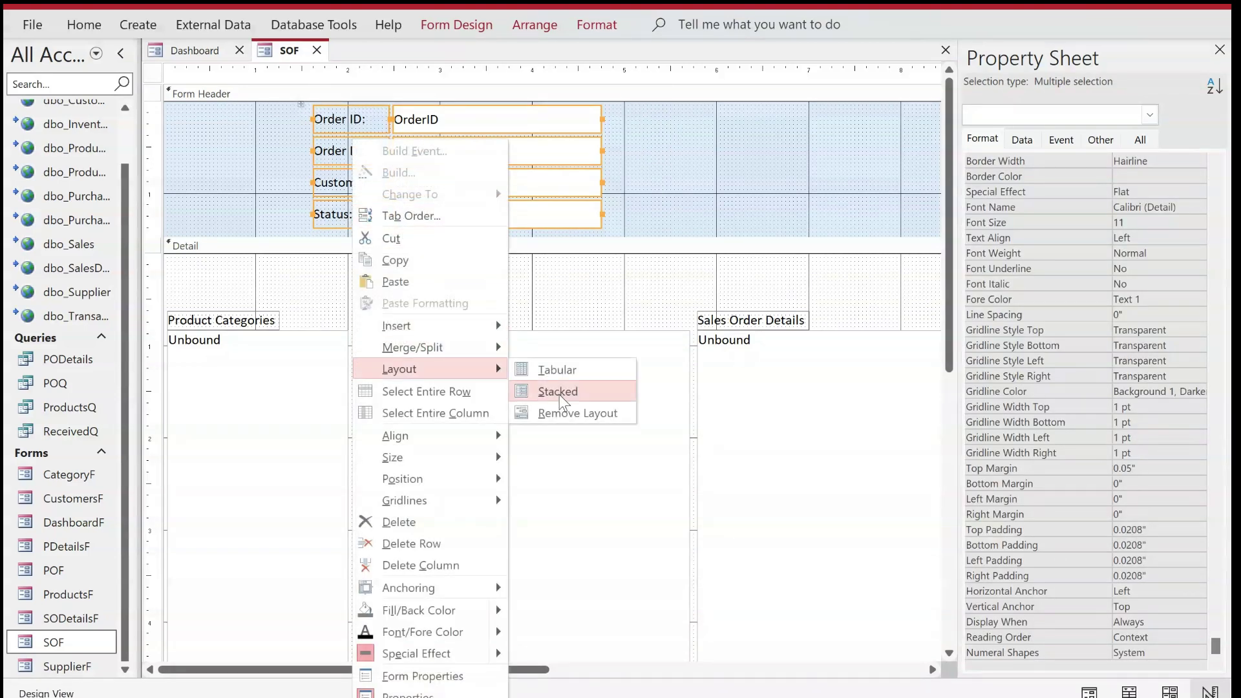
pyautogui.click(554, 390)
pyautogui.click(666, 204)
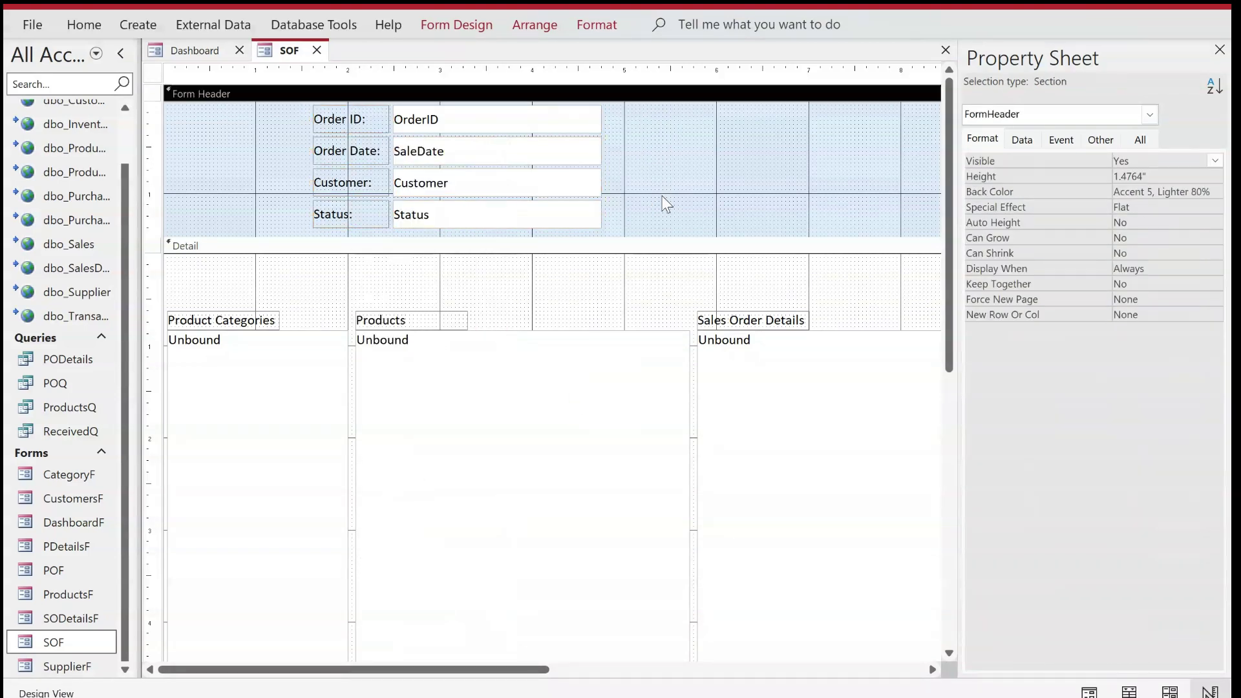
pyautogui.click(1220, 49)
# Move the Order ID field to the left edge at the top of the Detail section and narrow its text box to about 1 inch.
pyautogui.moveTo(515, 136); pyautogui.dragTo(360, 289)
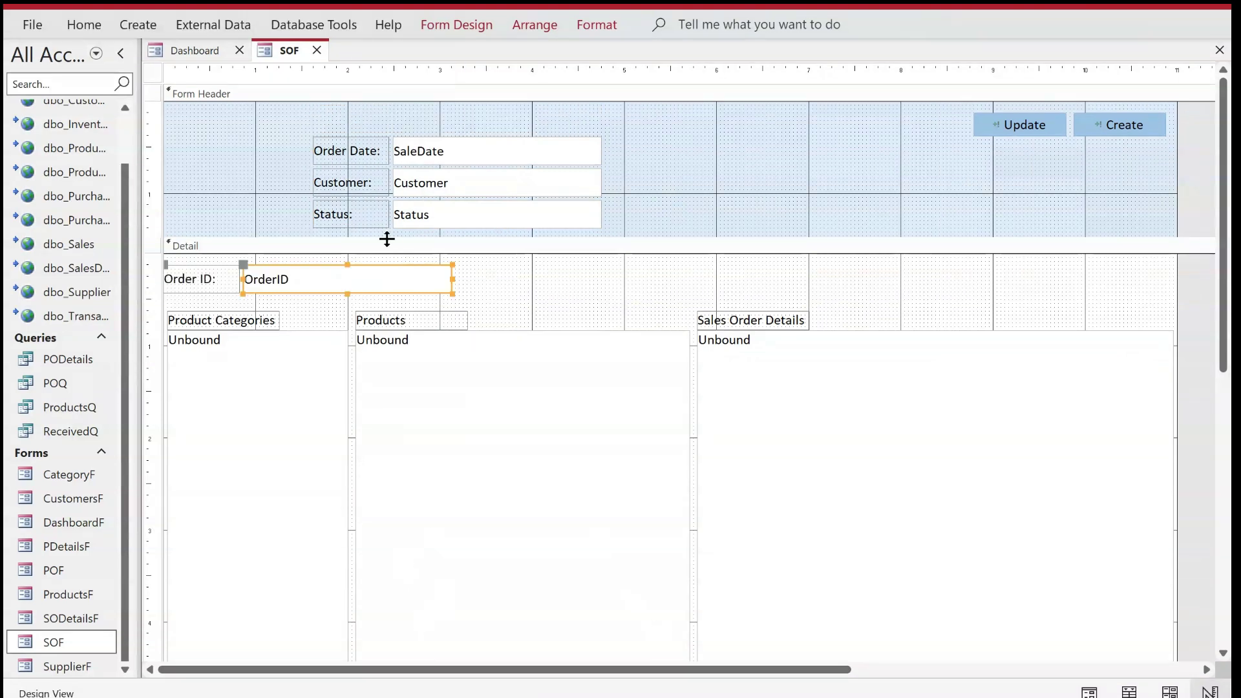
pyautogui.moveTo(377, 266); pyautogui.dragTo(377, 258)
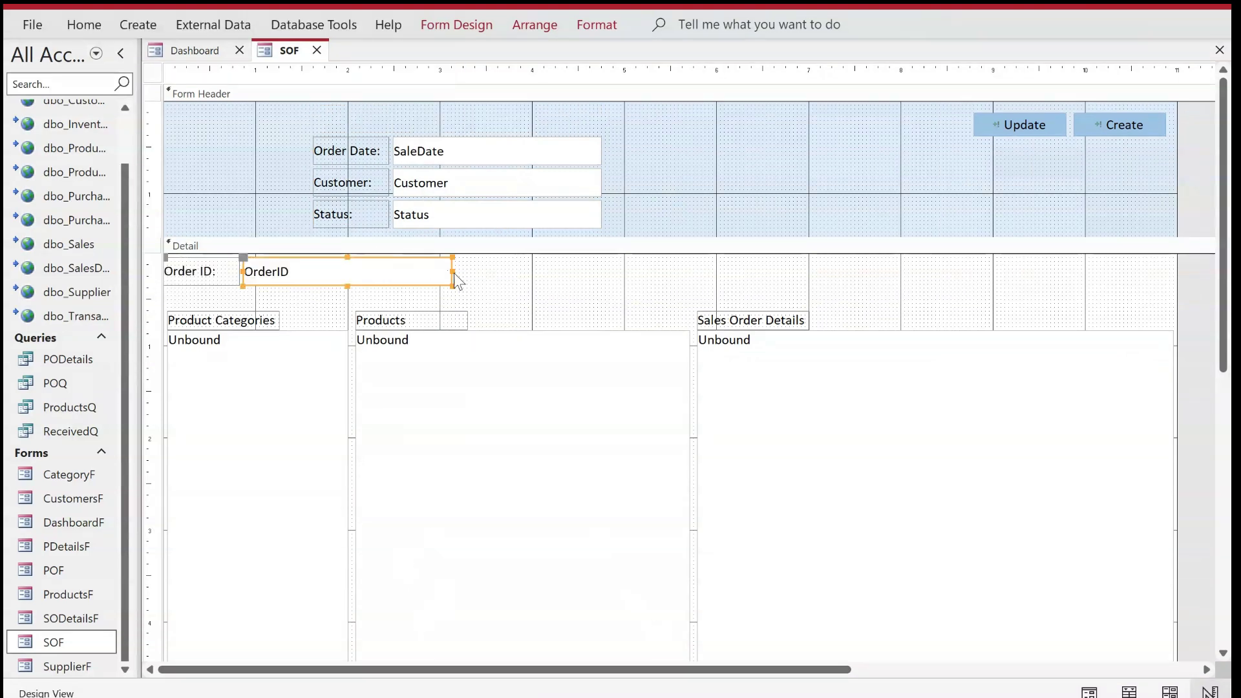
pyautogui.moveTo(452, 272); pyautogui.dragTo(339, 265)
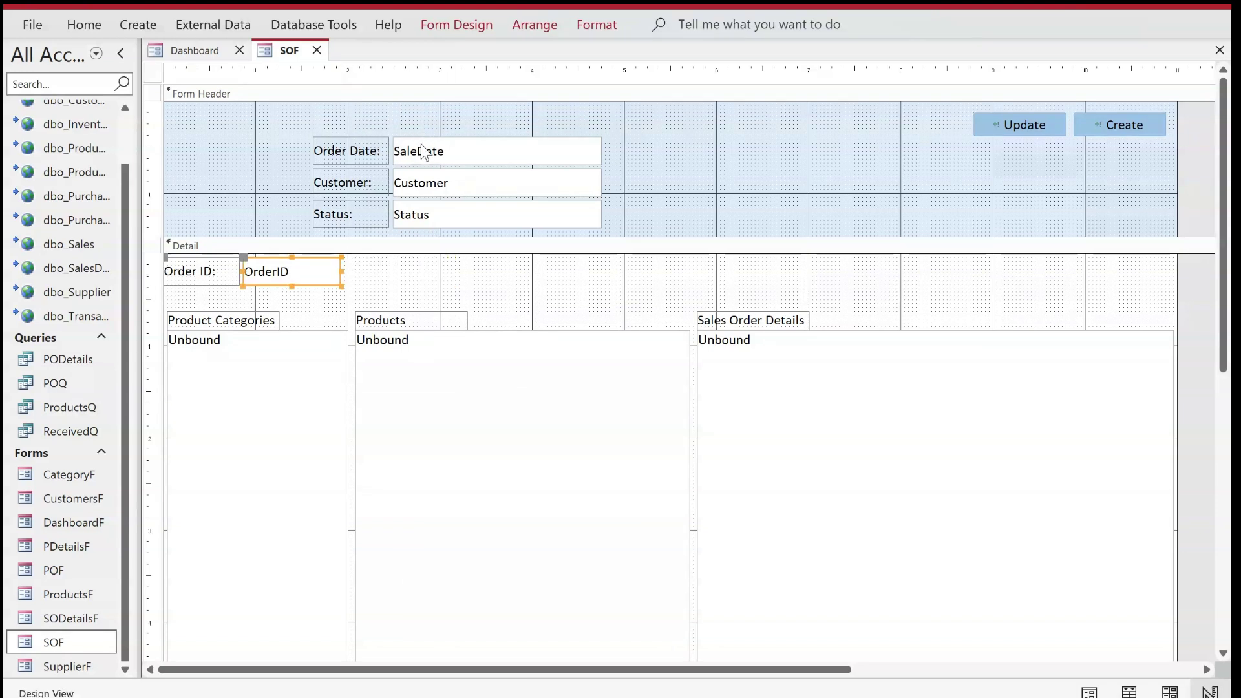
# Place the Order Date and Customer fields in the Detail row beside Order ID, with a narrower Order Date text box.
pyautogui.moveTo(421, 147); pyautogui.dragTo(489, 262)
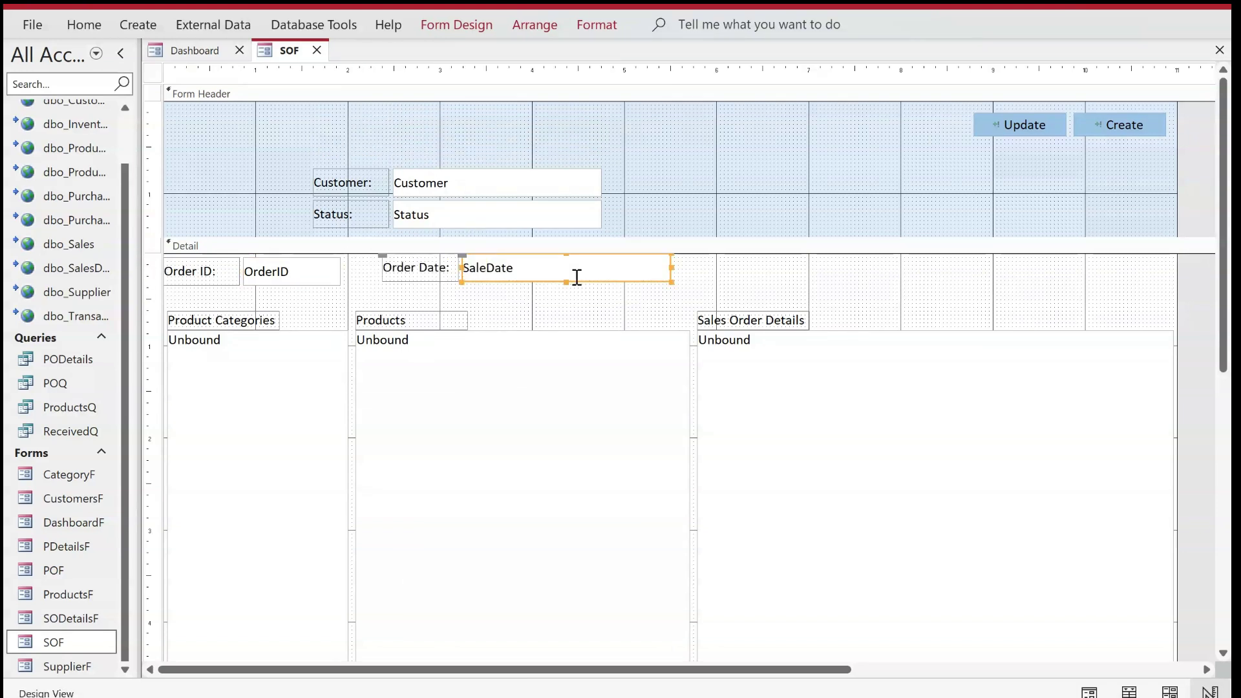
pyautogui.moveTo(668, 269)
pyautogui.mouseDown()
pyautogui.moveTo(398, 271)
pyautogui.moveTo(668, 263)
pyautogui.moveTo(669, 274)
pyautogui.mouseUp()
pyautogui.press('Up')
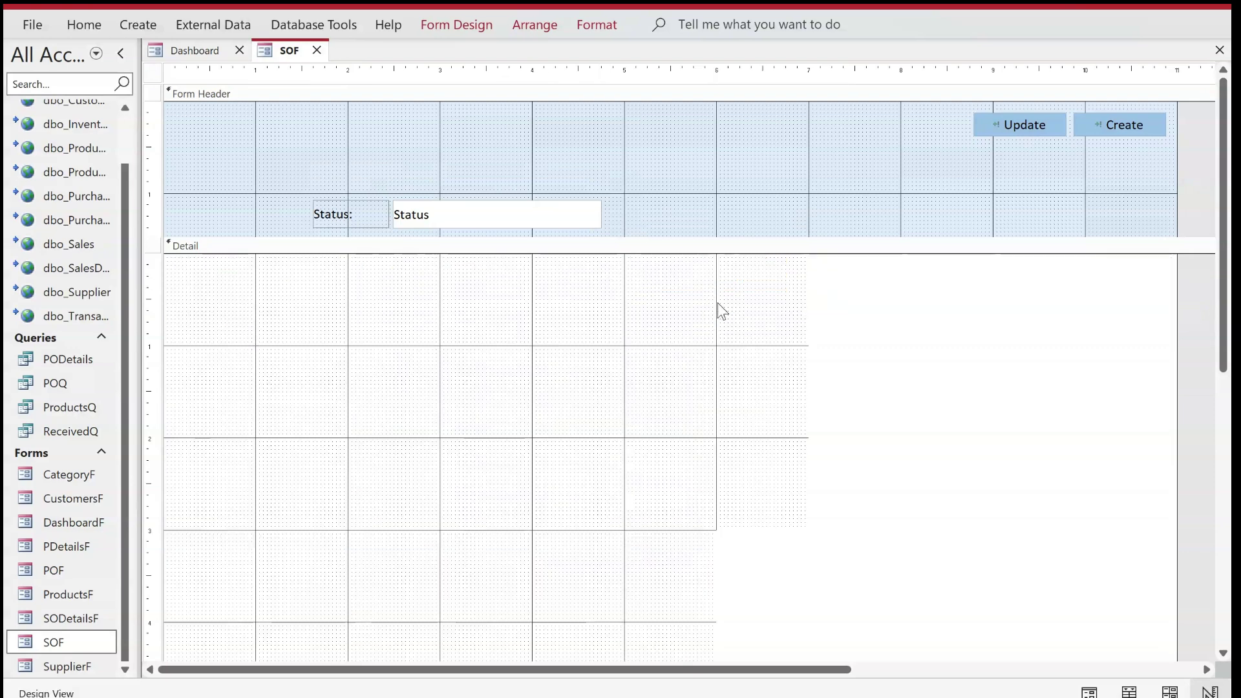
# Narrow the Status field and move it into the Detail row after Customer, shrinking the Form Header to about 0.5 inches high.
pyautogui.click(475, 218)
pyautogui.moveTo(601, 214); pyautogui.dragTo(491, 214)
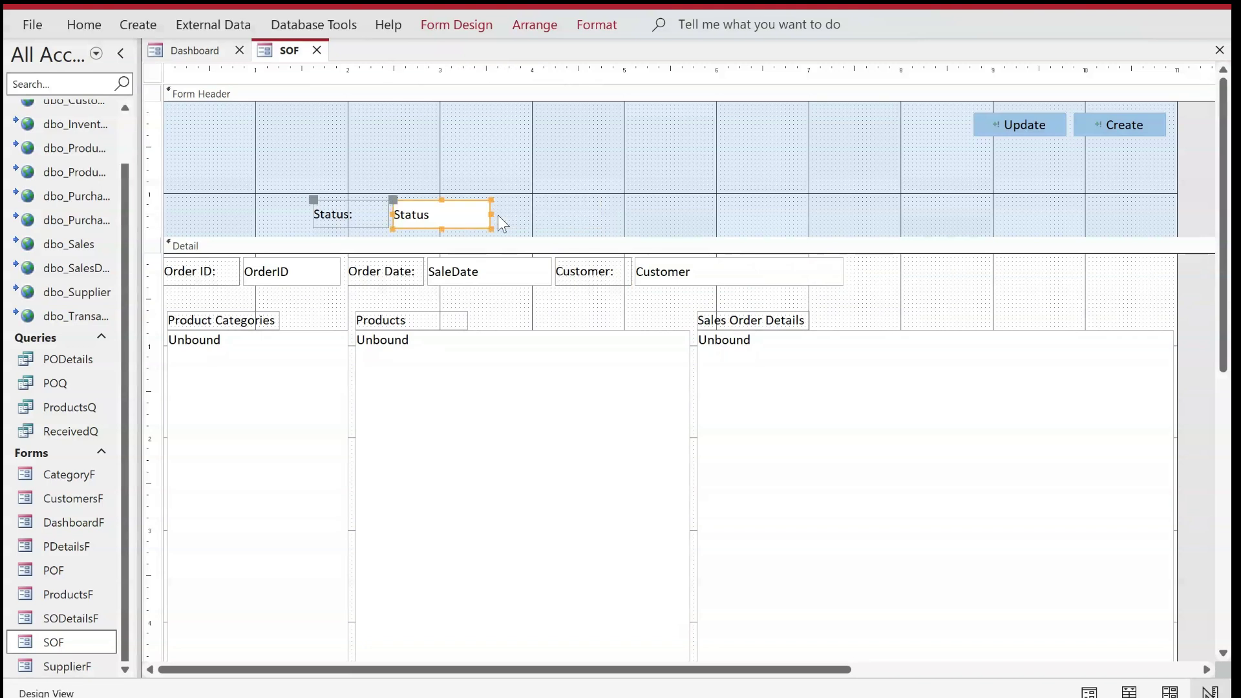
pyautogui.click(314, 214)
pyautogui.moveTo(314, 214); pyautogui.dragTo(873, 150)
pyautogui.keyDown('shift'); pyautogui.click(446, 215); pyautogui.keyUp('shift')
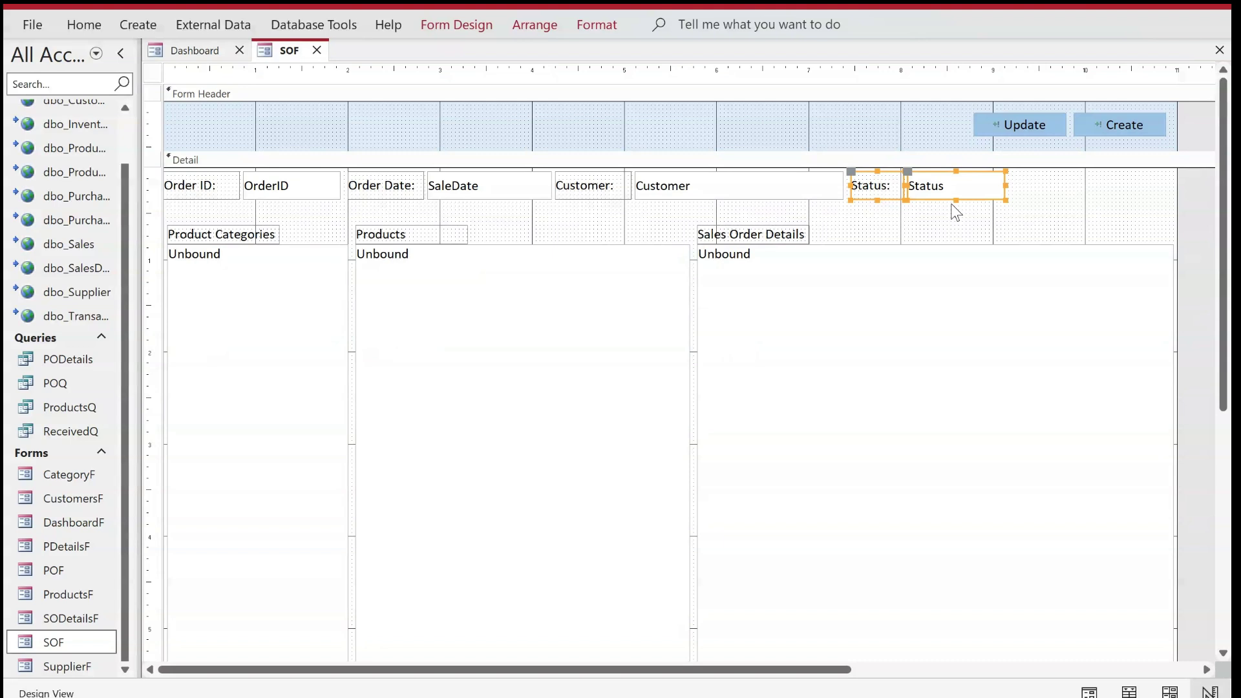
# Shift the Status label and text box right until they line up with the right edge of the Sales Order Details list box.
pyautogui.click(1010, 204)
pyautogui.click(1002, 186)
pyautogui.moveTo(1008, 184); pyautogui.dragTo(891, 184)
pyautogui.press('Right')
pyautogui.press('Right')
pyautogui.press('Right')
pyautogui.press('Right')
pyautogui.press('Right')
pyautogui.press('Right')
pyautogui.press('Right')
pyautogui.press('Right')
pyautogui.press('Right')
pyautogui.press('Right')
pyautogui.press('Right')
pyautogui.press('Right')
pyautogui.press('Right')
pyautogui.press('Right')
pyautogui.press('Right')
pyautogui.press('Right')
pyautogui.press('Right')
pyautogui.press('Right')
pyautogui.press('Right')
pyautogui.press('Right')
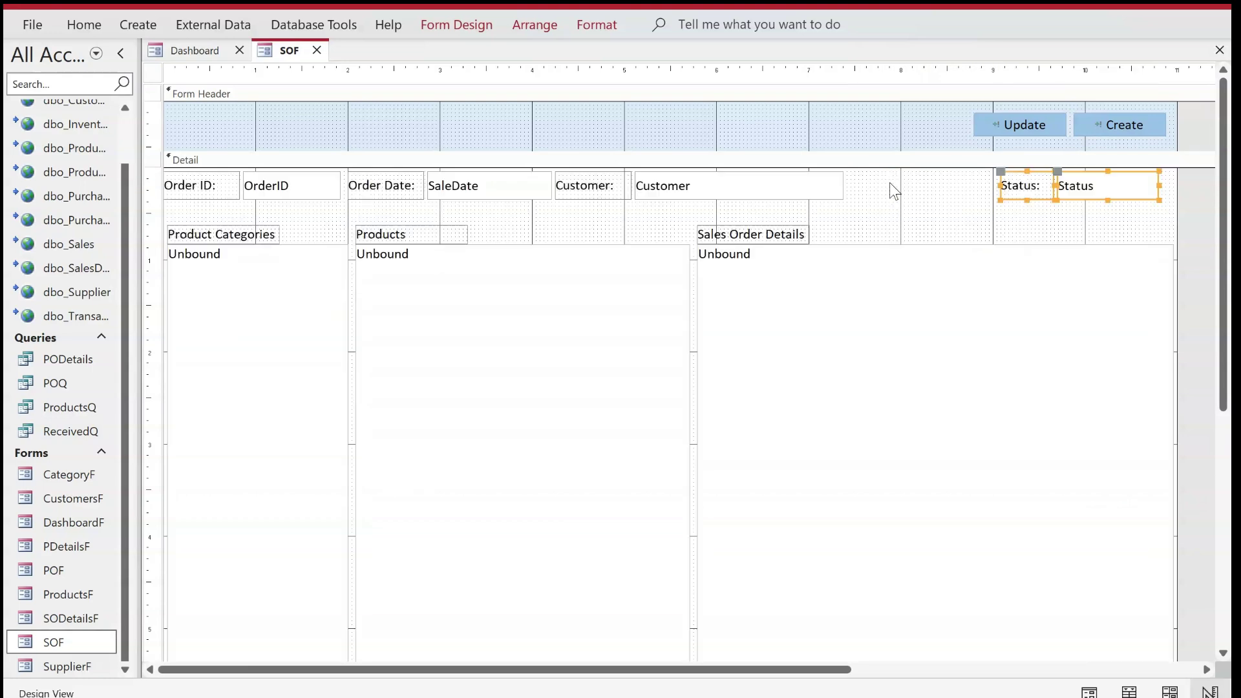
pyautogui.press('Right')
pyautogui.press('Right')
pyautogui.press('Right')
pyautogui.press('Right')
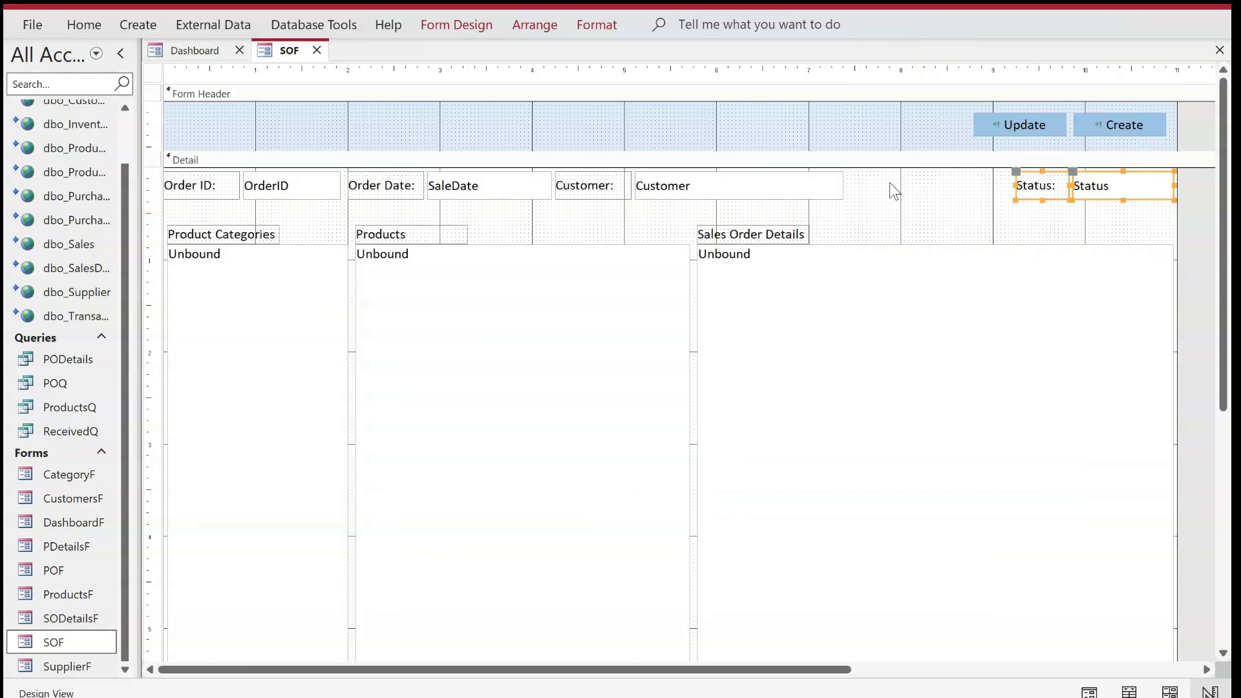
# Widen the Customer text box until it reaches the Status label.
pyautogui.click(842, 189)
pyautogui.moveTo(842, 191); pyautogui.dragTo(1011, 189)
pyautogui.click(955, 219)
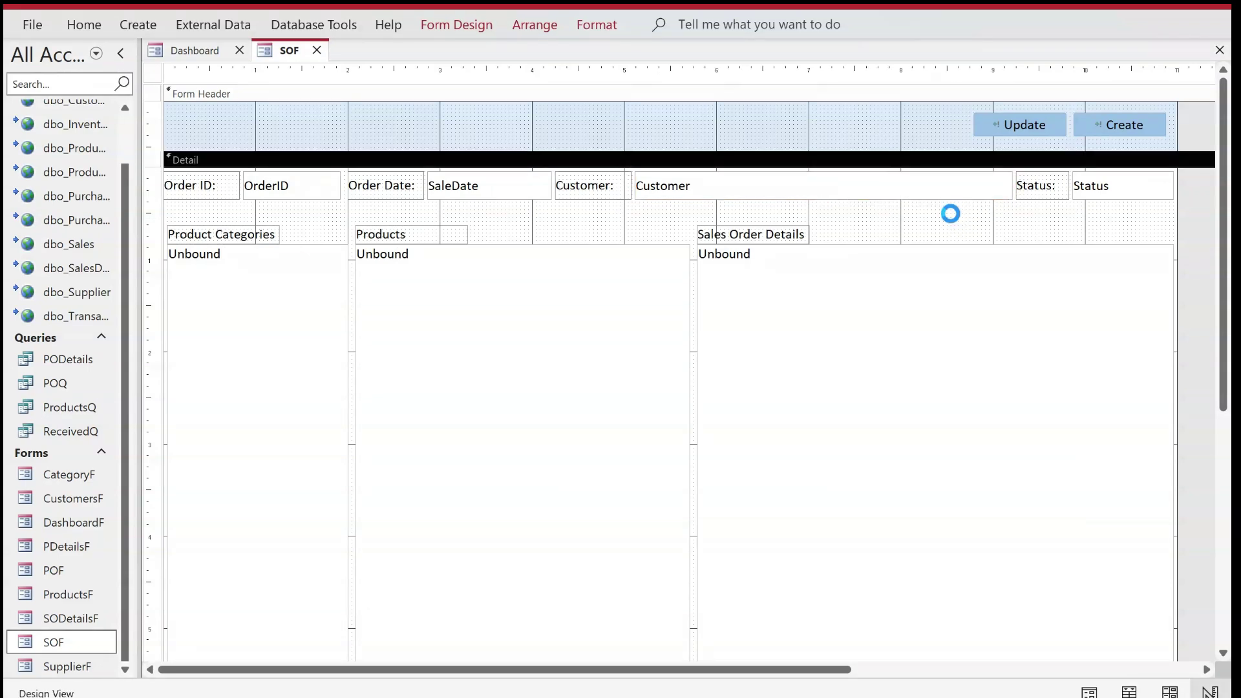
# Make the Order ID, Order Date, Customer and Status labels bold.
pyautogui.click(908, 191)
pyautogui.click(583, 194)
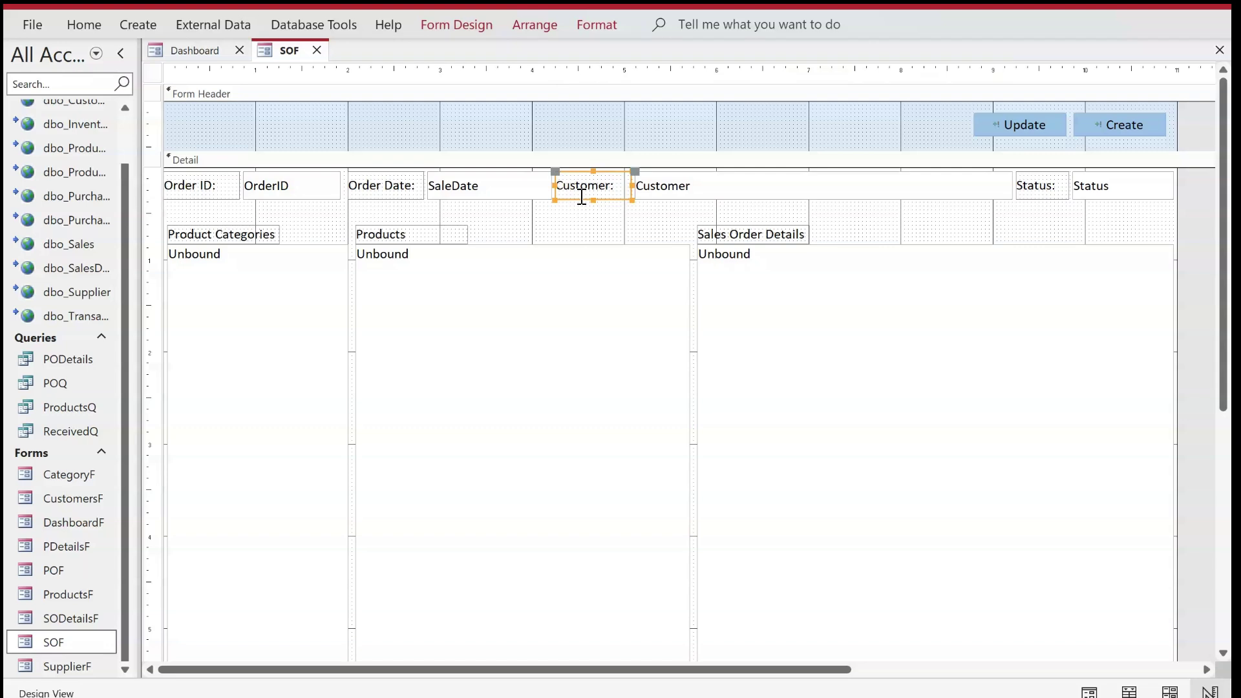
pyautogui.keyDown('shift'); pyautogui.click(401, 194); pyautogui.keyUp('shift')
pyautogui.keyDown('shift'); pyautogui.click(223, 192); pyautogui.keyUp('shift')
pyautogui.keyDown('shift'); pyautogui.click(1036, 189); pyautogui.keyUp('shift')
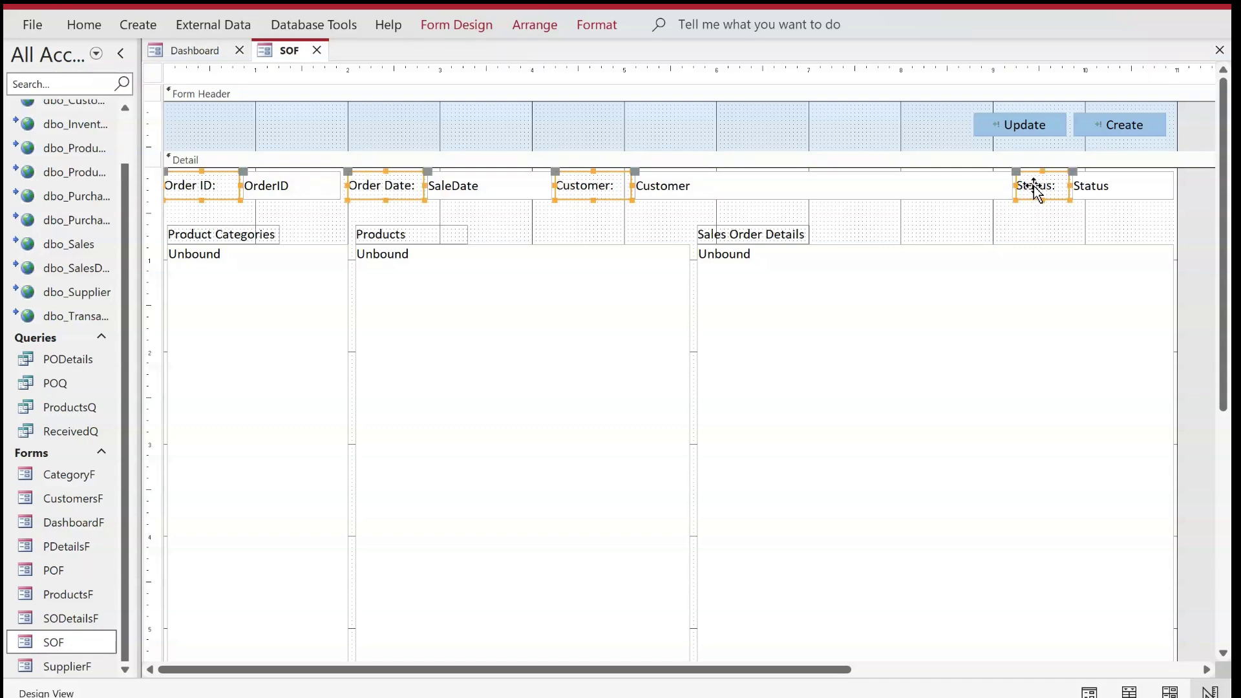
pyautogui.hotkey('ctrl', 'b')
# Make the Product Categories, Products and Sales Order Details labels bold.
pyautogui.click(805, 234)
pyautogui.keyDown('shift'); pyautogui.click(461, 236); pyautogui.keyUp('shift')
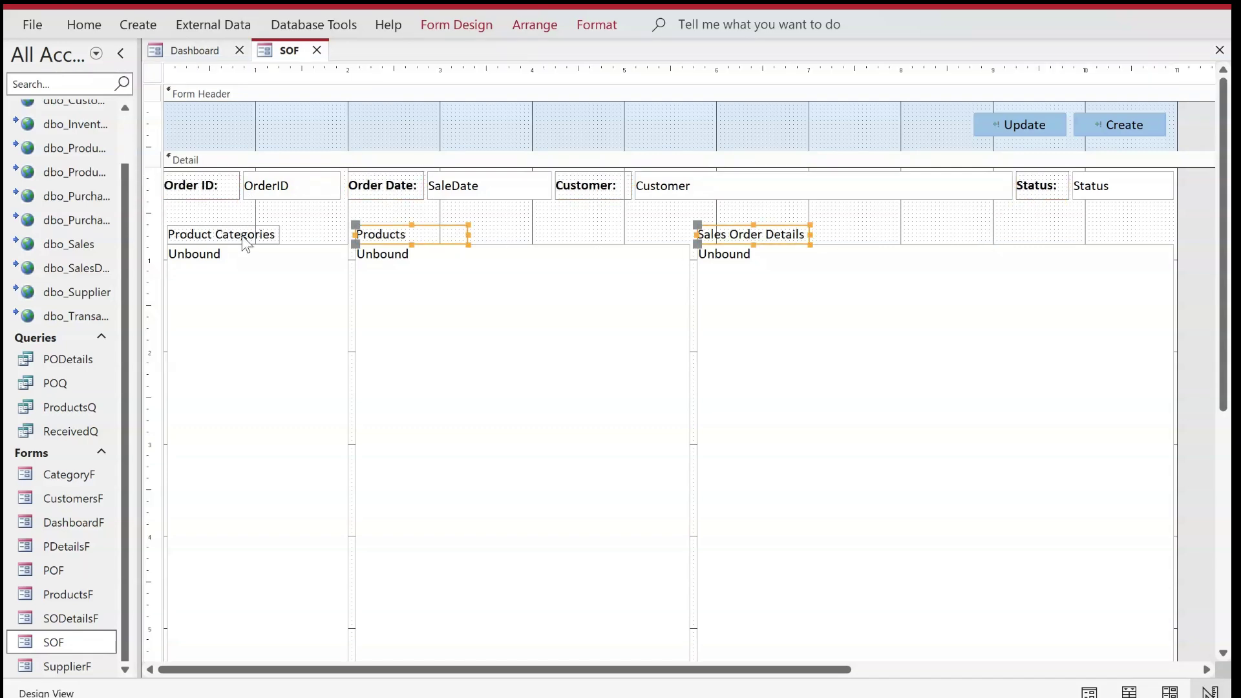
pyautogui.keyDown('shift'); pyautogui.click(245, 240); pyautogui.keyUp('shift')
pyautogui.hotkey('ctrl', 'b')
# Open the dbo_Customers table to check its contents and close it again.
pyautogui.click(655, 183)
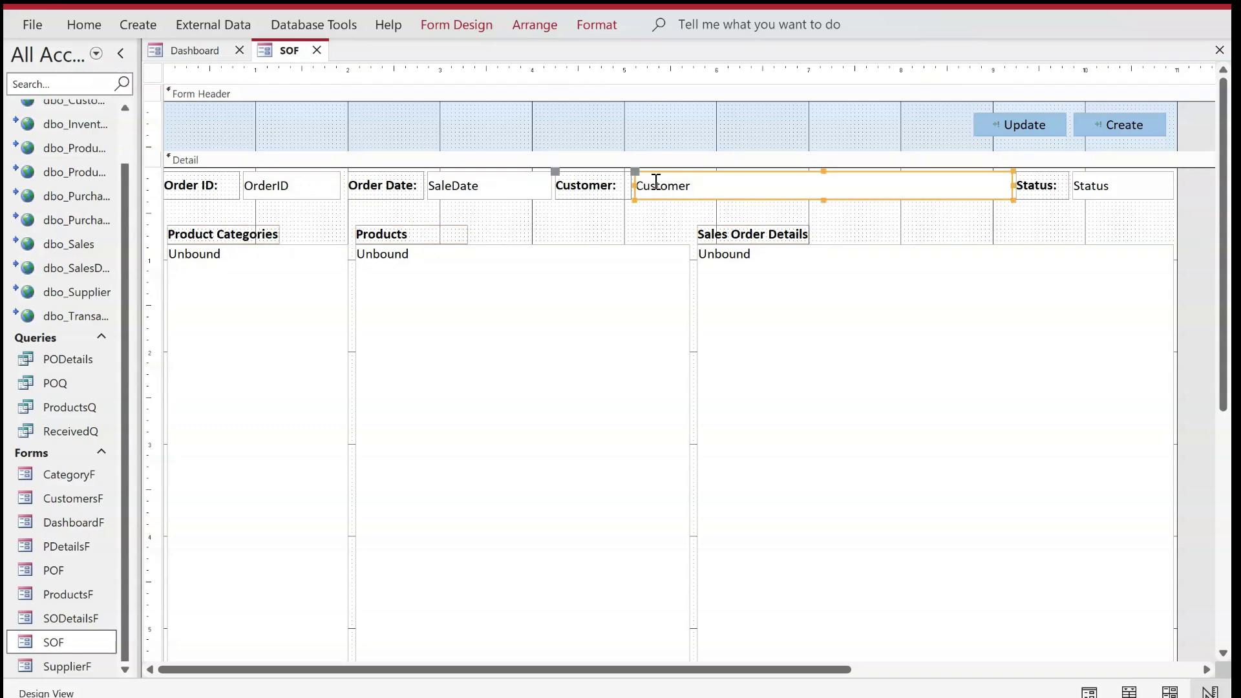
pyautogui.scroll(1, 65, 258)
pyautogui.doubleClick(74, 155)
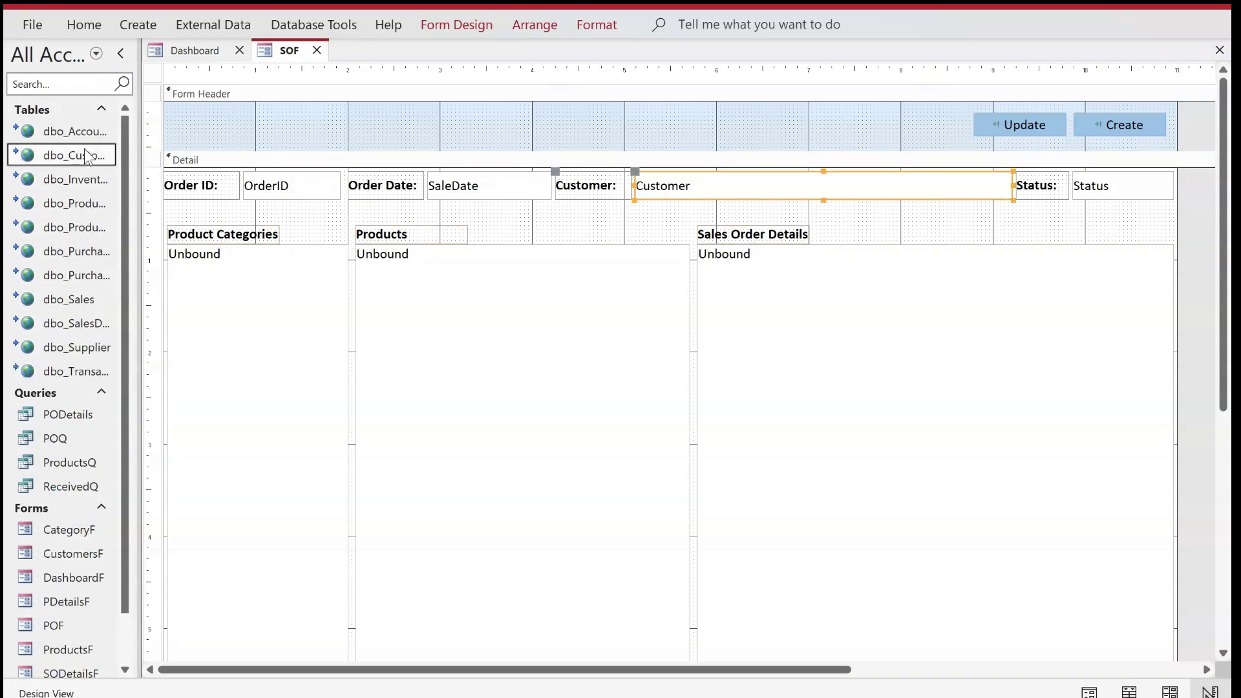
pyautogui.click(447, 50)
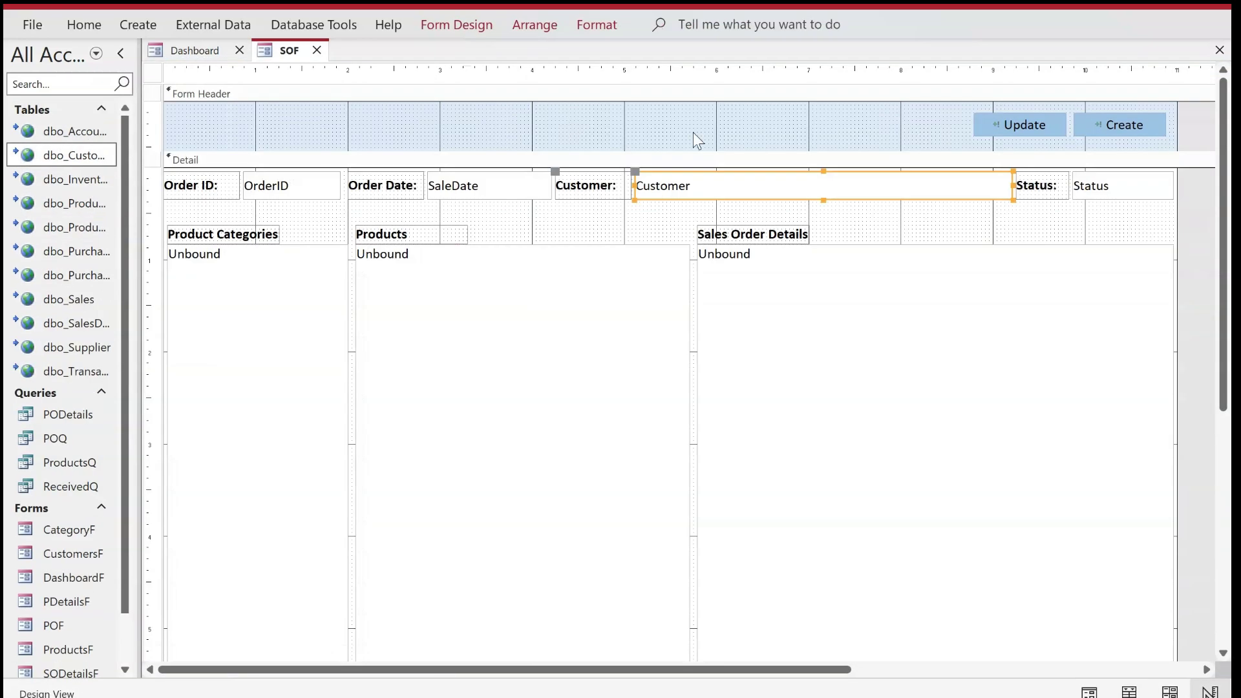
# Change the Customer text box into a combo box.
pyautogui.rightClick(830, 202)
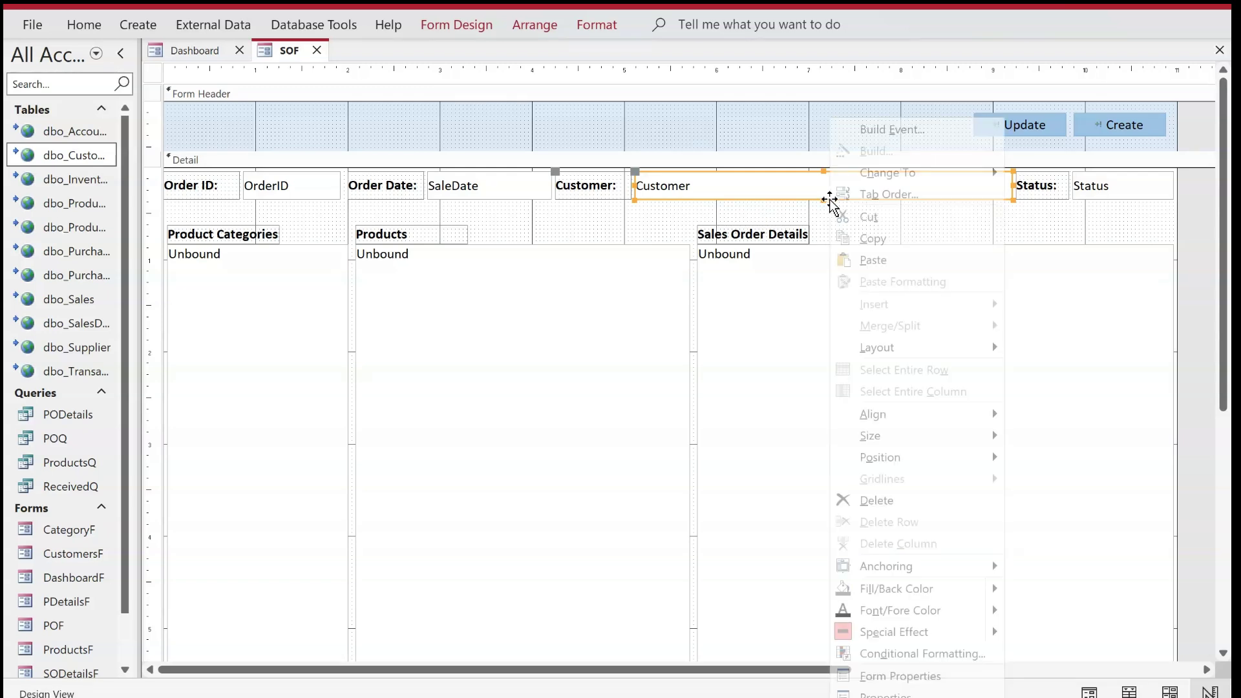
pyautogui.moveTo(886, 173)
pyautogui.click(1110, 241)
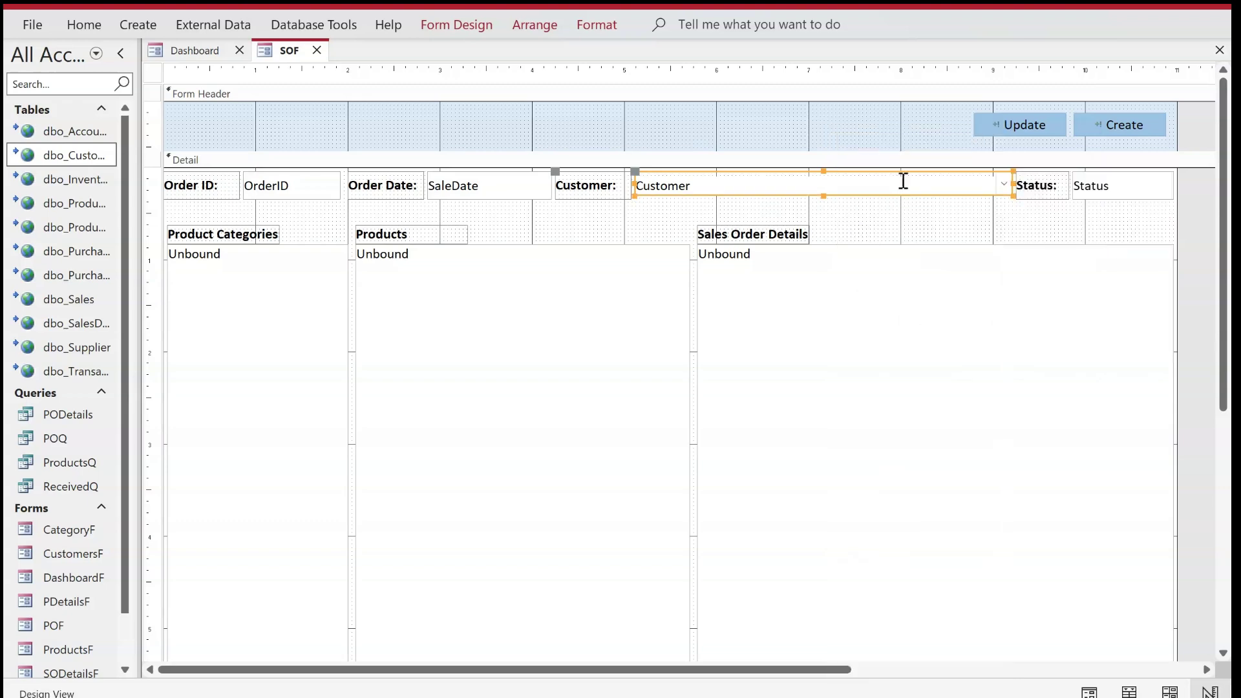
# Open the query builder for the Customer combo box's row source and add the dbo_Customers table.
pyautogui.click(456, 25)
pyautogui.click(905, 95)
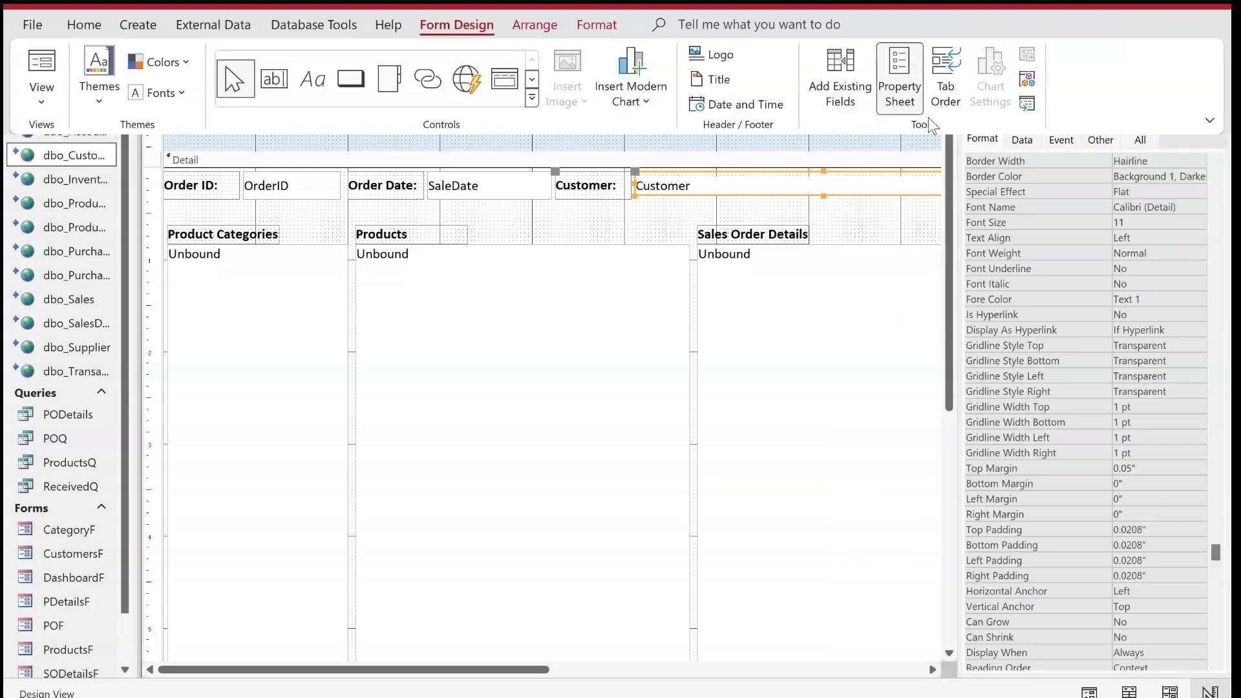
pyautogui.click(1020, 139)
pyautogui.click(1206, 178)
pyautogui.click(1214, 177)
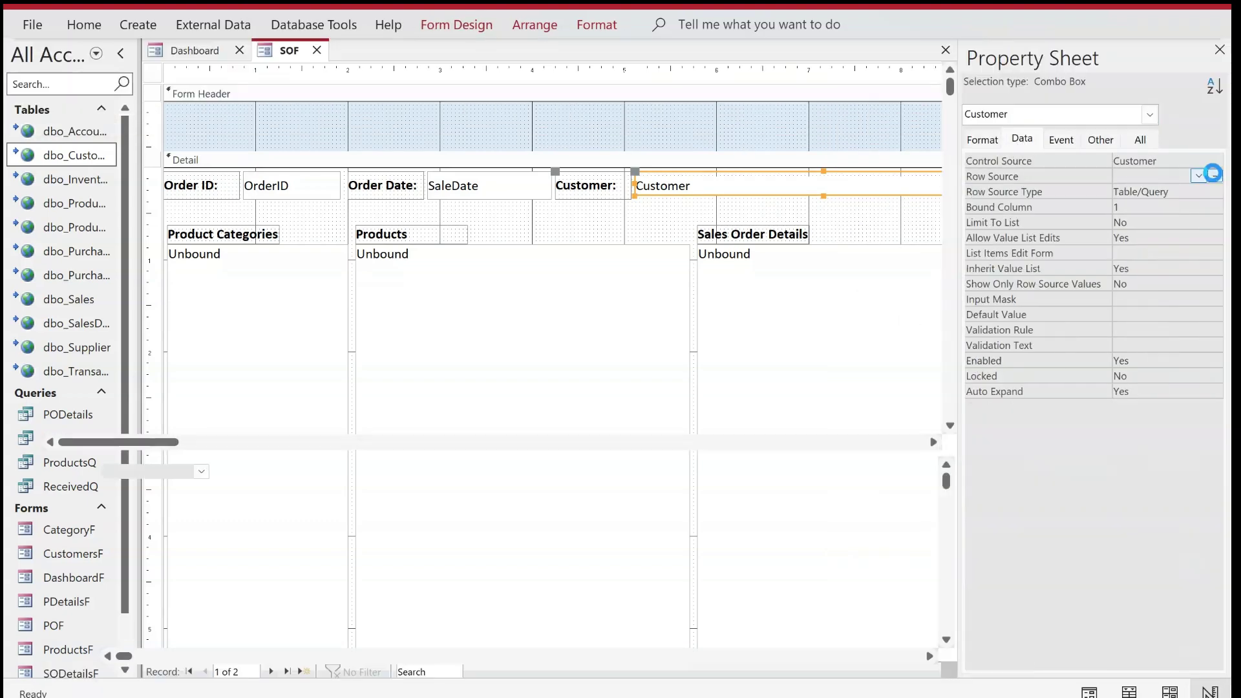
pyautogui.doubleClick(1083, 301)
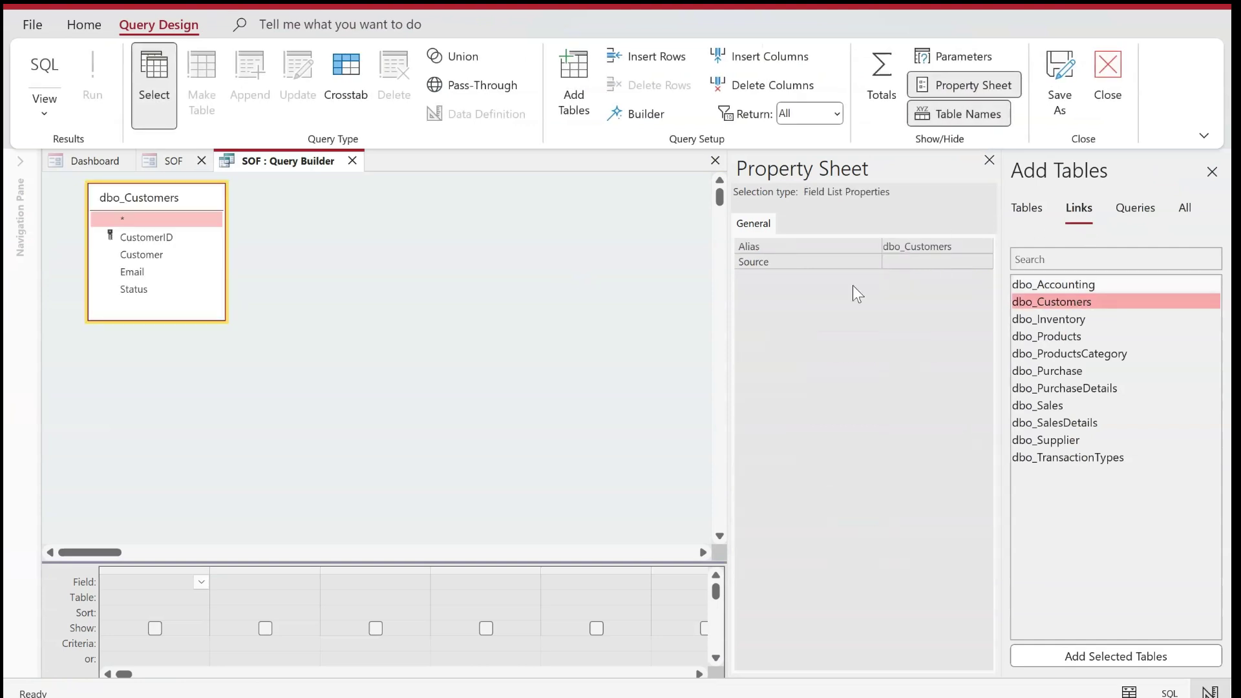
# Add the CustomerID and Customer fields to the row source query, run it, then save and close the query builder.
pyautogui.doubleClick(163, 237)
pyautogui.doubleClick(160, 255)
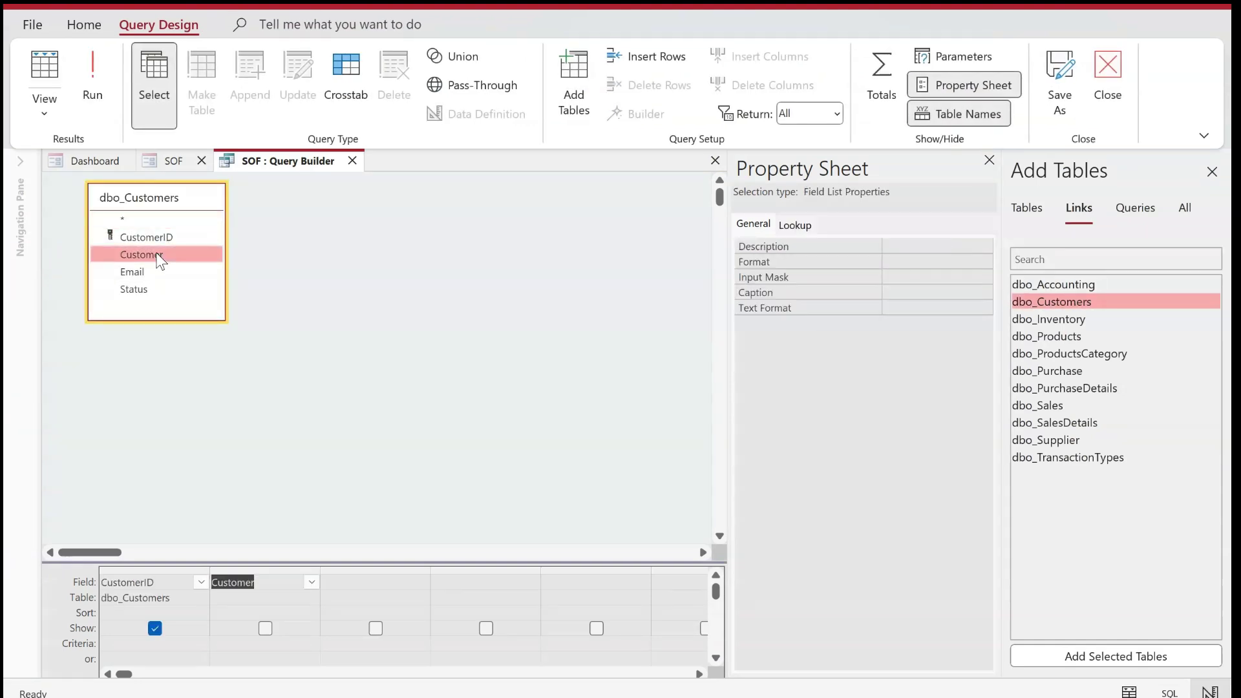
pyautogui.click(95, 98)
pyautogui.rightClick(313, 159)
pyautogui.click(345, 173)
pyautogui.click(352, 161)
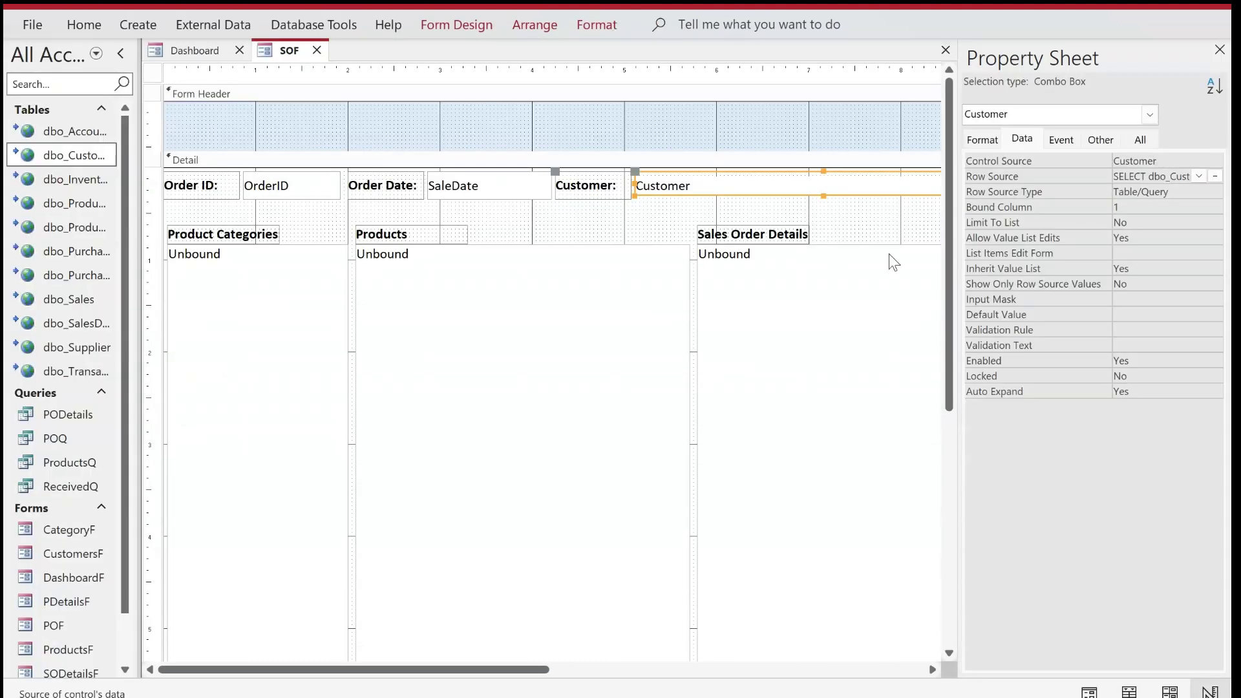
# Enlarge the Customer combo box to about 0.29" high and give it 2 columns with column widths of 0";1".
pyautogui.click(1220, 50)
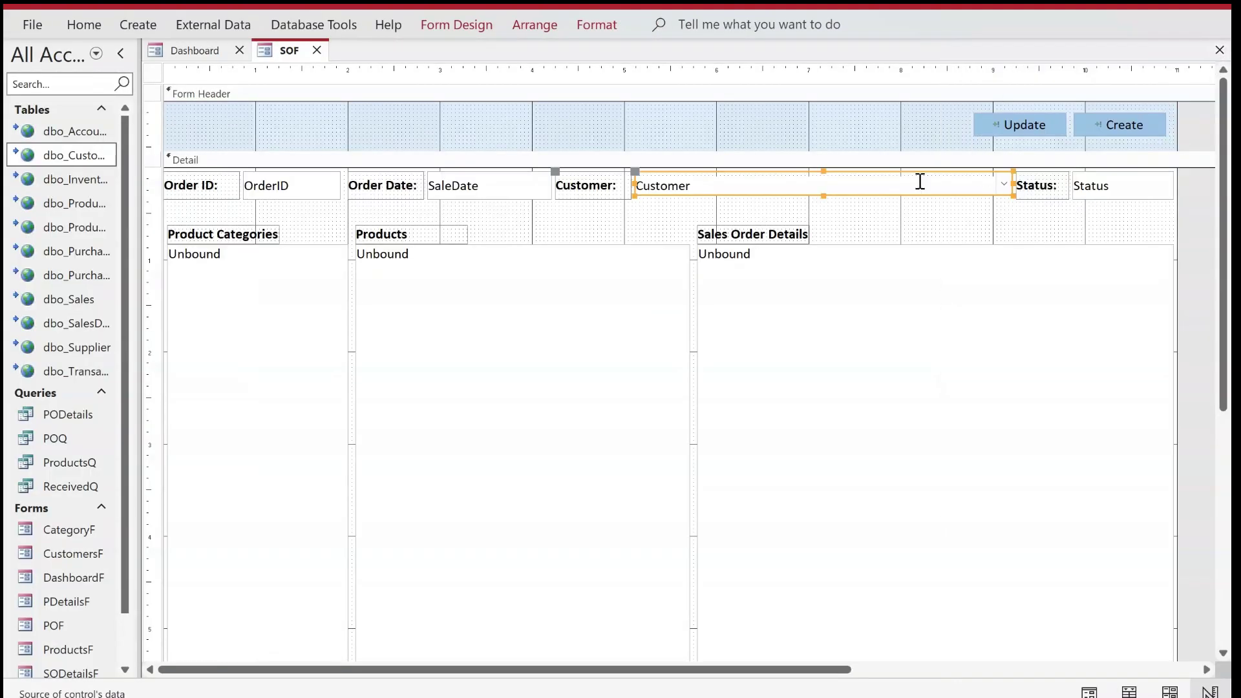
pyautogui.moveTo(822, 196); pyautogui.dragTo(819, 201)
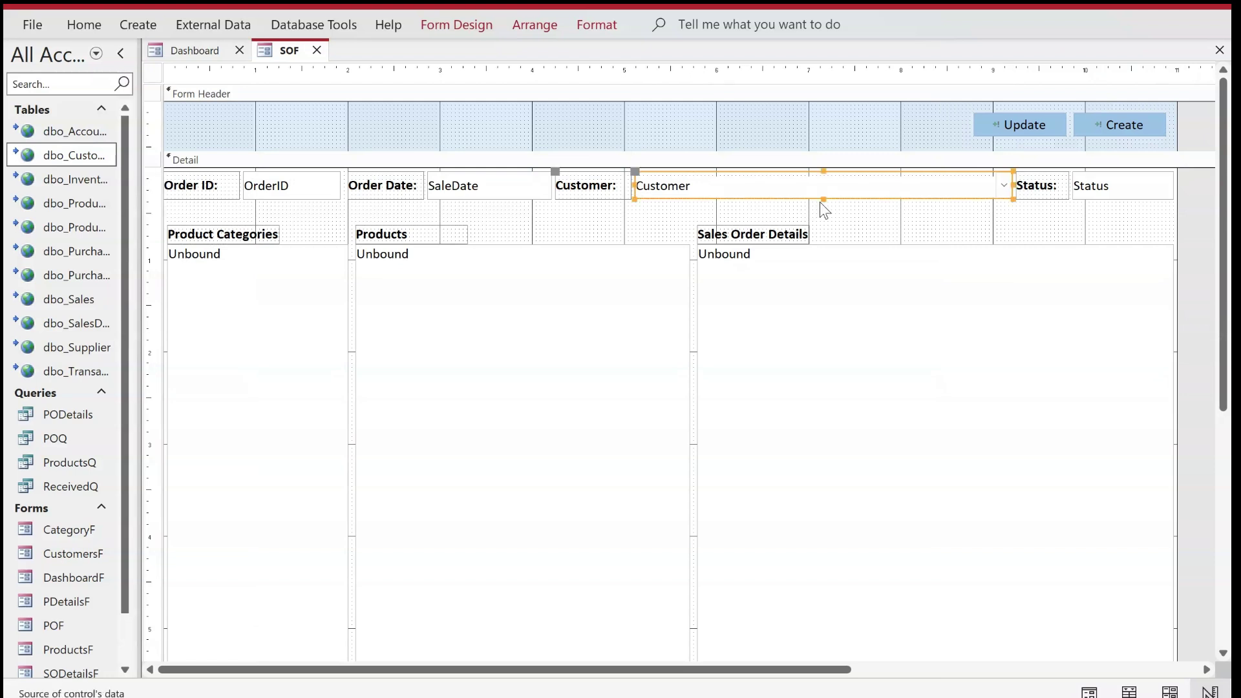
pyautogui.rightClick(684, 201)
pyautogui.click(749, 673)
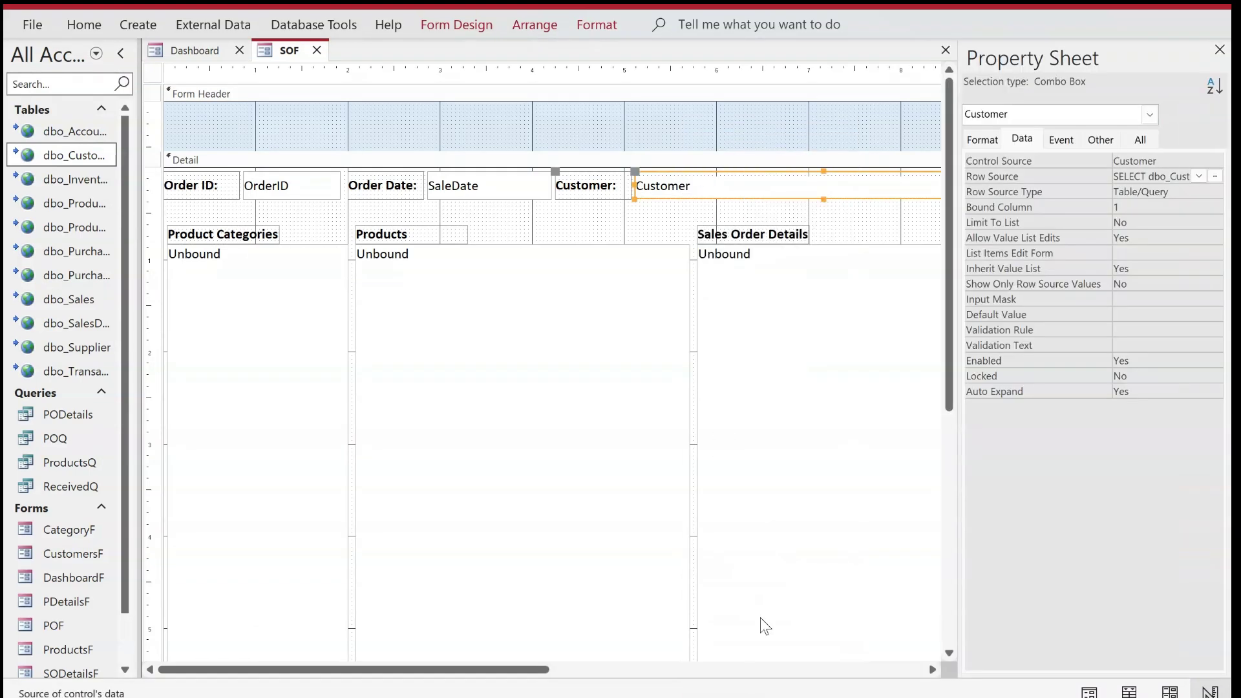
pyautogui.click(982, 139)
pyautogui.click(1024, 200)
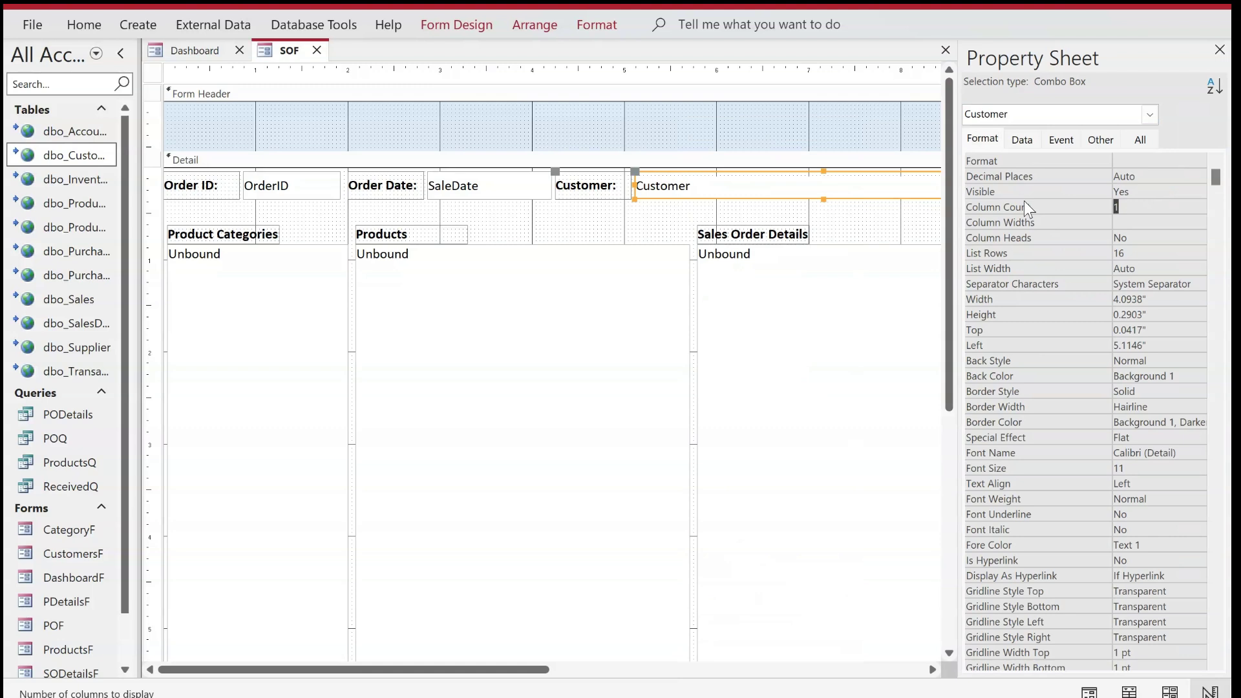
pyautogui.press('Down')
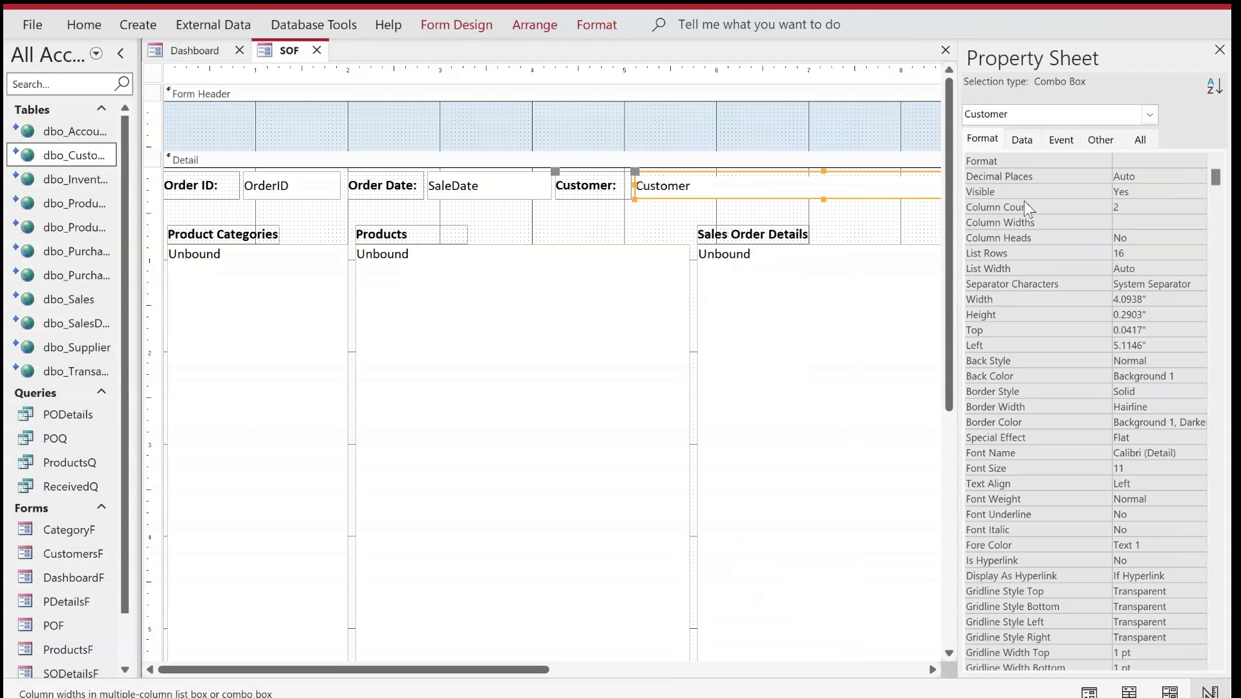
pyautogui.write('0";1')
pyautogui.press('Return')
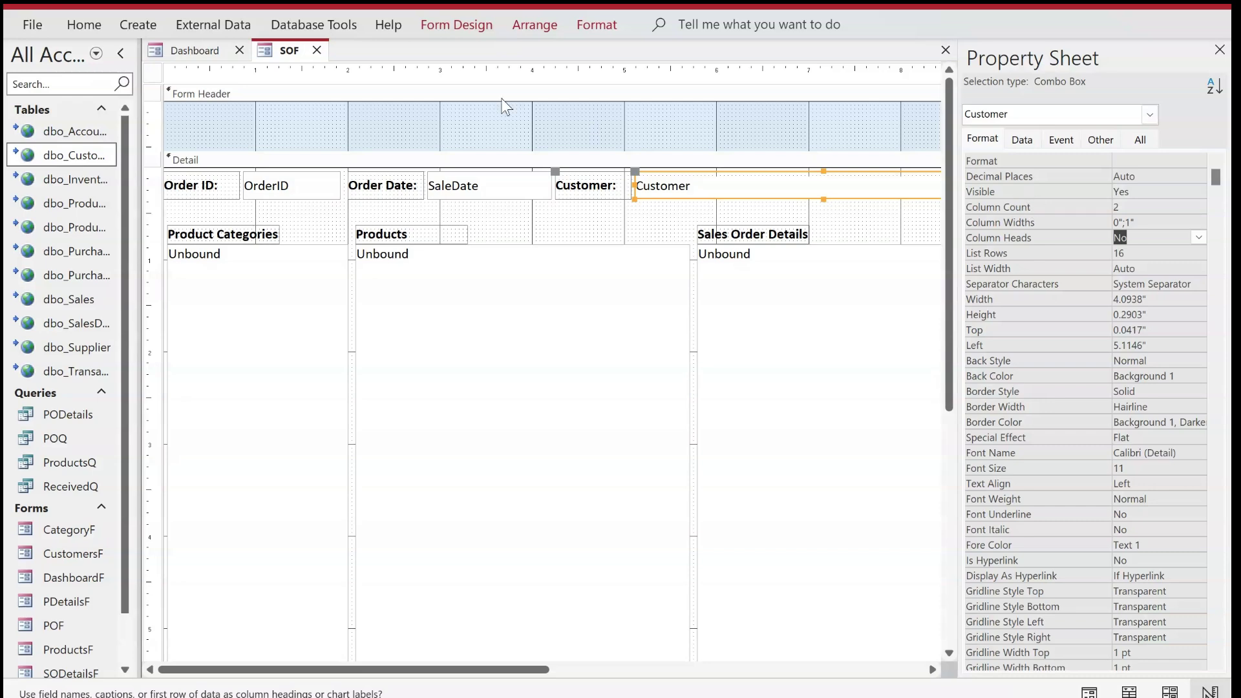
# Show the SOF form in Form View and check the choices offered by the Customer combo box without selecting one.
pyautogui.rightClick(288, 57)
pyautogui.click(362, 158)
pyautogui.moveTo(660, 88); pyautogui.dragTo(636, 75)
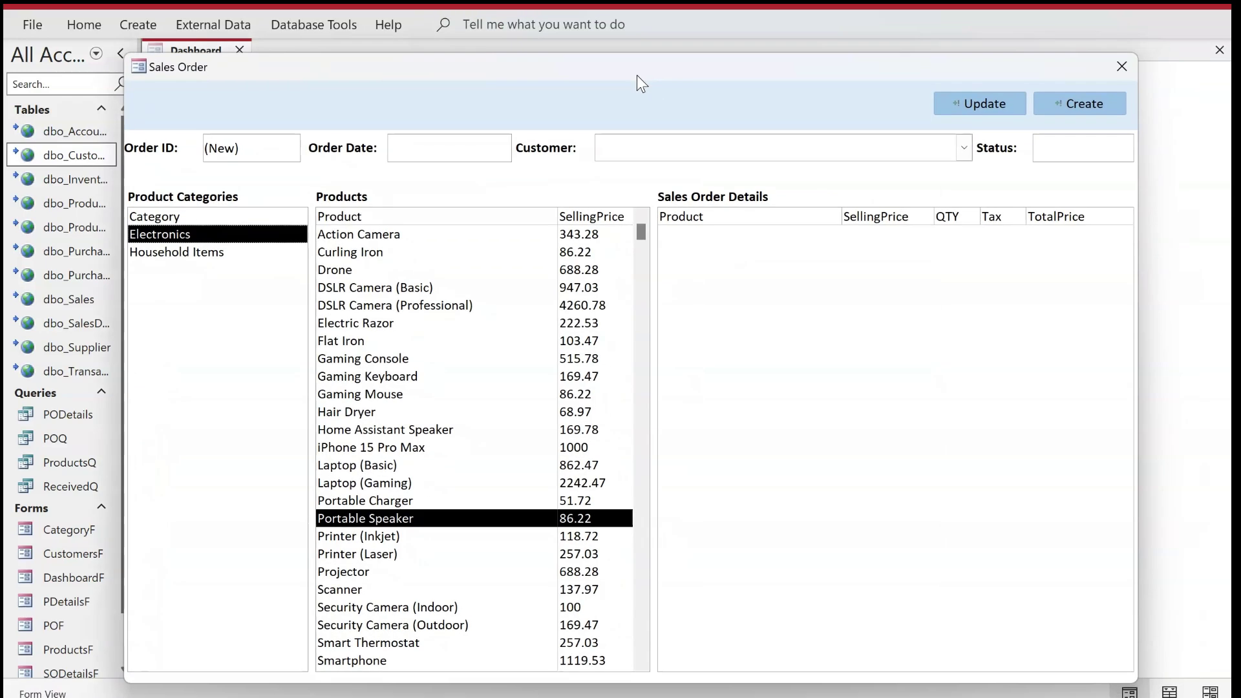
pyautogui.click(963, 149)
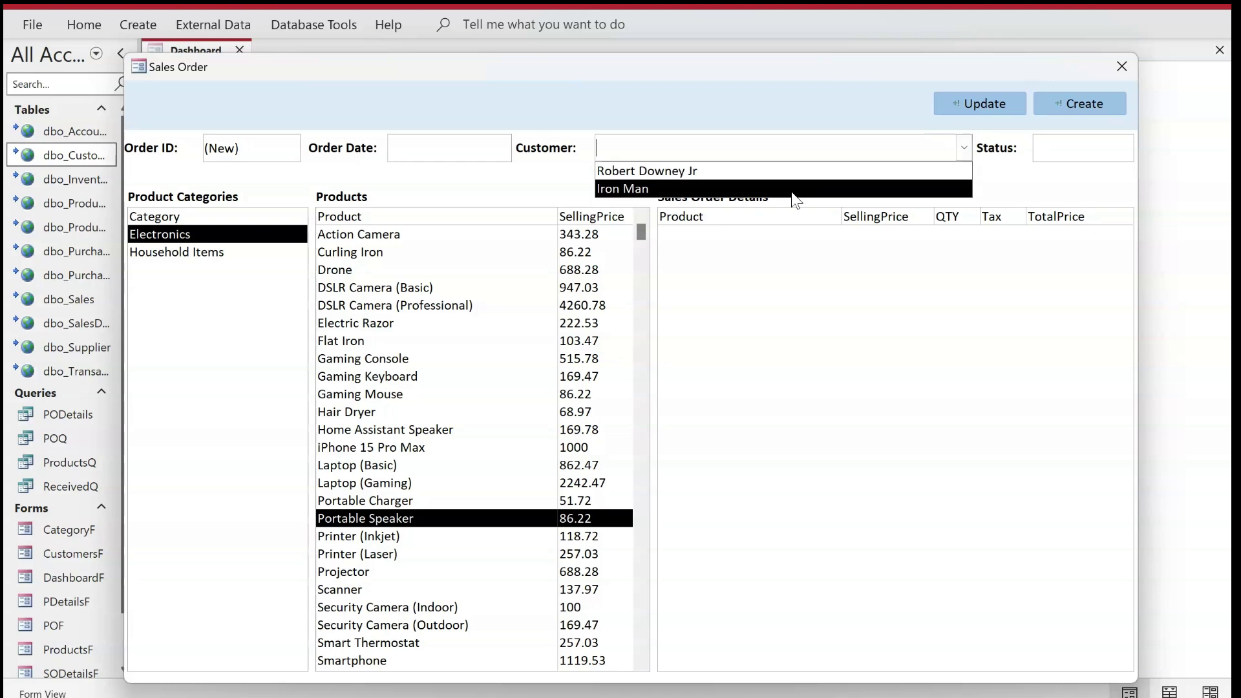
pyautogui.click(784, 106)
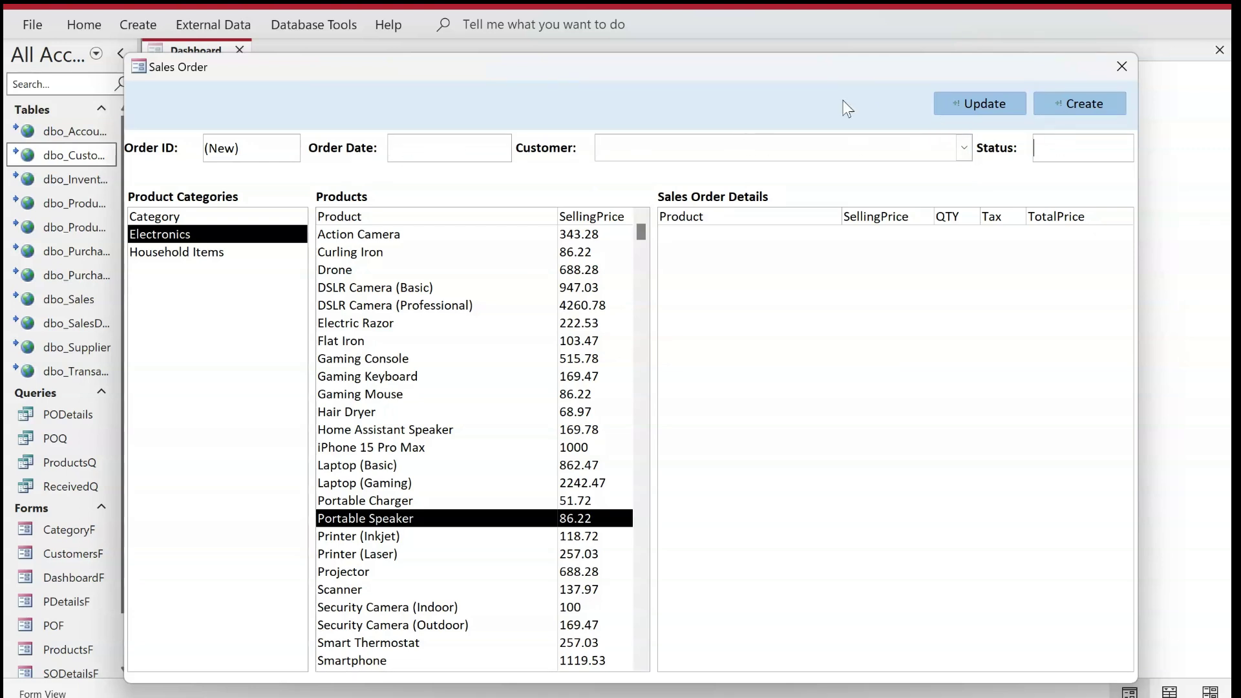
pyautogui.moveTo(815, 77); pyautogui.dragTo(794, 71)
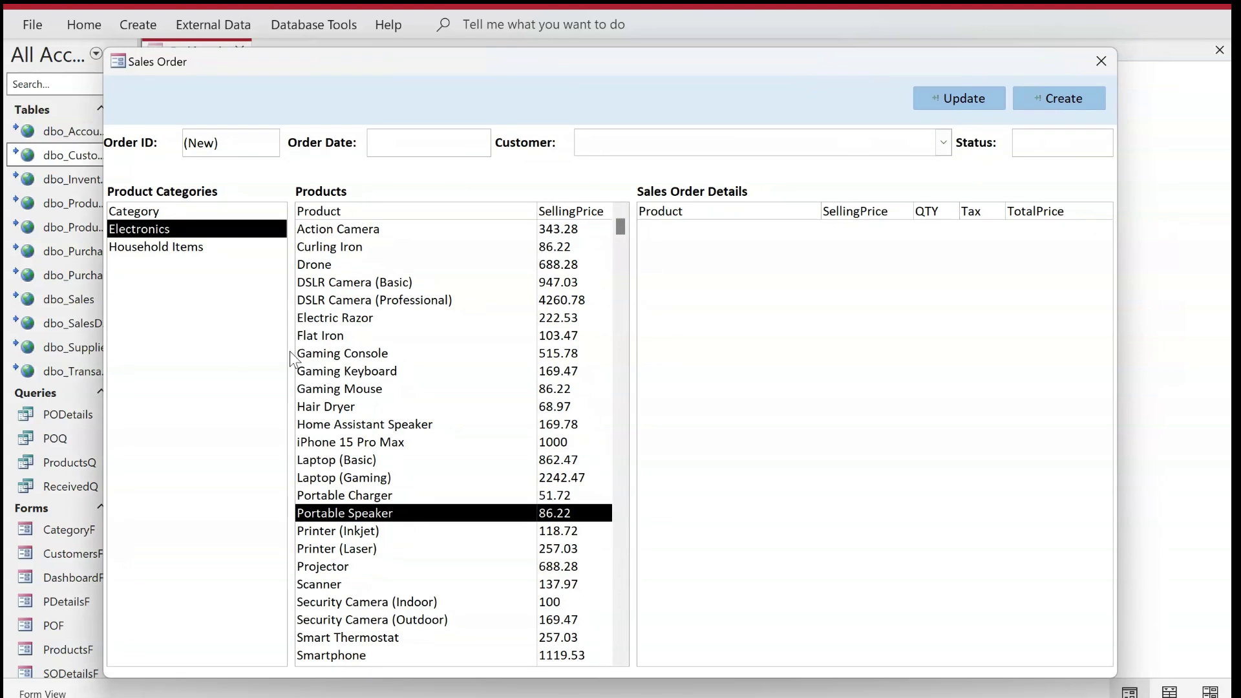